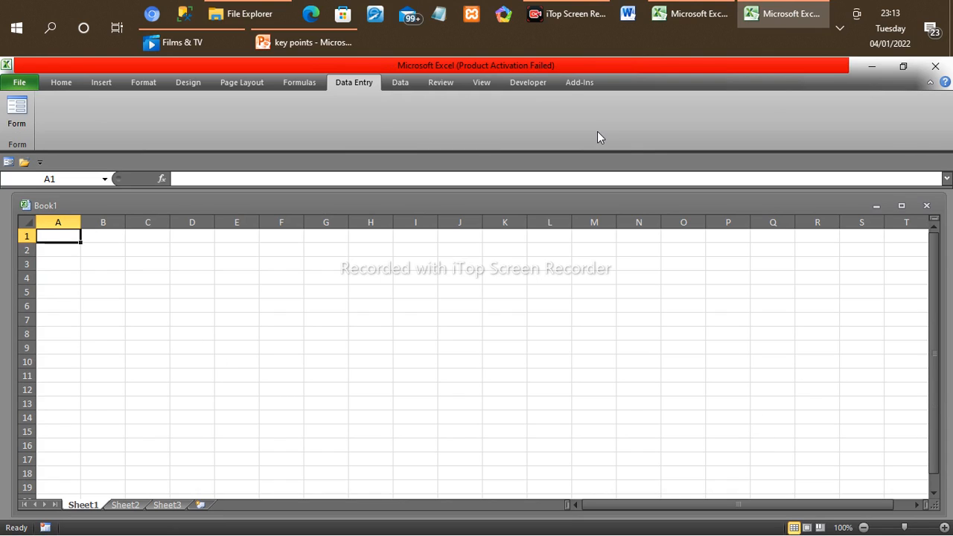
Step: Rename the Sheet1 worksheet as "teachers Database"
{"action": "left_click", "coordinate": [71, 82]}
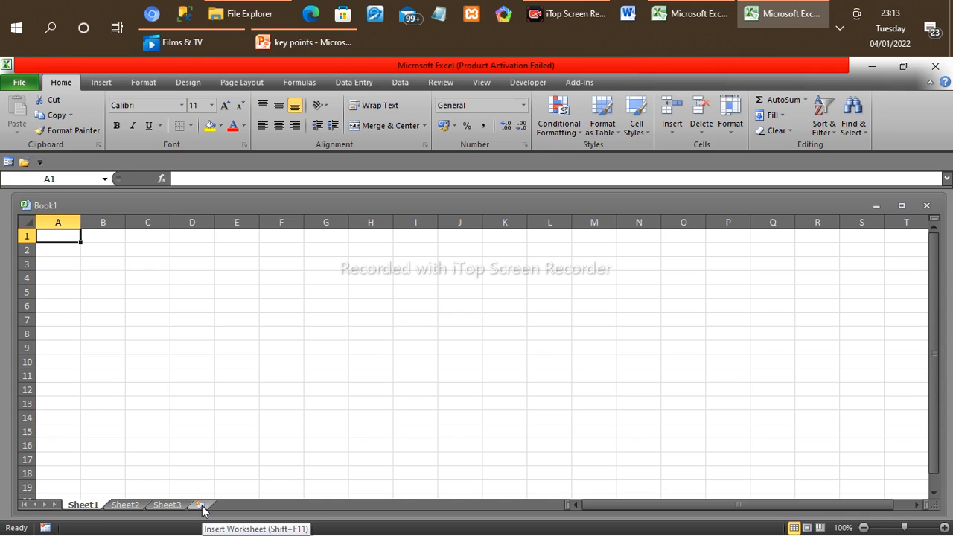
{"action": "double_click", "coordinate": [82, 505]}
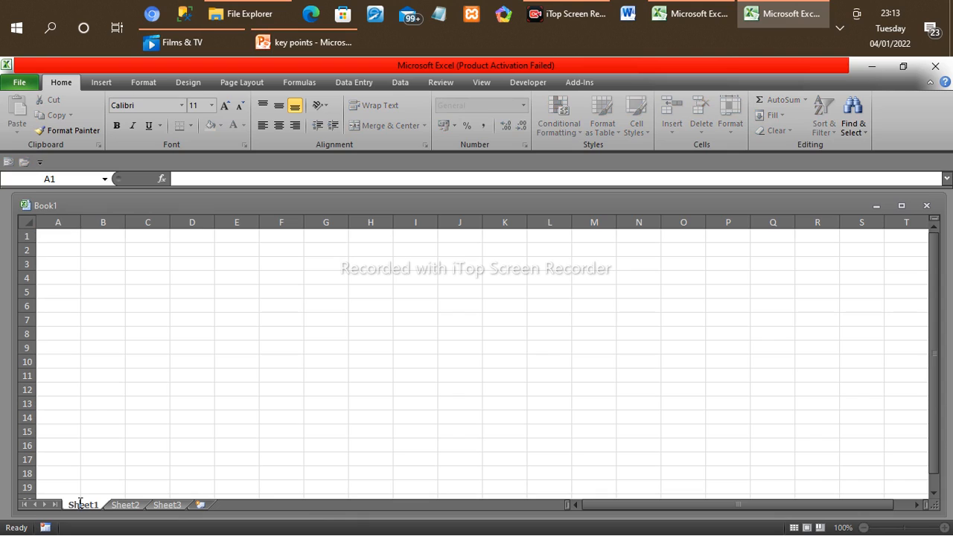
{"action": "double_click", "coordinate": [80, 503]}
{"action": "type", "text": "tr"}
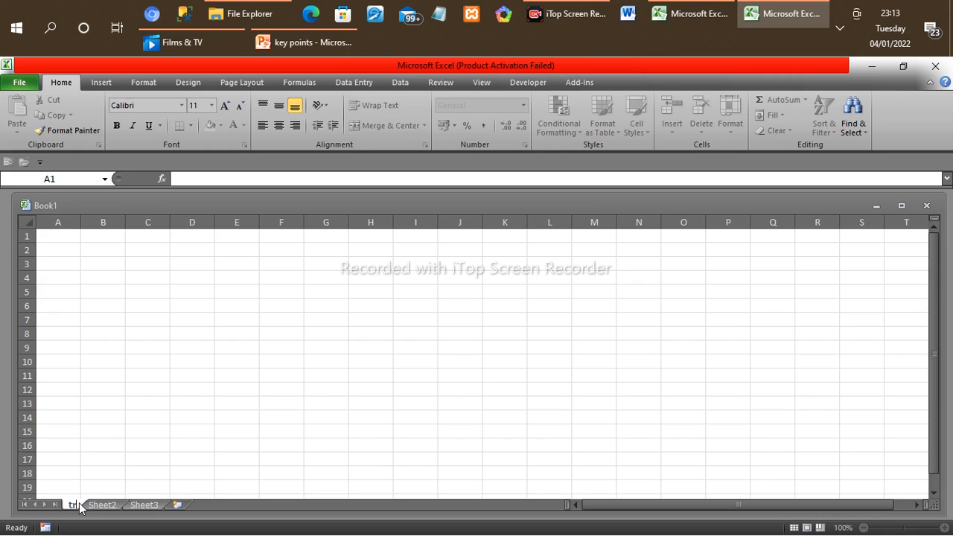
{"action": "key", "text": "BackSpace"}
{"action": "type", "text": "es"}
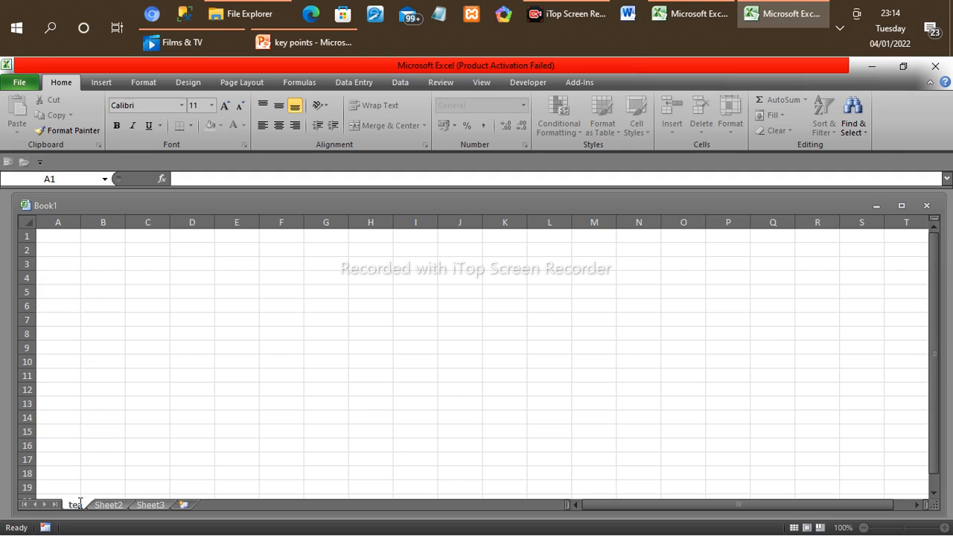
{"action": "type", "text": "cher"}
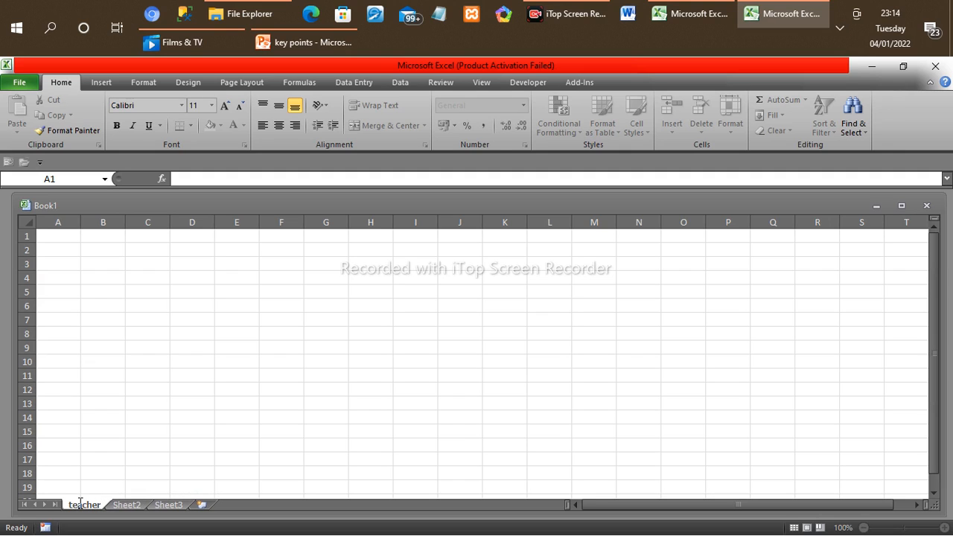
{"action": "type", "text": "s D"}
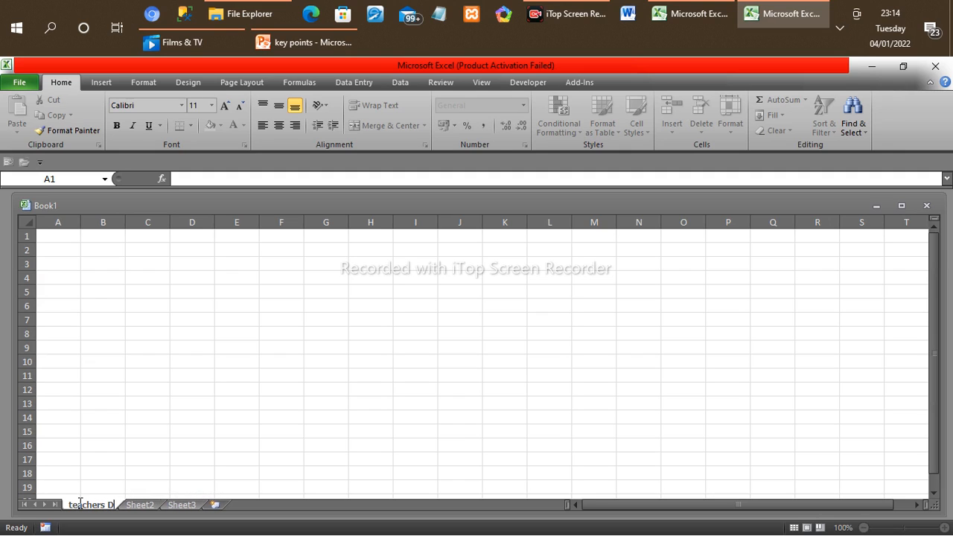
{"action": "type", "text": "ata"}
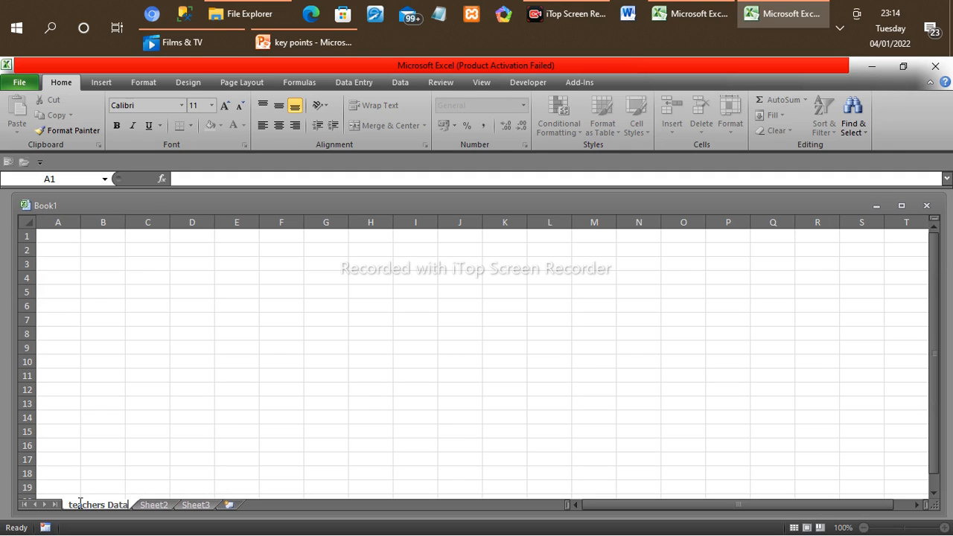
{"action": "type", "text": "base"}
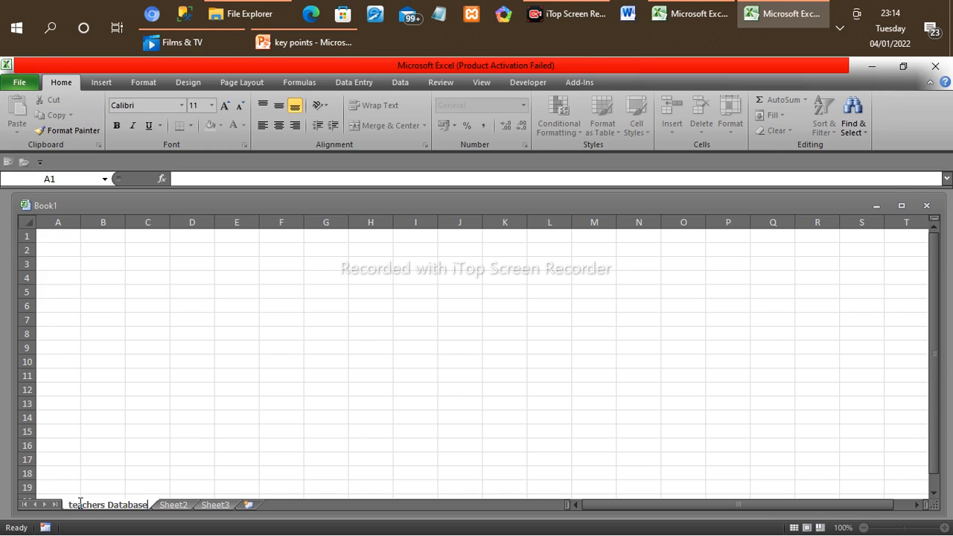
Step: Rename the Sheet2 worksheet as "Students Database"
{"action": "double_click", "coordinate": [173, 507]}
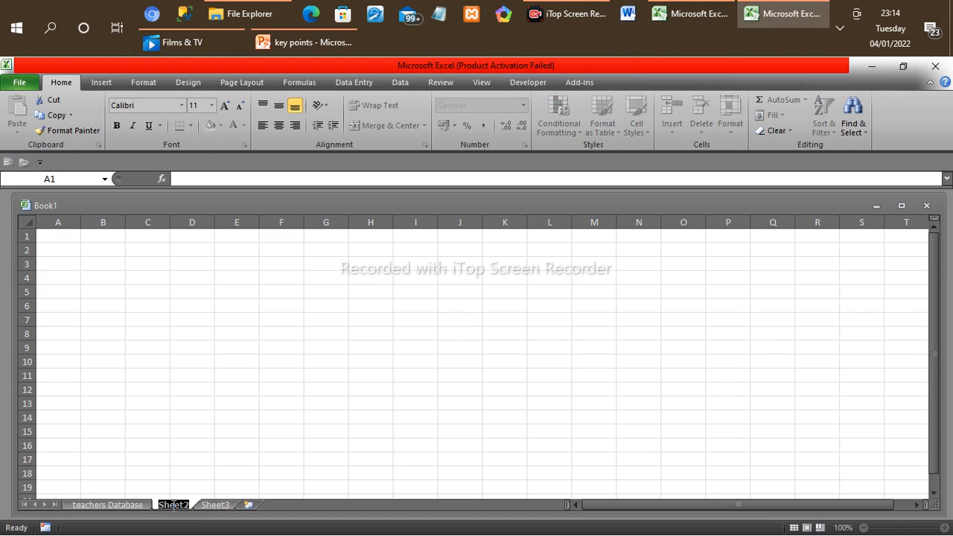
{"action": "type", "text": "St"}
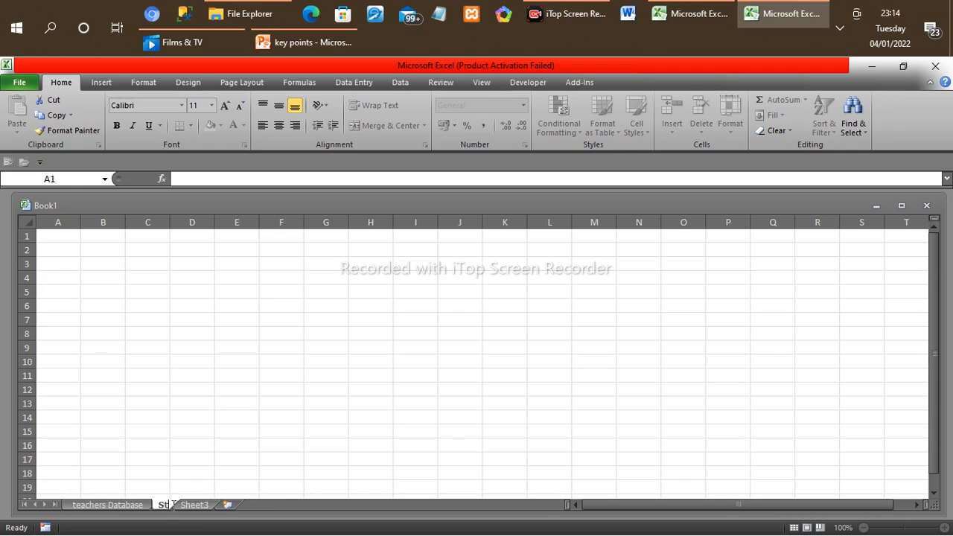
{"action": "type", "text": "uden"}
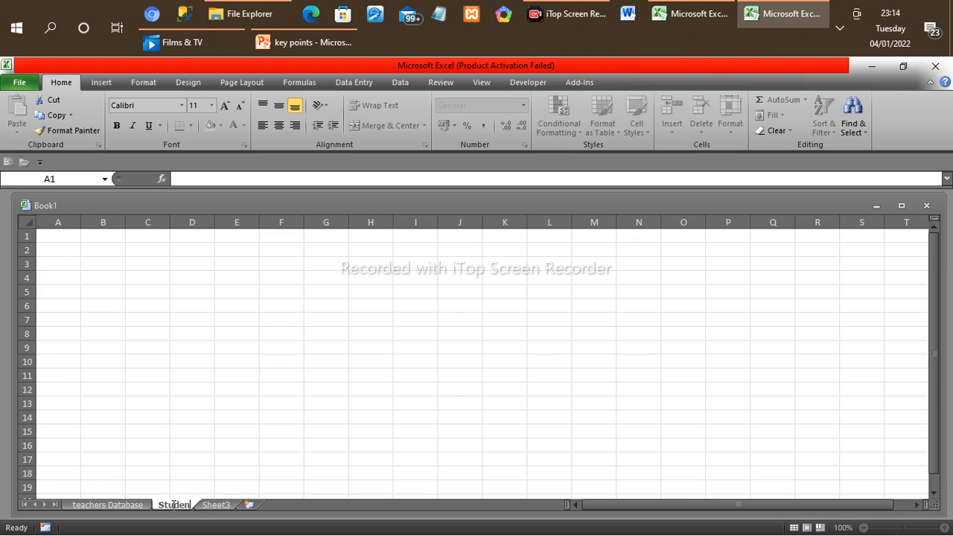
{"action": "type", "text": "ts"}
{"action": "type", "text": " D"}
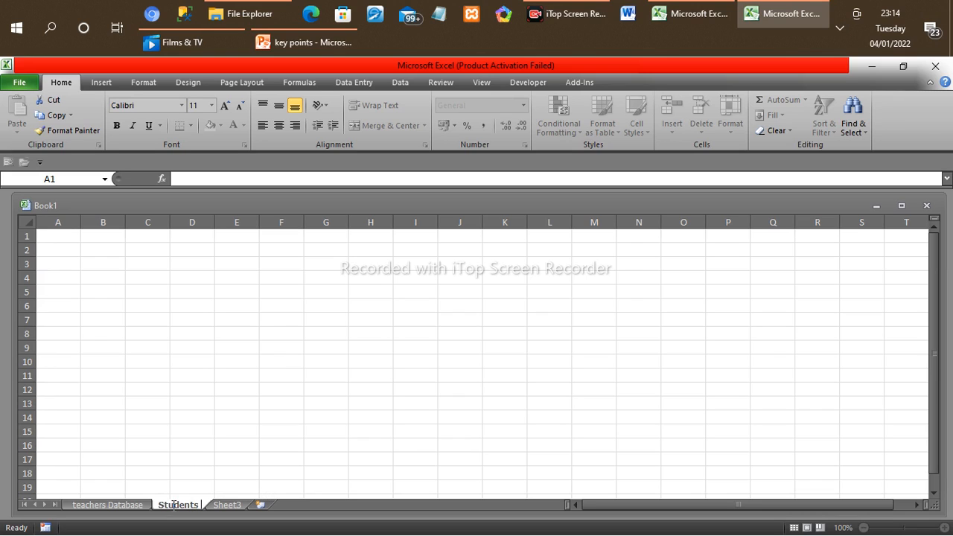
{"action": "type", "text": "ata"}
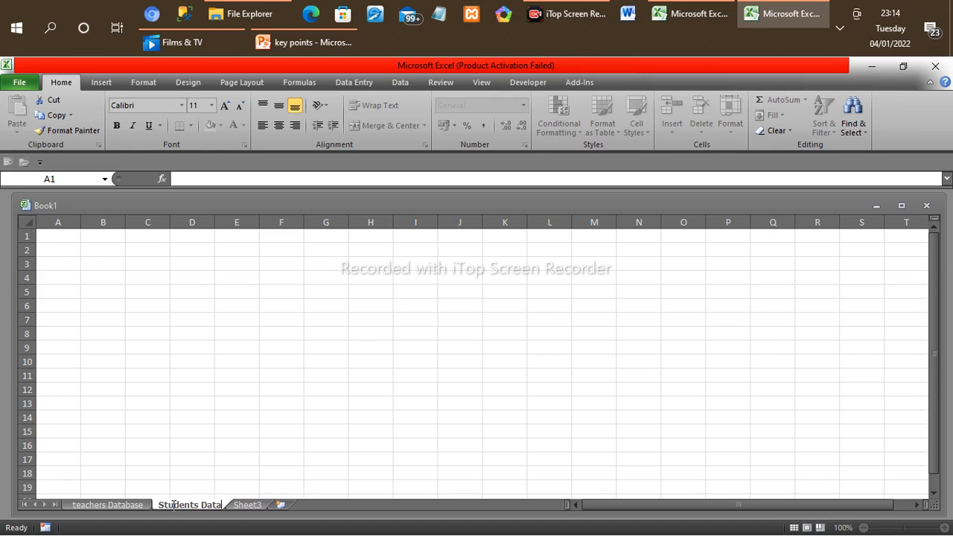
{"action": "type", "text": "base"}
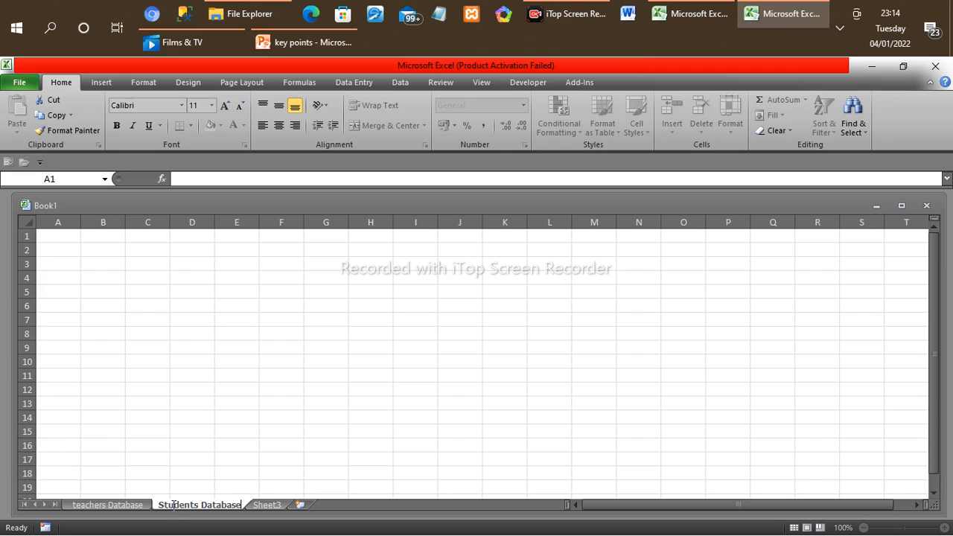
Step: Rename the Sheet3 worksheet as "students report"
{"action": "left_click", "coordinate": [268, 506]}
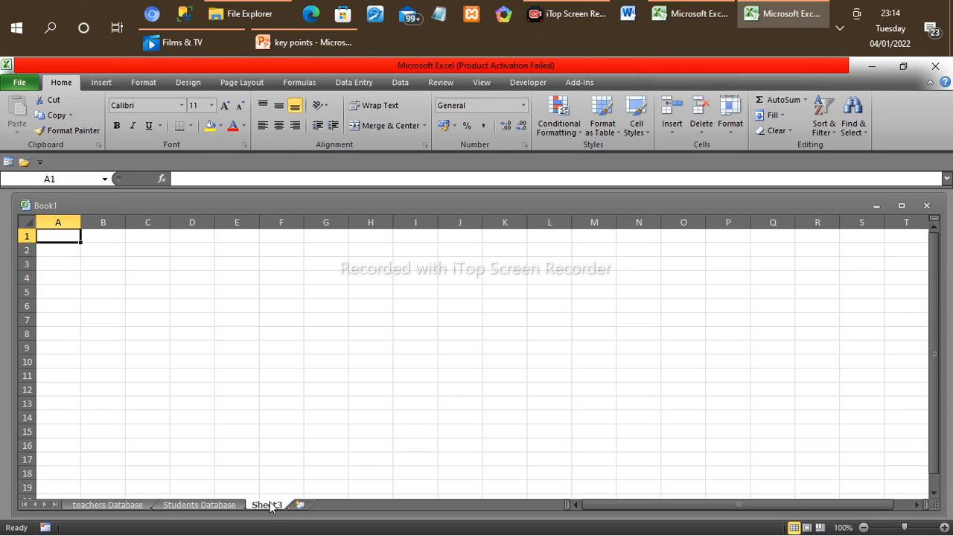
{"action": "double_click", "coordinate": [268, 506]}
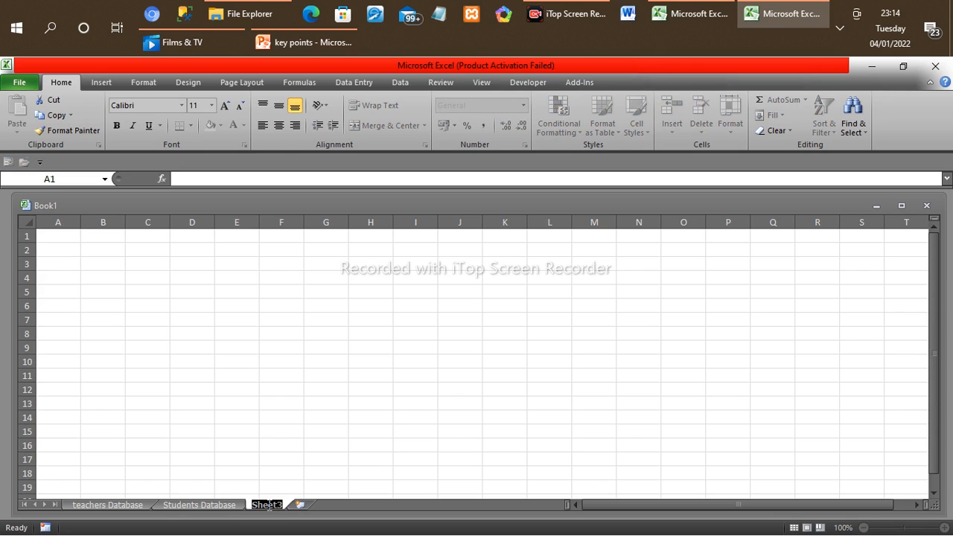
{"action": "type", "text": "stude"}
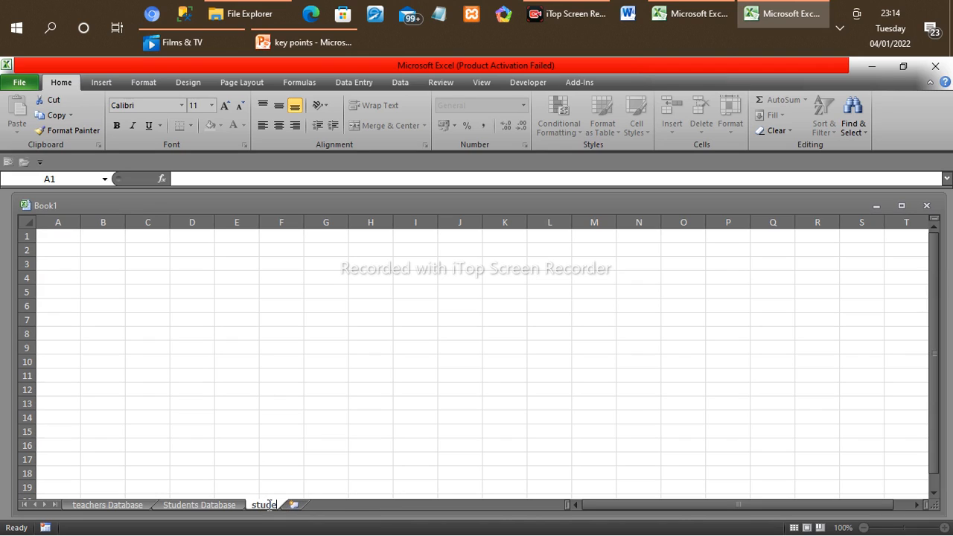
{"action": "type", "text": "nts repoe"}
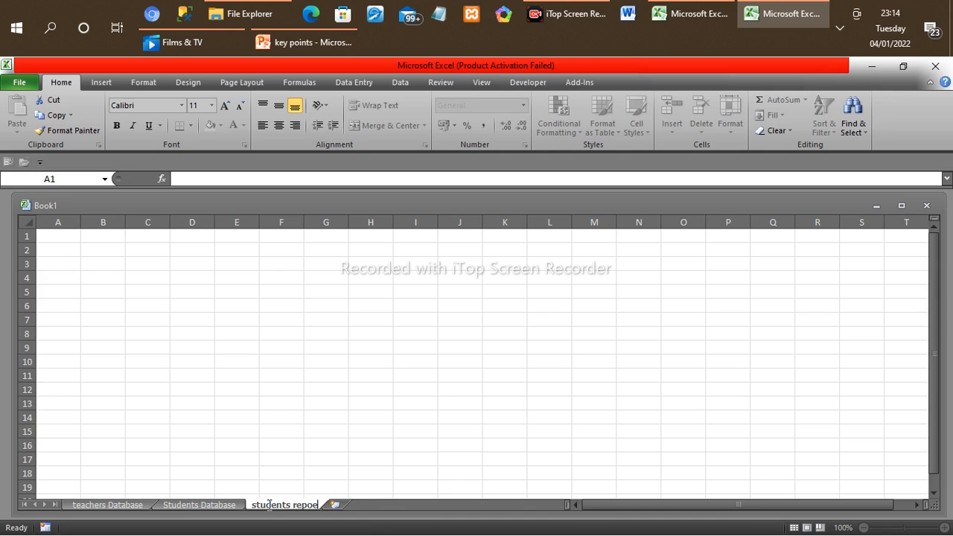
{"action": "key", "text": "BackSpace"}
{"action": "type", "text": "rt"}
Step: Merge and center the range A1:T4 on the students report sheet
{"action": "left_click", "coordinate": [43, 237]}
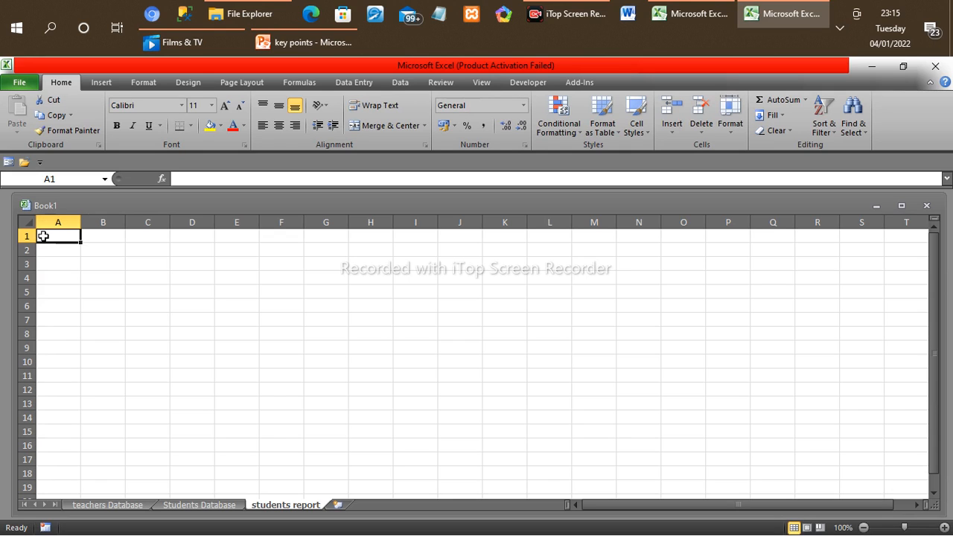
{"action": "left_click_drag", "start_coordinate": [45, 236], "coordinate": [885, 276]}
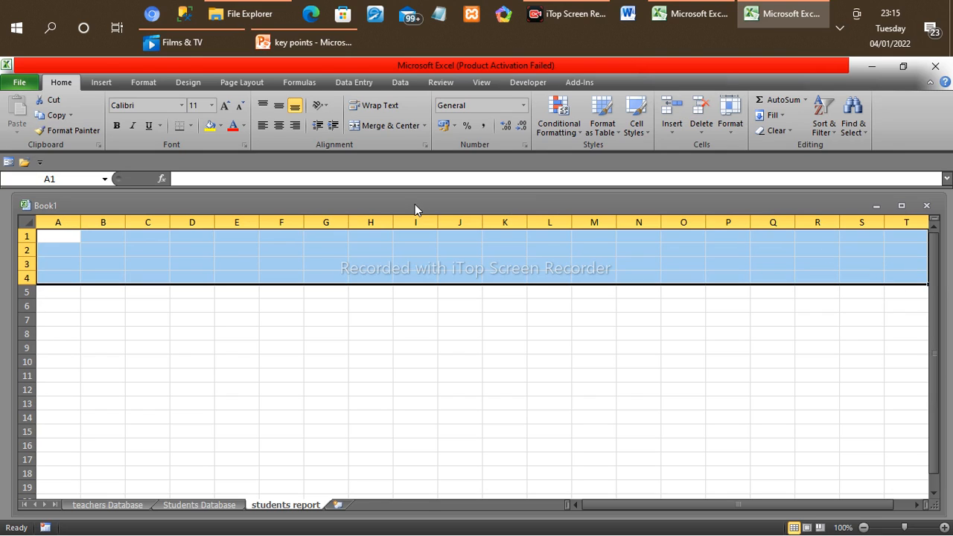
{"action": "left_click", "coordinate": [391, 124]}
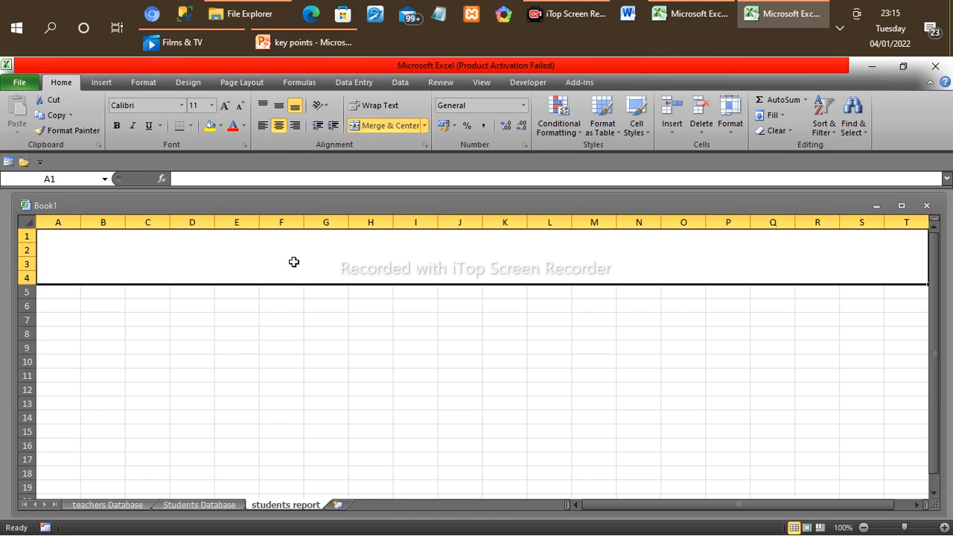
Step: Enter the title "OUR SCHOOL DATABASE MANAGEMENT SYSTEM" in the merged cell A1
{"action": "type", "text": "O"}
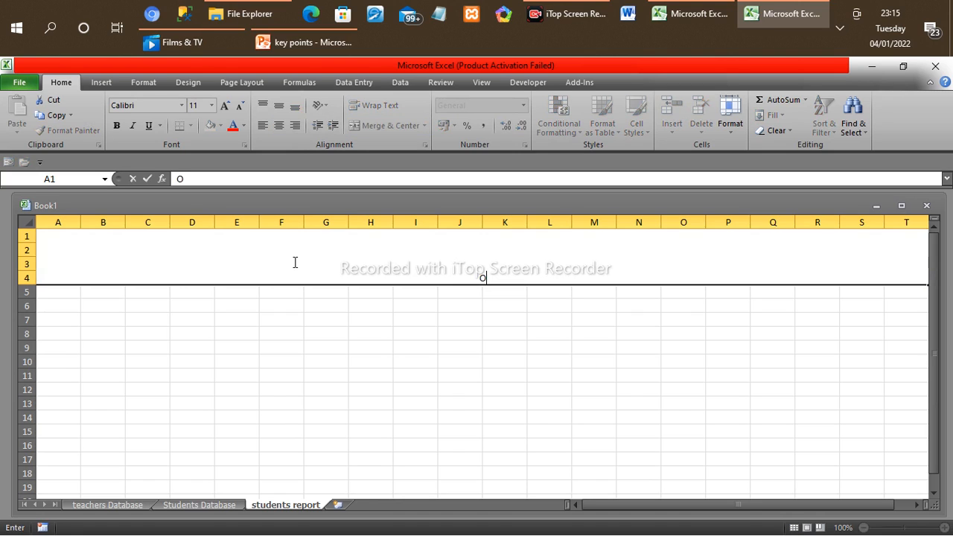
{"action": "type", "text": "UR SCHOO"}
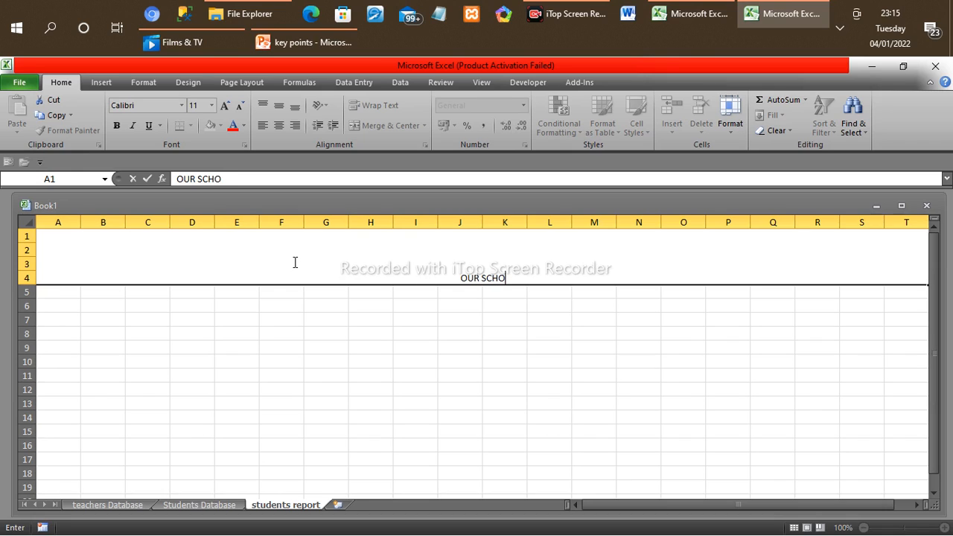
{"action": "type", "text": "L DA"}
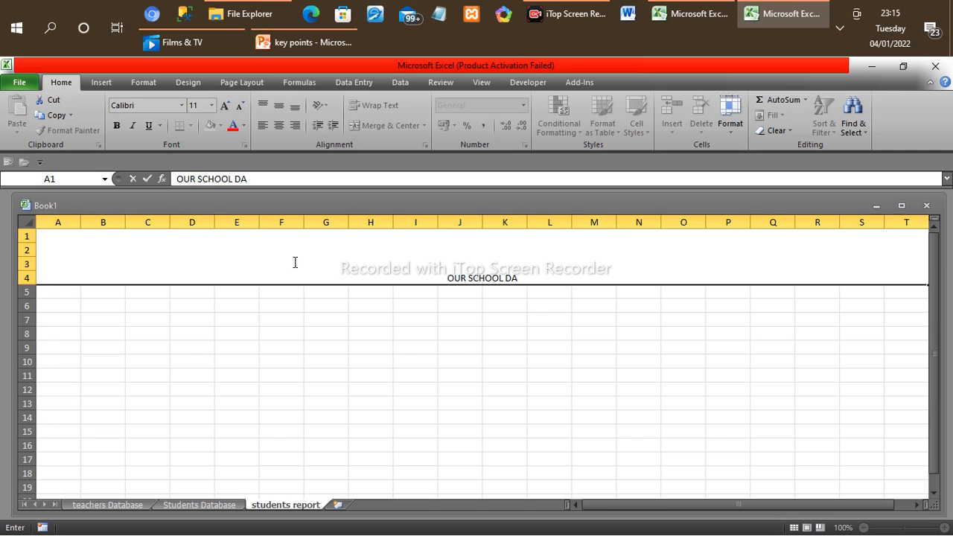
{"action": "type", "text": "TABASE MANAGEMENT SYSTEM"}
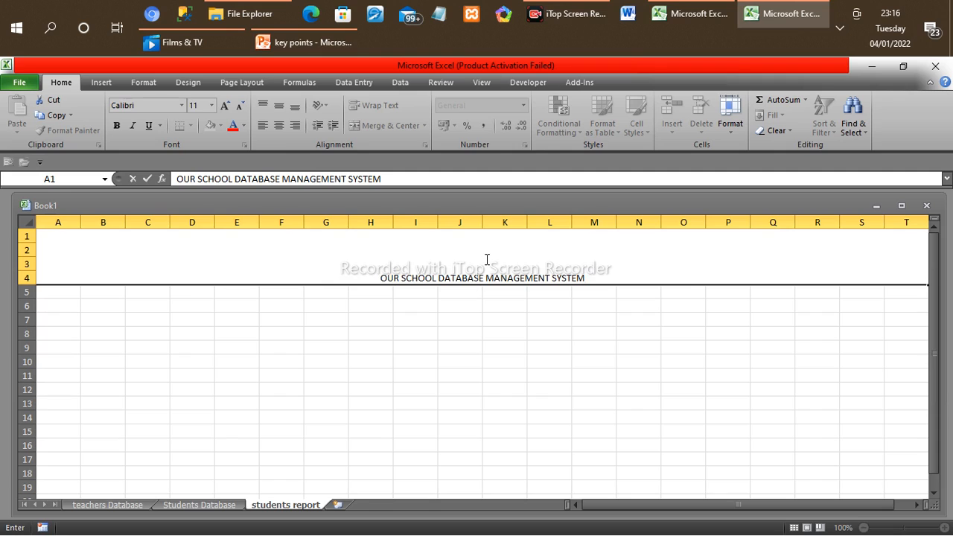
{"action": "left_click_drag", "start_coordinate": [545, 276], "coordinate": [611, 273]}
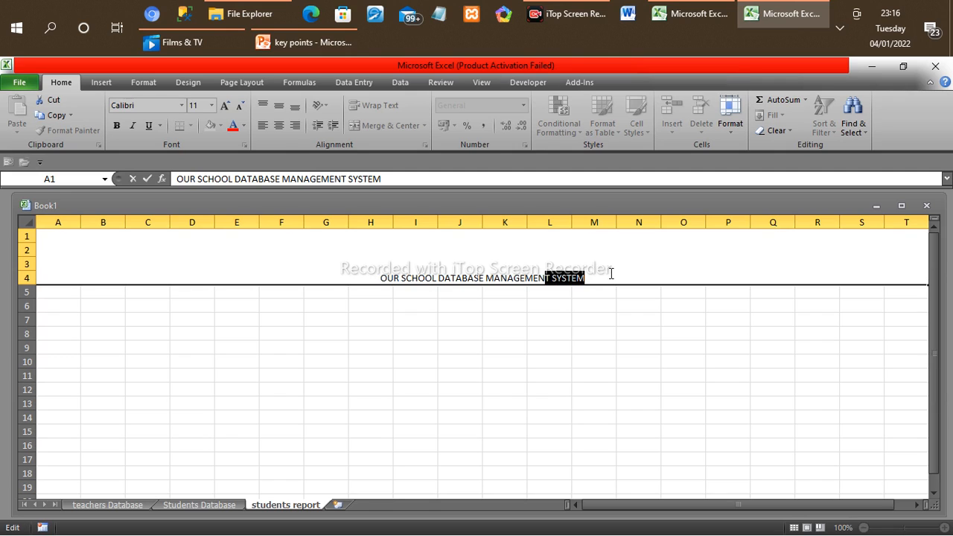
{"action": "left_click", "coordinate": [346, 262]}
{"action": "left_click_drag", "start_coordinate": [375, 276], "coordinate": [598, 290]}
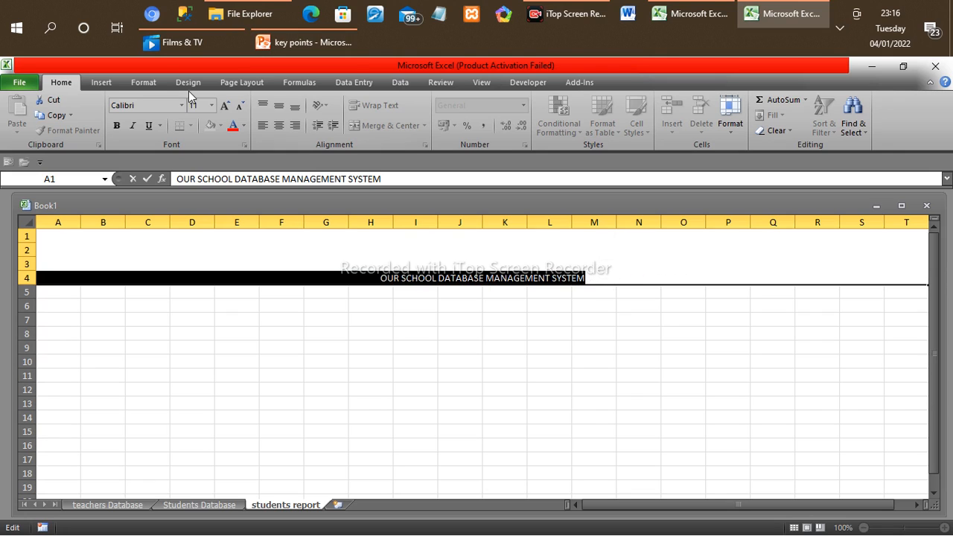
{"action": "left_click", "coordinate": [105, 82]}
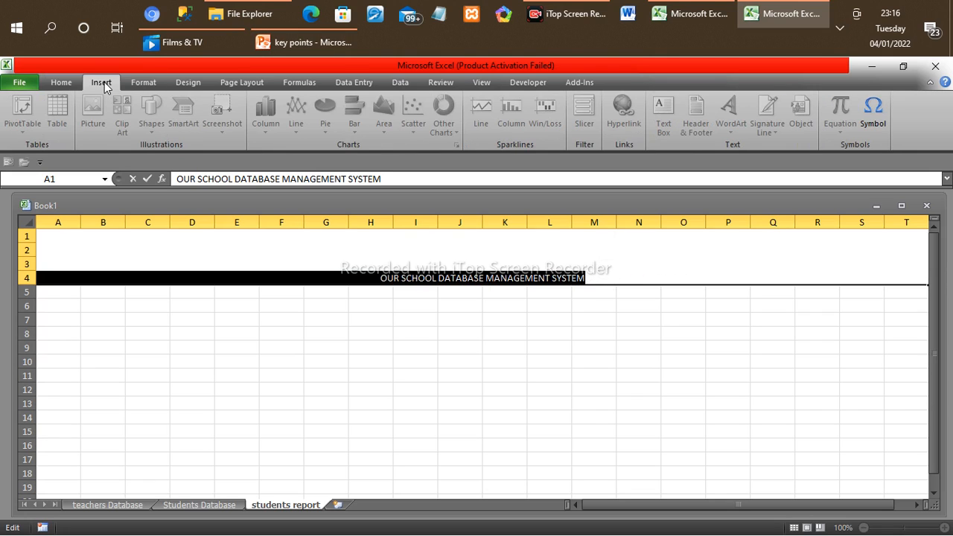
{"action": "left_click", "coordinate": [99, 297]}
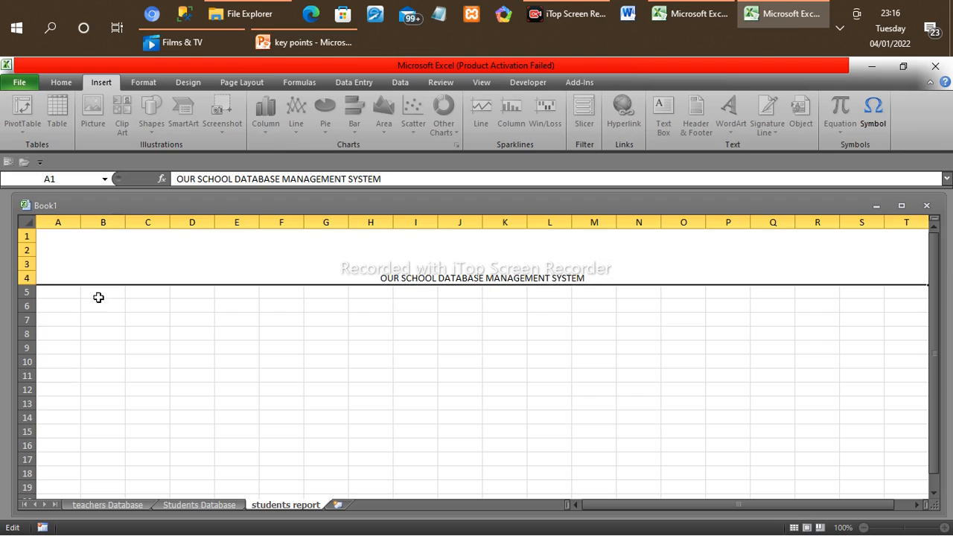
Step: Set the font of the merged title cell to Times New Roman
{"action": "left_click", "coordinate": [270, 260]}
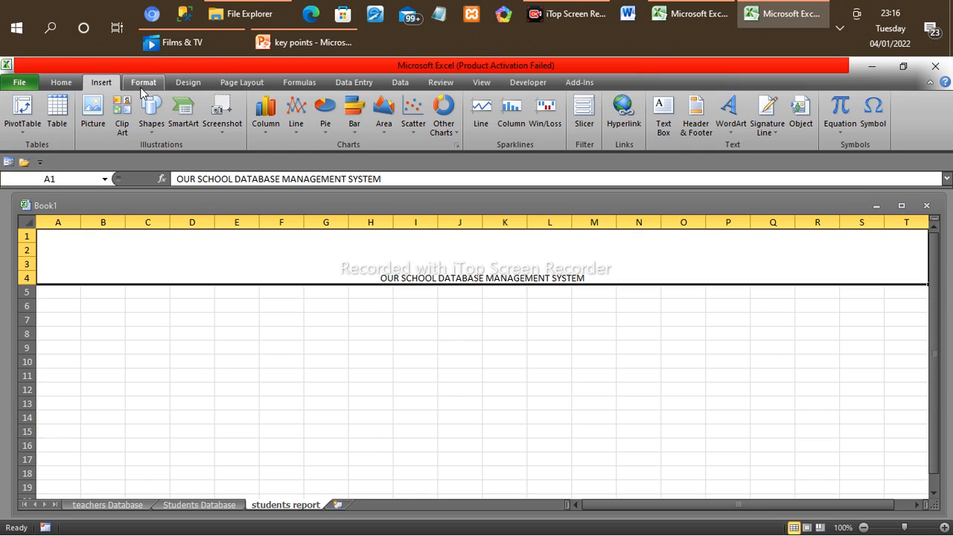
{"action": "left_click", "coordinate": [62, 83]}
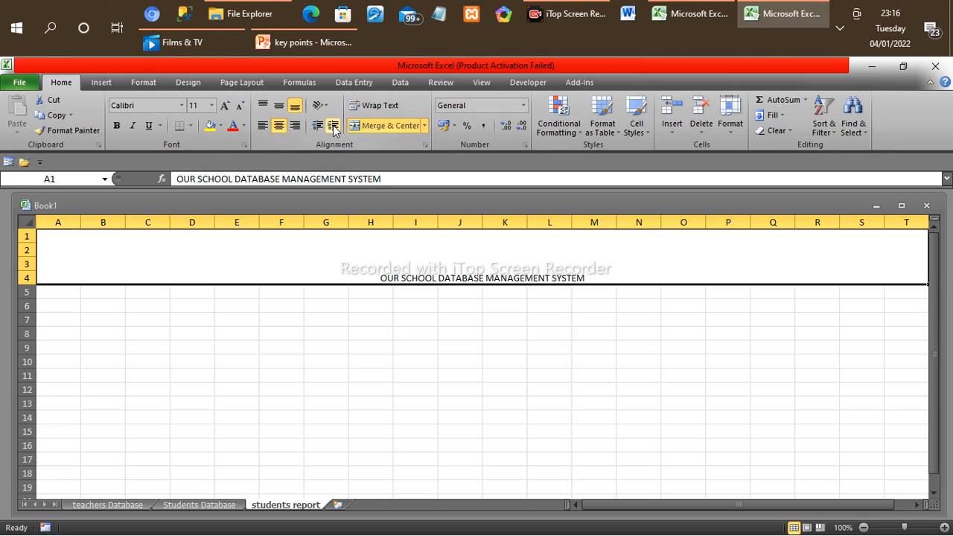
{"action": "left_click", "coordinate": [181, 106]}
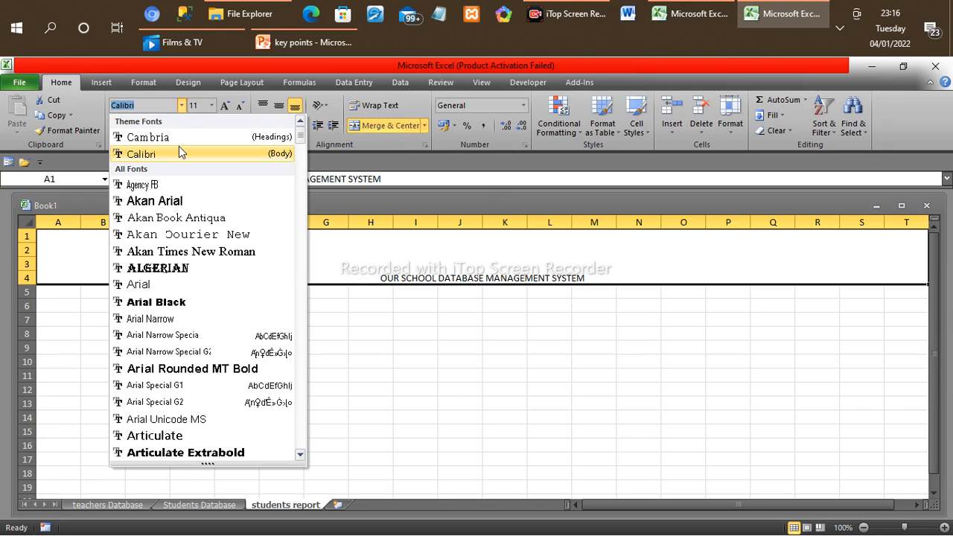
{"action": "type", "text": "t"}
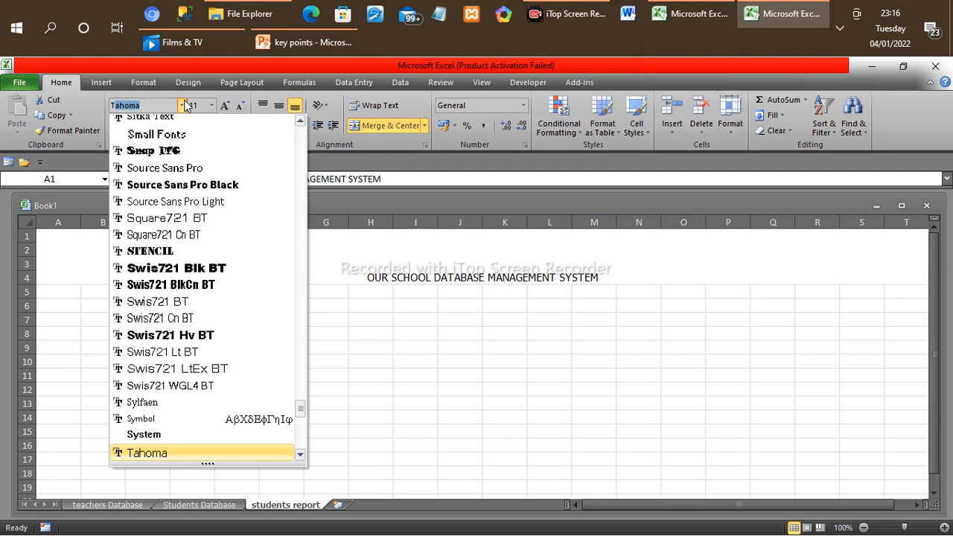
{"action": "type", "text": "imes New R"}
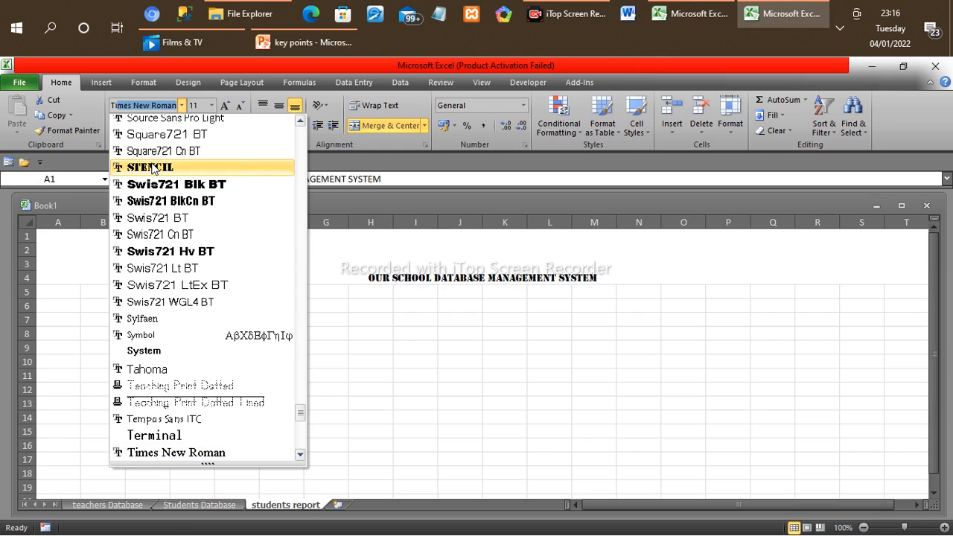
{"action": "left_click", "coordinate": [171, 454]}
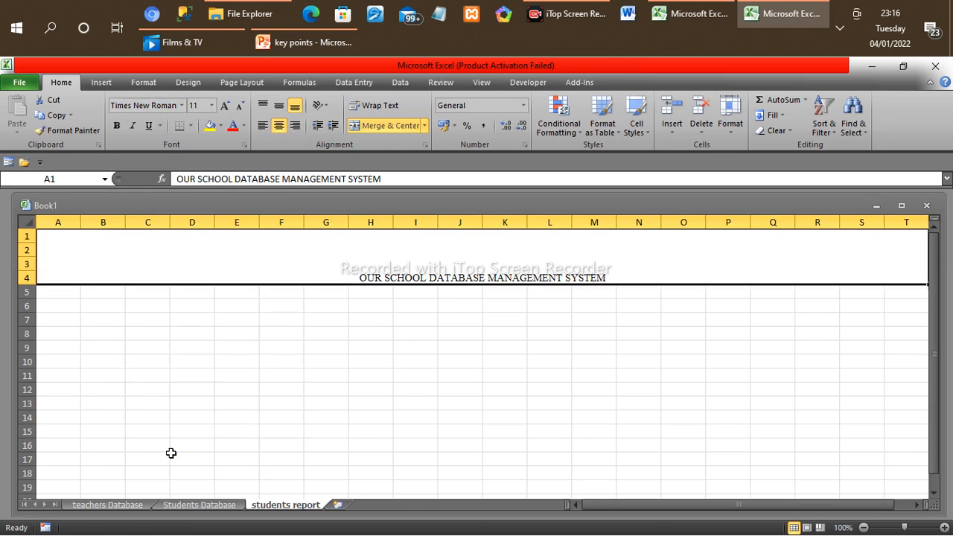
Step: Set the merged title cell's font size to 36 and fill the cell with black
{"action": "left_click", "coordinate": [211, 105]}
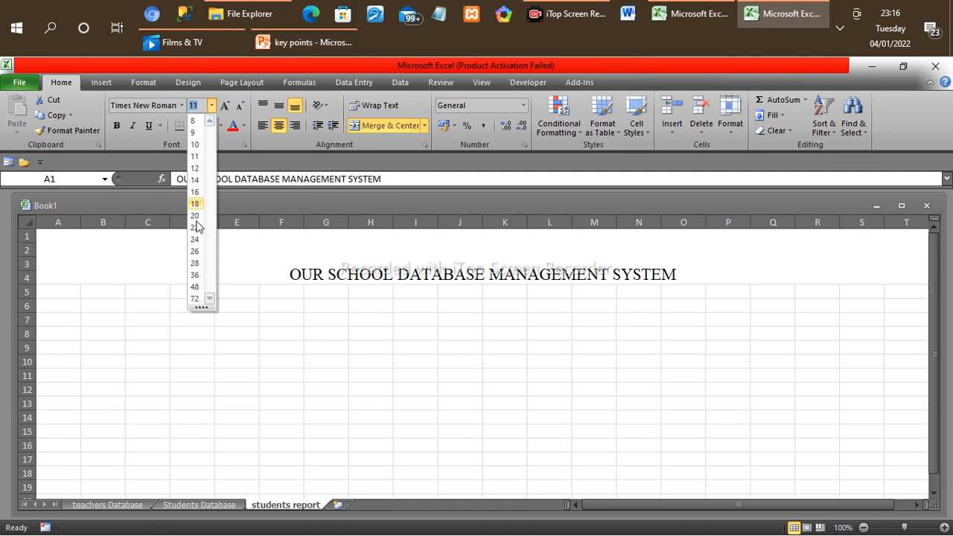
{"action": "left_click", "coordinate": [195, 275]}
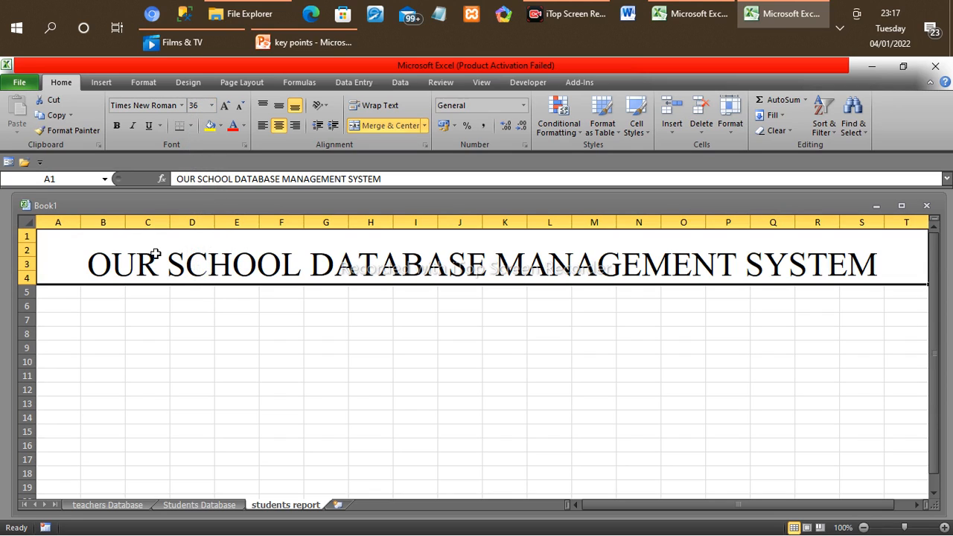
{"action": "left_click", "coordinate": [221, 125]}
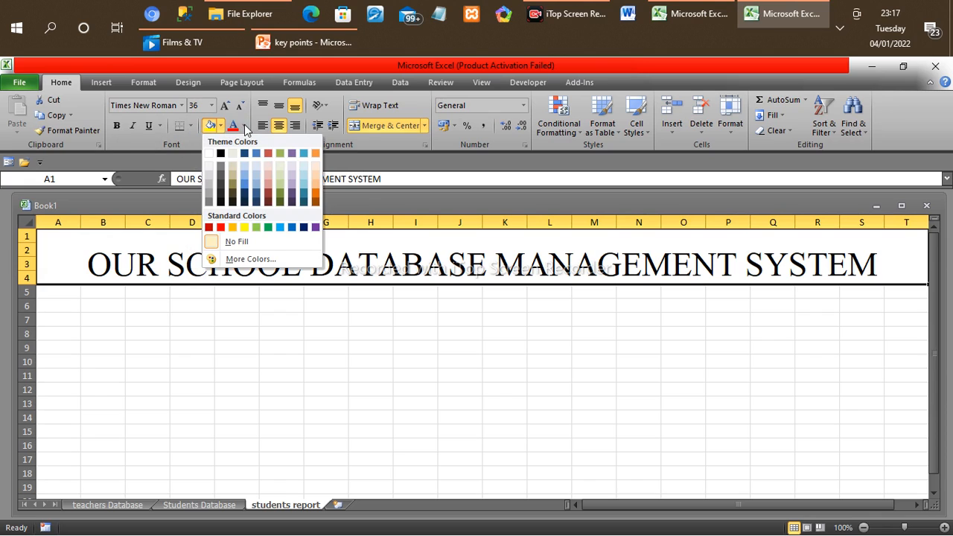
{"action": "left_click", "coordinate": [222, 154]}
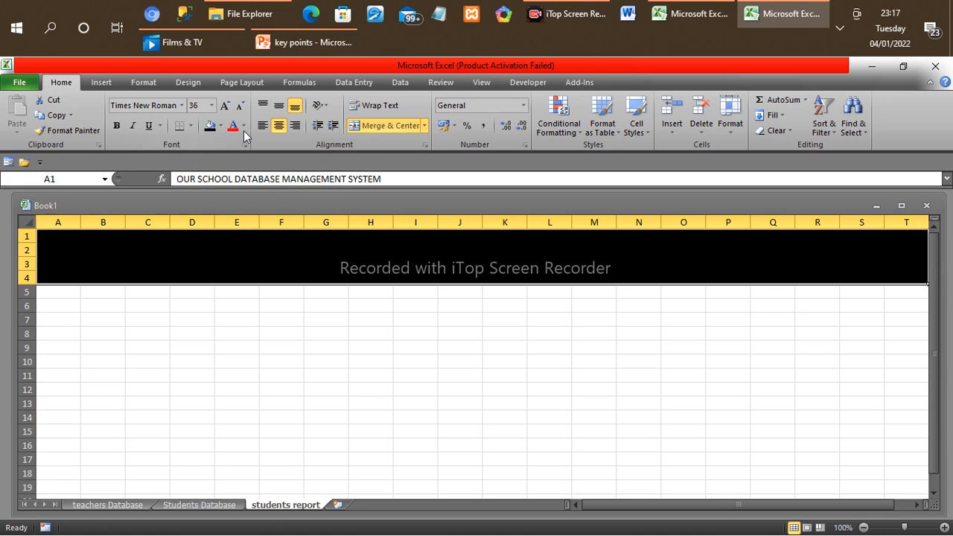
Step: Change the title text color to white and align it vertically to the middle of the merged cell
{"action": "left_click", "coordinate": [244, 127]}
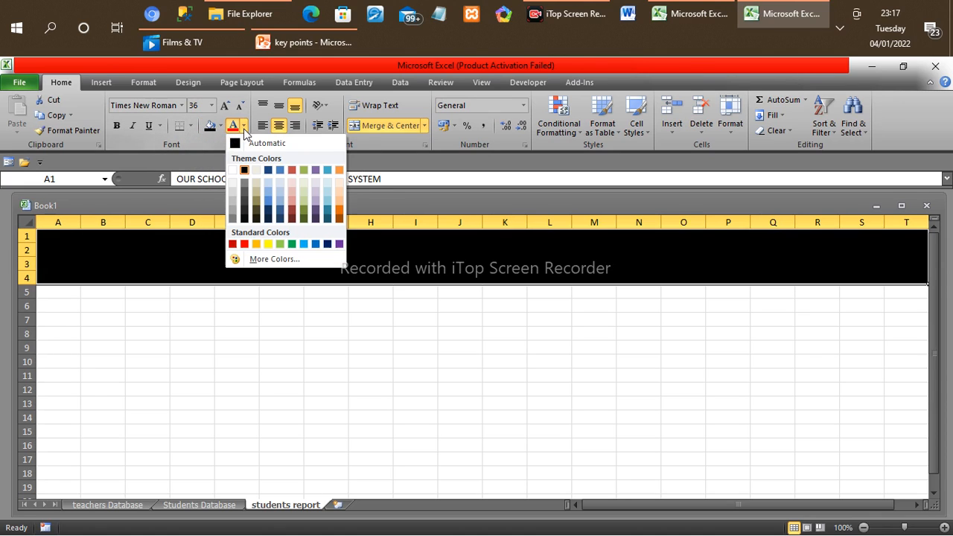
{"action": "left_click", "coordinate": [232, 171]}
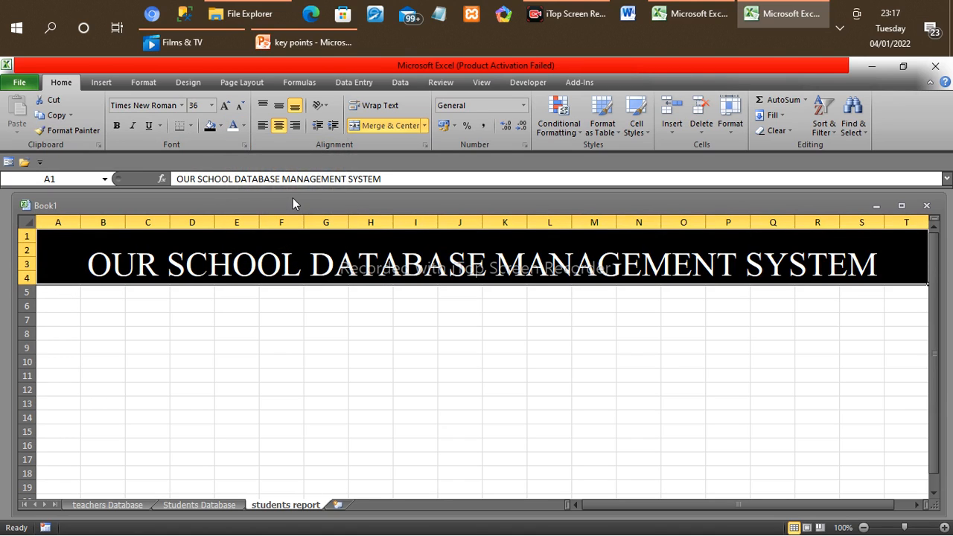
{"action": "left_click", "coordinate": [281, 109]}
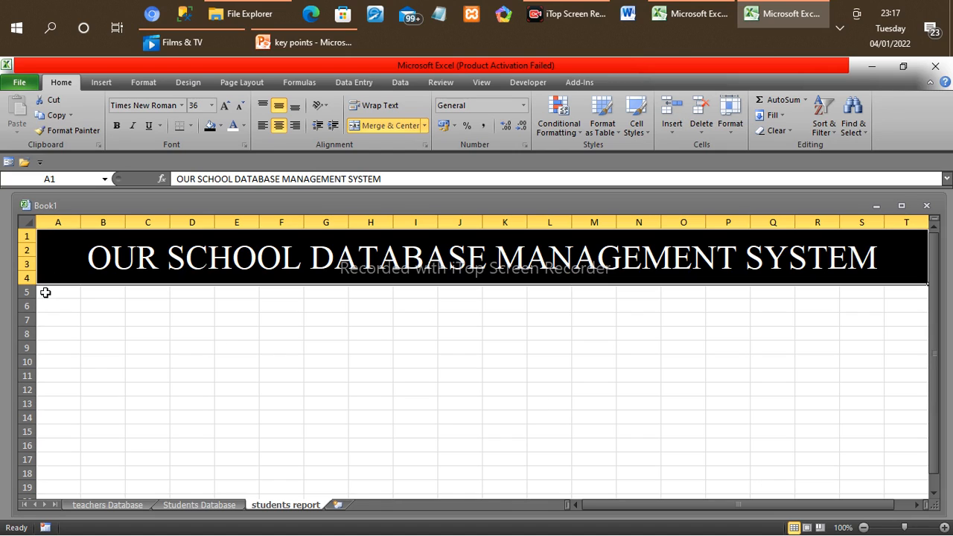
Step: Merge and center the range A5:T7 and enter the subtitle "DATABASE OF STUDENTS" in it
{"action": "left_click_drag", "start_coordinate": [46, 292], "coordinate": [905, 319]}
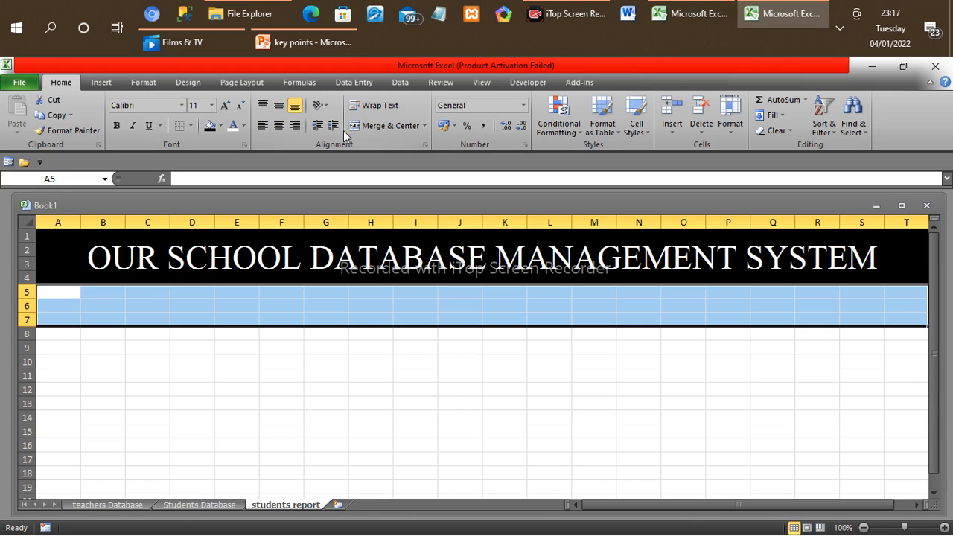
{"action": "left_click", "coordinate": [394, 124]}
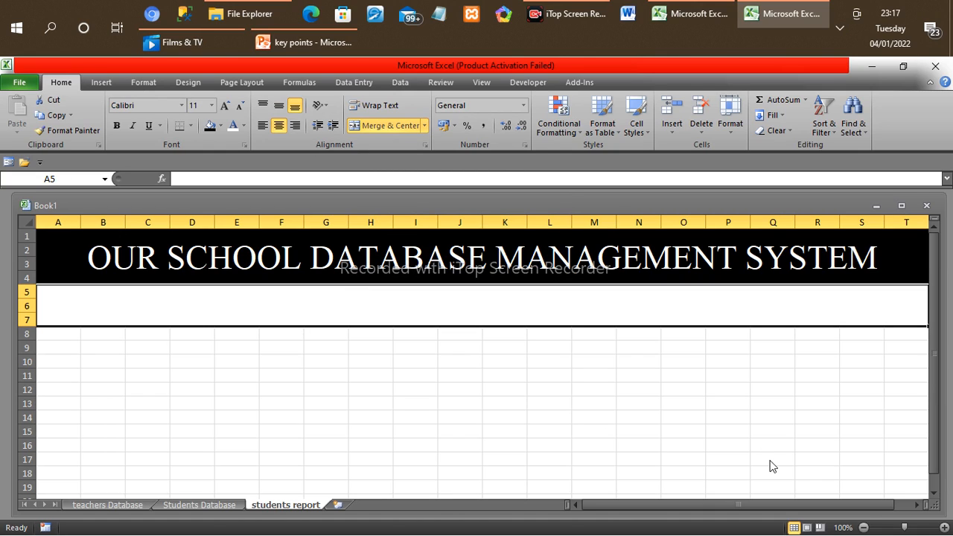
{"action": "type", "text": "DATABASE OF STUDENTS"}
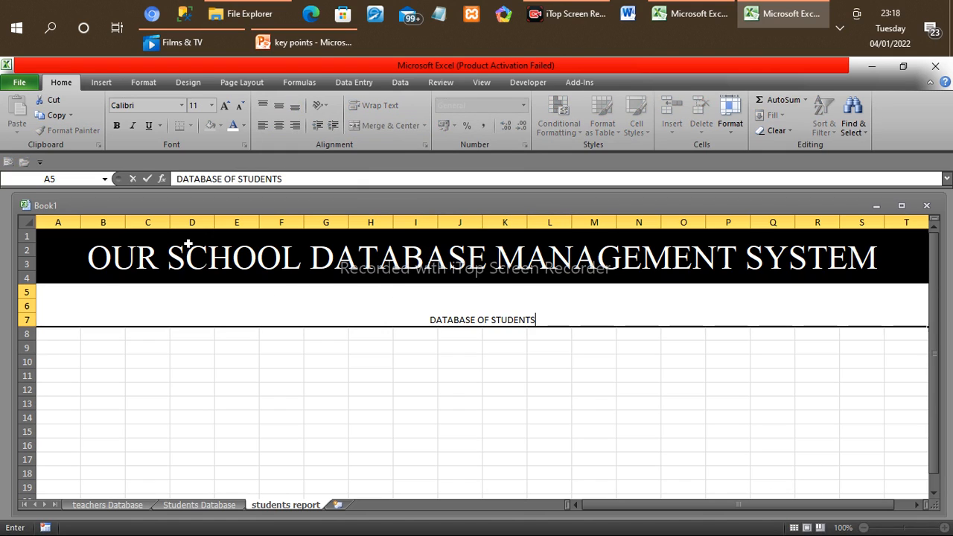
{"action": "left_click", "coordinate": [97, 84]}
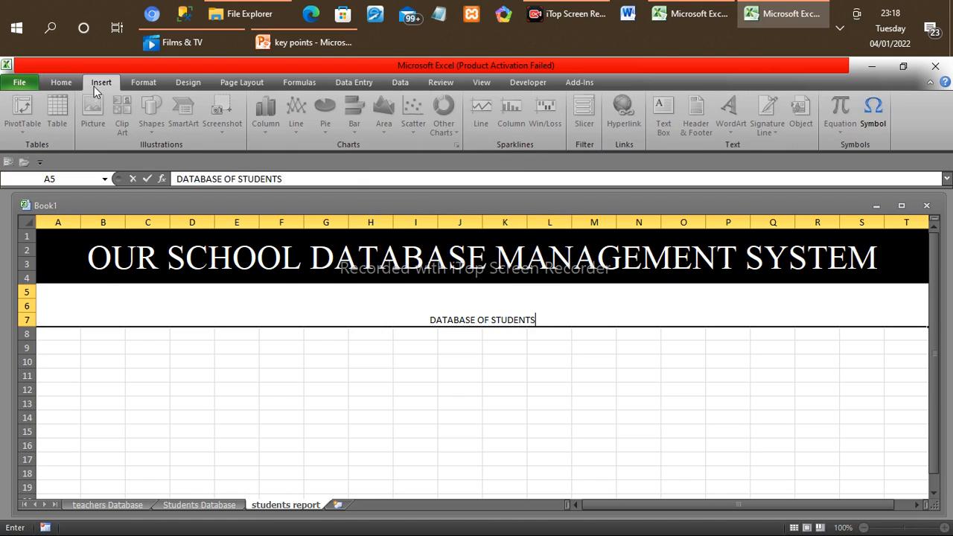
{"action": "left_click", "coordinate": [63, 84]}
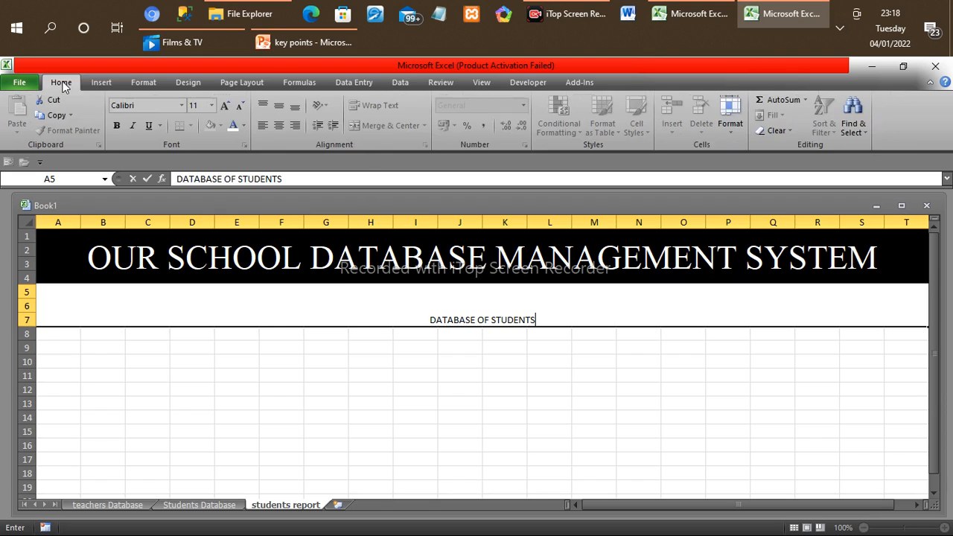
{"action": "left_click", "coordinate": [181, 346]}
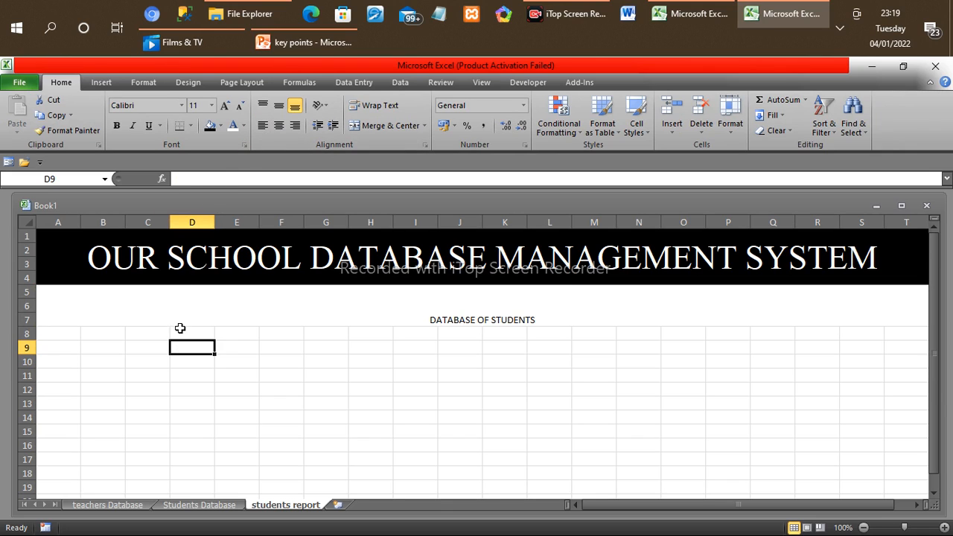
Step: Fill the merged subtitle cell A5 with the dark gray "Black, Text 1, Lighter 35%" theme color
{"action": "left_click", "coordinate": [181, 305]}
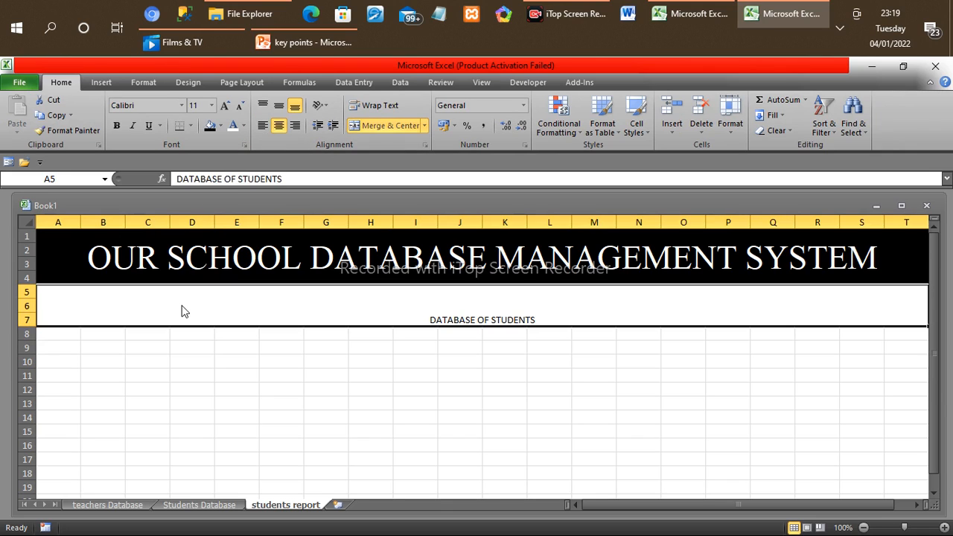
{"action": "left_click", "coordinate": [220, 125]}
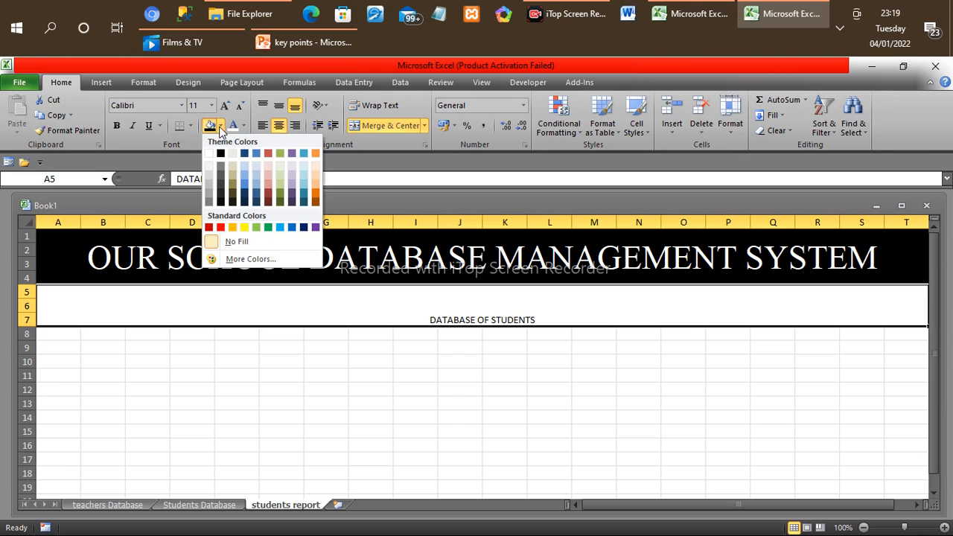
{"action": "left_click", "coordinate": [220, 177]}
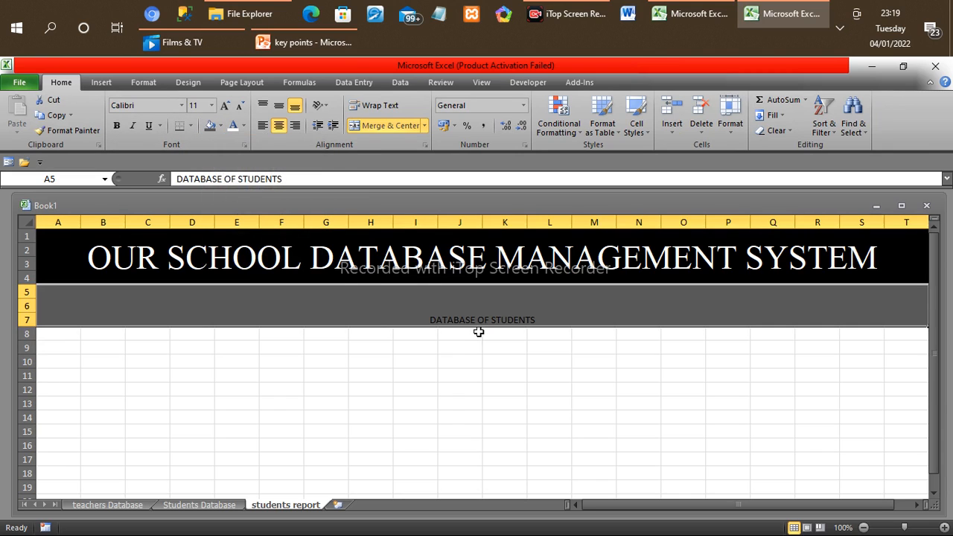
Step: Change the color of the "DATABASE OF STUDENTS" subtitle text to white
{"action": "double_click", "coordinate": [436, 320]}
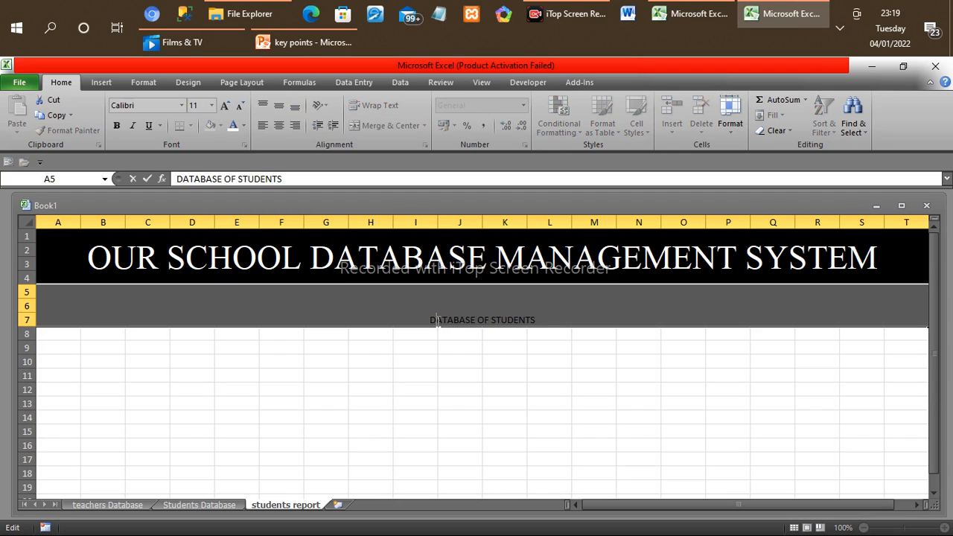
{"action": "left_click", "coordinate": [246, 124]}
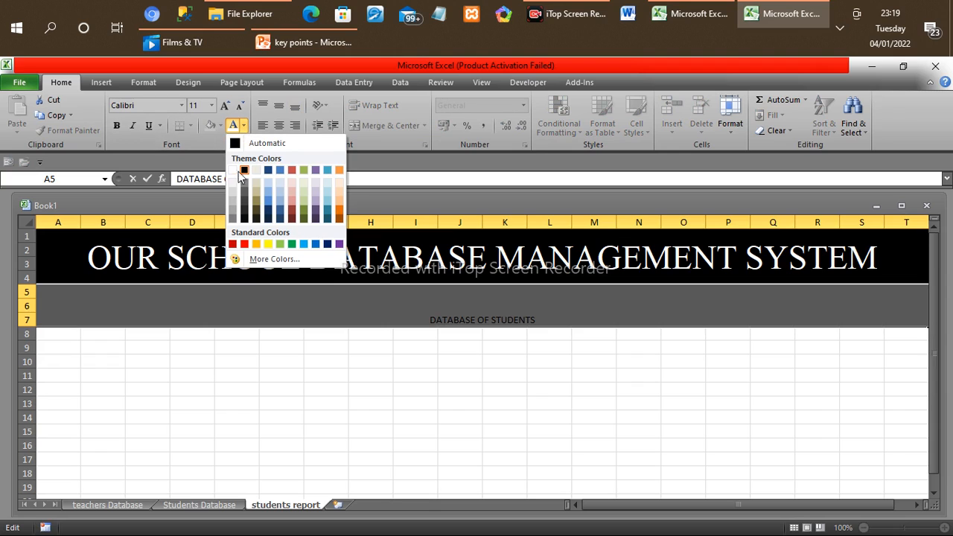
{"action": "left_click", "coordinate": [428, 320]}
{"action": "left_click_drag", "start_coordinate": [430, 320], "coordinate": [546, 319]}
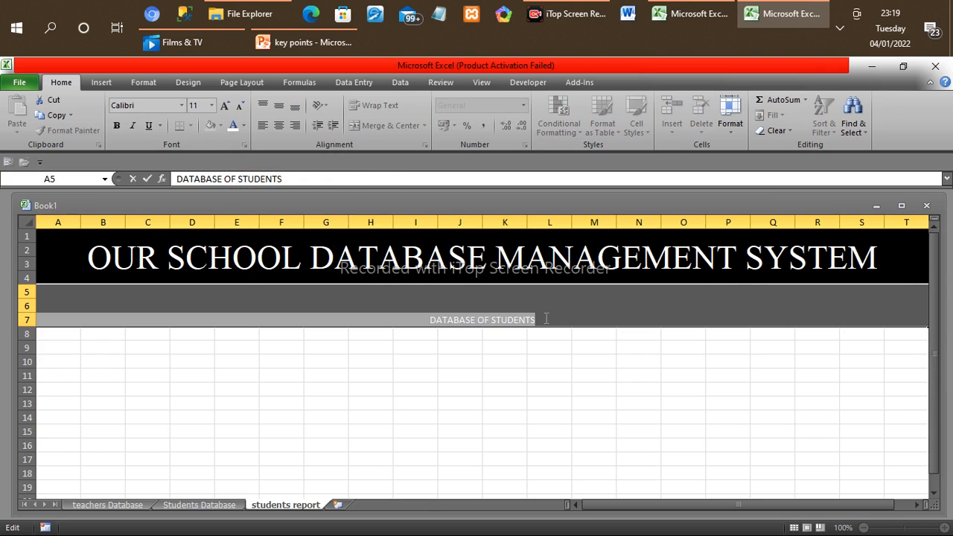
{"action": "left_click", "coordinate": [242, 126]}
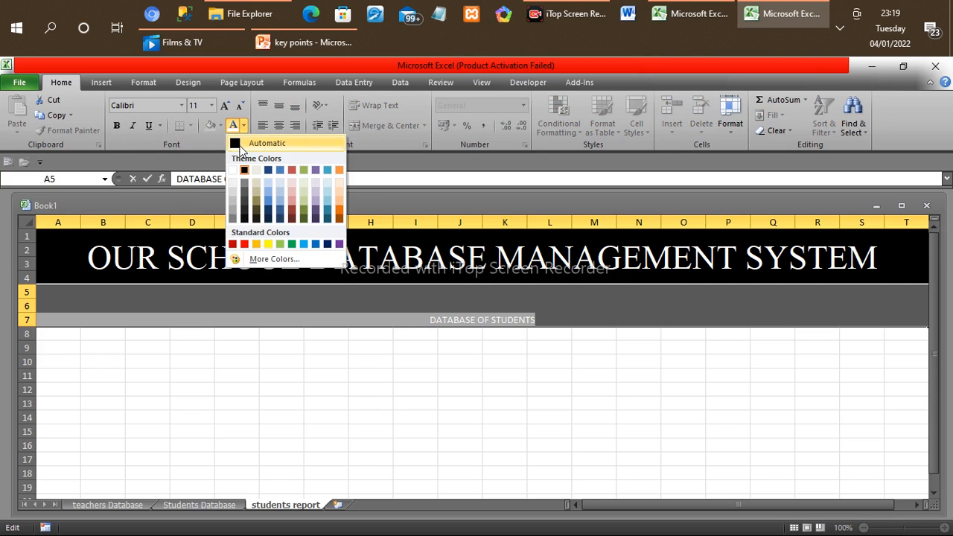
{"action": "left_click", "coordinate": [233, 171]}
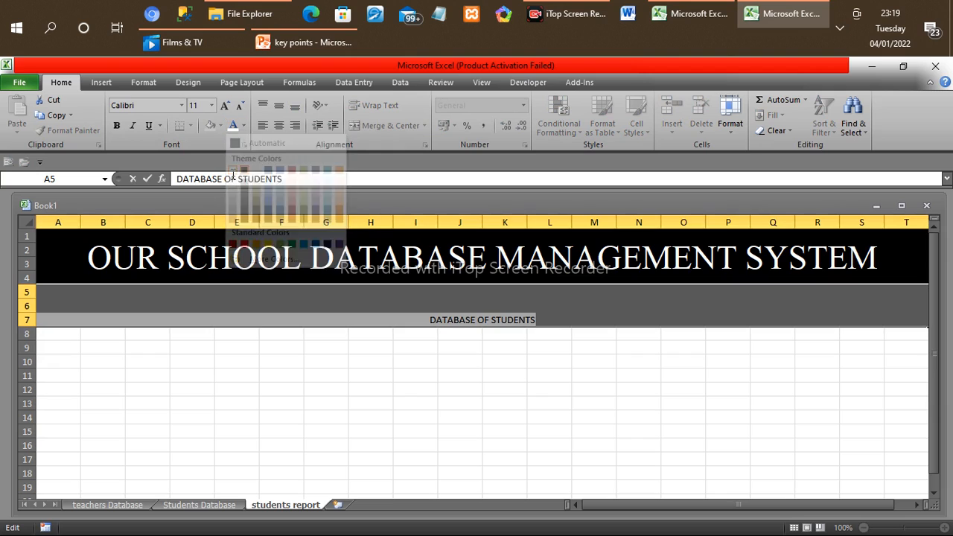
Step: Set the font size of the "DATABASE OF STUDENTS" subtitle text to 26 and finish editing the cell
{"action": "left_click", "coordinate": [212, 106]}
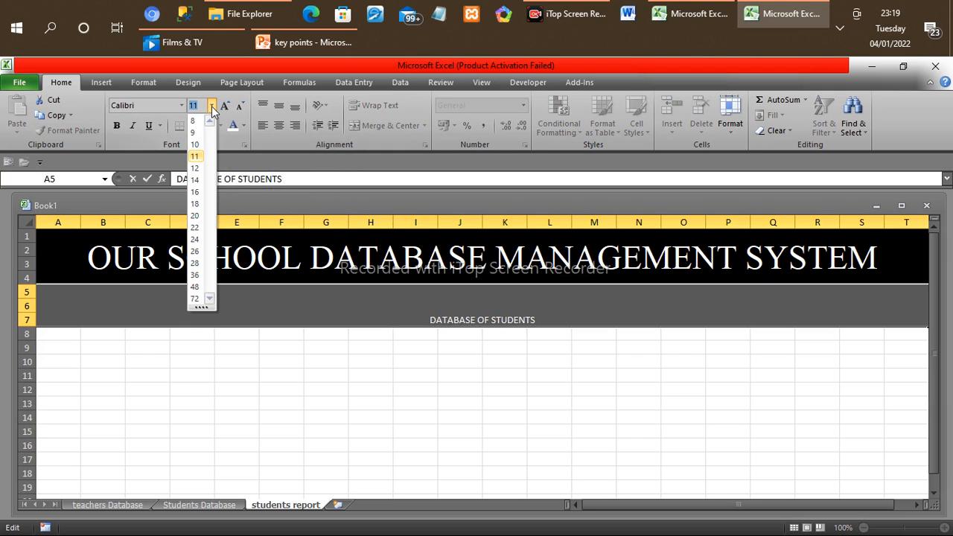
{"action": "left_click", "coordinate": [195, 252]}
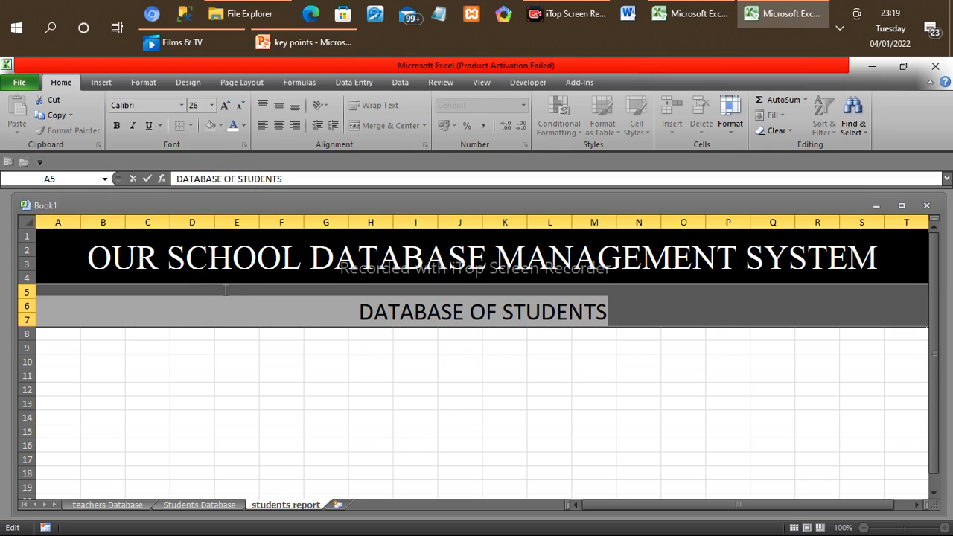
{"action": "left_click", "coordinate": [48, 290]}
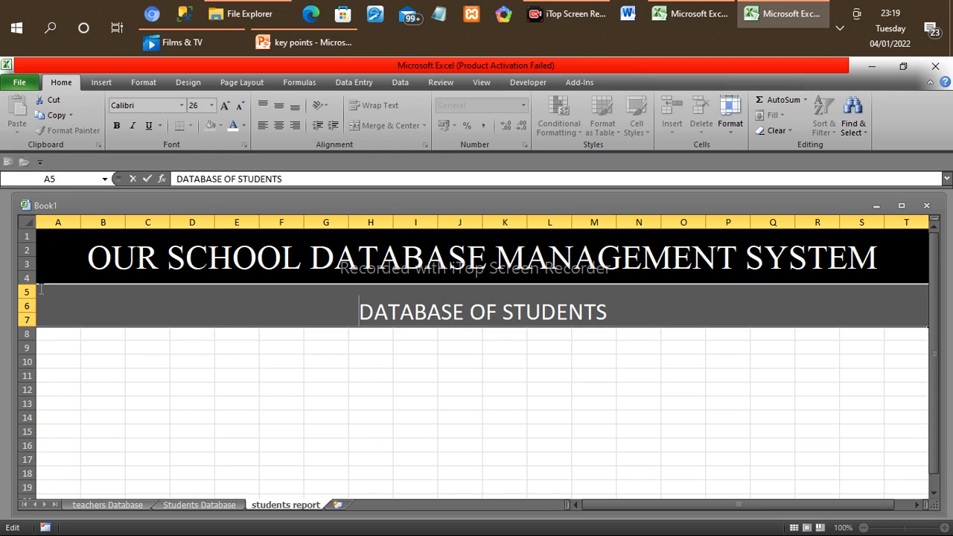
{"action": "left_click", "coordinate": [62, 334]}
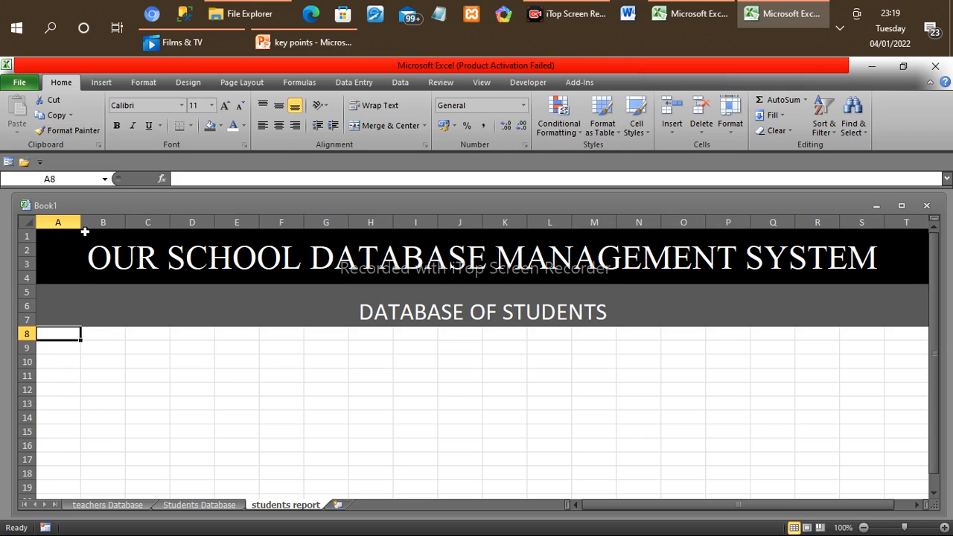
Step: Widen column A to about twice its width and enter the column header "NAME" in cell A8
{"action": "left_click_drag", "start_coordinate": [80, 219], "coordinate": [120, 218]}
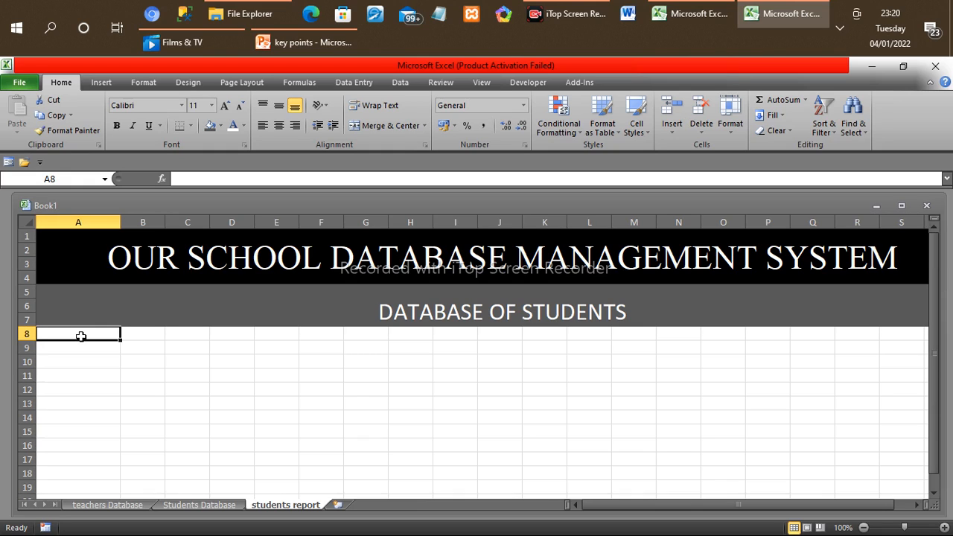
{"action": "type", "text": "NA"}
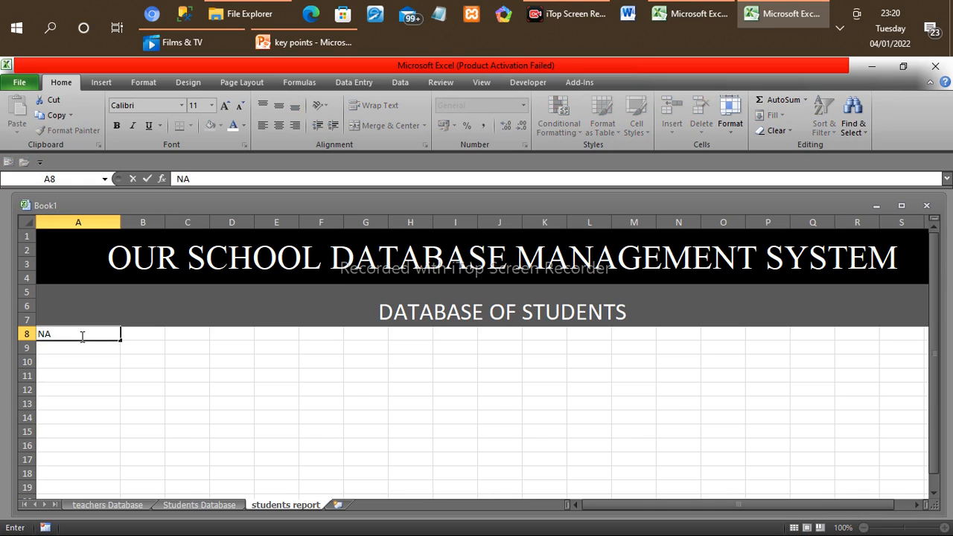
{"action": "type", "text": "ME"}
{"action": "key", "text": "Tab"}
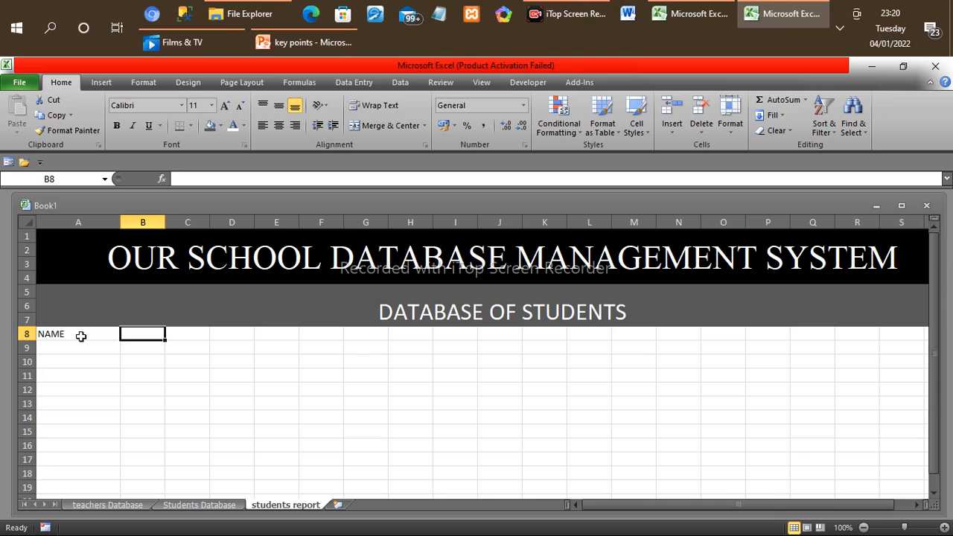
Step: Enter the column headers "ID" in cell B8 and "GENDER" in cell C8
{"action": "type", "text": "ID"}
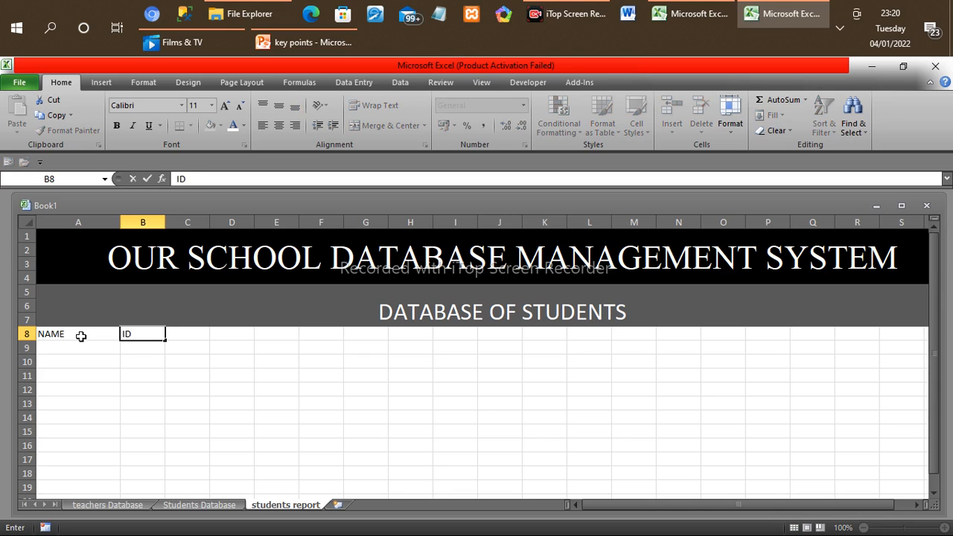
{"action": "key", "text": "Tab"}
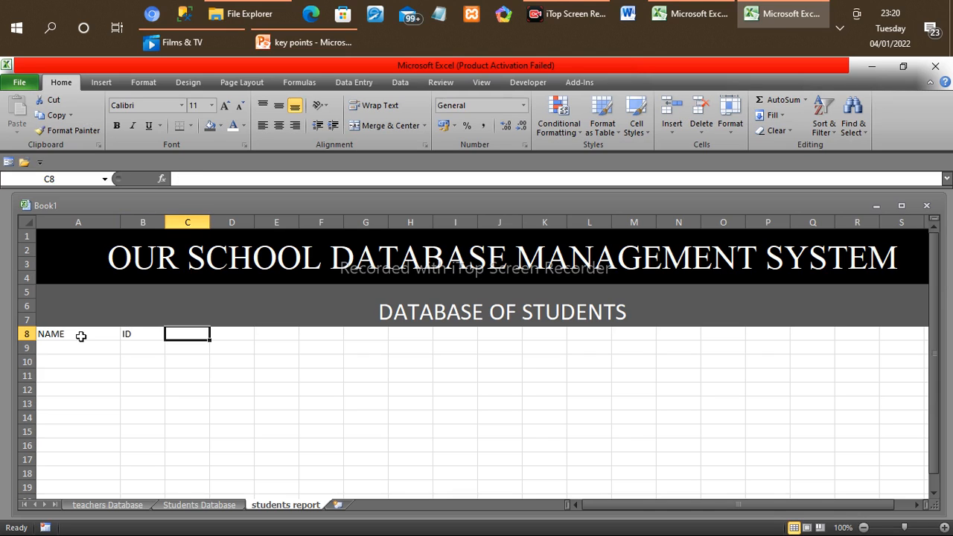
{"action": "type", "text": "GE"}
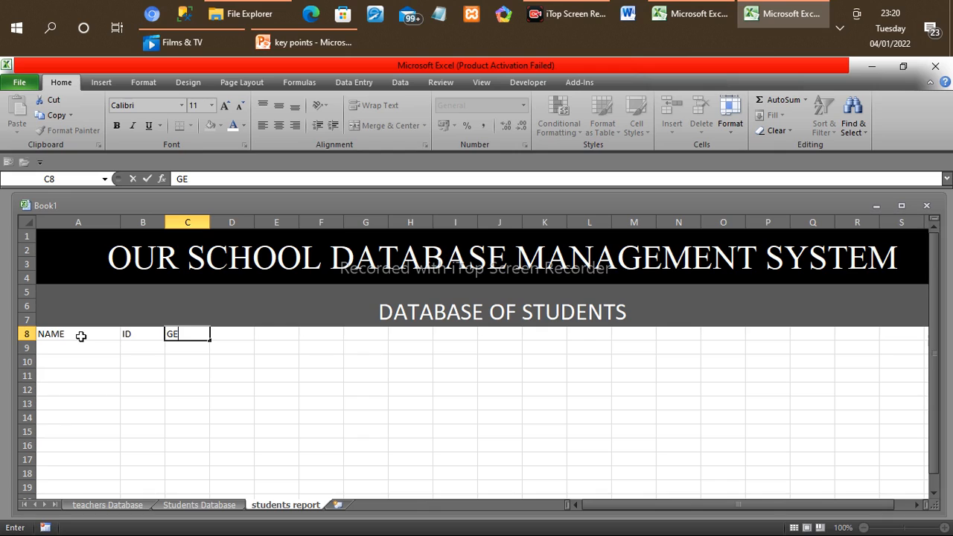
{"action": "type", "text": "NDER"}
{"action": "key", "text": "Tab"}
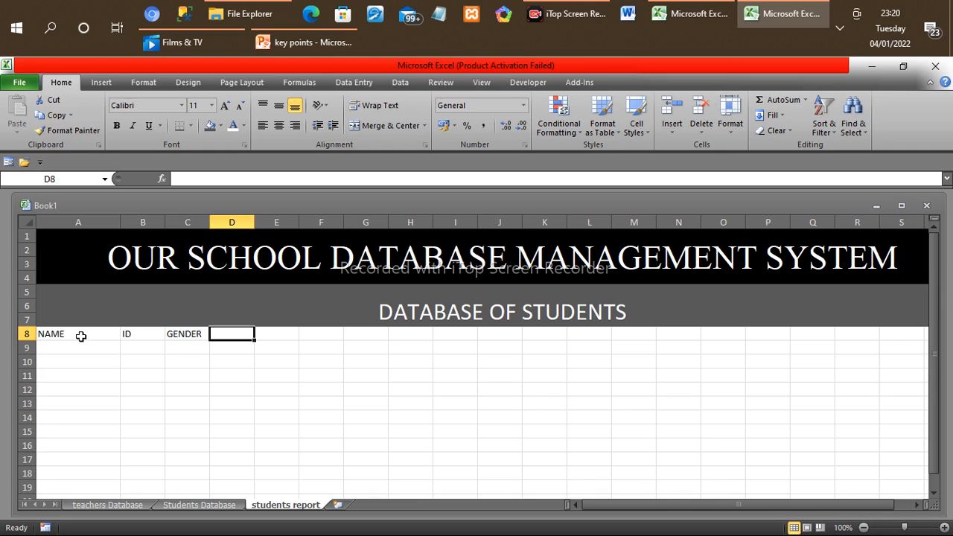
Step: Enter the column header "DIGITAL ADDRESS" in cell D8
{"action": "type", "text": "D"}
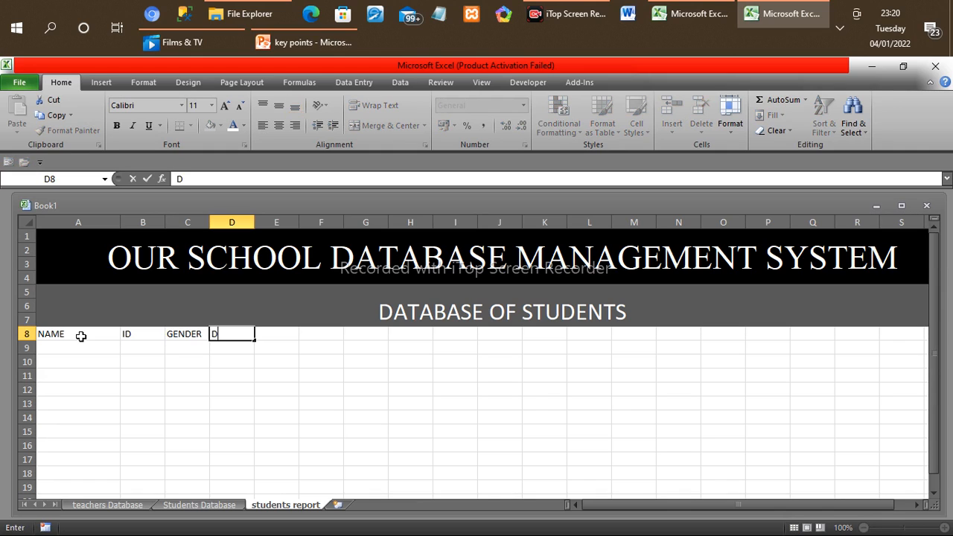
{"action": "key", "text": "BackSpace"}
{"action": "type", "text": "DIGITAL ADDRES"}
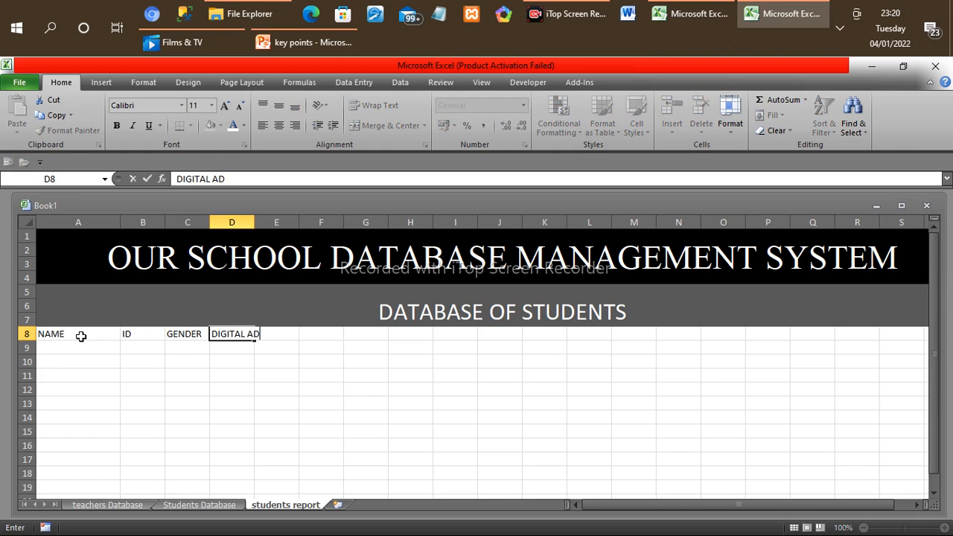
{"action": "type", "text": "S"}
{"action": "key", "text": "Left"}
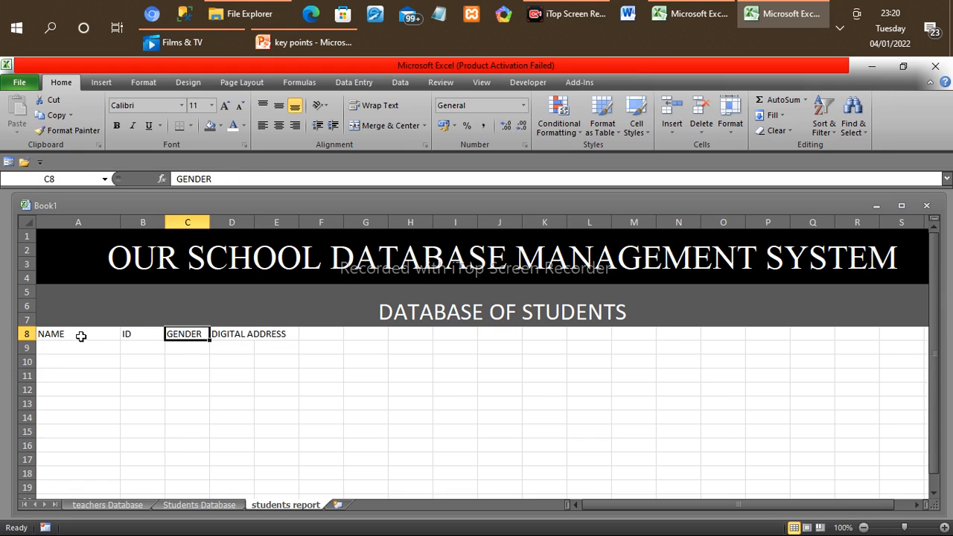
Step: Enter the column header "DOB" in cell F8
{"action": "key", "text": "Left"}
{"action": "key", "text": "Left"}
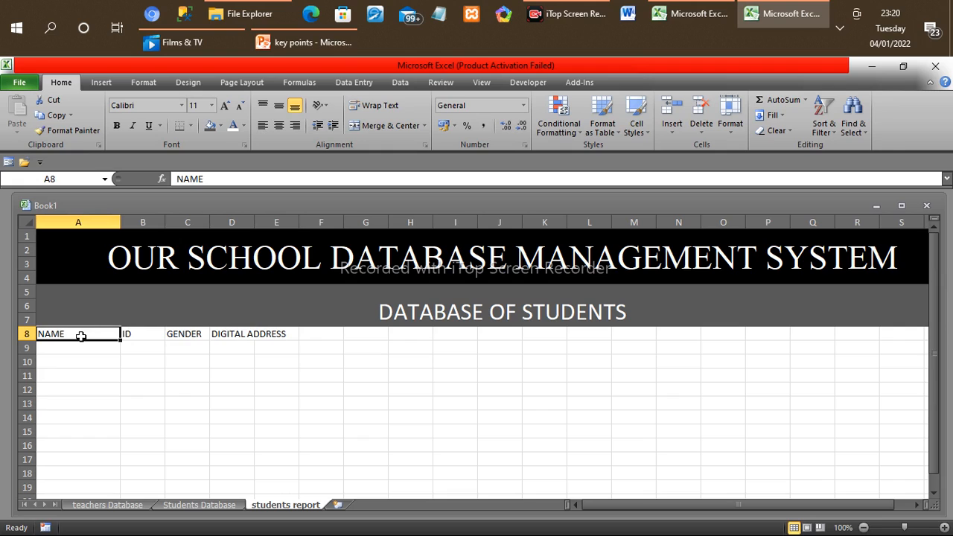
{"action": "key", "text": "Right"}
{"action": "key", "text": "Right"}
{"action": "key", "text": "Right"}
{"action": "key", "text": "Right"}
{"action": "key", "text": "Right"}
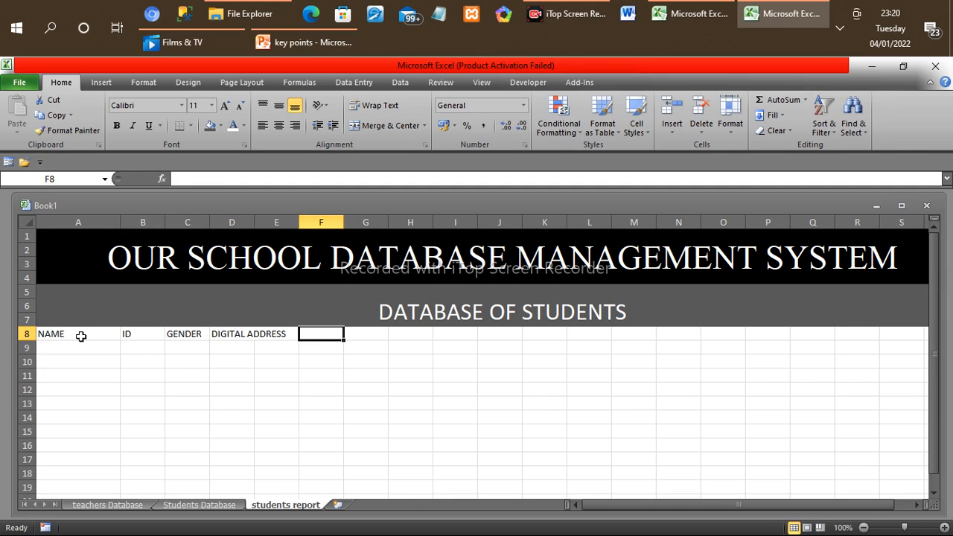
{"action": "type", "text": "DOB"}
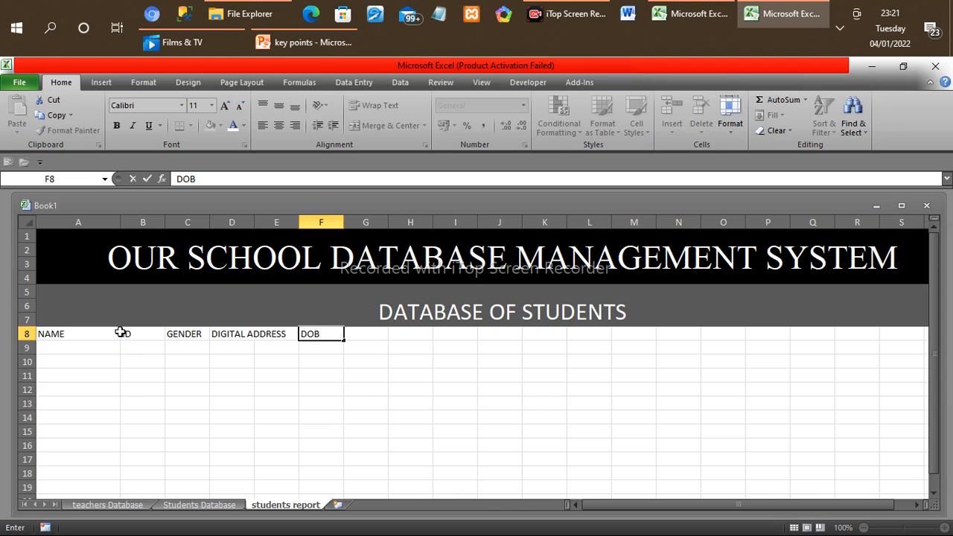
{"action": "left_click", "coordinate": [118, 334]}
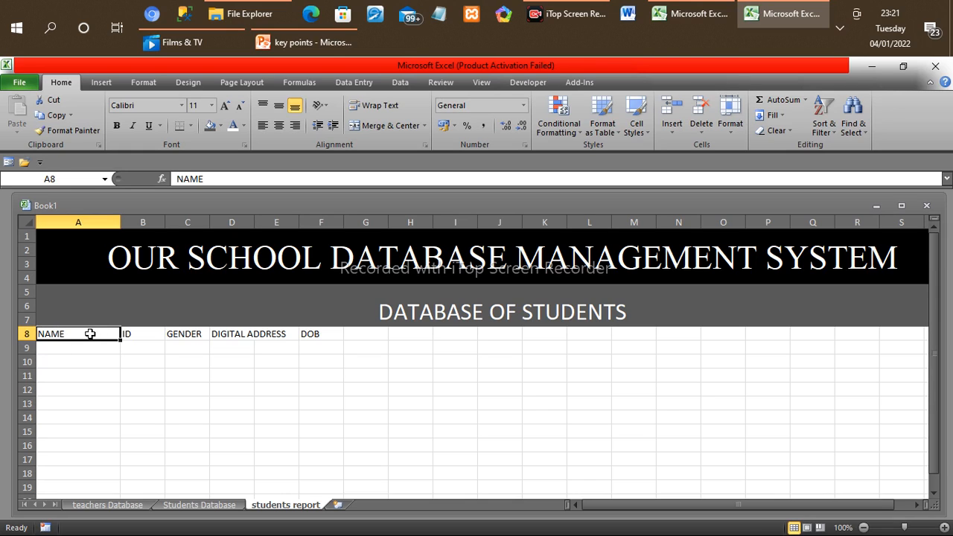
Step: Format the column headers in A8:F8 as Times New Roman at font size 18
{"action": "left_click_drag", "start_coordinate": [89, 334], "coordinate": [122, 334]}
{"action": "left_click_drag", "start_coordinate": [42, 333], "coordinate": [323, 341]}
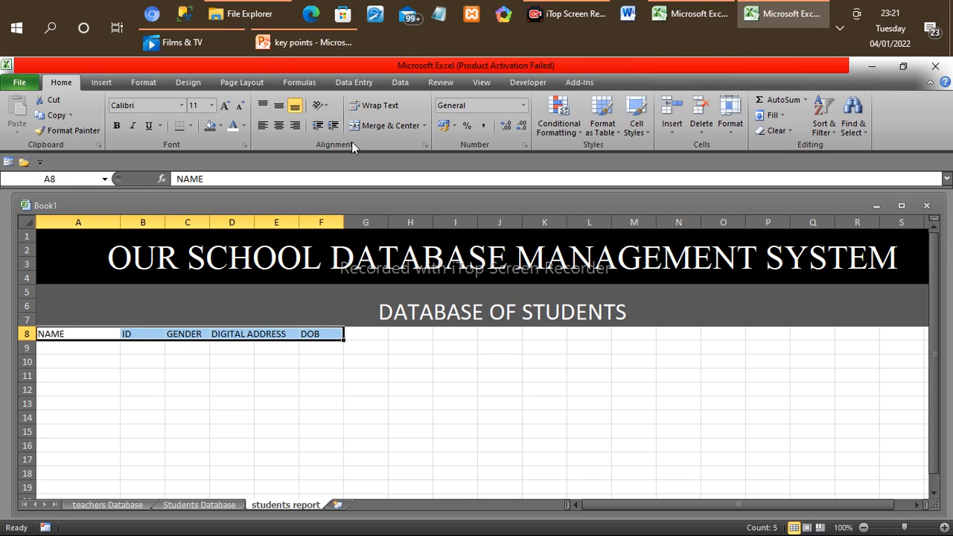
{"action": "left_click", "coordinate": [212, 105]}
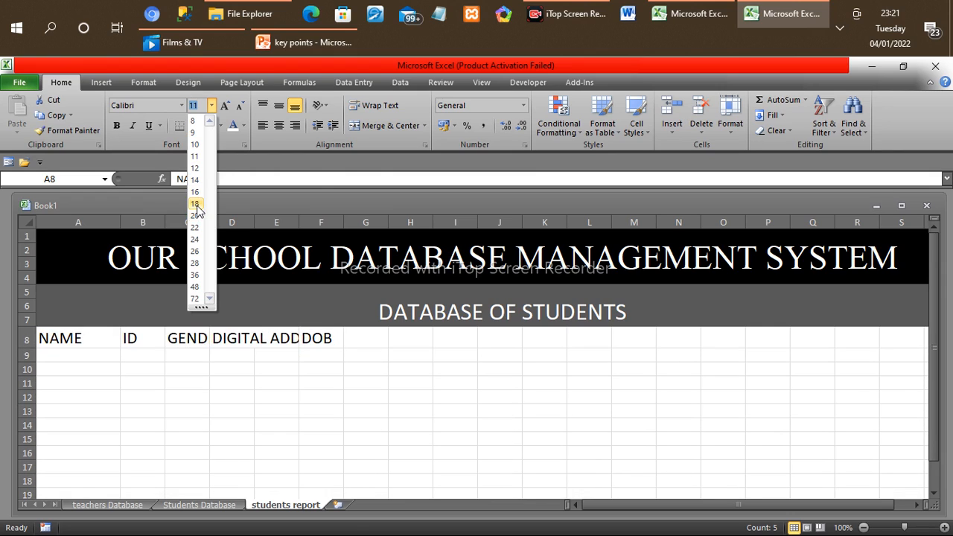
{"action": "left_click", "coordinate": [196, 204]}
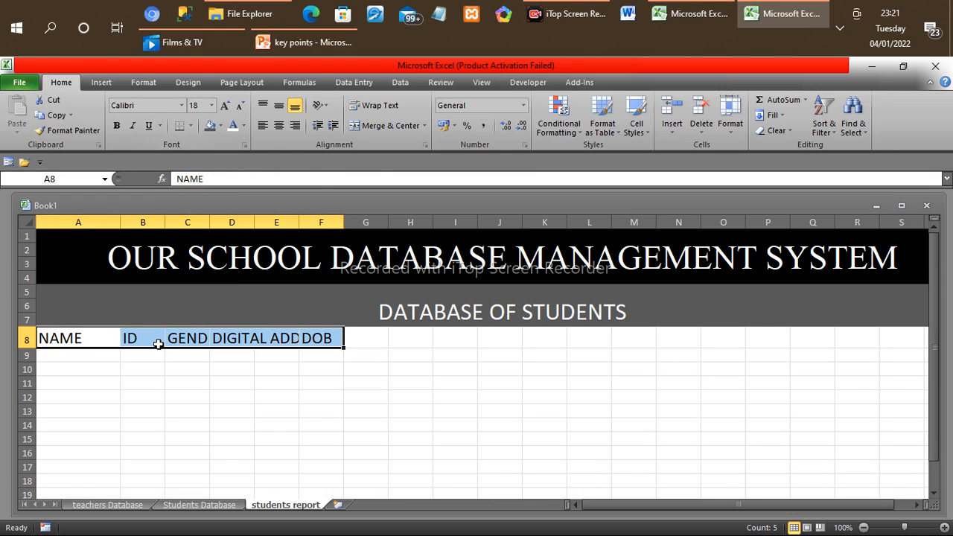
{"action": "left_click", "coordinate": [182, 105]}
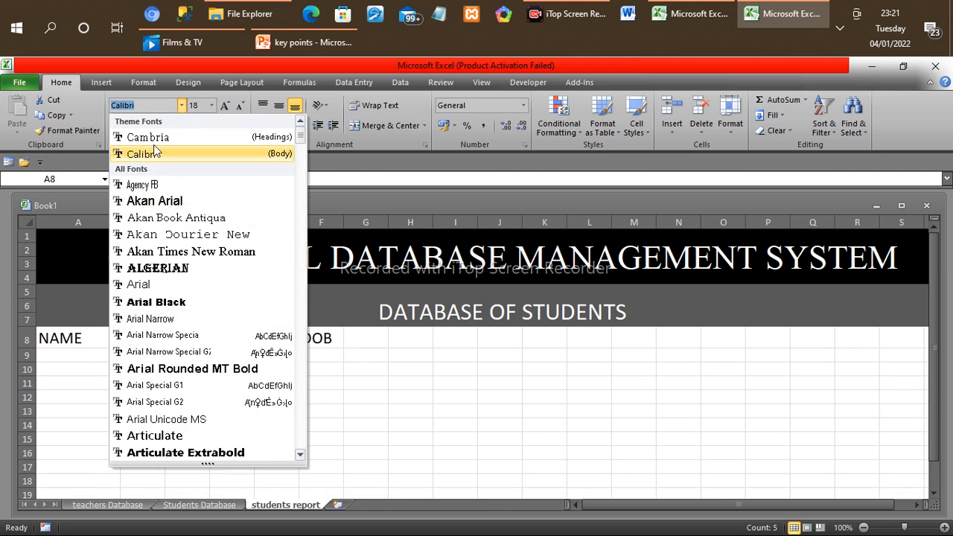
{"action": "type", "text": "ti"}
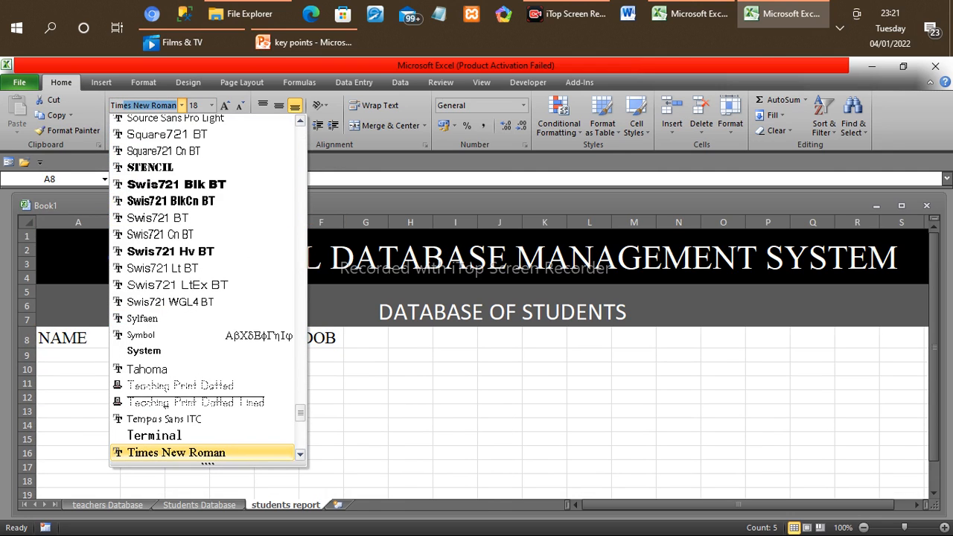
{"action": "left_click", "coordinate": [177, 453]}
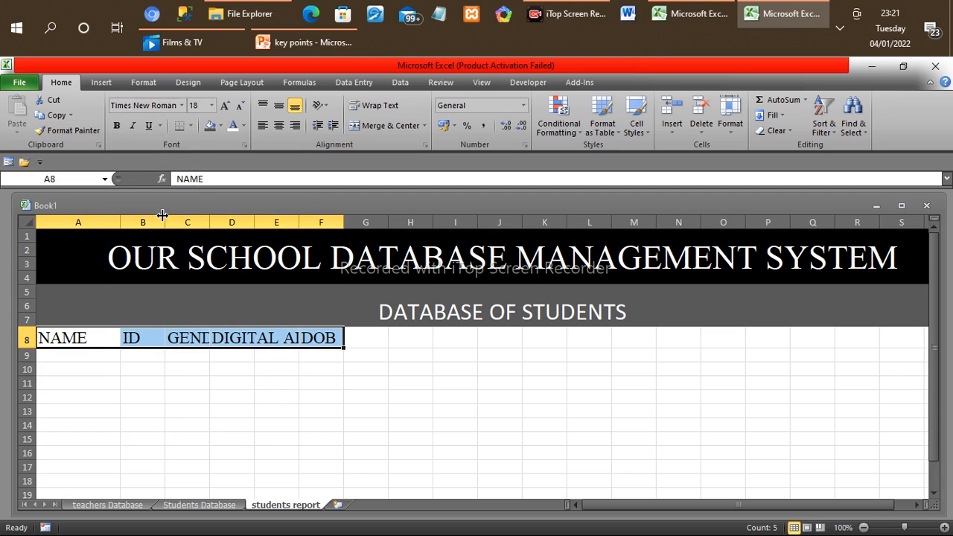
Step: Widen columns B and F to about twice their width and column C to about two and a half times
{"action": "left_click_drag", "start_coordinate": [164, 222], "coordinate": [208, 224]}
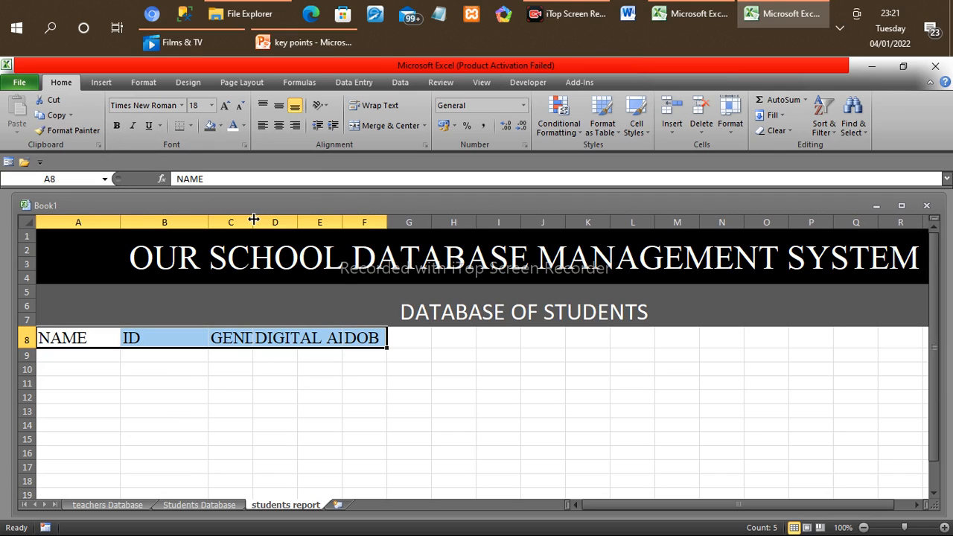
{"action": "left_click_drag", "start_coordinate": [253, 217], "coordinate": [320, 224]}
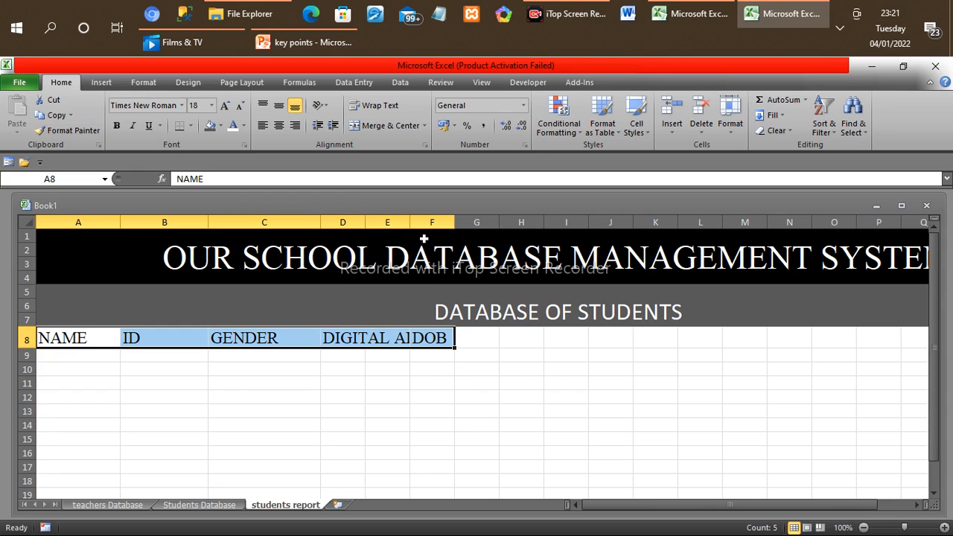
{"action": "left_click_drag", "start_coordinate": [454, 222], "coordinate": [495, 222]}
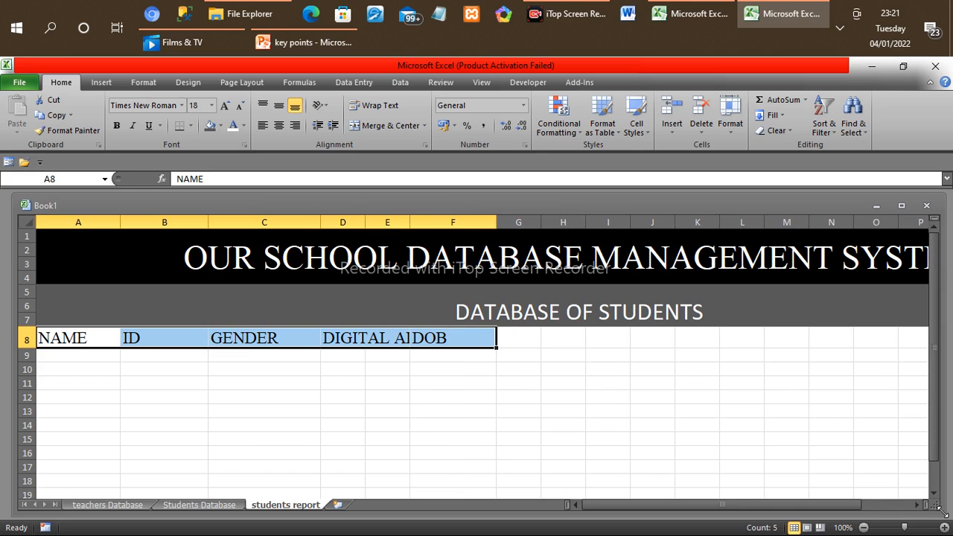
{"action": "left_click", "coordinate": [921, 507]}
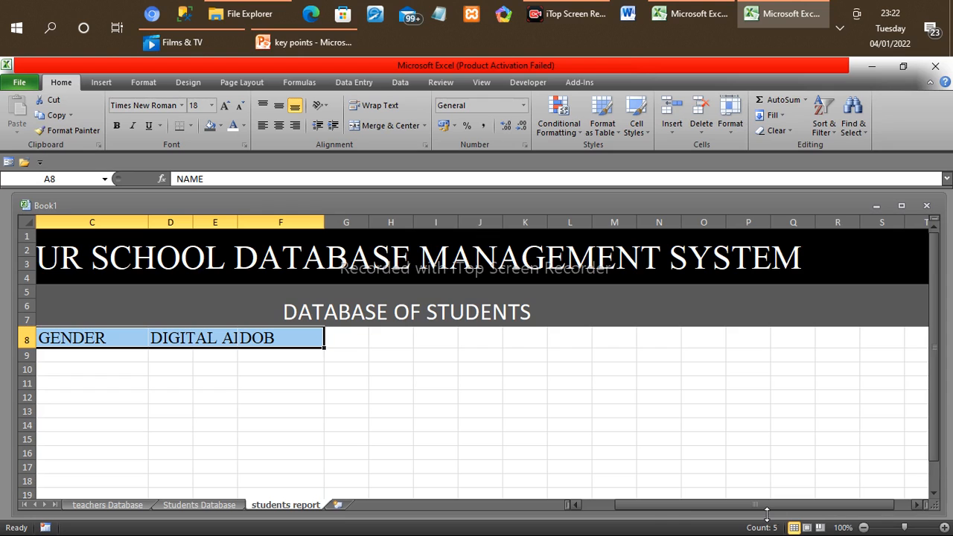
{"action": "left_click", "coordinate": [580, 506]}
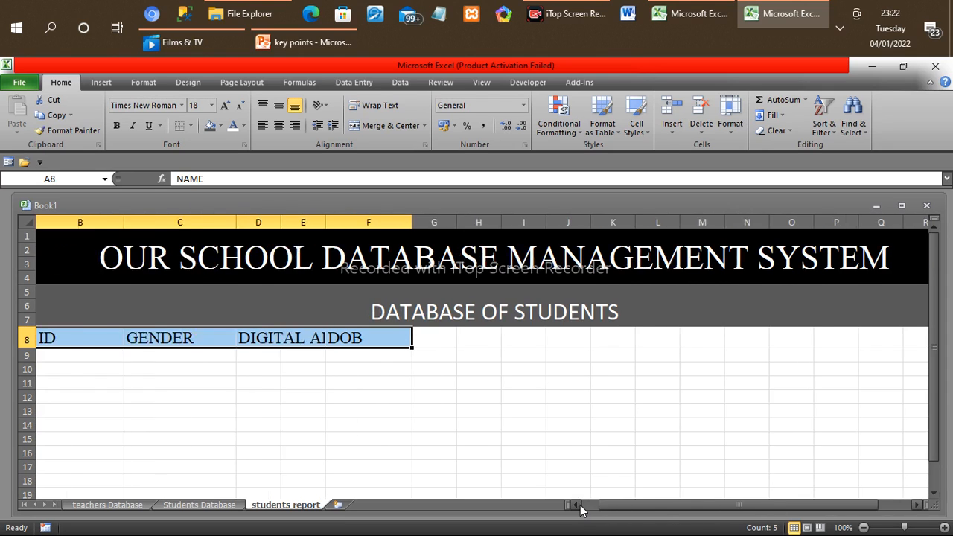
{"action": "left_click", "coordinate": [580, 507]}
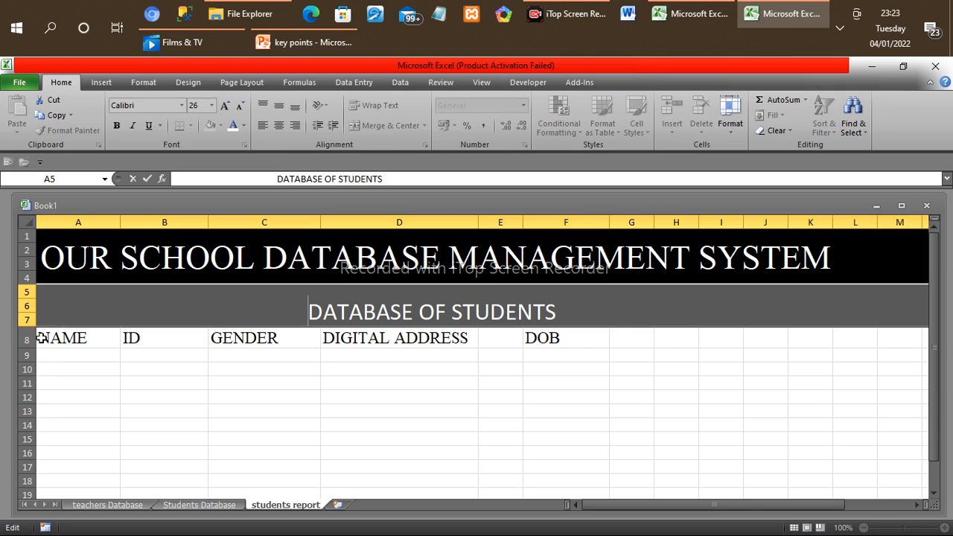
Step: Create a table from the header row A8:F8 with the option "My table has headers" enabled
{"action": "left_click_drag", "start_coordinate": [42, 338], "coordinate": [548, 347]}
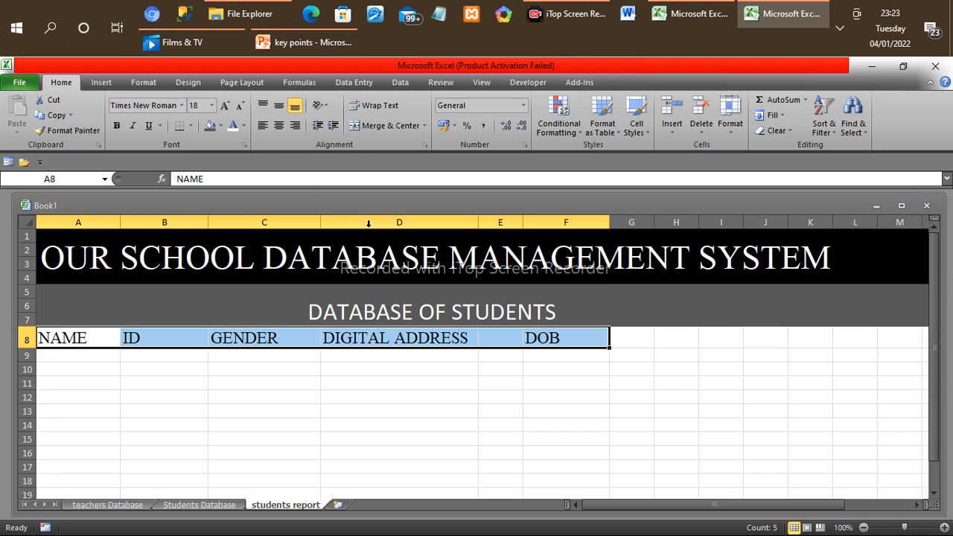
{"action": "left_click", "coordinate": [102, 84]}
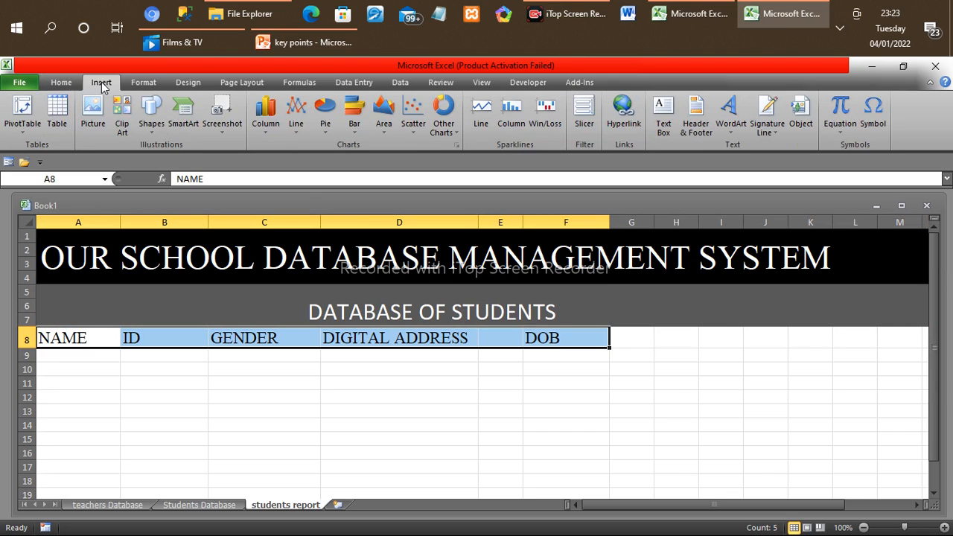
{"action": "left_click", "coordinate": [61, 110]}
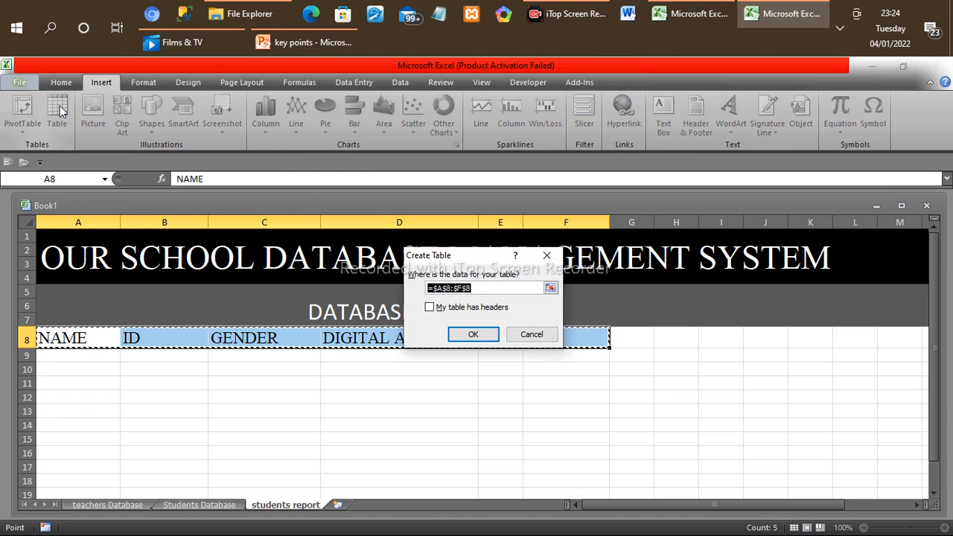
{"action": "left_click", "coordinate": [429, 308]}
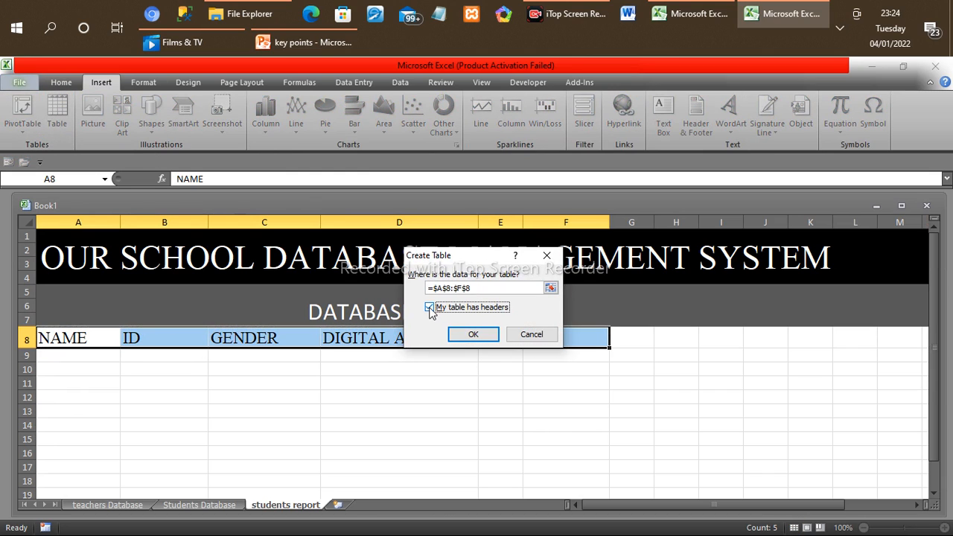
{"action": "left_click", "coordinate": [481, 332]}
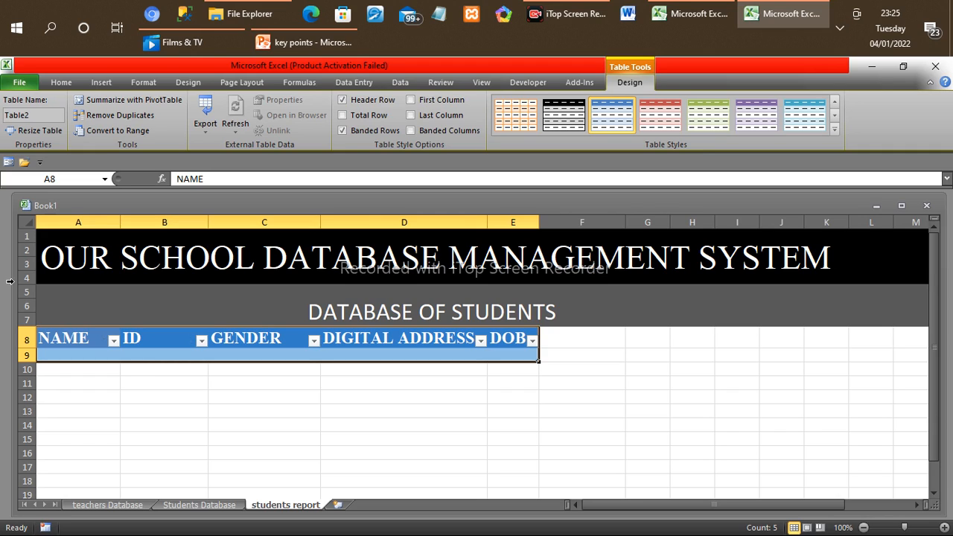
Step: Open the data entry form for the students table and enter the first student's full name
{"action": "left_click", "coordinate": [9, 164]}
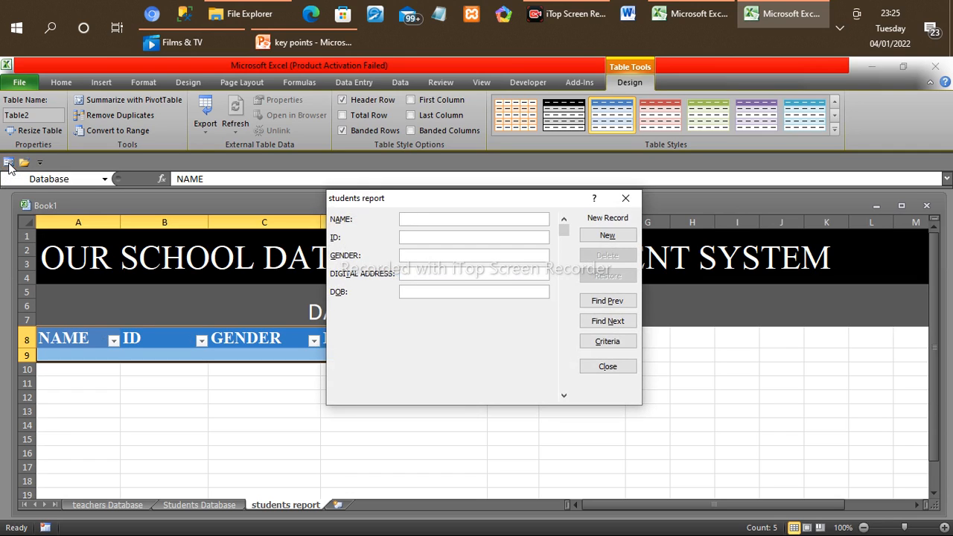
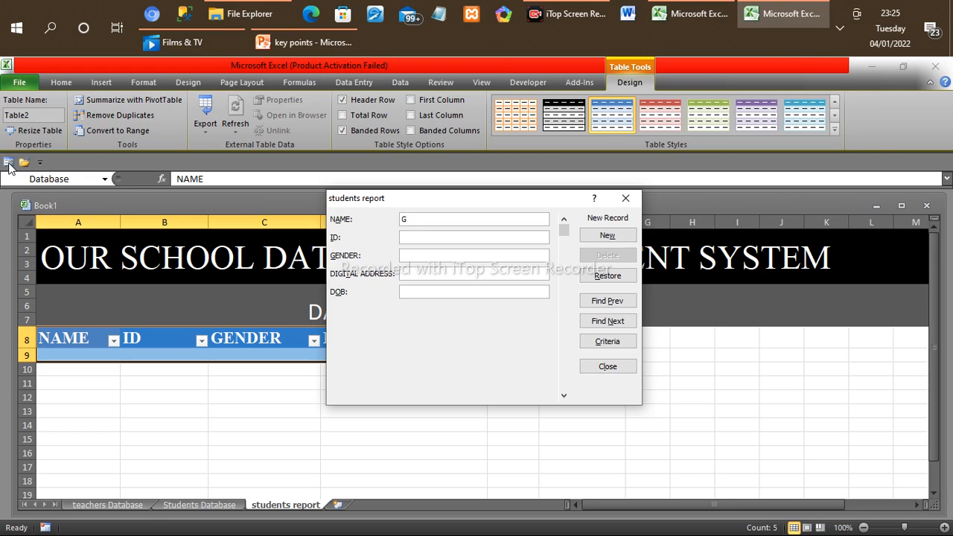
Step: Enter the first student's ID number in the form
{"action": "left_click", "coordinate": [421, 236]}
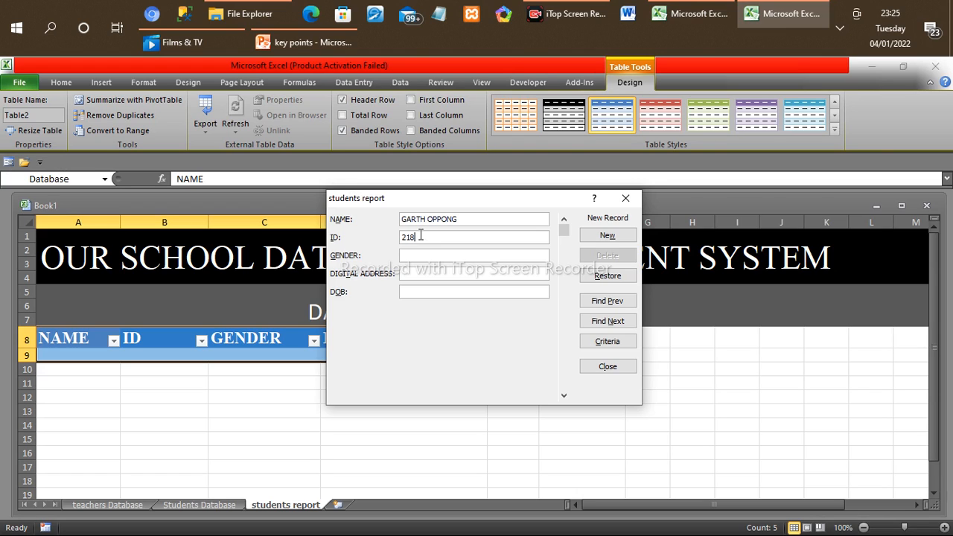
Step: Enter "MALE" as the first student's gender and fill in the digital address
{"action": "left_click", "coordinate": [423, 252]}
{"action": "type", "text": "MALE"}
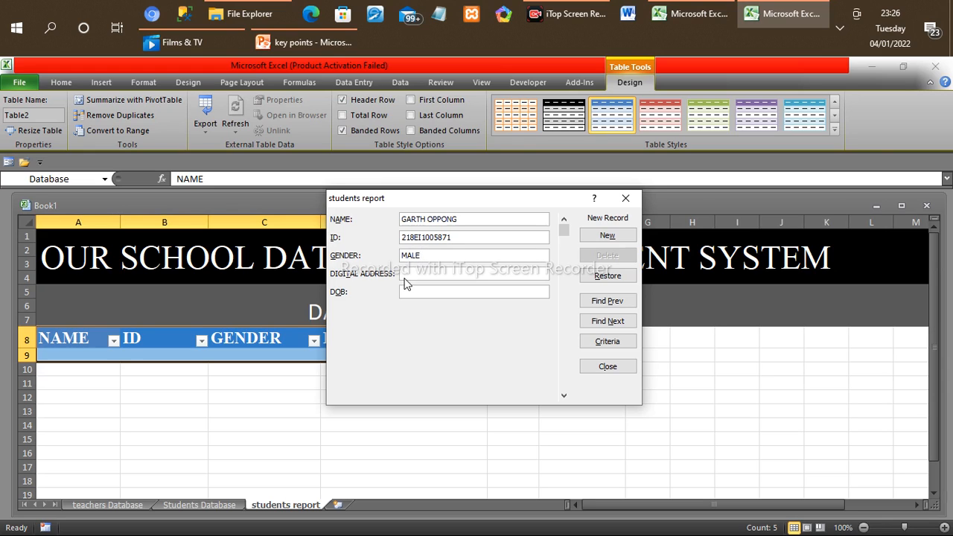
{"action": "left_click", "coordinate": [409, 276]}
{"action": "type", "text": "CS-2021-2022"}
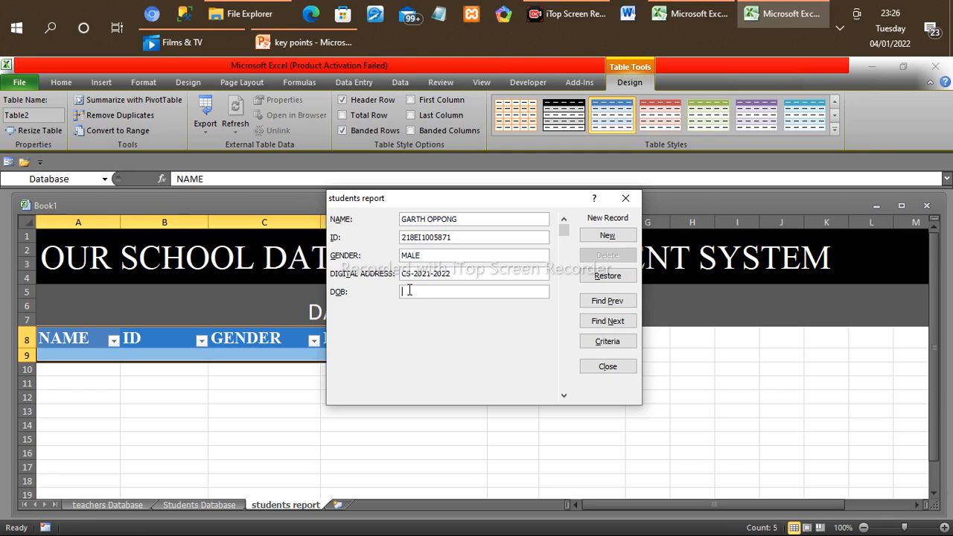
{"action": "type", "text": "4TH NOV , 1"}
Step: Enter the first student's date of birth and add the record to the table
{"action": "key", "text": "BackSpace"}
{"action": "type", "text": "1994"}
{"action": "left_click", "coordinate": [605, 239]}
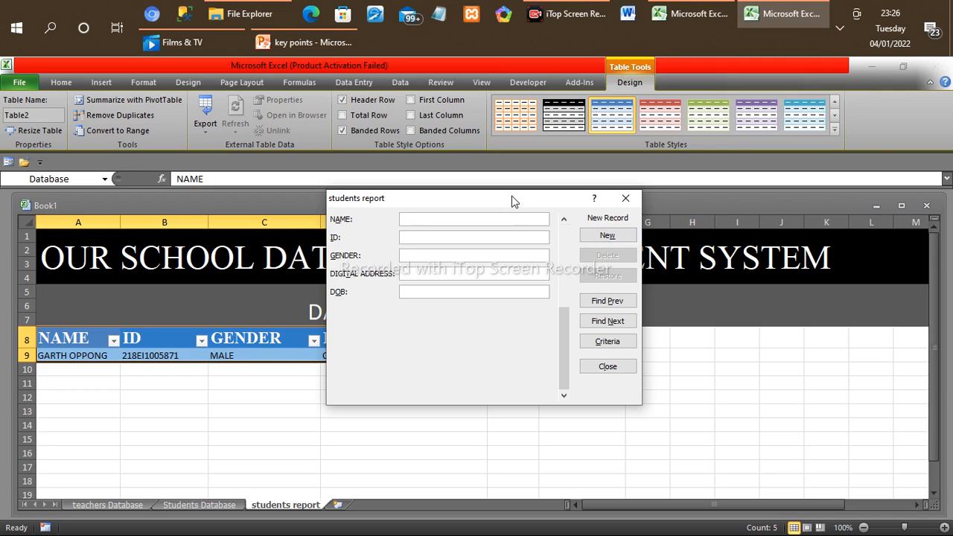
Step: Move the form aside to uncover more of the table and enter the second student's full name
{"action": "left_click_drag", "start_coordinate": [513, 202], "coordinate": [554, 203]}
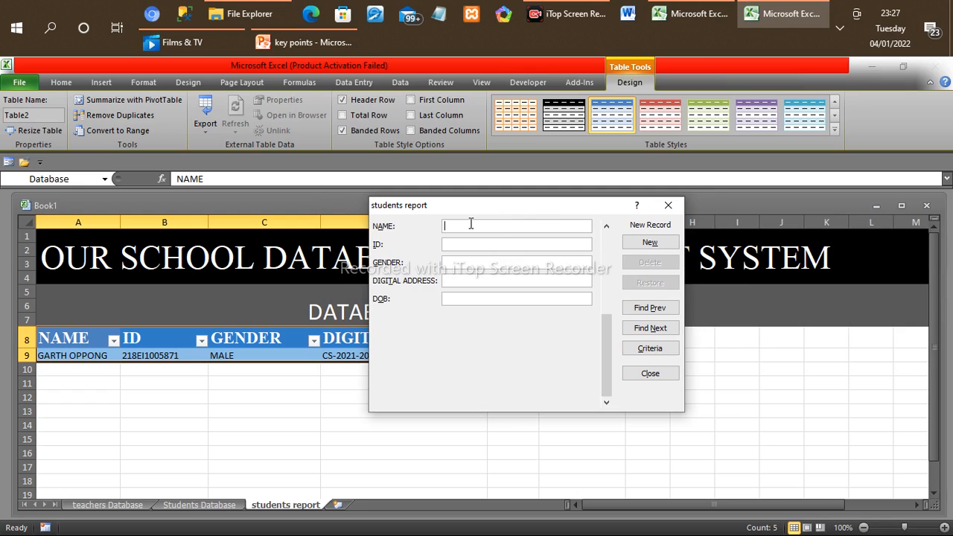
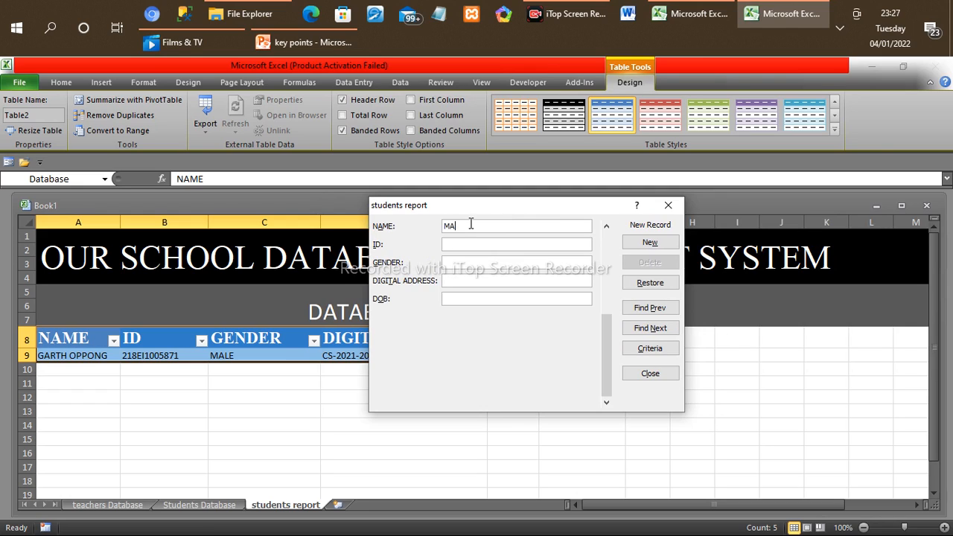
Step: Enter the second student's ID number and "MALE" as the gender
{"action": "left_click", "coordinate": [449, 244]}
{"action": "type", "text": "414"}
{"action": "key", "text": "BackSpace"}
{"action": "type", "text": "9419"}
{"action": "left_click", "coordinate": [453, 266]}
{"action": "type", "text": "MALE"}
Step: Fill in the second student's digital address in the form
{"action": "left_click", "coordinate": [446, 284]}
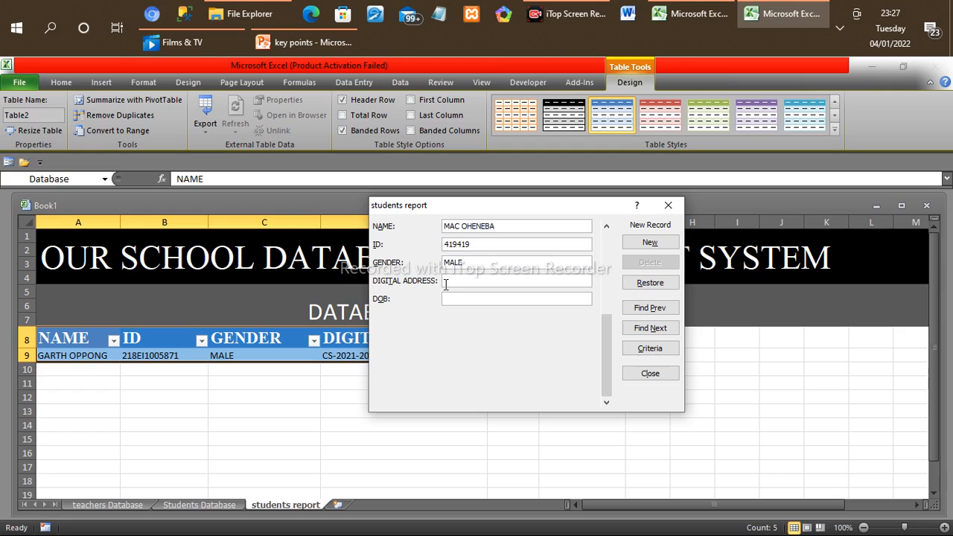
{"action": "type", "text": "CS-1999-2022"}
Step: Add the second student's record with the date of birth, and close the data entry form
{"action": "left_click", "coordinate": [459, 300]}
{"action": "type", "text": "4/25"}
{"action": "key", "text": "BackSpace"}
{"action": "type", "text": "/"}
{"action": "type", "text": "1"}
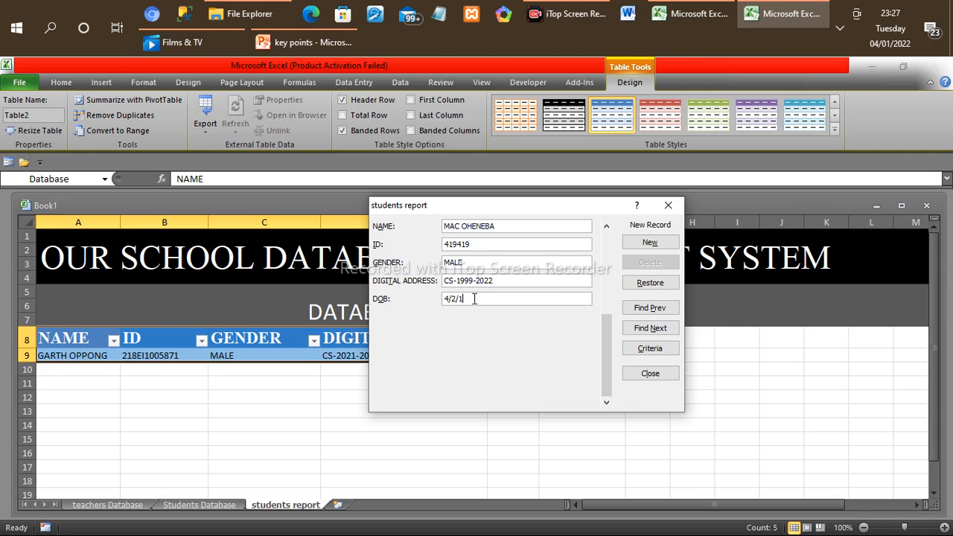
{"action": "type", "text": "992"}
{"action": "left_click", "coordinate": [648, 246]}
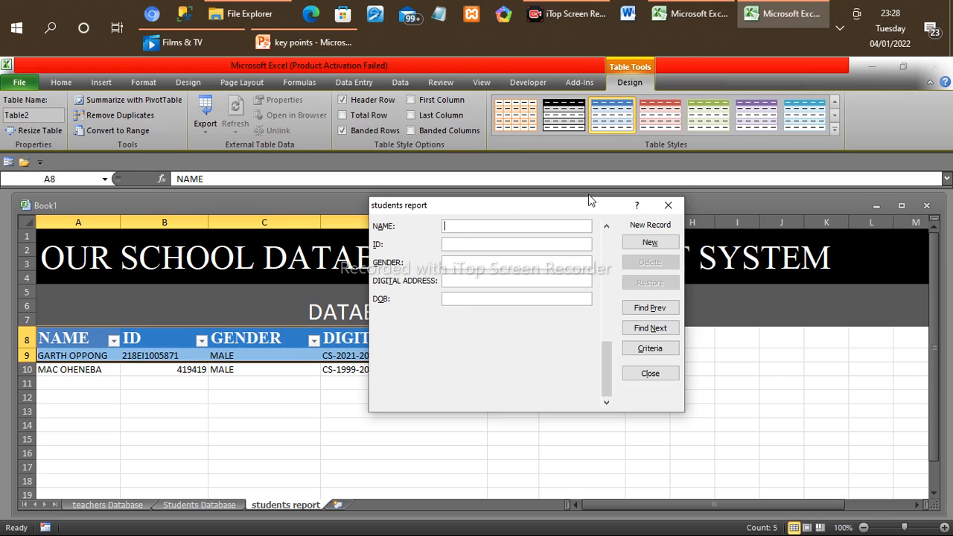
{"action": "left_click_drag", "start_coordinate": [583, 210], "coordinate": [824, 265]}
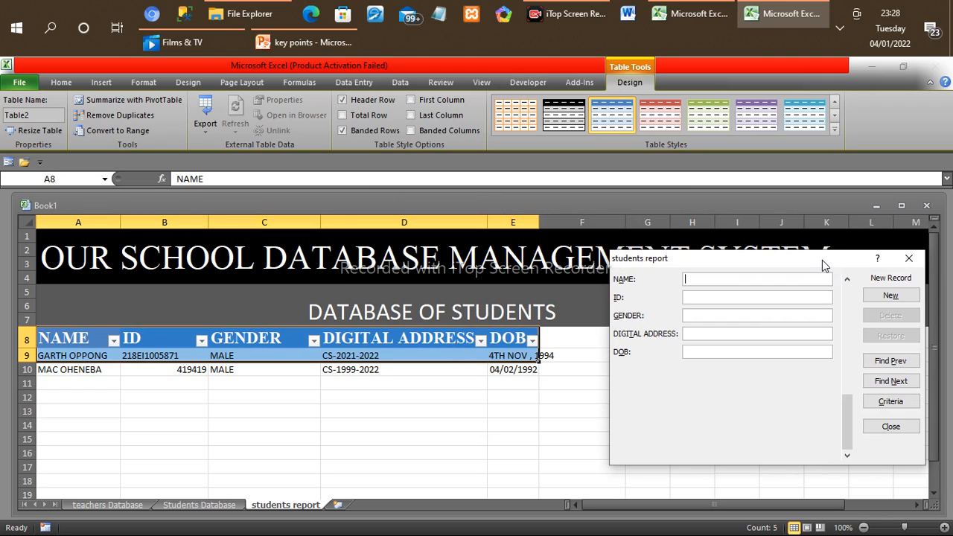
{"action": "left_click", "coordinate": [909, 260]}
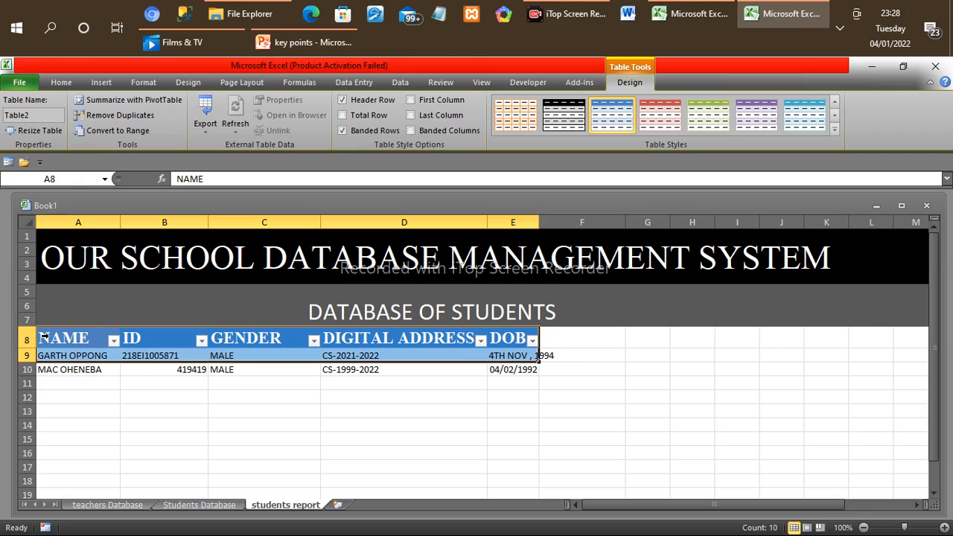
Step: Apply the orange banded table style to the students table, then select the second student's record
{"action": "left_click_drag", "start_coordinate": [71, 337], "coordinate": [93, 330]}
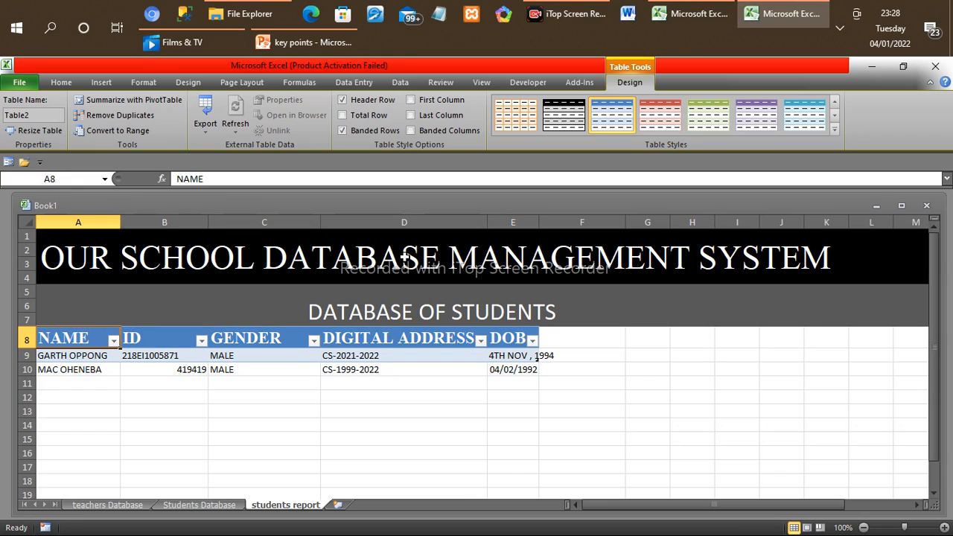
{"action": "left_click", "coordinate": [518, 120]}
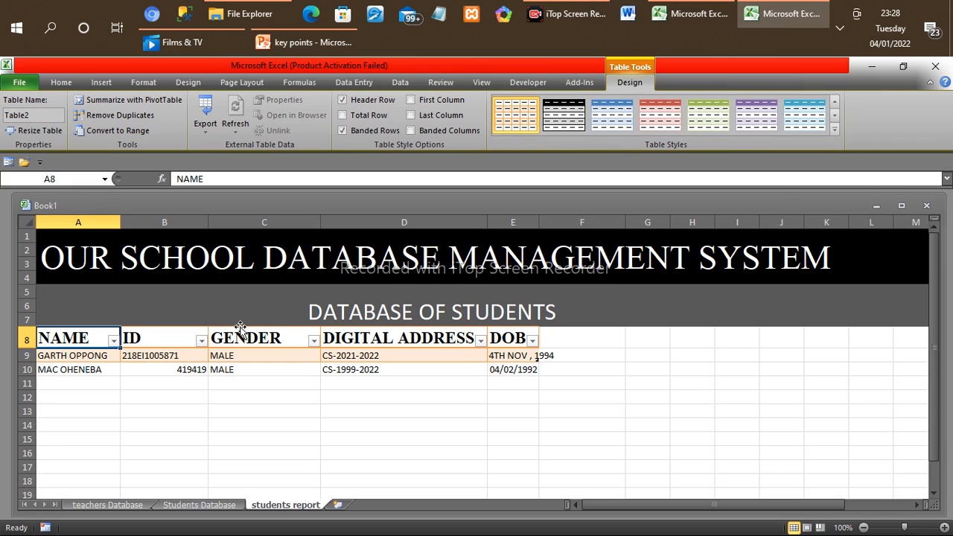
{"action": "left_click", "coordinate": [87, 370]}
{"action": "left_click_drag", "start_coordinate": [86, 370], "coordinate": [537, 368]}
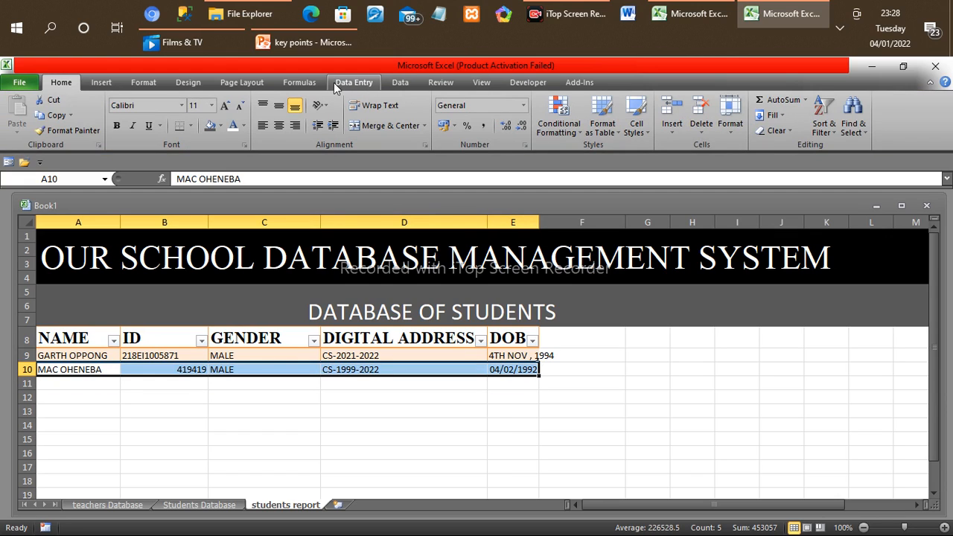
Step: Try the black, blue, red and purple table styles on the students table and settle on the aqua one
{"action": "left_click", "coordinate": [196, 85]}
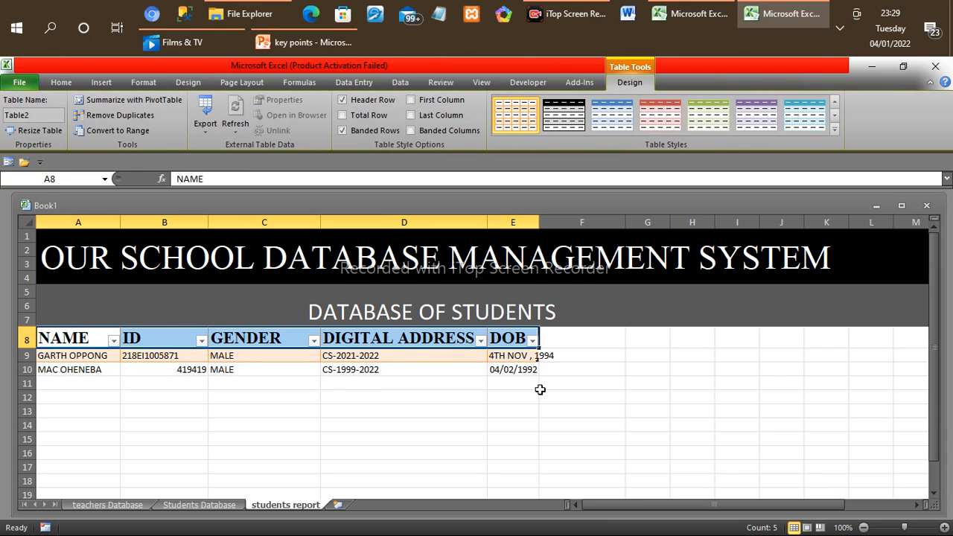
{"action": "left_click", "coordinate": [564, 116]}
{"action": "left_click", "coordinate": [630, 121]}
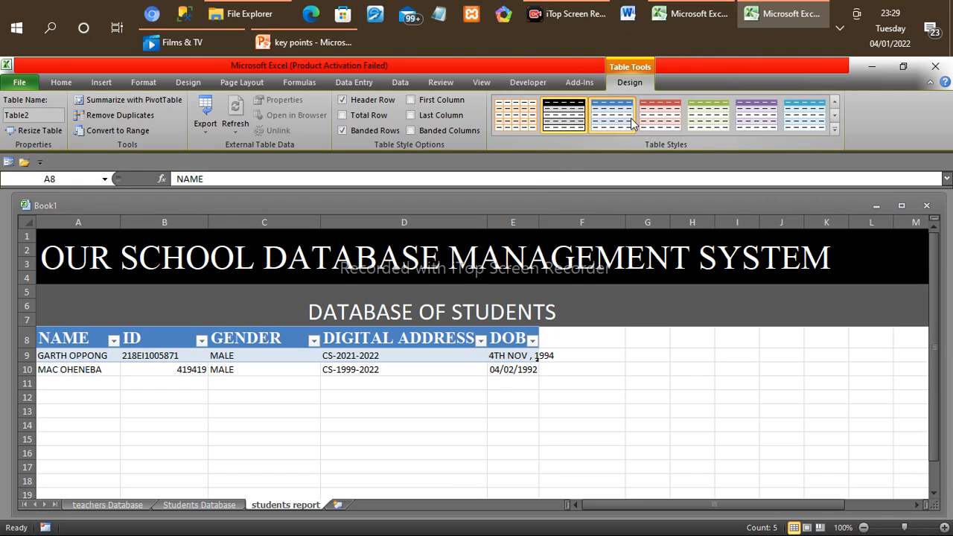
{"action": "left_click", "coordinate": [666, 121]}
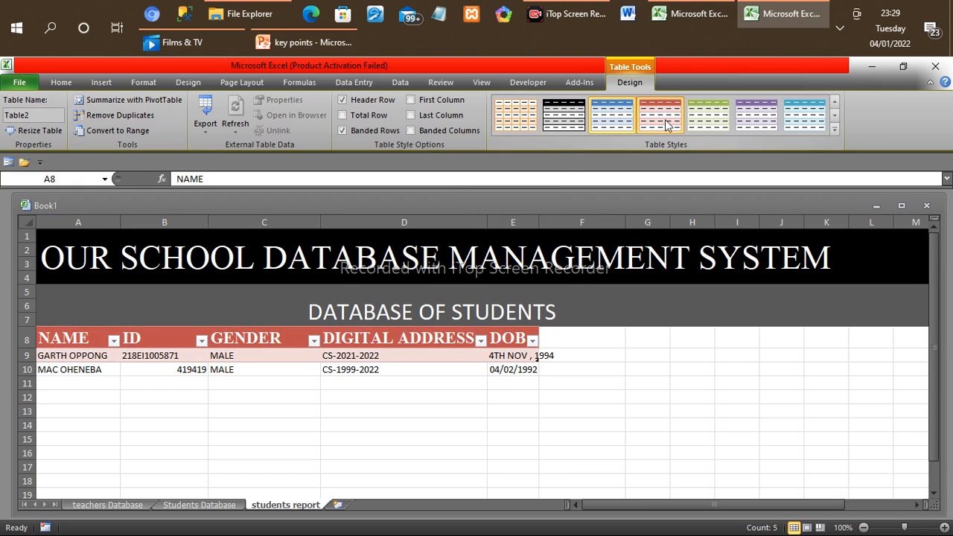
{"action": "left_click", "coordinate": [739, 124]}
{"action": "left_click", "coordinate": [803, 123]}
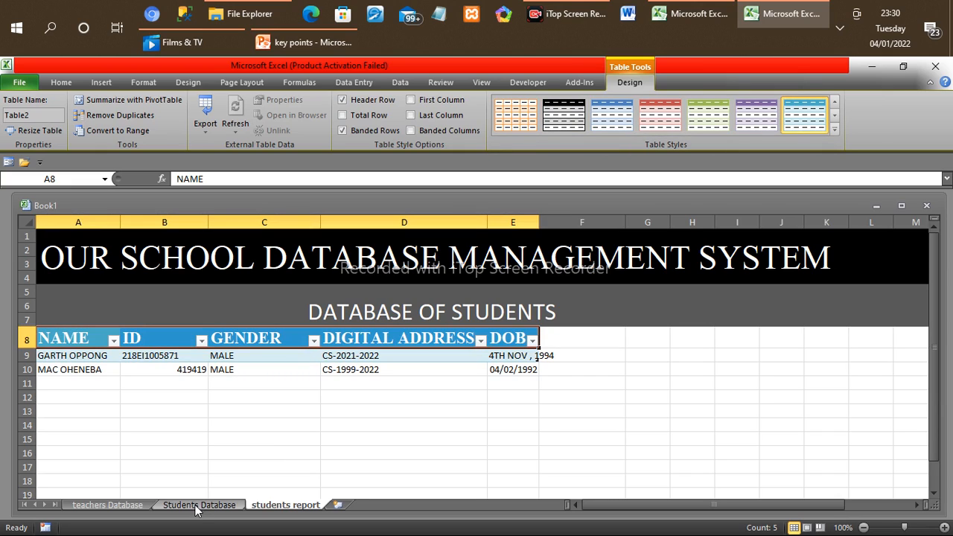
{"action": "left_click", "coordinate": [276, 430]}
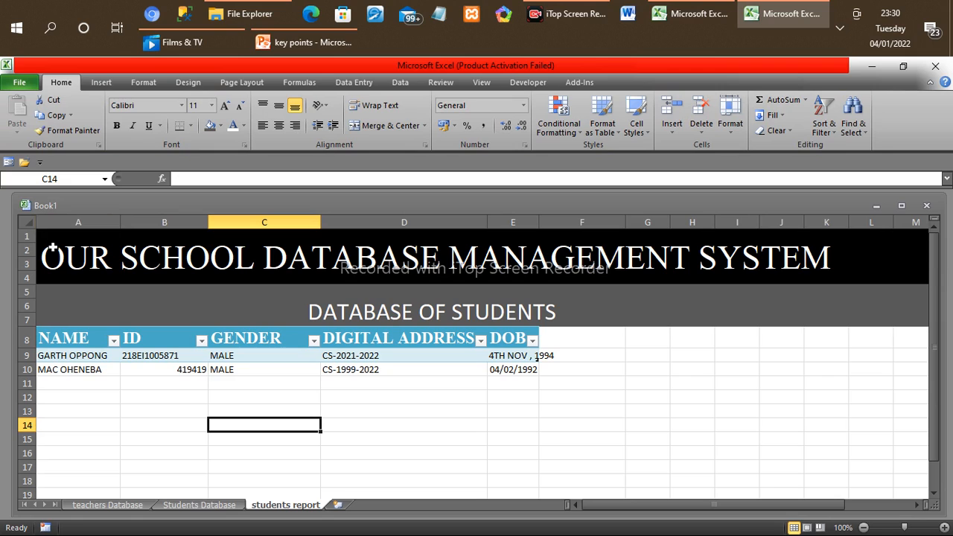
Step: Copy the title and subtitle banner in rows 1 to 7 of the students sheet
{"action": "left_click_drag", "start_coordinate": [48, 246], "coordinate": [482, 244]}
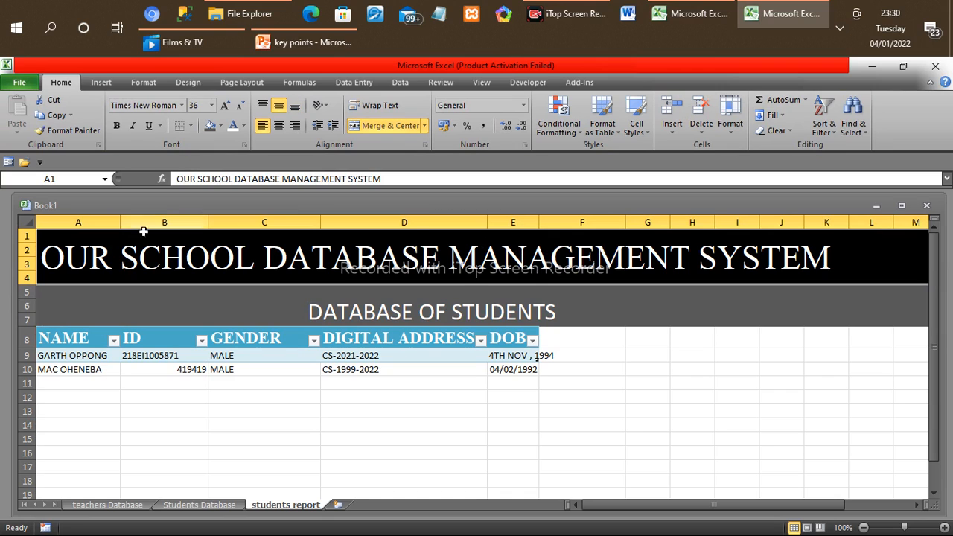
{"action": "left_click_drag", "start_coordinate": [101, 246], "coordinate": [928, 321]}
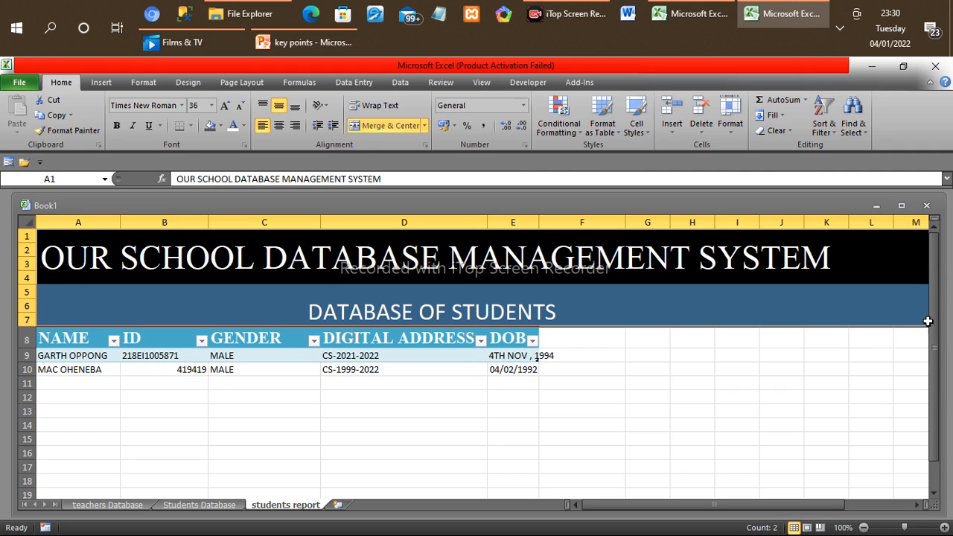
{"action": "key", "text": "ctrl+c"}
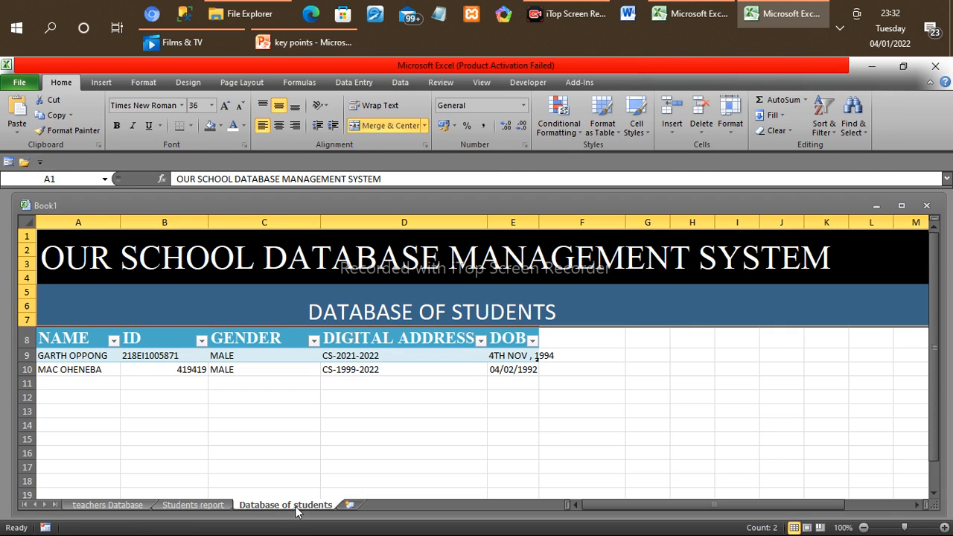
Step: Look through the Students report, teachers Database and Database of students sheets, returning to teachers Database
{"action": "left_click", "coordinate": [189, 505]}
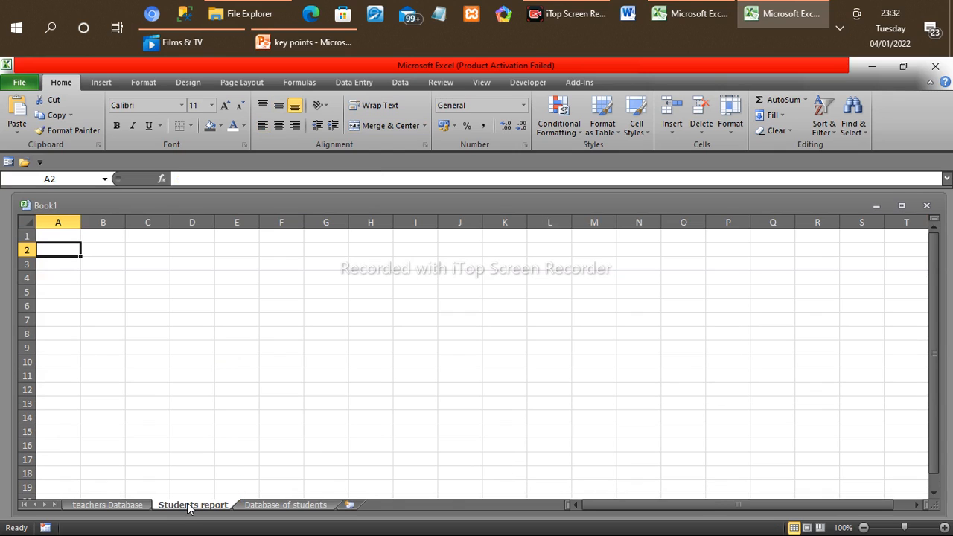
{"action": "left_click", "coordinate": [97, 506]}
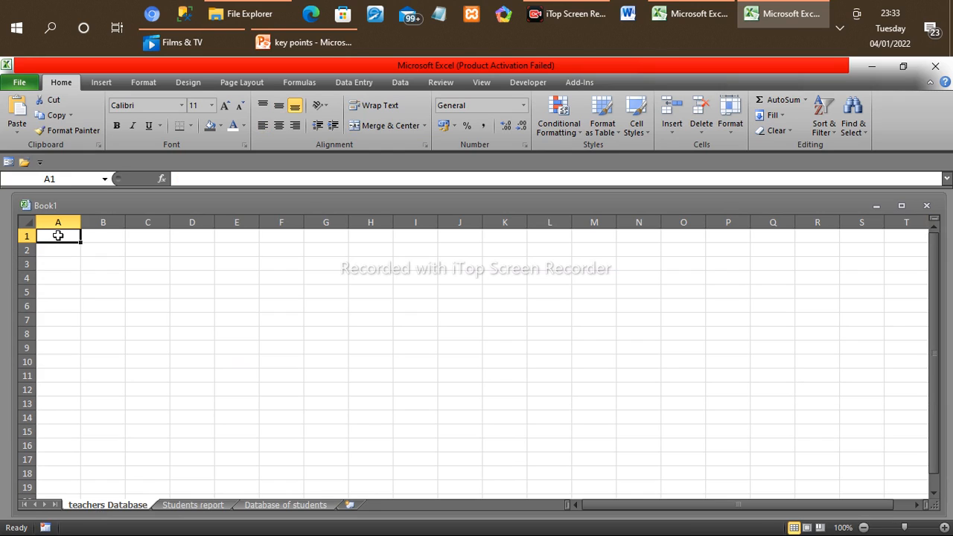
{"action": "left_click_drag", "start_coordinate": [57, 235], "coordinate": [127, 245]}
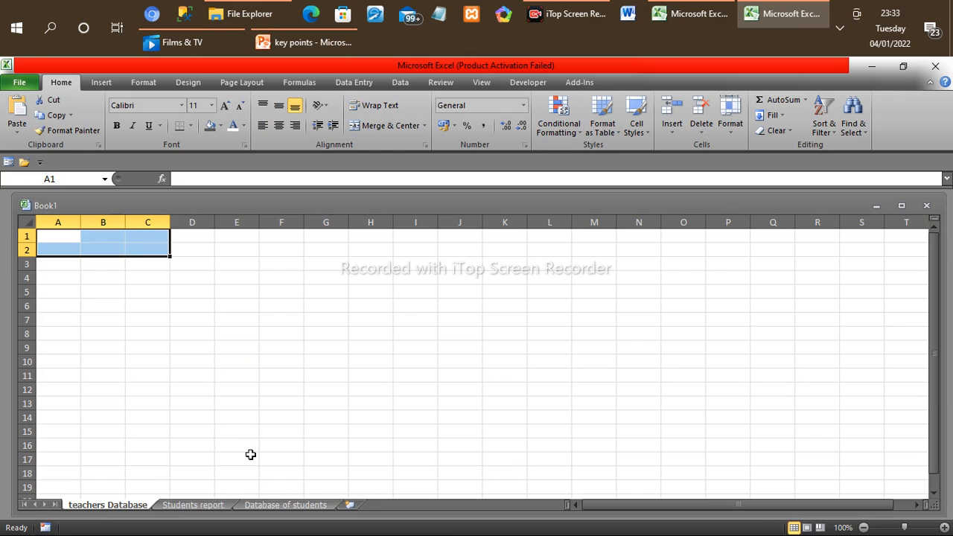
{"action": "left_click", "coordinate": [211, 506]}
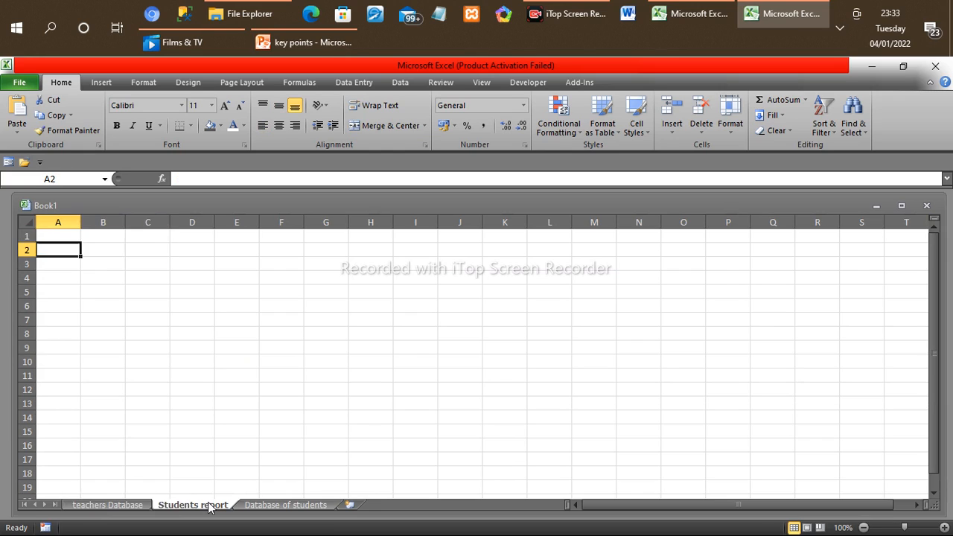
{"action": "left_click", "coordinate": [283, 506]}
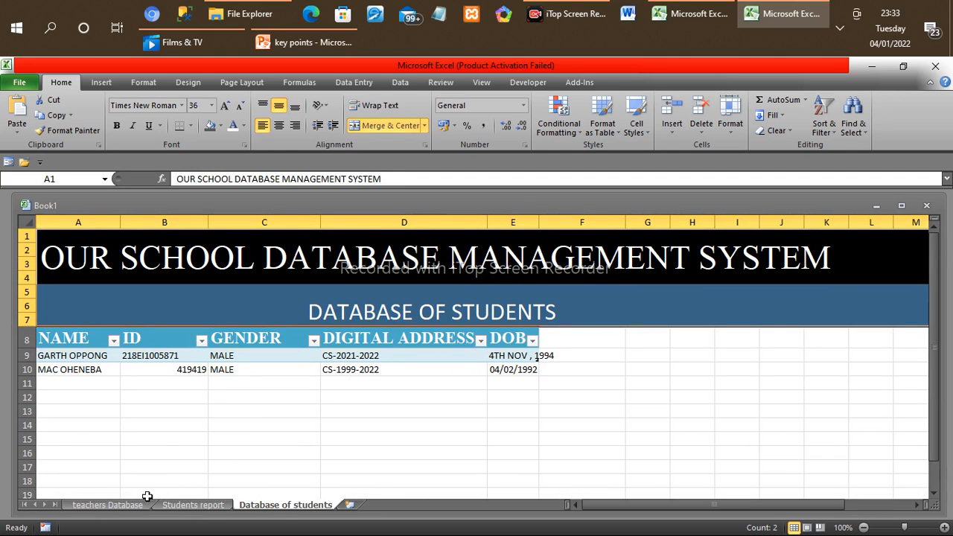
{"action": "left_click", "coordinate": [107, 505]}
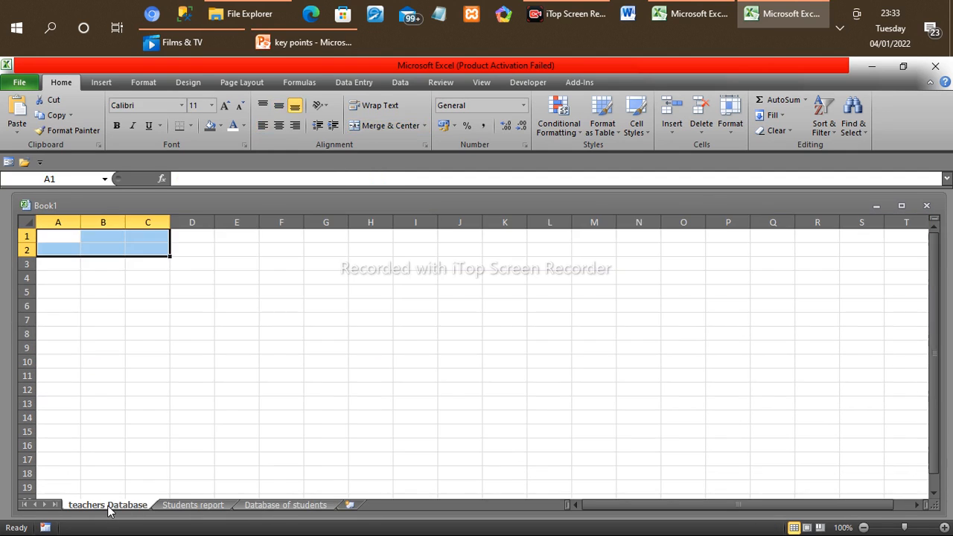
Step: Try to paste the copied content over A1:T7 of the teachers Database sheet, and undo the paste
{"action": "left_click", "coordinate": [56, 235]}
{"action": "left_click_drag", "start_coordinate": [56, 235], "coordinate": [908, 334]}
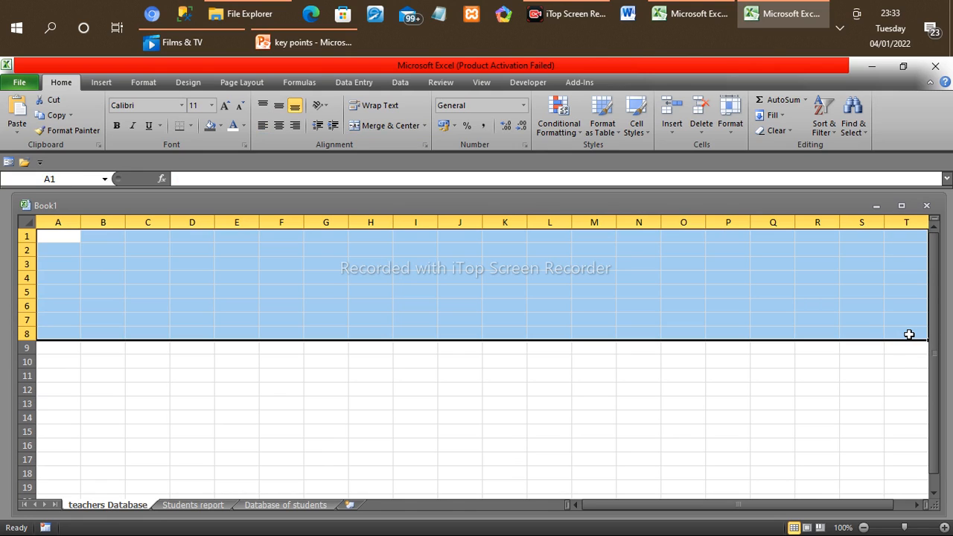
{"action": "left_click", "coordinate": [909, 334]}
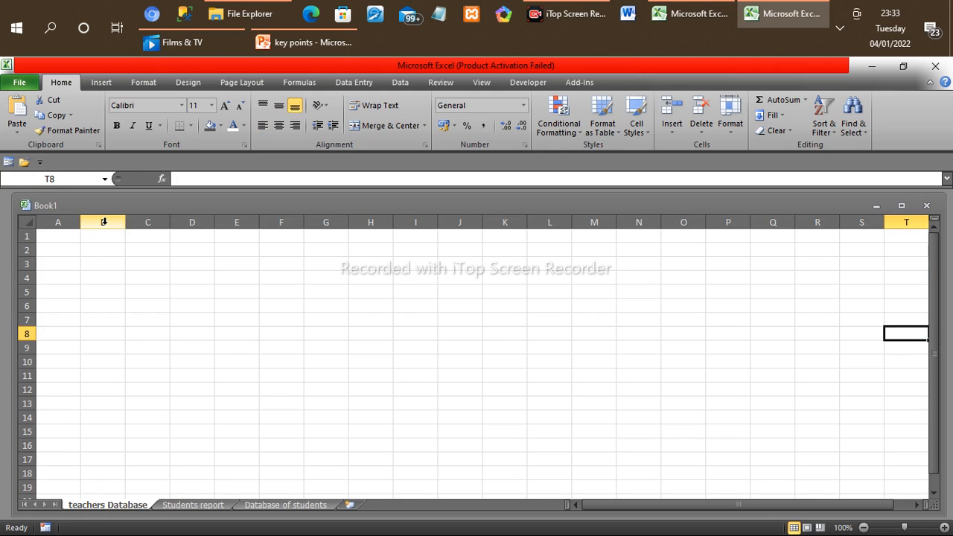
{"action": "left_click_drag", "start_coordinate": [49, 235], "coordinate": [897, 324]}
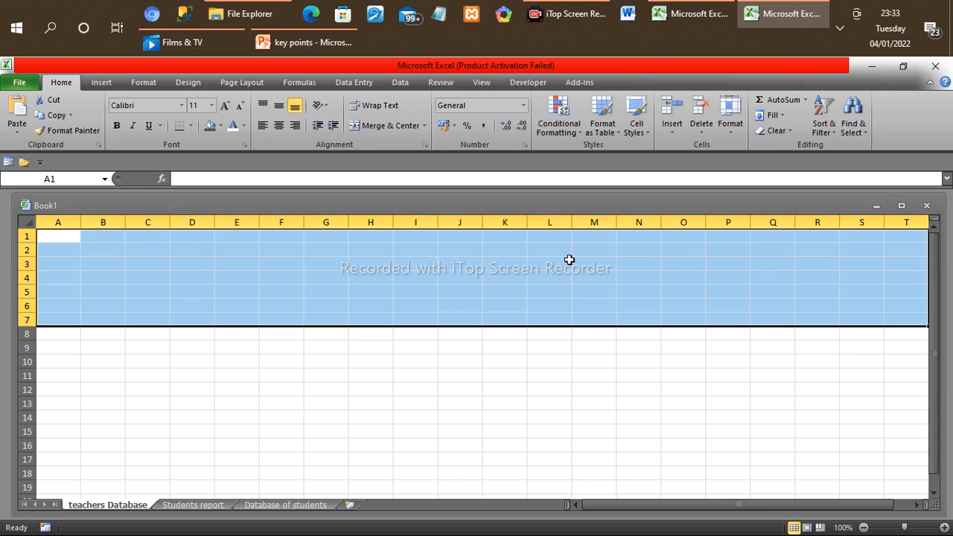
{"action": "key", "text": "ctrl+v"}
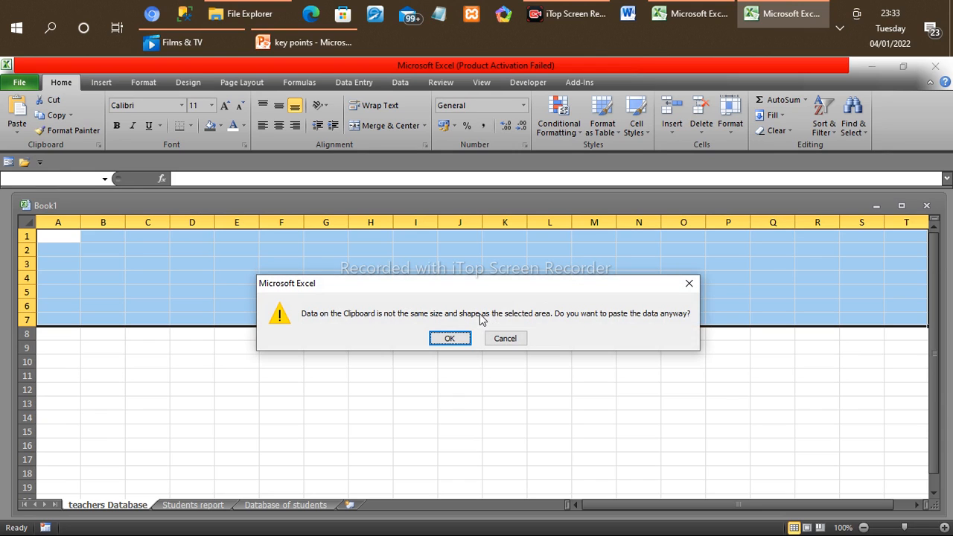
{"action": "left_click", "coordinate": [447, 338]}
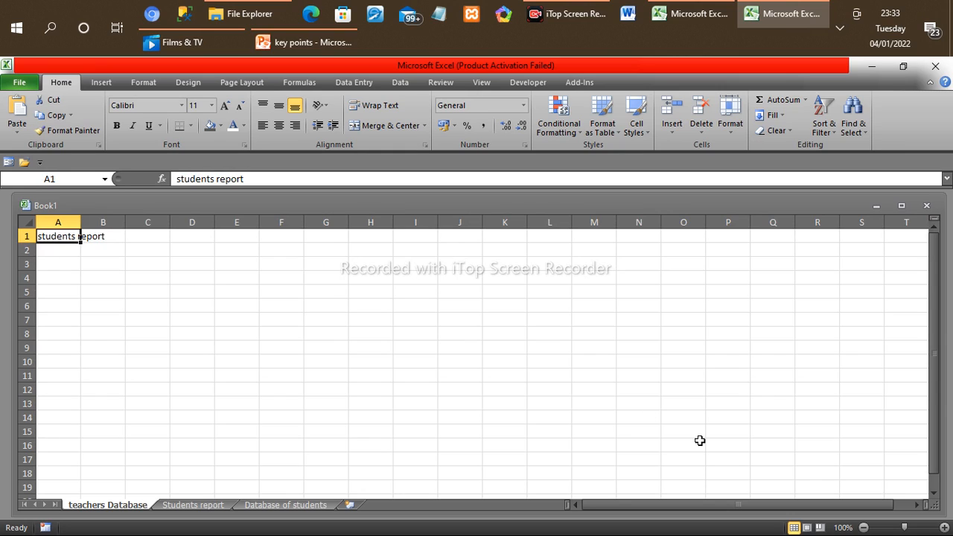
{"action": "key", "text": "ctrl+z"}
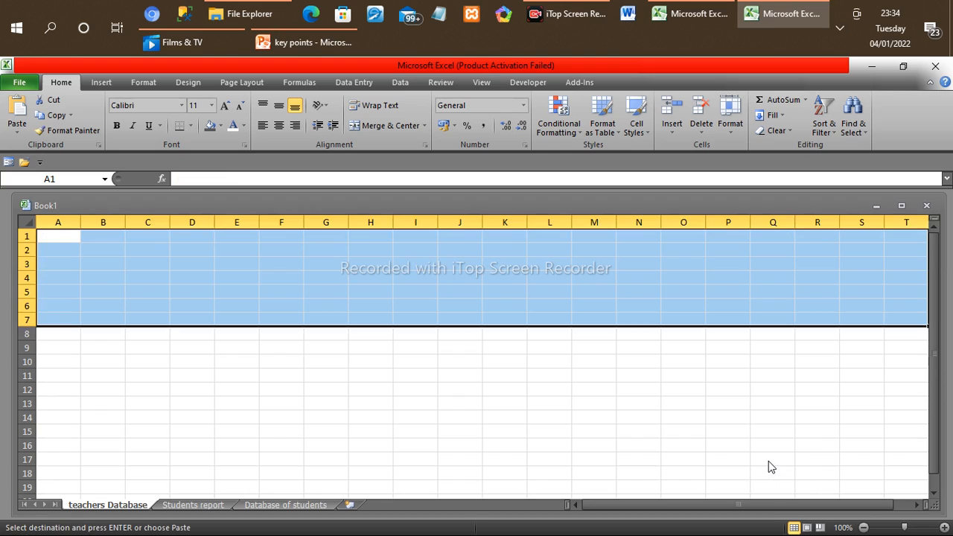
Step: Paste the title and subtitle banner at cell A1 of the teachers Database sheet
{"action": "left_click", "coordinate": [151, 260]}
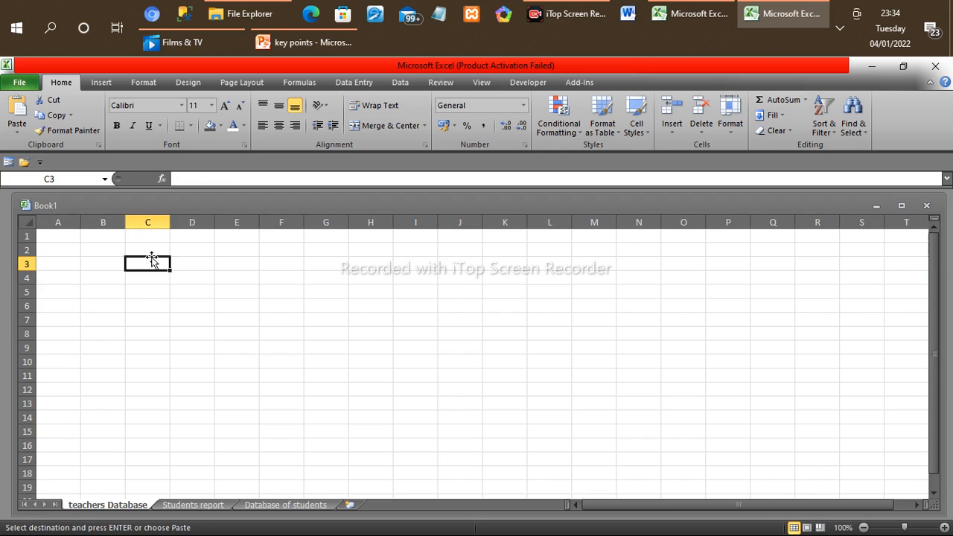
{"action": "left_click", "coordinate": [58, 237]}
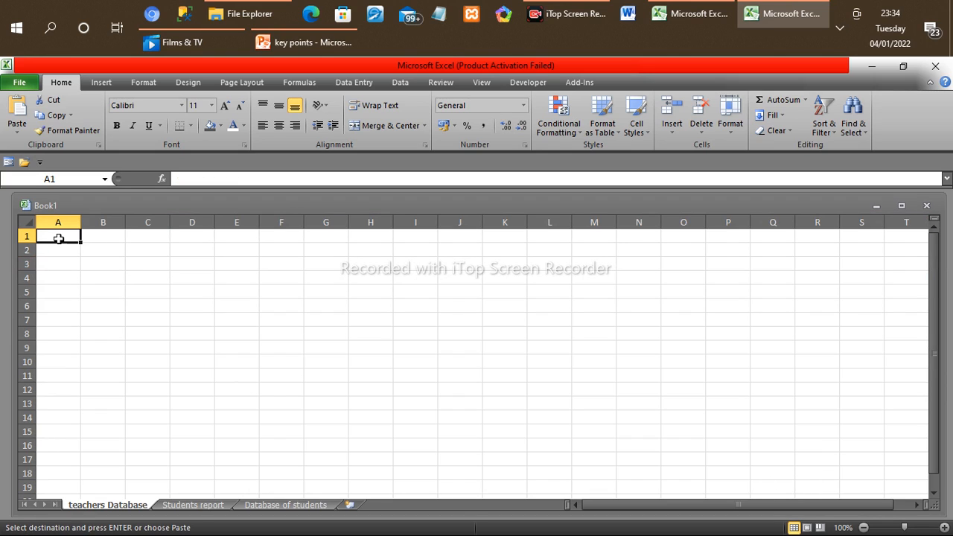
{"action": "type", "text": "OUR SCHOOL DATABASE MANAGEMENT SYSTEM DATABASE OF STUDENTS"}
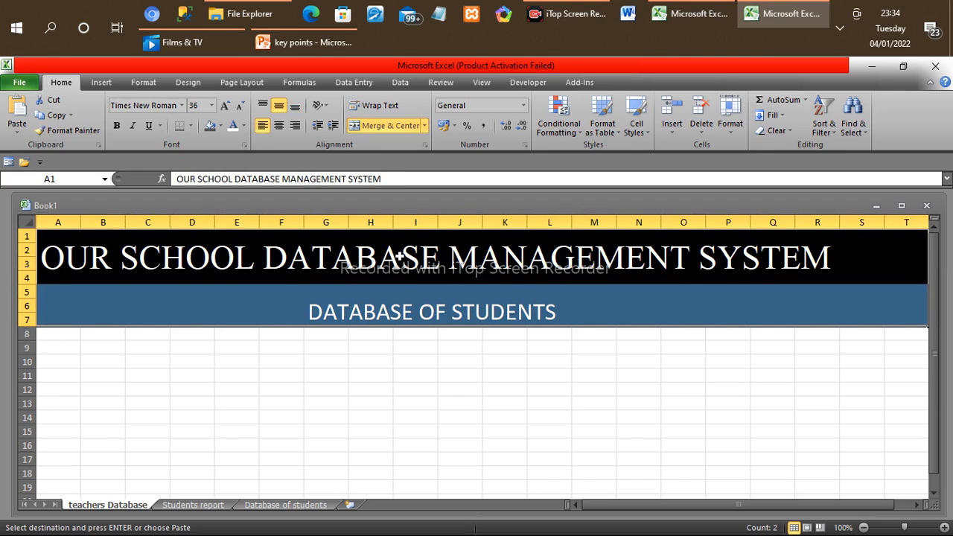
Step: Change the pasted subtitle on the teachers Database sheet to "DATABASE OF TEACHERS"
{"action": "double_click", "coordinate": [313, 313]}
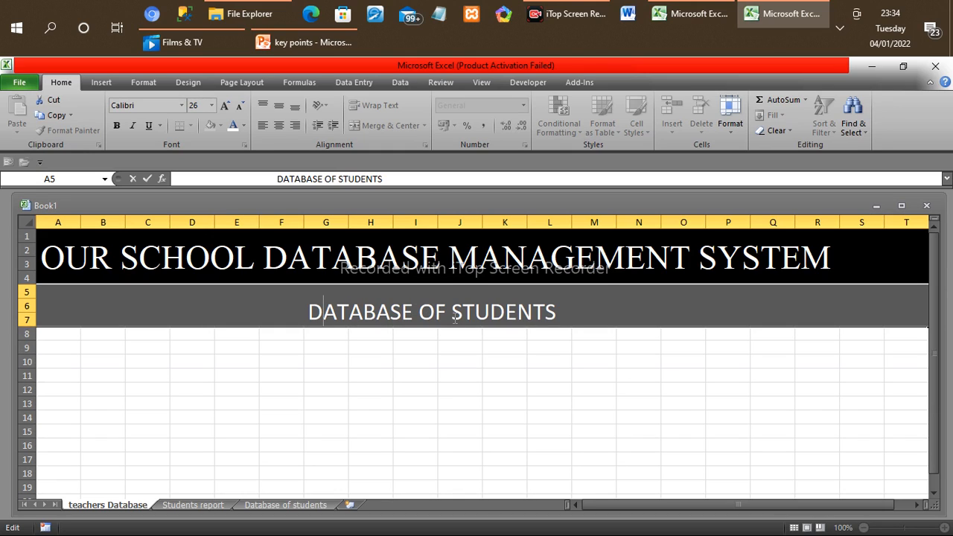
{"action": "left_click_drag", "start_coordinate": [452, 314], "coordinate": [558, 314]}
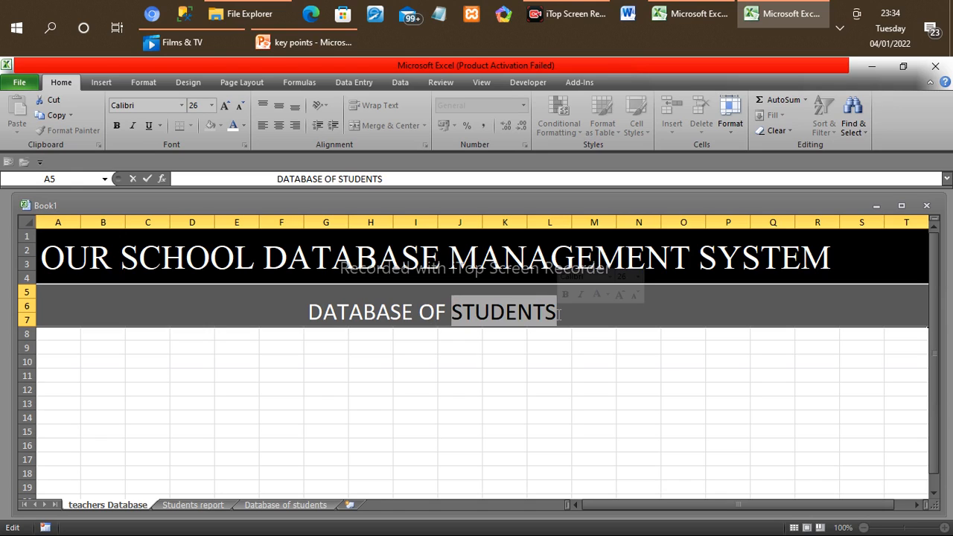
{"action": "type", "text": "t"}
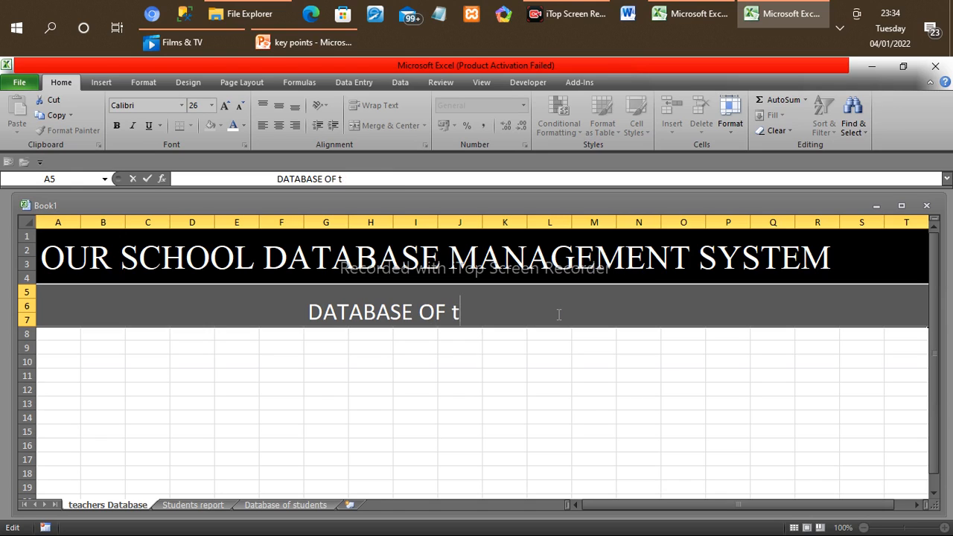
{"action": "type", "text": "eac"}
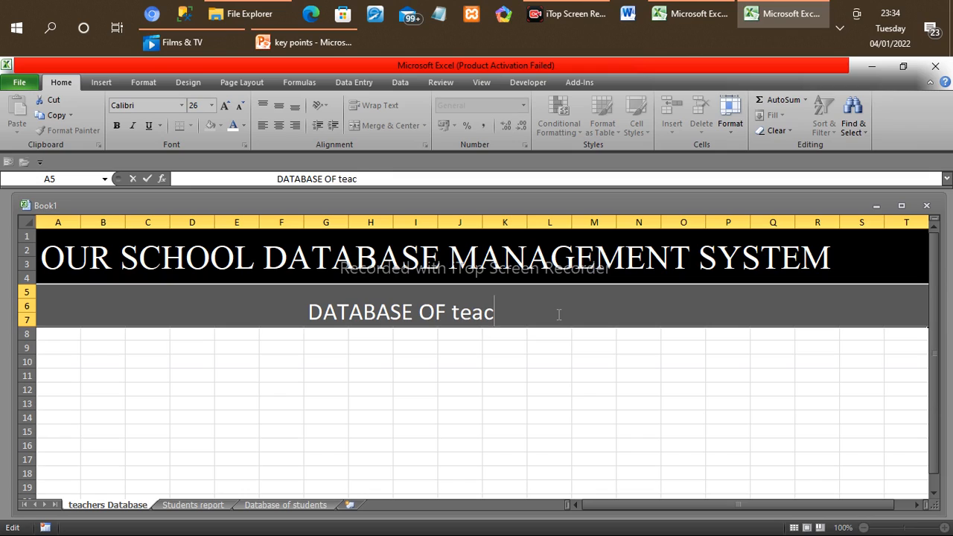
{"action": "type", "text": "cher"}
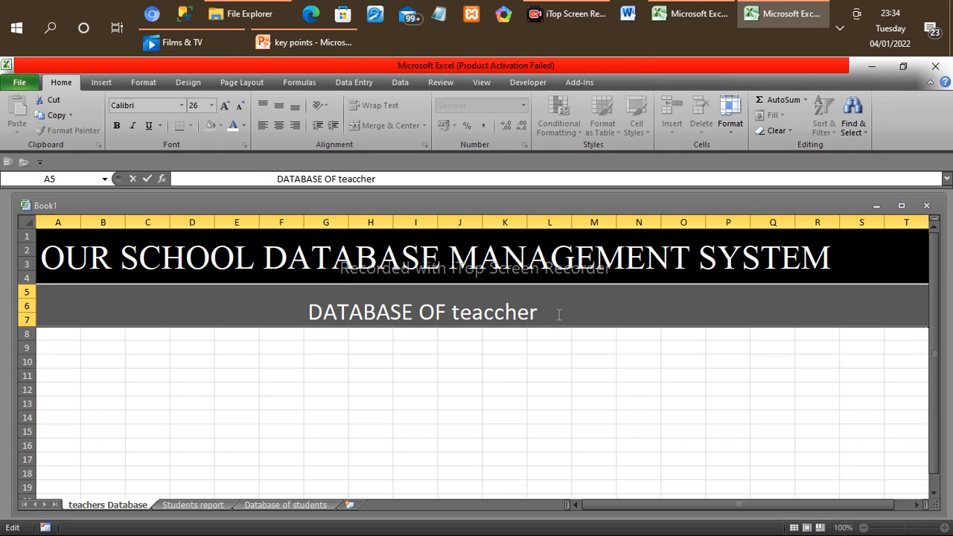
{"action": "key", "text": "BackSpace"}
{"action": "key", "text": "BackSpace"}
{"action": "key", "text": "BackSpace"}
{"action": "key", "text": "BackSpace"}
{"action": "key", "text": "BackSpace"}
{"action": "key", "text": "BackSpace"}
{"action": "key", "text": "BackSpace"}
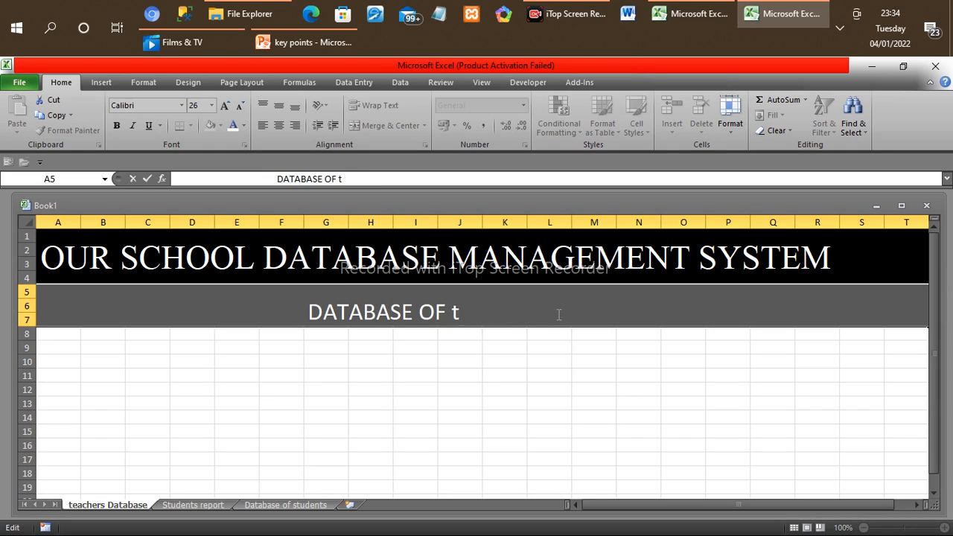
{"action": "key", "text": "BackSpace"}
{"action": "type", "text": "TEACHERS"}
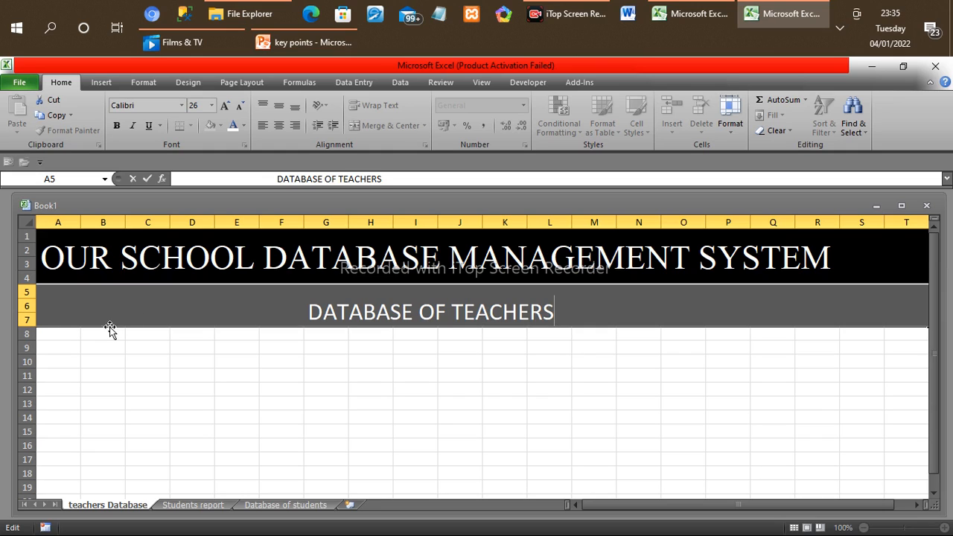
{"action": "left_click", "coordinate": [57, 334]}
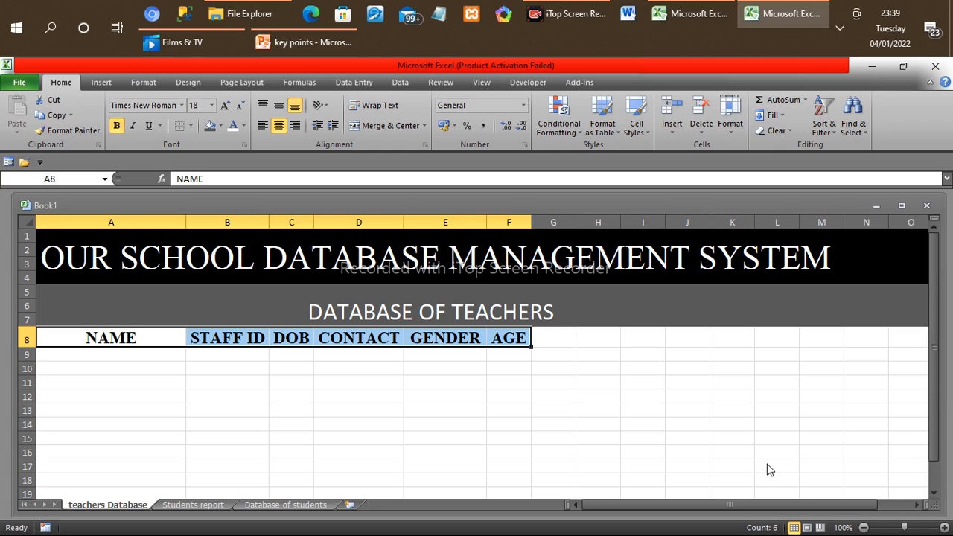
Step: Open the ribbon customization settings and add a new custom tab after Home
{"action": "left_click", "coordinate": [513, 355]}
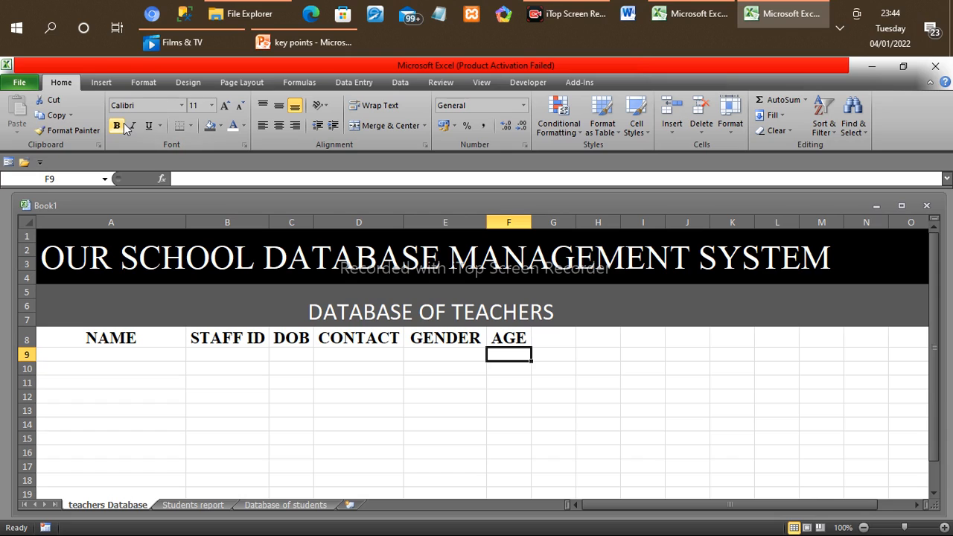
{"action": "right_click", "coordinate": [289, 87]}
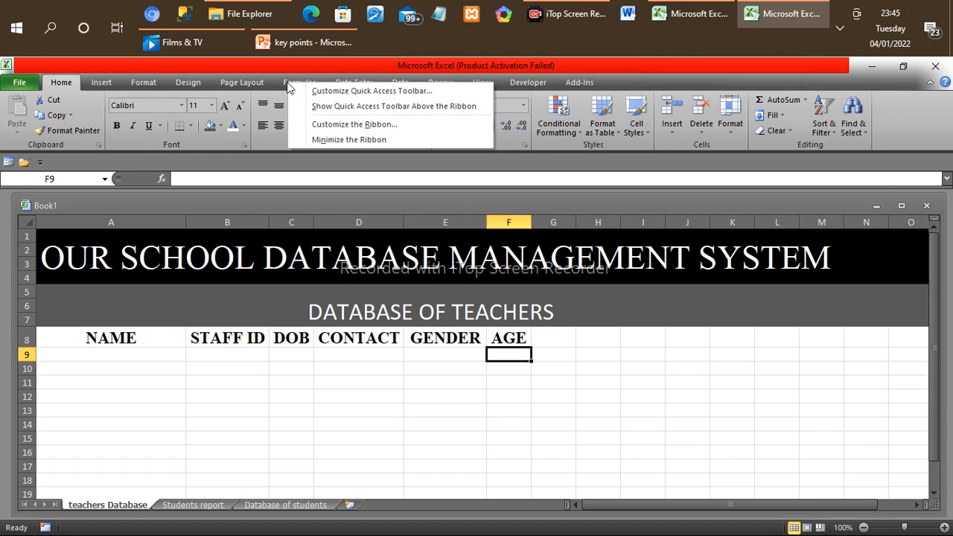
{"action": "left_click", "coordinate": [345, 127]}
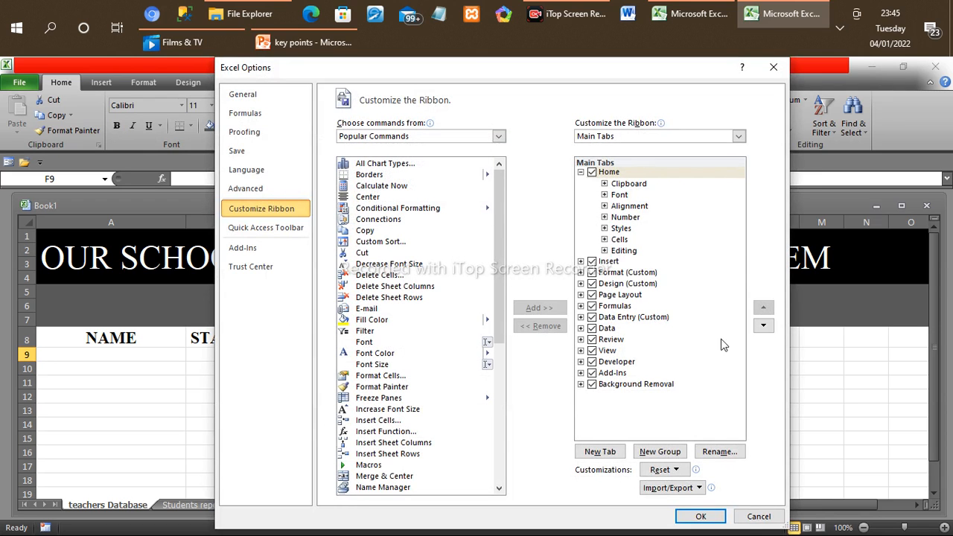
{"action": "left_click_drag", "start_coordinate": [625, 70], "coordinate": [469, 70]}
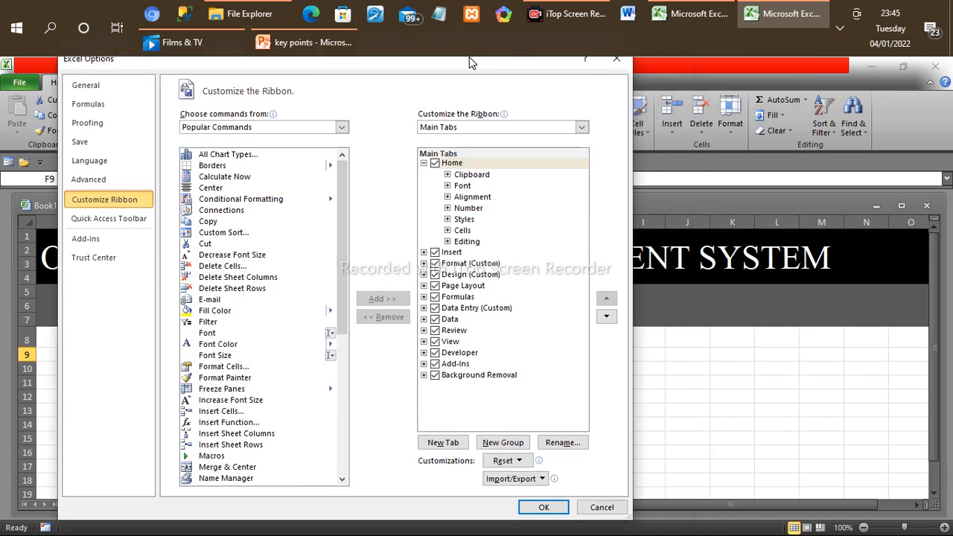
{"action": "left_click", "coordinate": [444, 452]}
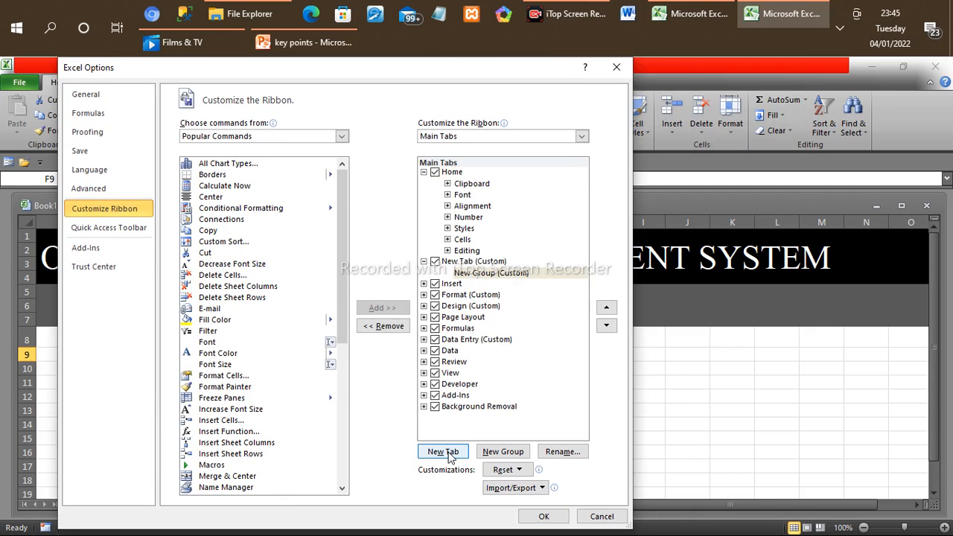
Step: Rename the new custom ribbon tab as "USER FORM"
{"action": "left_click", "coordinate": [499, 259]}
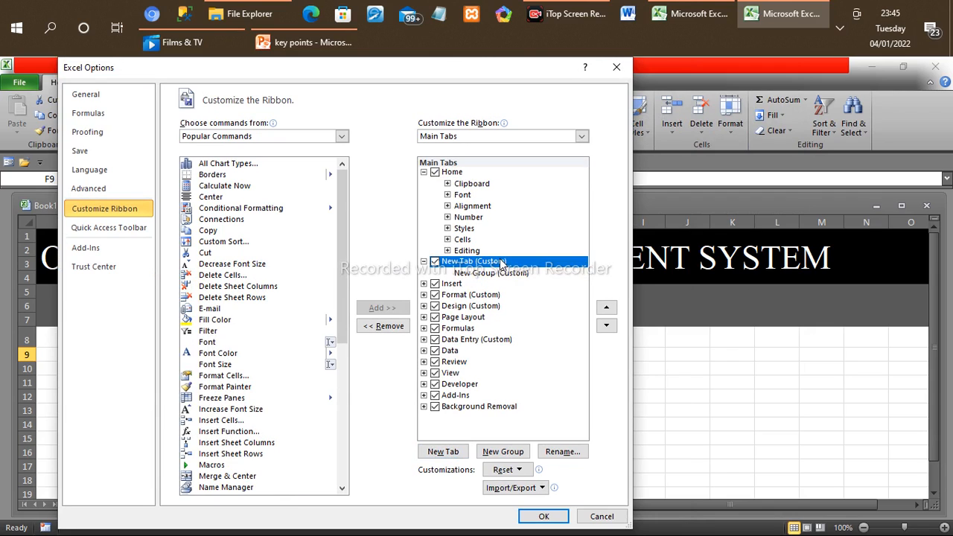
{"action": "left_click", "coordinate": [562, 452]}
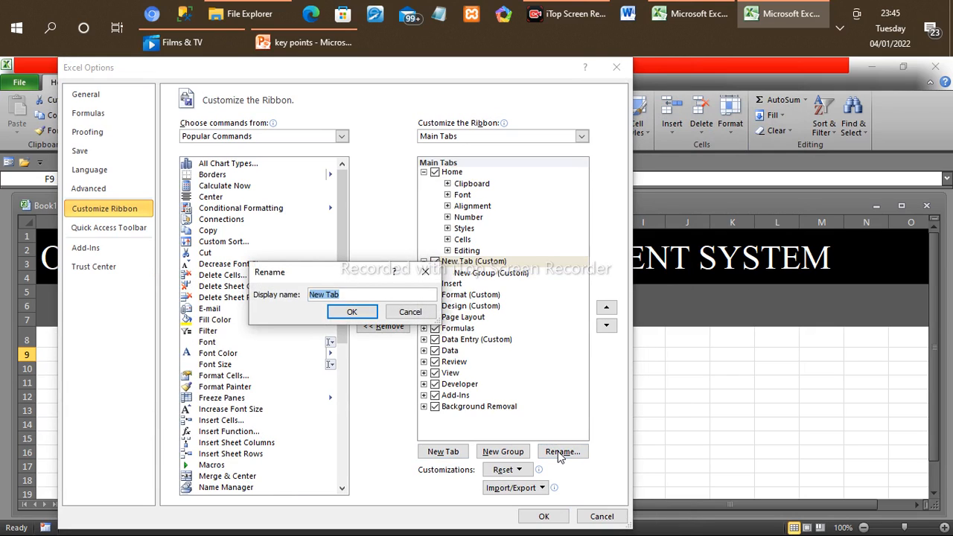
{"action": "type", "text": "USER FORM"}
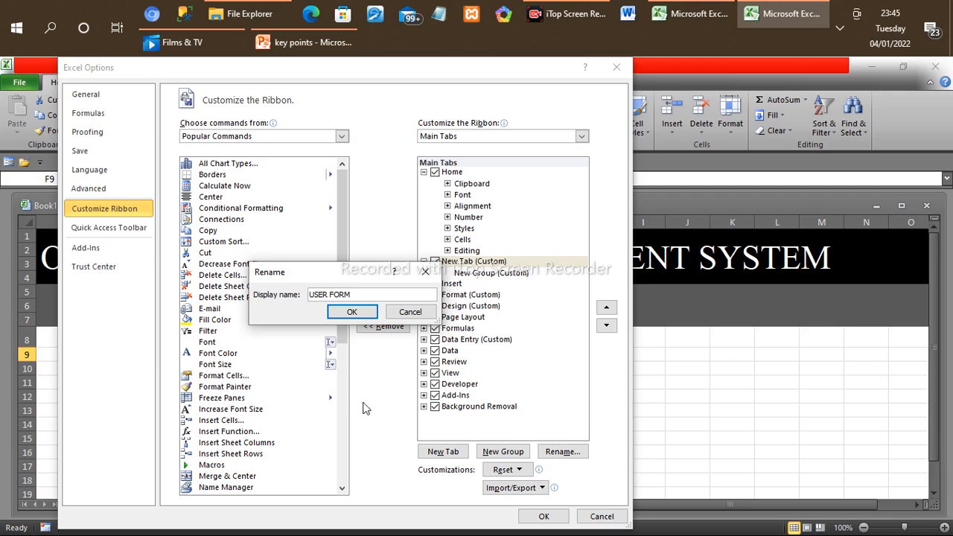
{"action": "left_click", "coordinate": [352, 313]}
Step: Rename the group inside the USER FORM tab as "FORM" and give it the pie chart symbol
{"action": "left_click", "coordinate": [505, 274]}
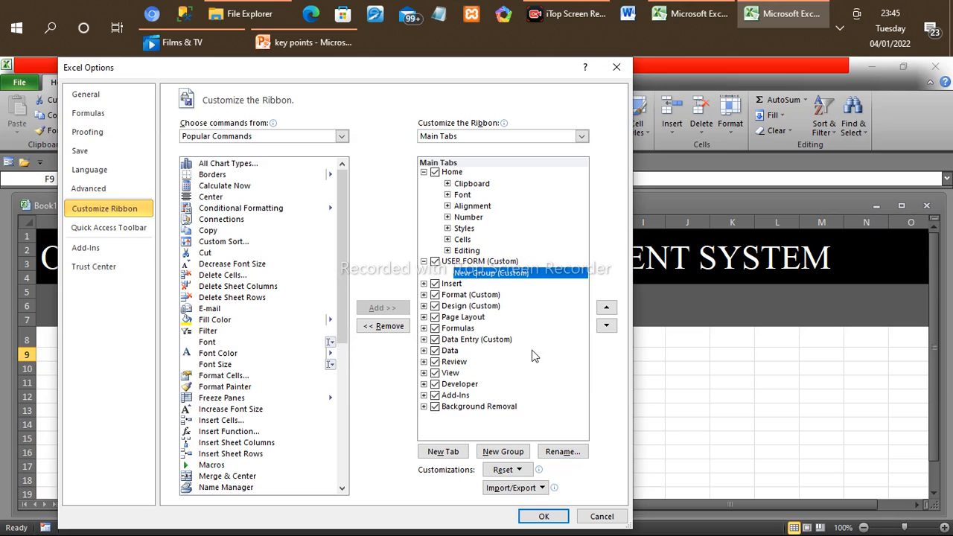
{"action": "left_click", "coordinate": [563, 452]}
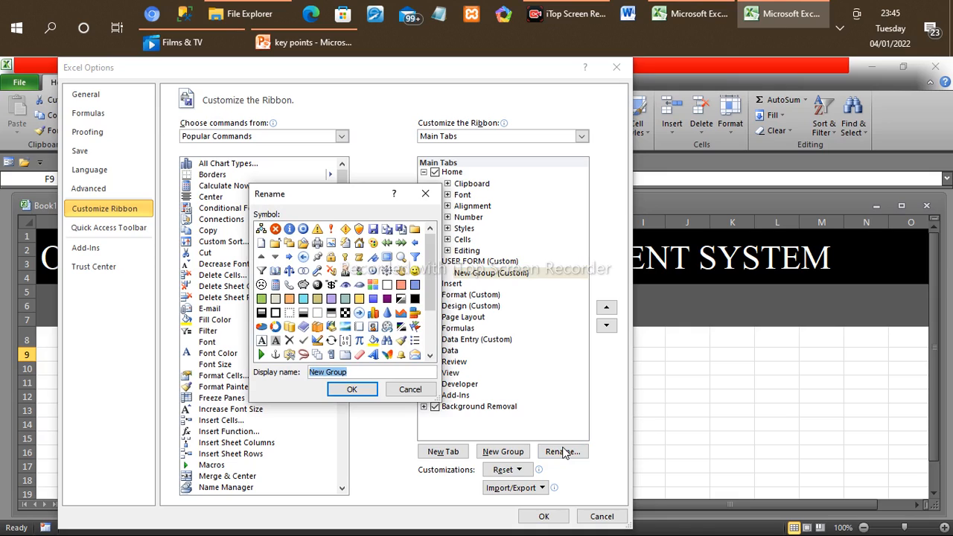
{"action": "type", "text": "FORM"}
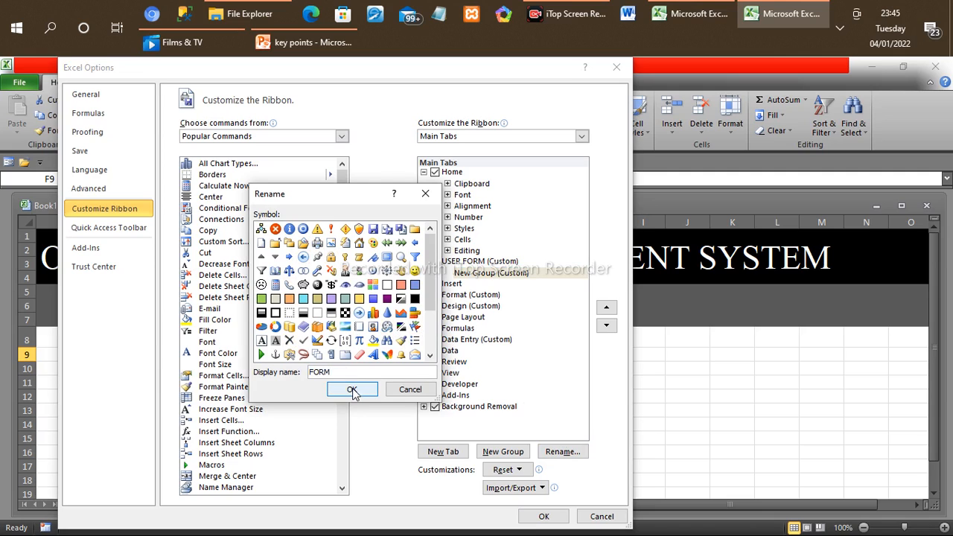
{"action": "left_click", "coordinate": [262, 328]}
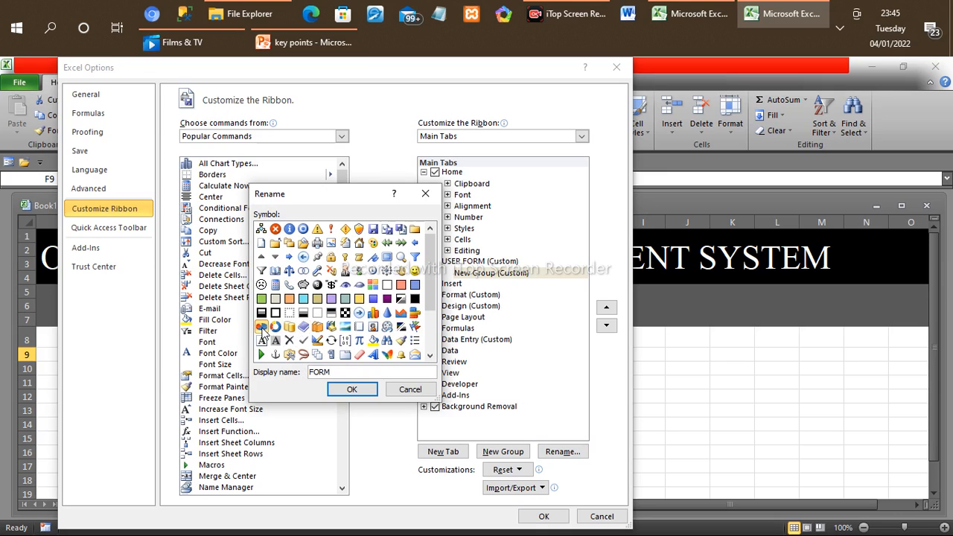
{"action": "left_click", "coordinate": [351, 390]}
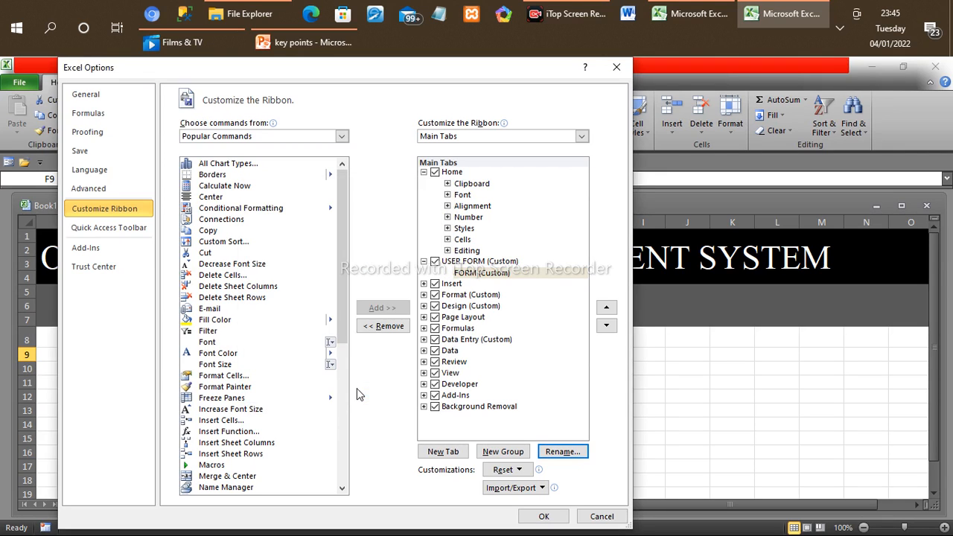
Step: Add the Form command from Commands Not in the Ribbon to the custom FORM group and apply the ribbon changes
{"action": "left_click", "coordinate": [341, 138]}
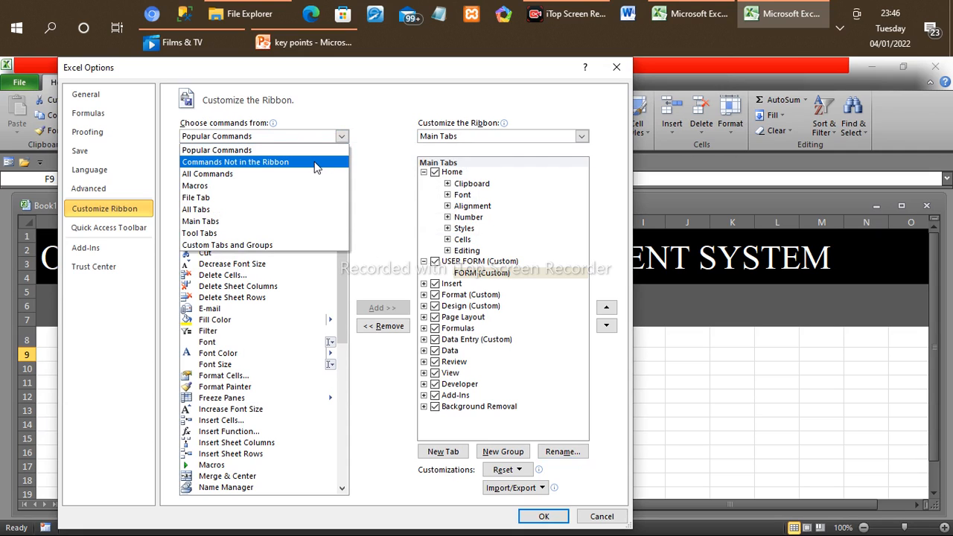
{"action": "left_click", "coordinate": [315, 163]}
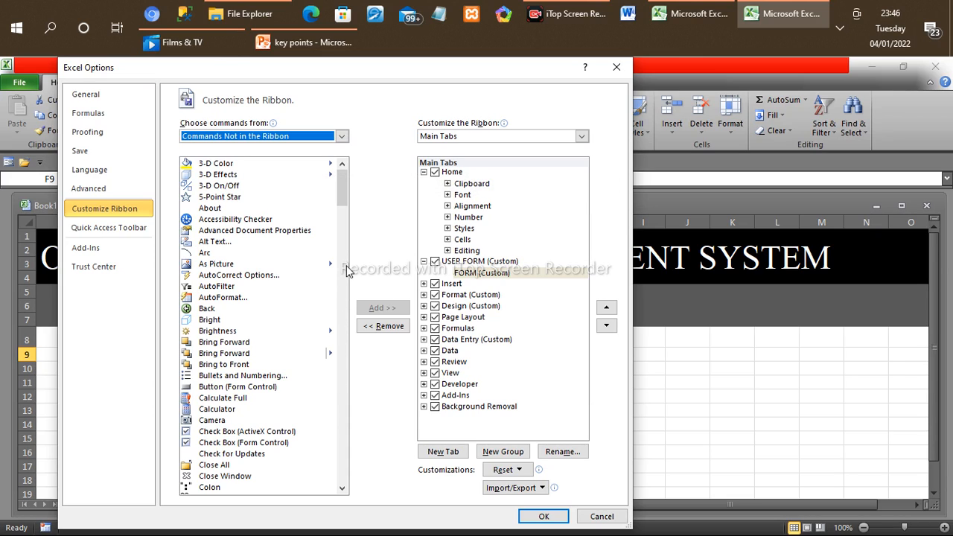
{"action": "left_click", "coordinate": [341, 281]}
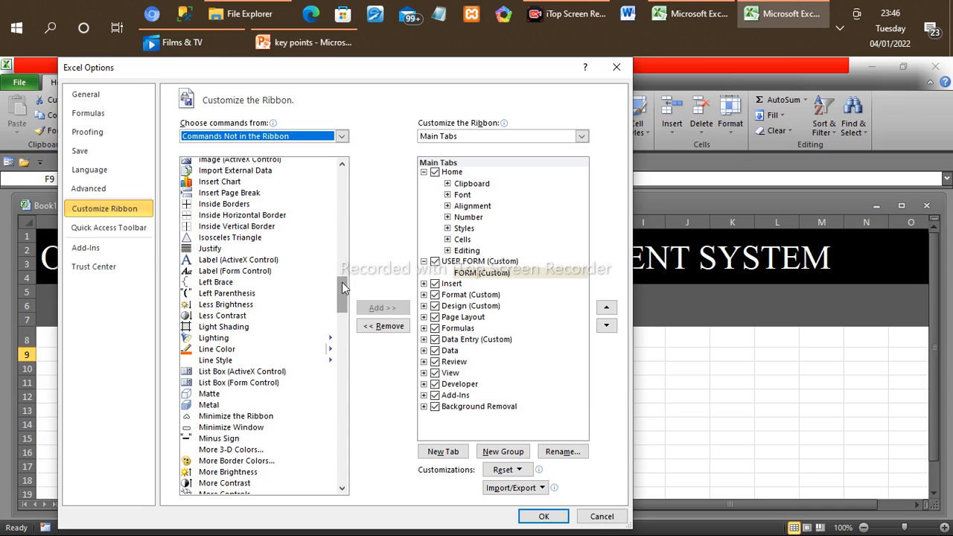
{"action": "left_click", "coordinate": [342, 200]}
{"action": "left_click", "coordinate": [342, 200]}
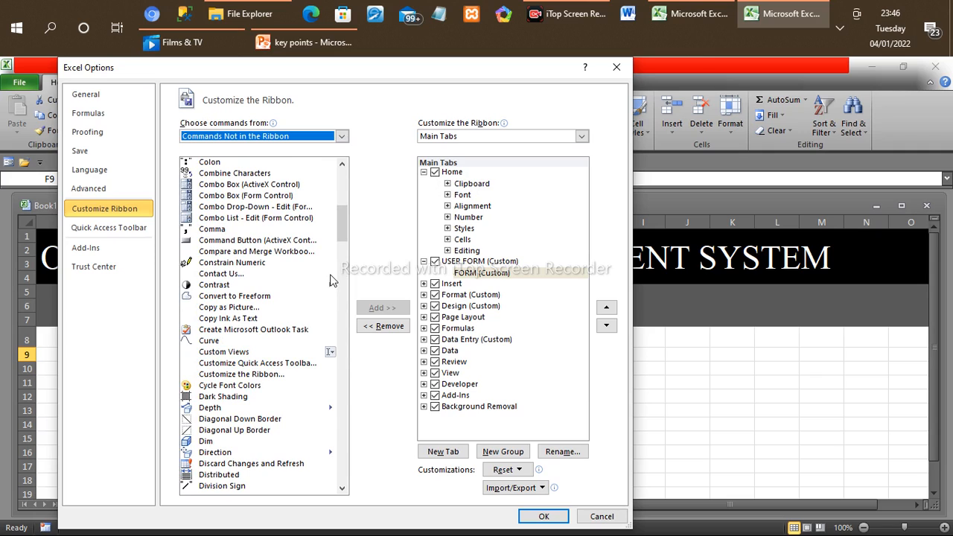
{"action": "left_click", "coordinate": [343, 489]}
{"action": "left_click", "coordinate": [342, 489]}
{"action": "left_click", "coordinate": [342, 489]}
{"action": "left_click", "coordinate": [342, 489]}
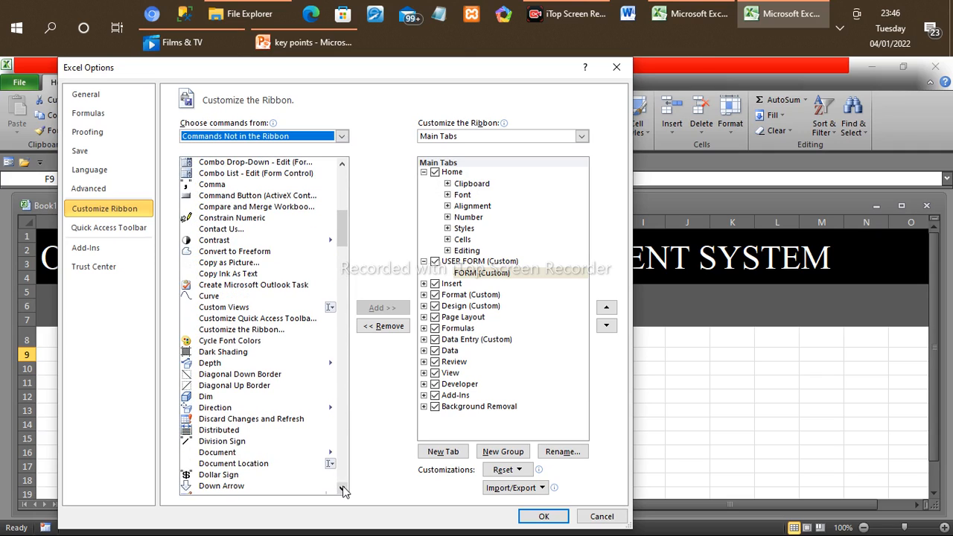
{"action": "scroll", "coordinate": [343, 489], "scroll_direction": "down", "scroll_amount": 7}
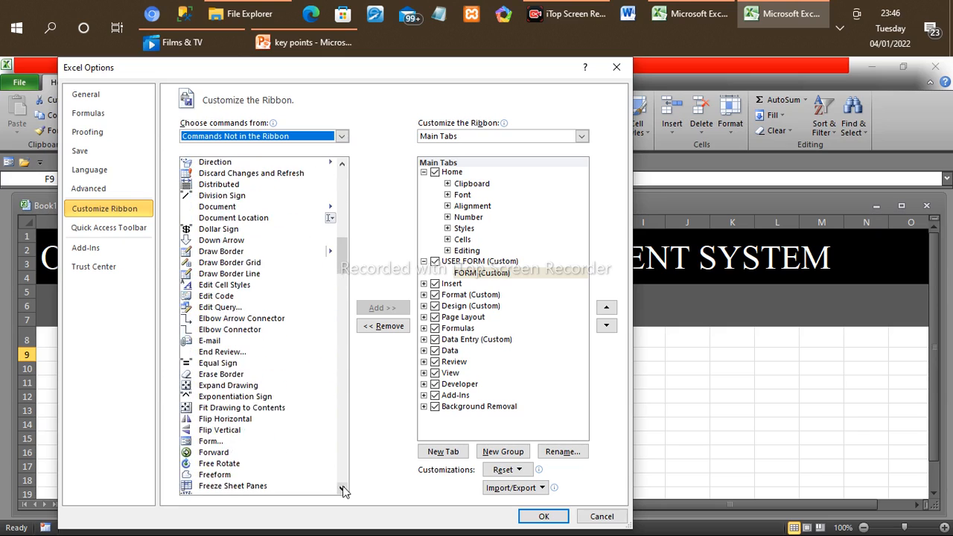
{"action": "left_click", "coordinate": [343, 489]}
{"action": "left_click", "coordinate": [342, 489]}
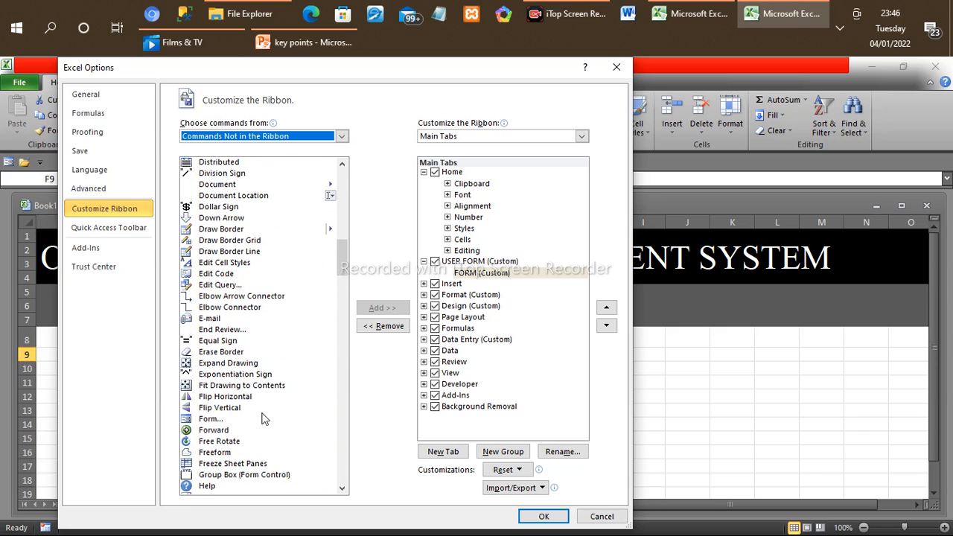
{"action": "left_click", "coordinate": [211, 422]}
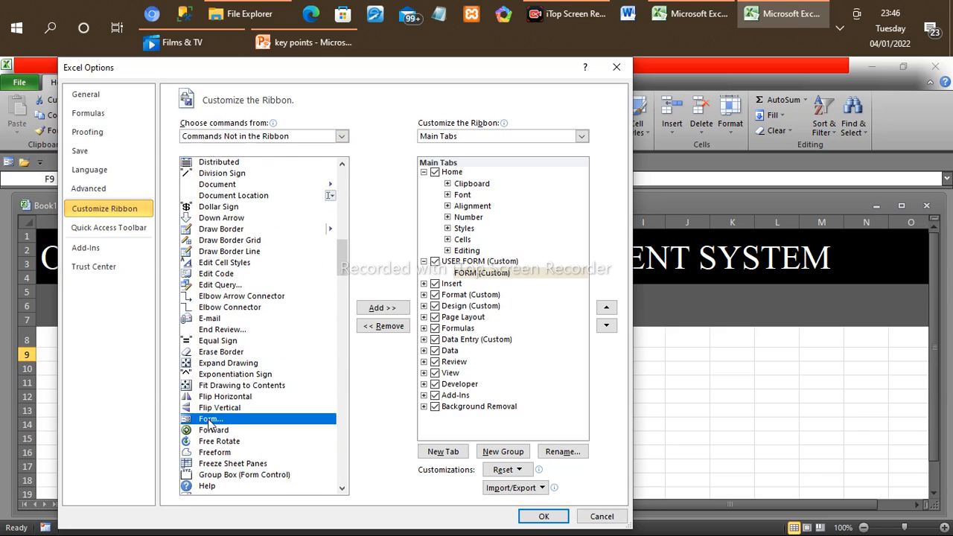
{"action": "left_click", "coordinate": [381, 309]}
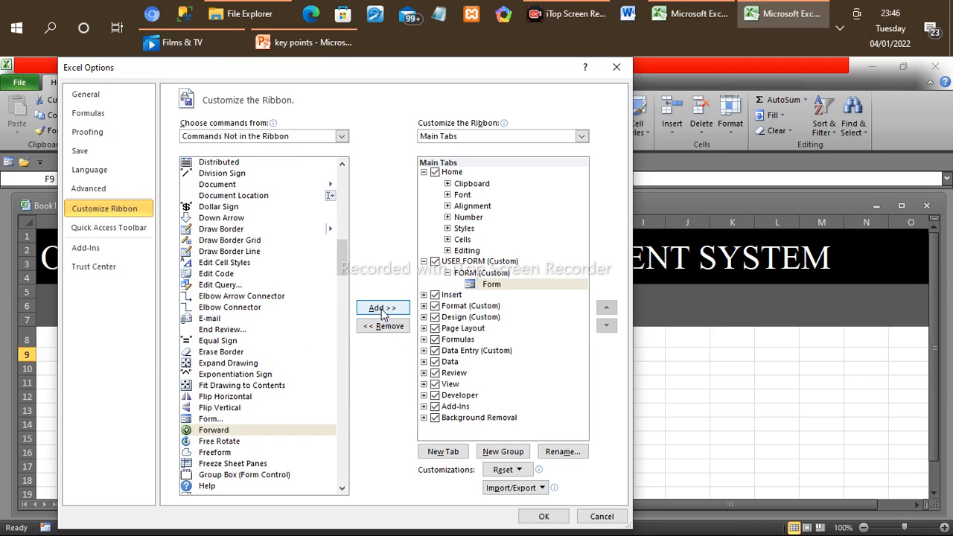
{"action": "left_click", "coordinate": [544, 517]}
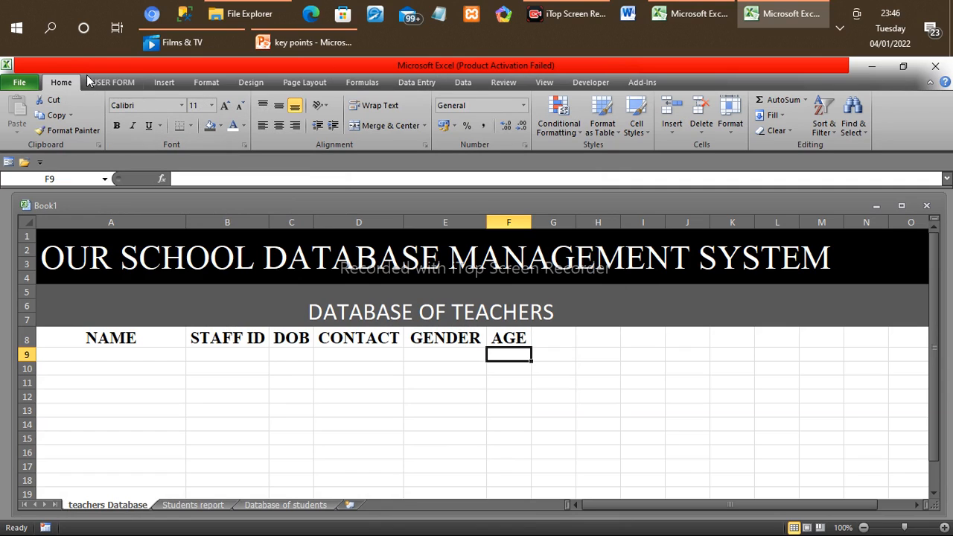
Step: Open the data entry form for the headers in A8:F8 of teachers Database, using the first row as labels
{"action": "left_click", "coordinate": [109, 81]}
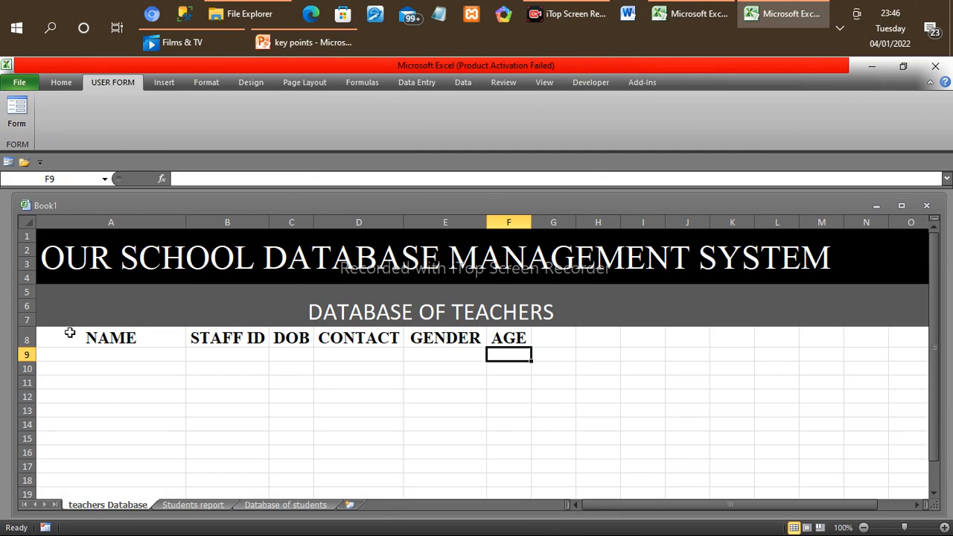
{"action": "left_click", "coordinate": [44, 339]}
{"action": "left_click_drag", "start_coordinate": [45, 338], "coordinate": [521, 339]}
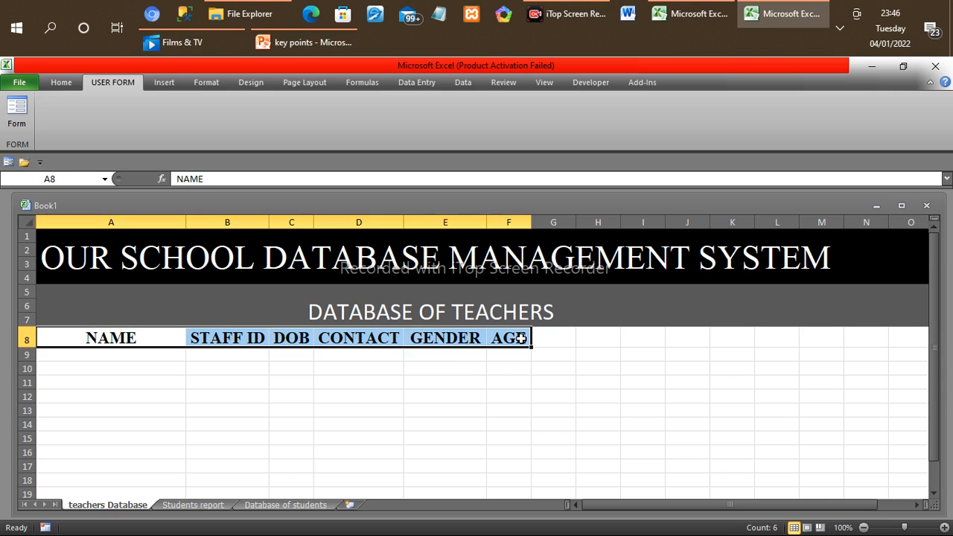
{"action": "left_click", "coordinate": [17, 111]}
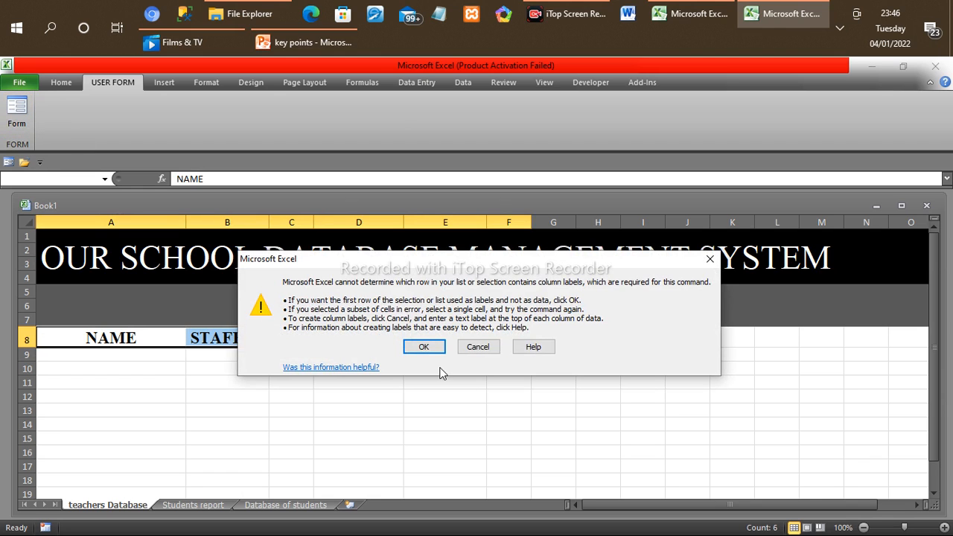
{"action": "left_click", "coordinate": [424, 344]}
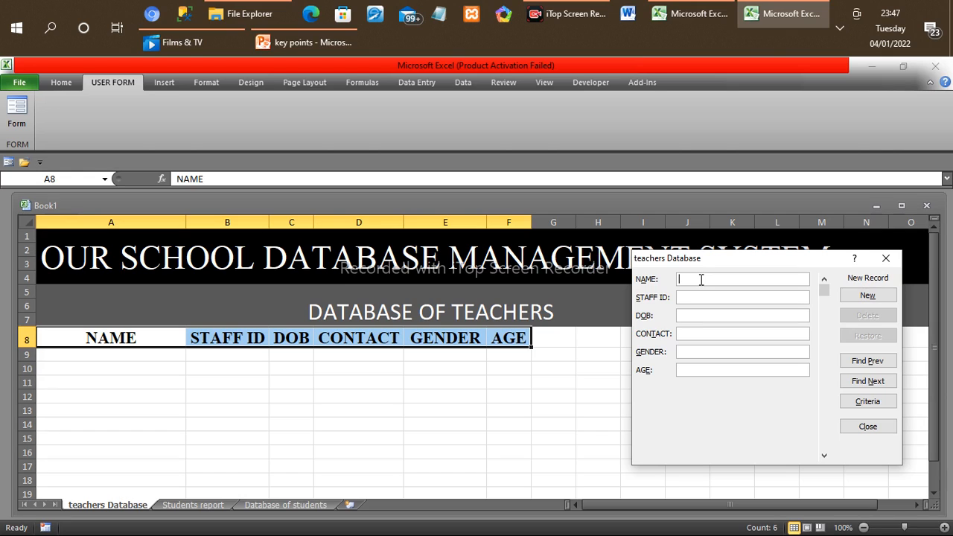
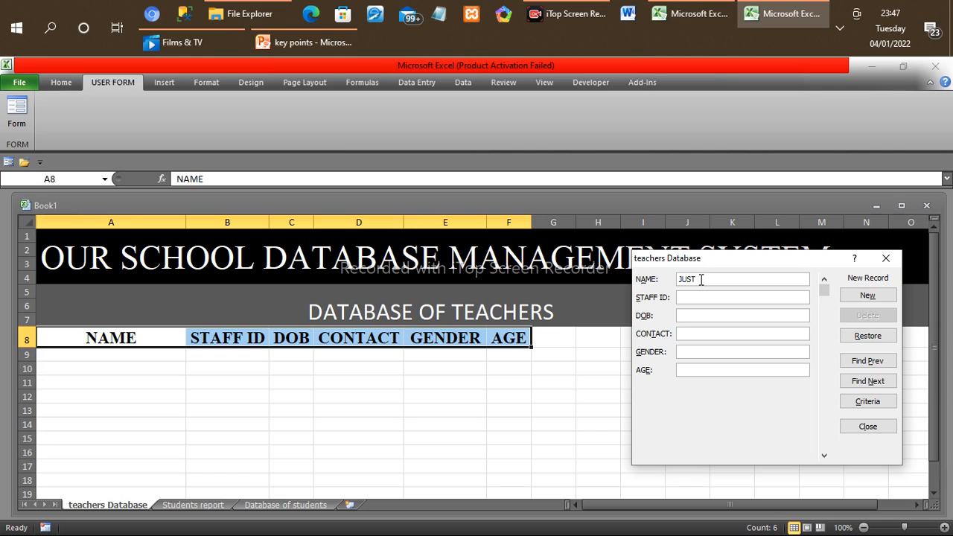
Step: Enter the first teacher's full name and staff ID in the teachers Database form
{"action": "left_click", "coordinate": [682, 298]}
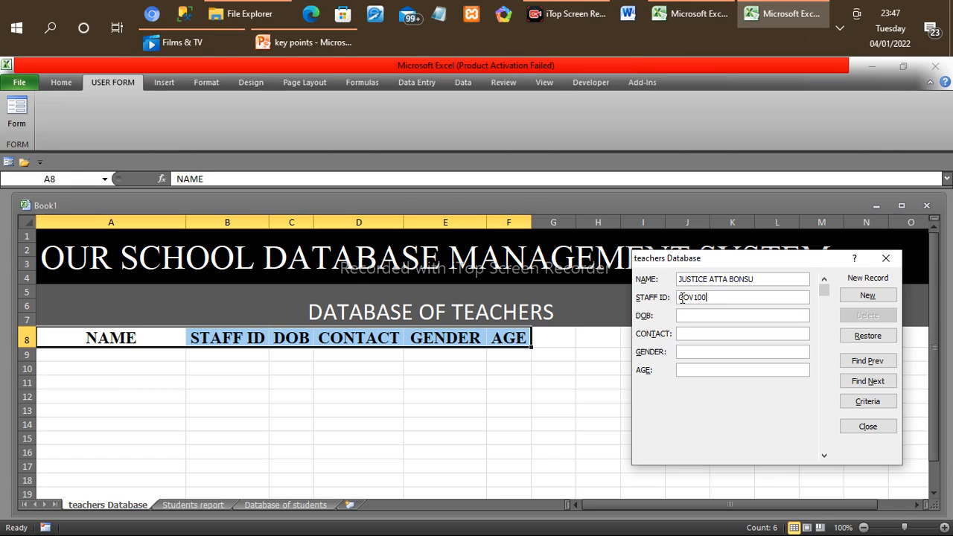
Step: Fill in the first teacher's date of birth and contact phone number in the form
{"action": "left_click", "coordinate": [681, 316]}
{"action": "type", "text": "12"}
{"action": "type", "text": "/"}
{"action": "type", "text": "0"}
{"action": "type", "text": "2"}
{"action": "type", "text": "/"}
{"action": "type", "text": "1"}
{"action": "type", "text": "997"}
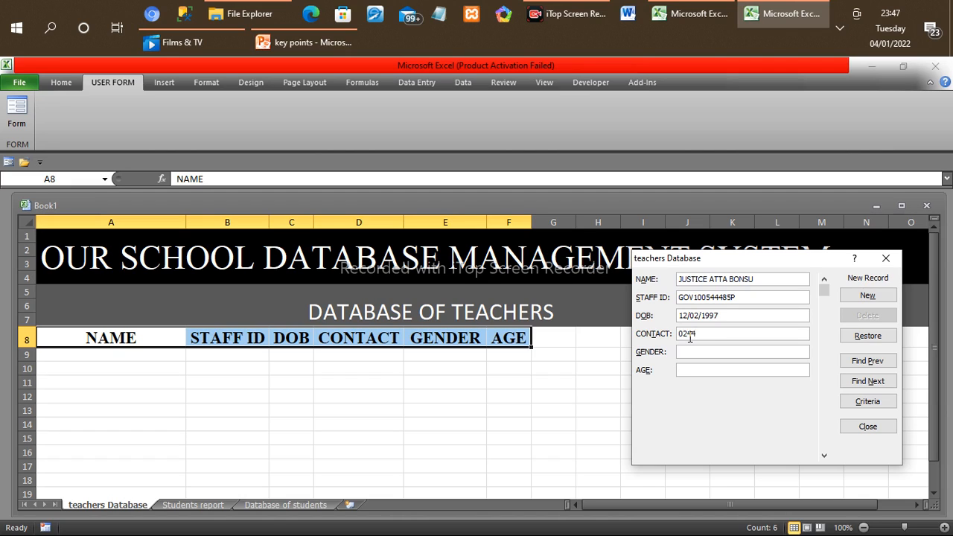
Step: Set the teacher's gender to MALE and age to 28, and add the record to the sheet
{"action": "left_click", "coordinate": [700, 353]}
{"action": "type", "text": "M"}
{"action": "type", "text": "ALE"}
{"action": "type", "text": "28"}
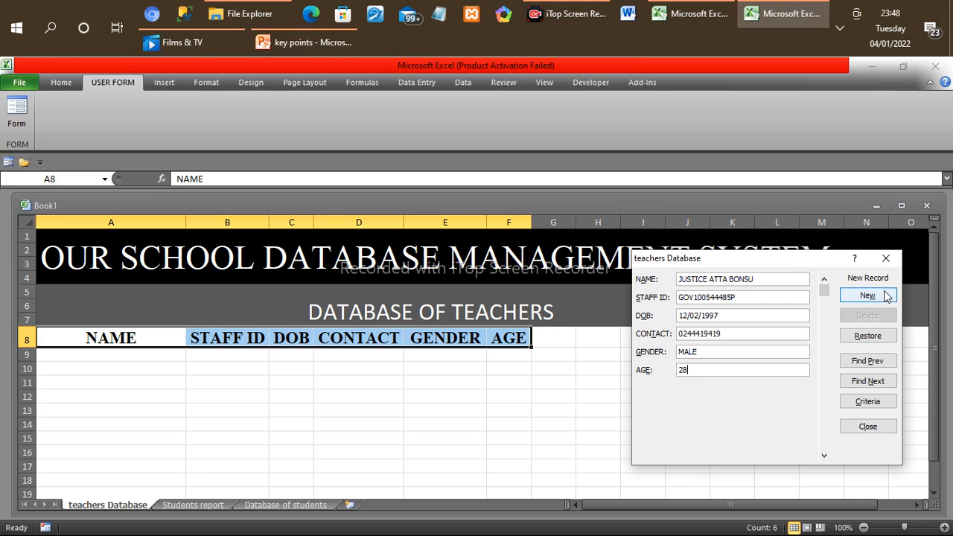
{"action": "left_click", "coordinate": [867, 296]}
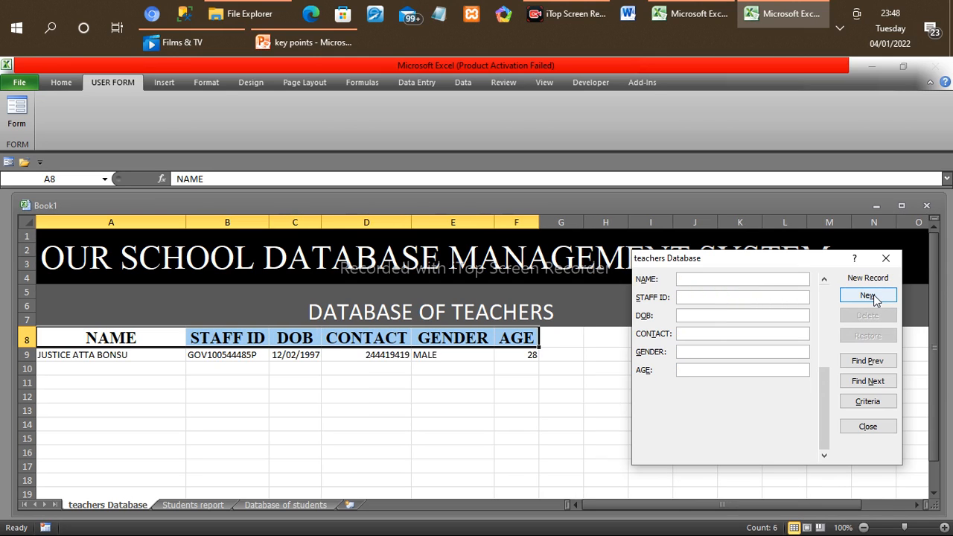
Step: Enter the second teacher's full name in the blank teachers Database record
{"action": "left_click", "coordinate": [727, 278]}
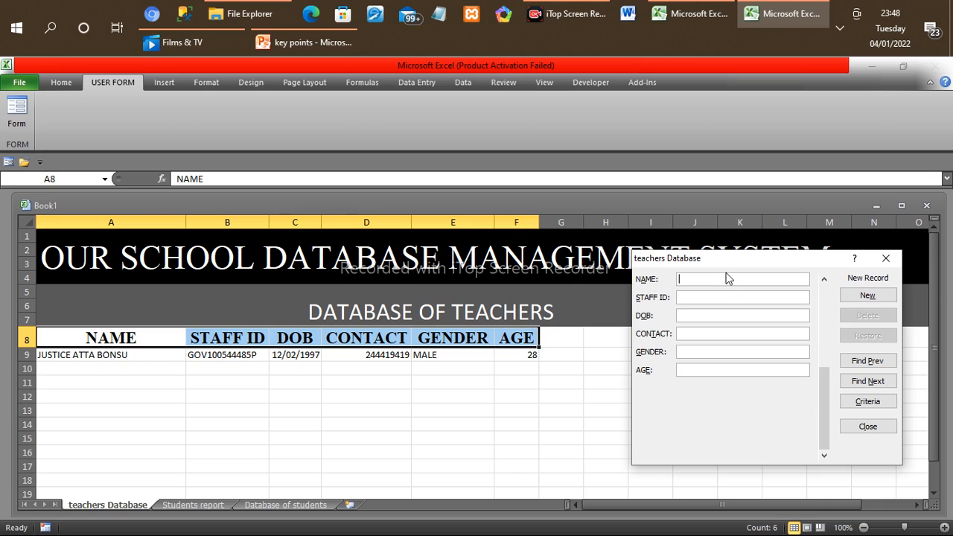
{"action": "type", "text": "TH"}
{"action": "key", "text": "BackSpace"}
{"action": "key", "text": "BackSpace"}
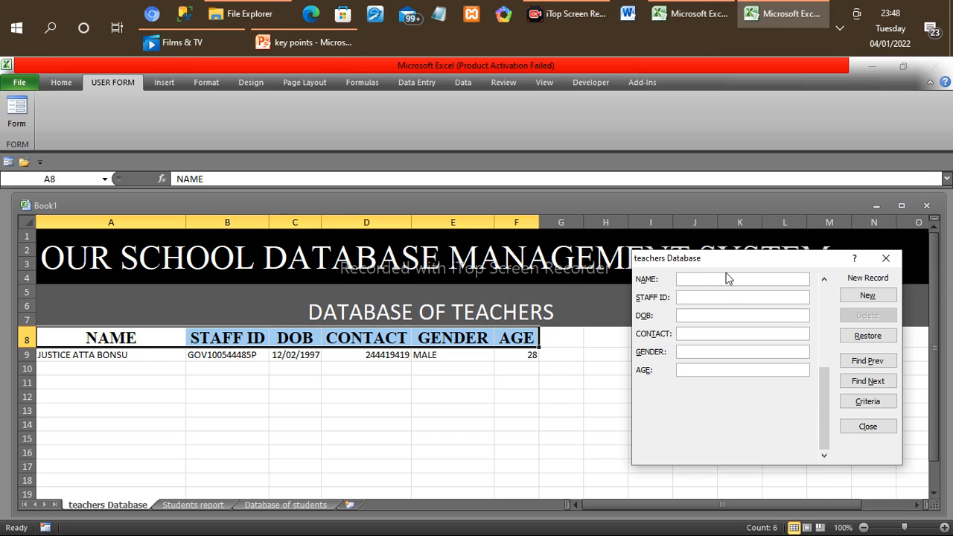
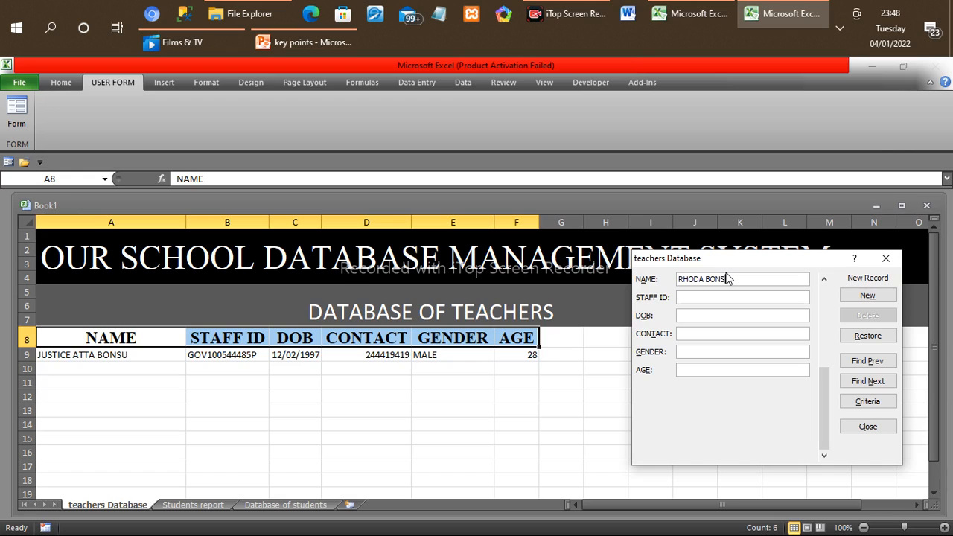
{"action": "type", "text": "G"}
{"action": "type", "text": "OV"}
{"action": "type", "text": "101010101"}
{"action": "type", "text": "10"}
{"action": "type", "text": "14"}
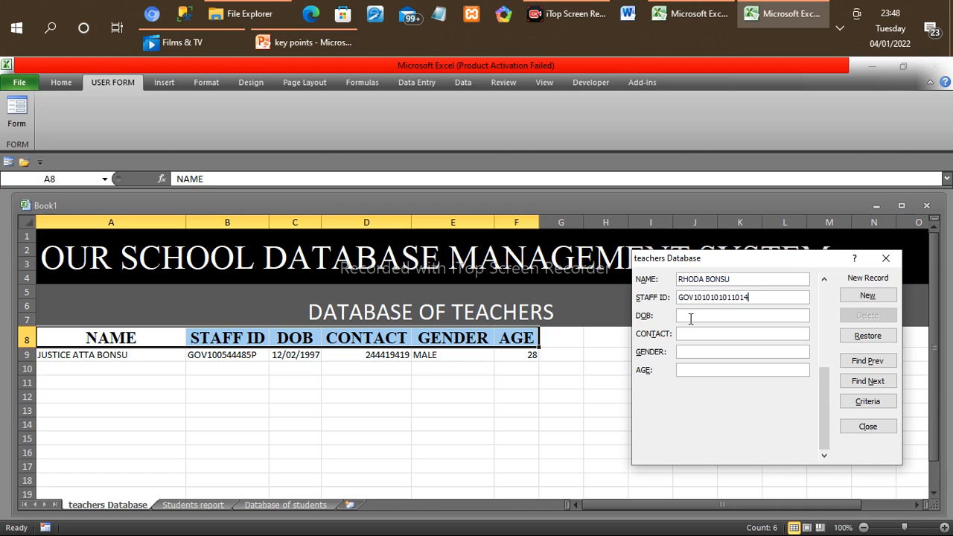
Step: Fill in the second teacher's staff ID in the data entry form
{"action": "key", "text": "BackSpace"}
Step: Enter the second teacher's date of birth in the DOB field of the form
{"action": "left_click", "coordinate": [691, 317]}
{"action": "type", "text": "14/11/1987"}
Step: Enter the second teacher's contact phone number in the form
{"action": "left_click", "coordinate": [687, 334]}
Step: Complete the second teacher's record with gender FEMALE and age 36, add it to the sheet and close the form
{"action": "left_click", "coordinate": [690, 351]}
{"action": "type", "text": "FEMALE"}
{"action": "left_click", "coordinate": [693, 368]}
{"action": "type", "text": "36"}
{"action": "left_click", "coordinate": [866, 296]}
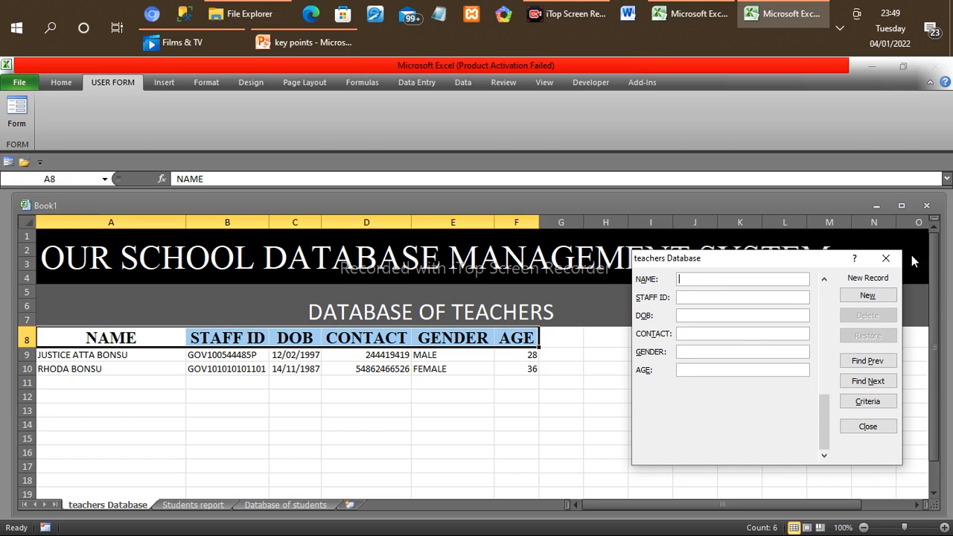
{"action": "left_click", "coordinate": [887, 261]}
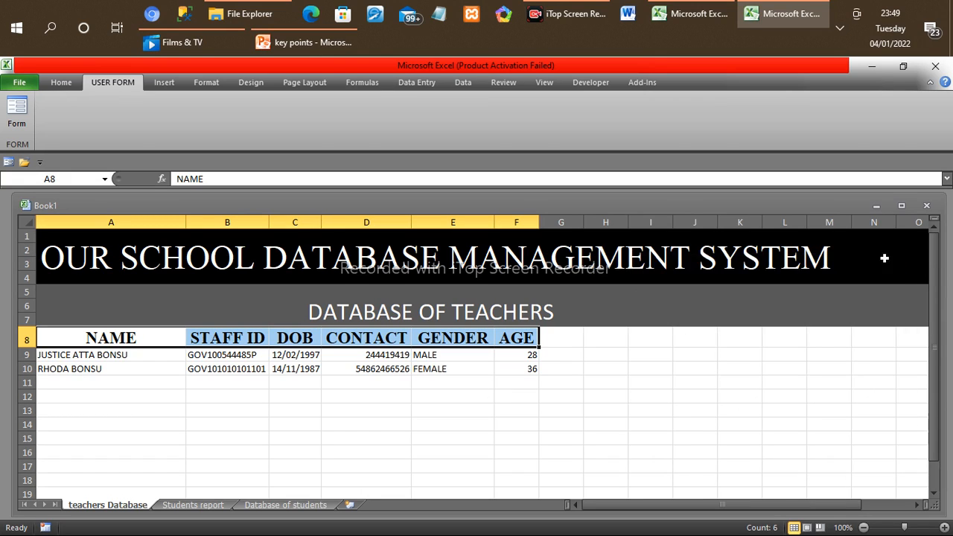
{"action": "left_click", "coordinate": [488, 381]}
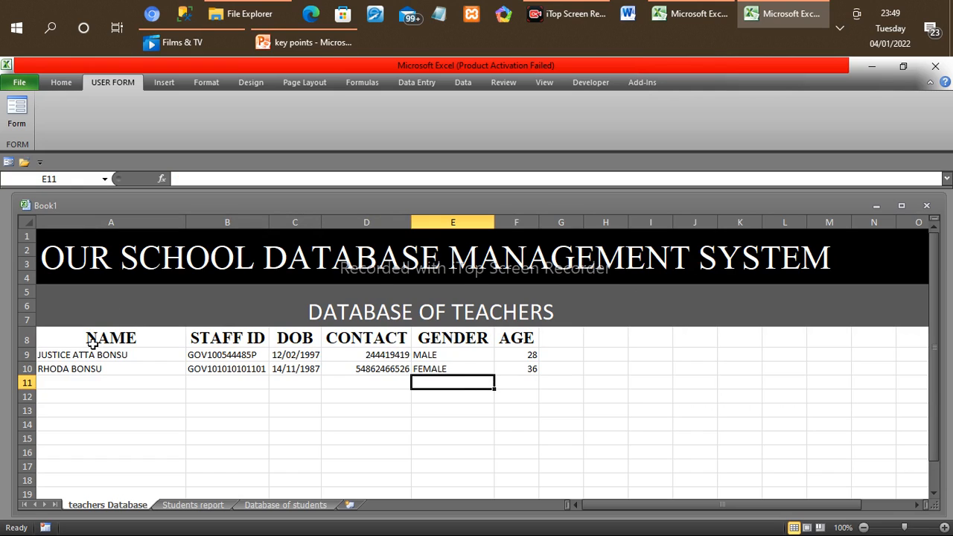
Step: Reopen the data entry form for the headers in A8:F8 to view the first teacher's record, and close it
{"action": "left_click_drag", "start_coordinate": [92, 342], "coordinate": [524, 340]}
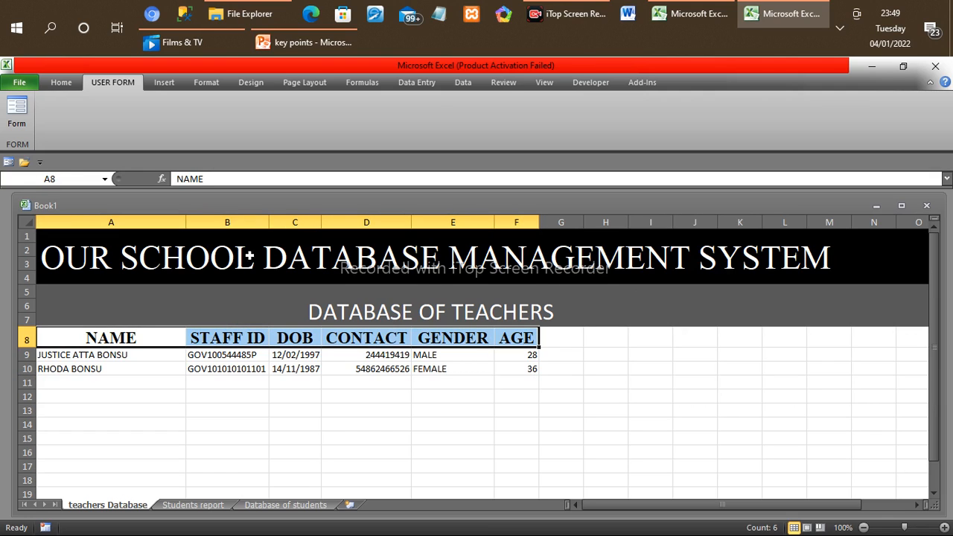
{"action": "left_click", "coordinate": [14, 109]}
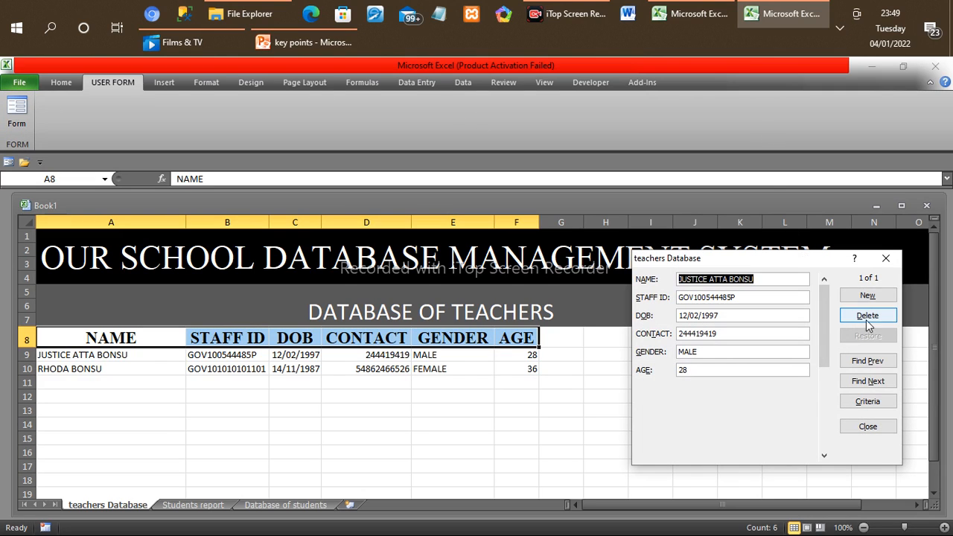
{"action": "left_click", "coordinate": [870, 428]}
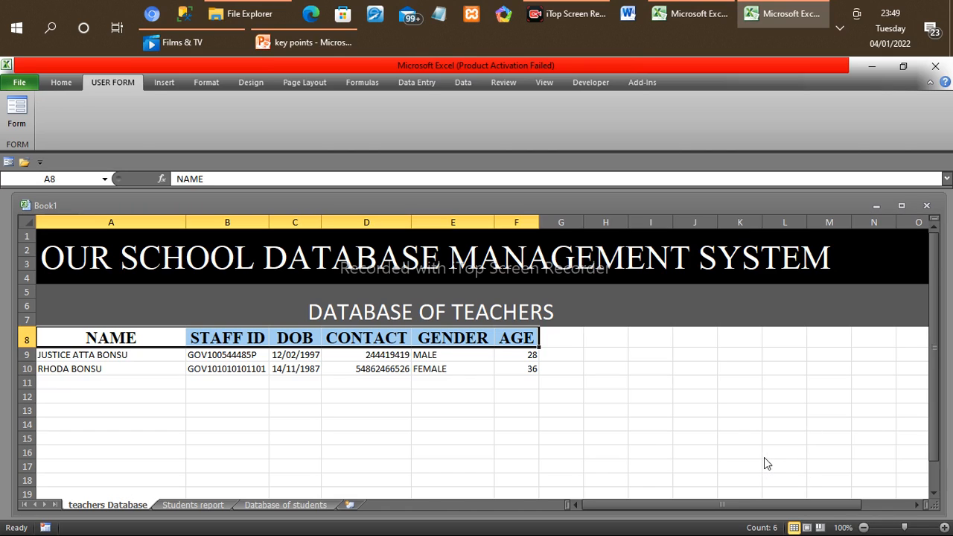
{"action": "left_click", "coordinate": [609, 401]}
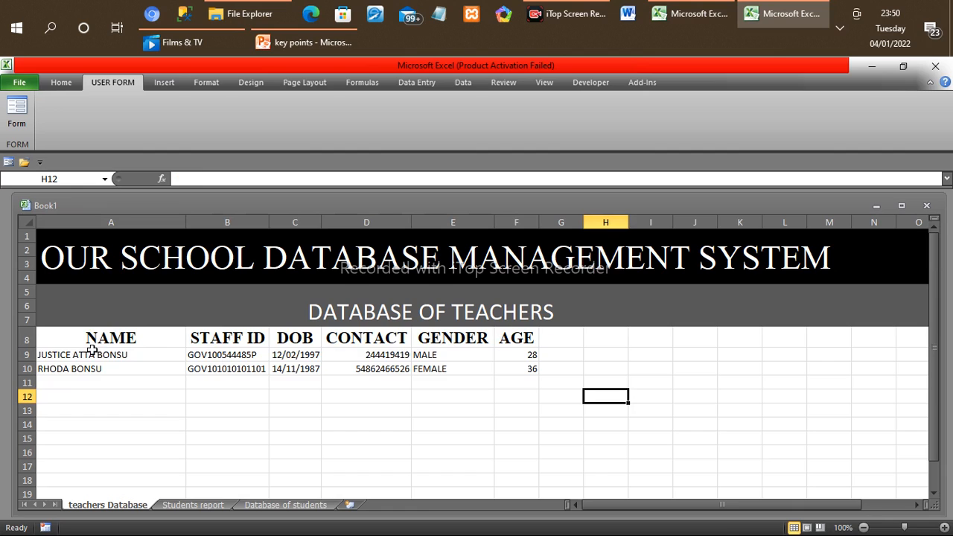
Step: Select the teachers table A8:F10 and open the fill colour choices for it
{"action": "left_click_drag", "start_coordinate": [79, 336], "coordinate": [534, 362]}
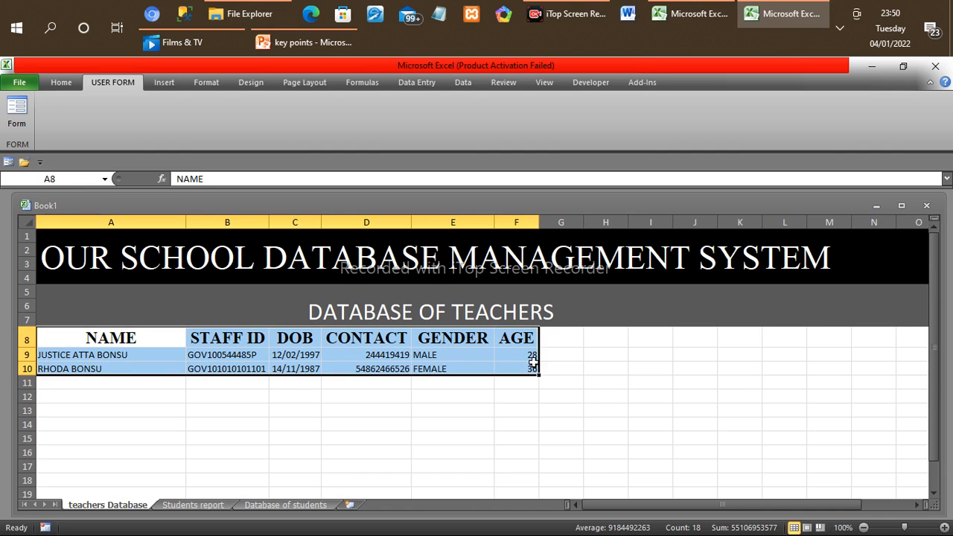
{"action": "left_click", "coordinate": [60, 85]}
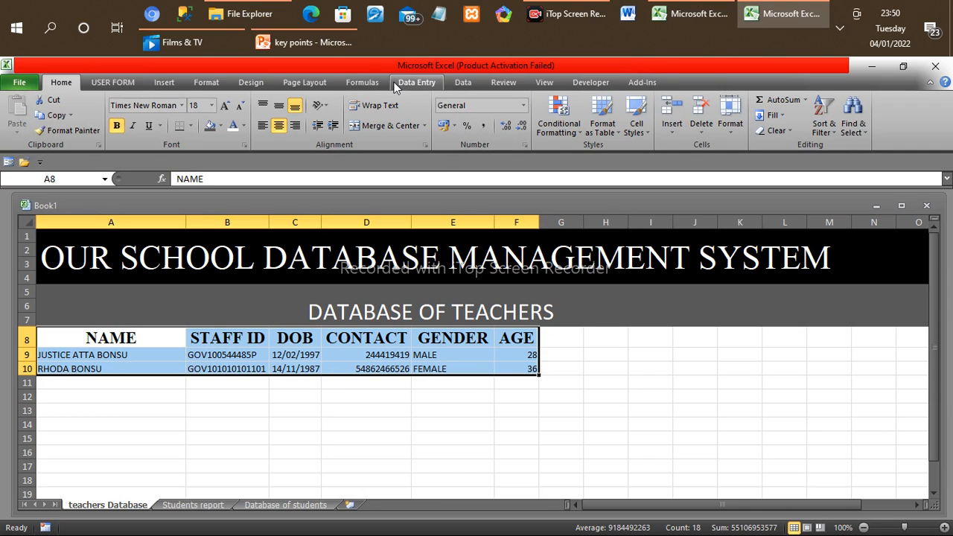
{"action": "left_click", "coordinate": [251, 85]}
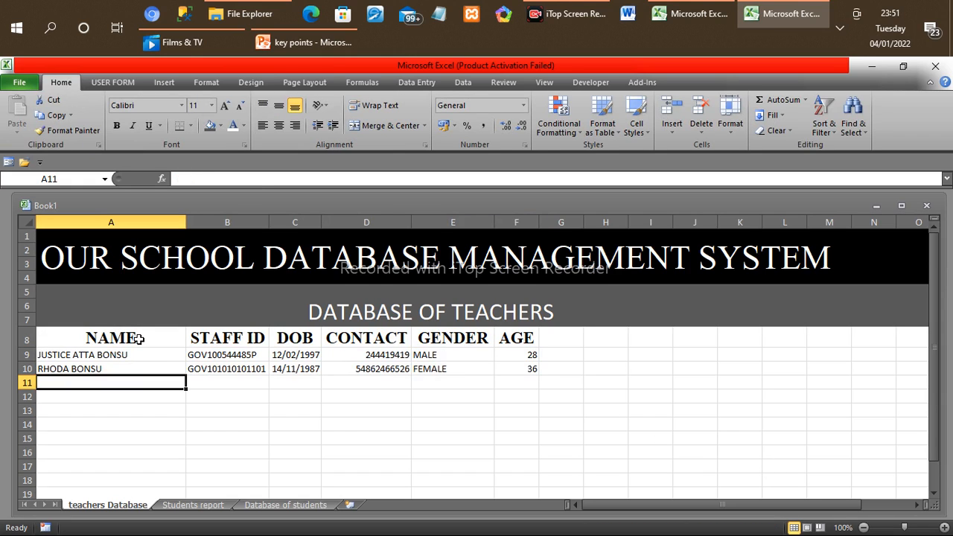
{"action": "left_click_drag", "start_coordinate": [110, 337], "coordinate": [516, 368]}
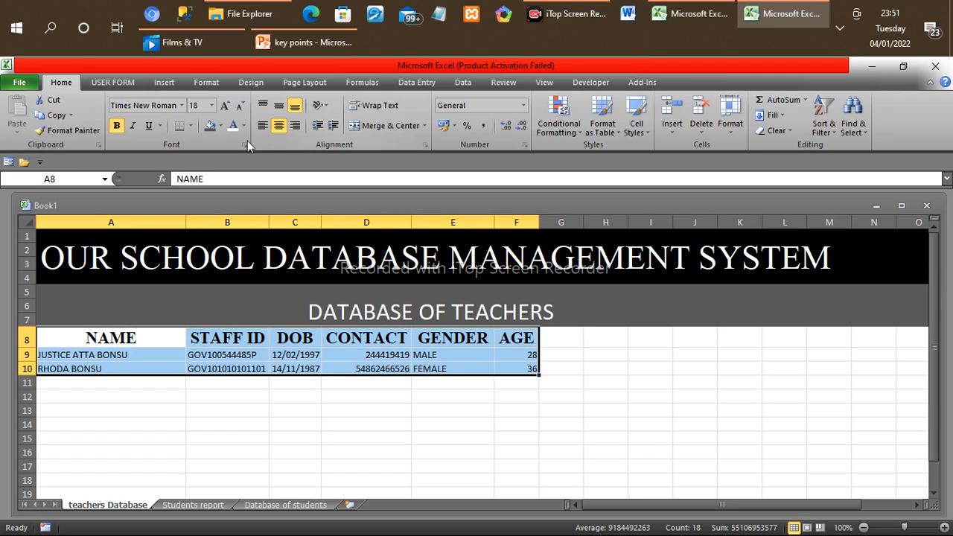
{"action": "left_click", "coordinate": [220, 126]}
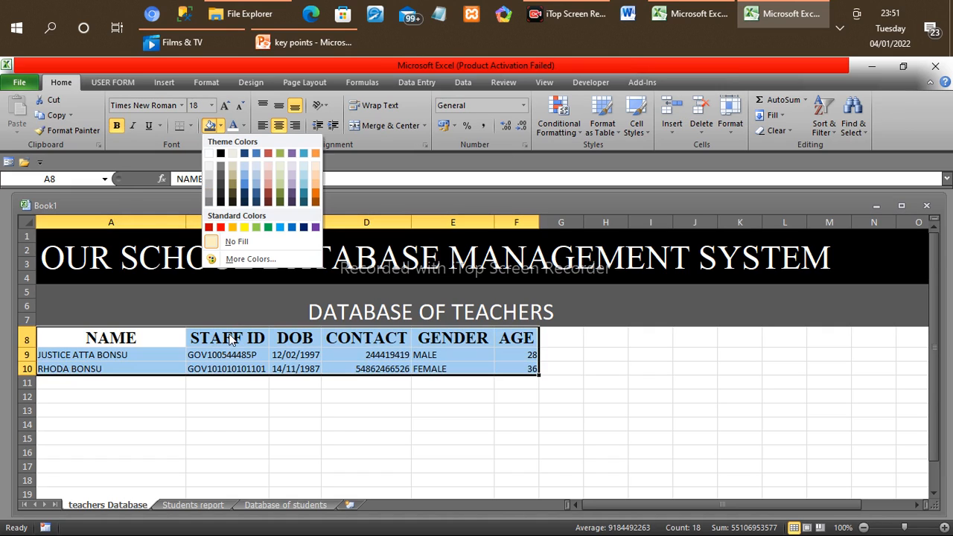
Step: Fill the teachers table A8:F10 with a grey theme colour
{"action": "left_click", "coordinate": [210, 187]}
{"action": "left_click", "coordinate": [267, 345]}
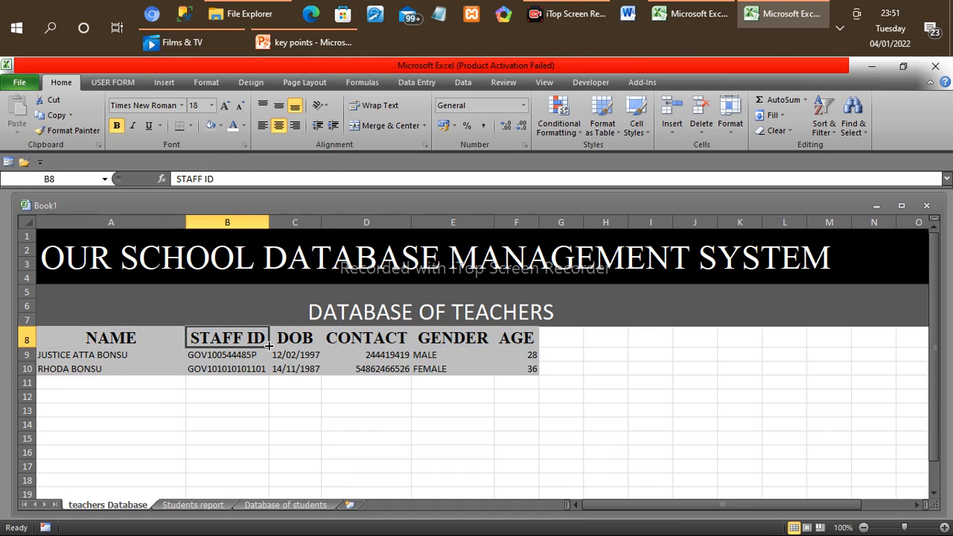
Step: Fill the teachers header row A8:F8 with Red, Accent 2, Darker 25%
{"action": "left_click", "coordinate": [105, 340]}
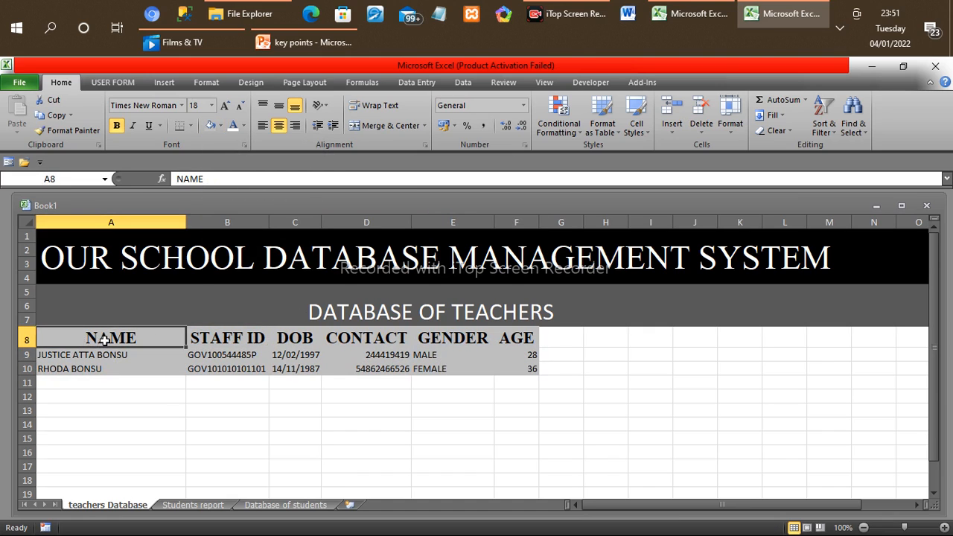
{"action": "left_click_drag", "start_coordinate": [105, 340], "coordinate": [510, 339]}
{"action": "left_click", "coordinate": [245, 126]}
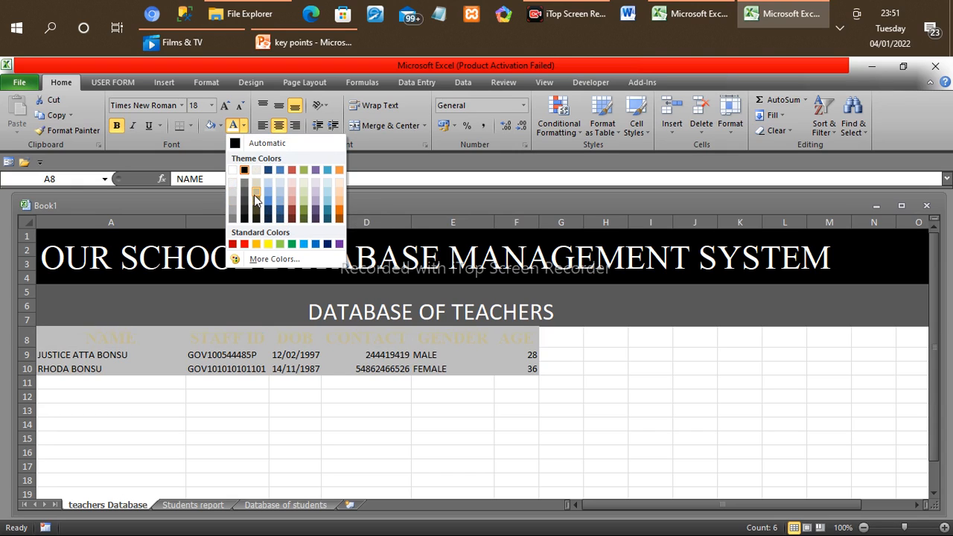
{"action": "left_click", "coordinate": [210, 128]}
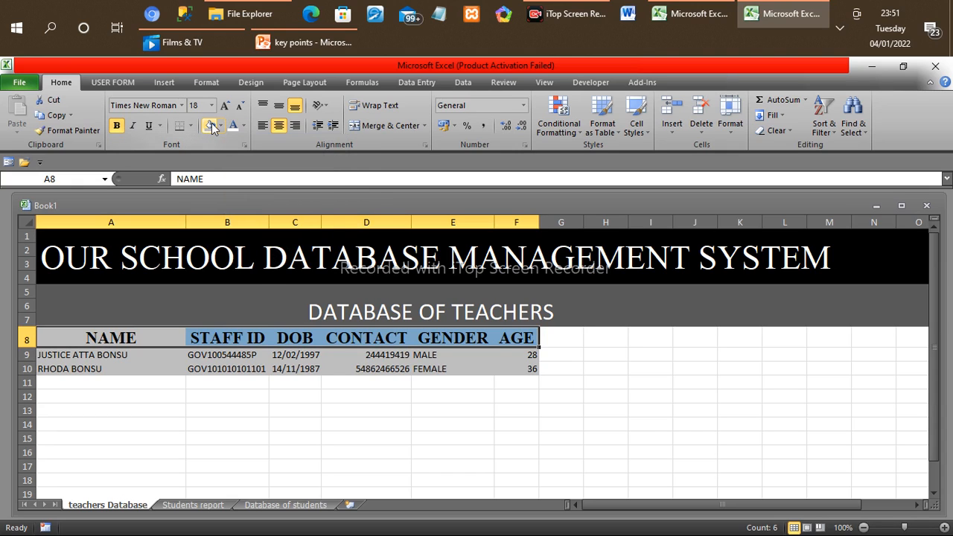
{"action": "left_click", "coordinate": [221, 128]}
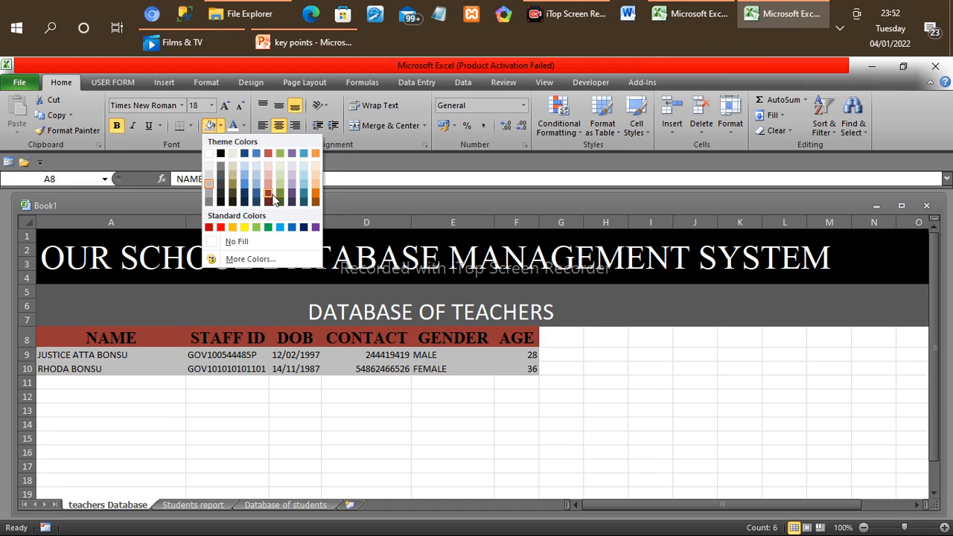
{"action": "left_click", "coordinate": [268, 196]}
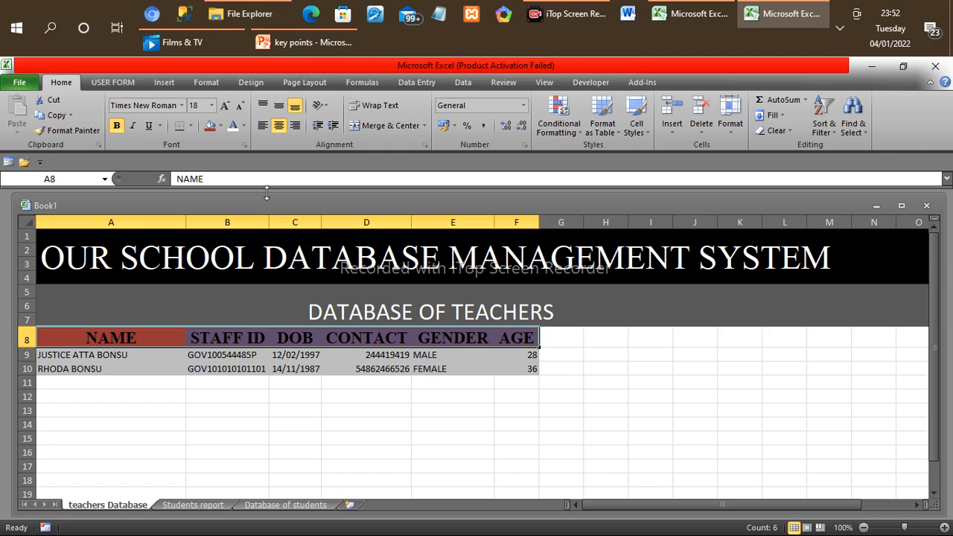
{"action": "left_click", "coordinate": [221, 127]}
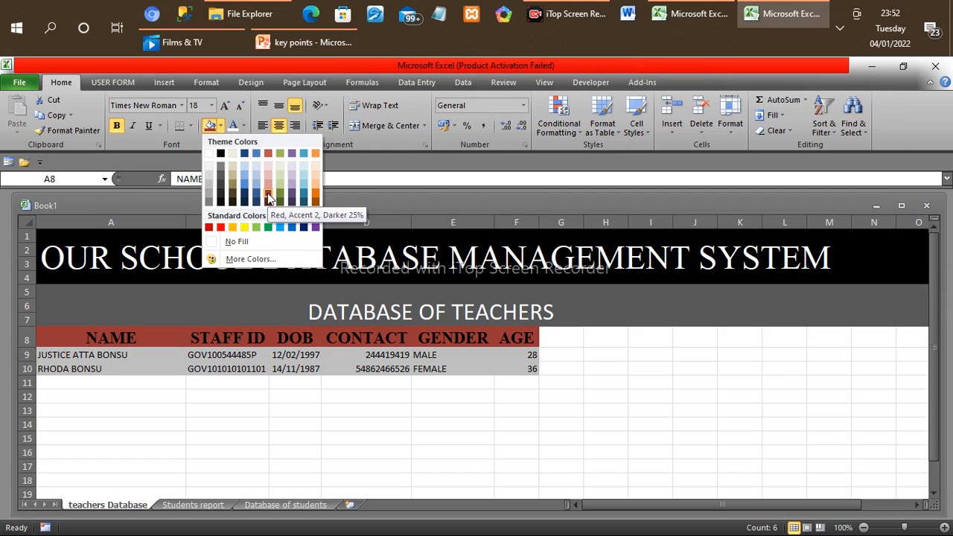
{"action": "left_click", "coordinate": [590, 361]}
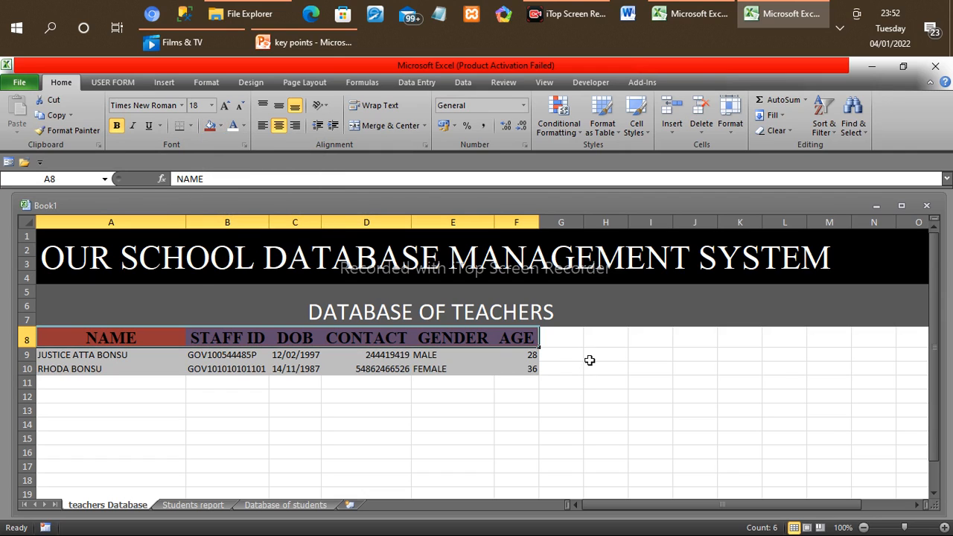
{"action": "left_click", "coordinate": [470, 422]}
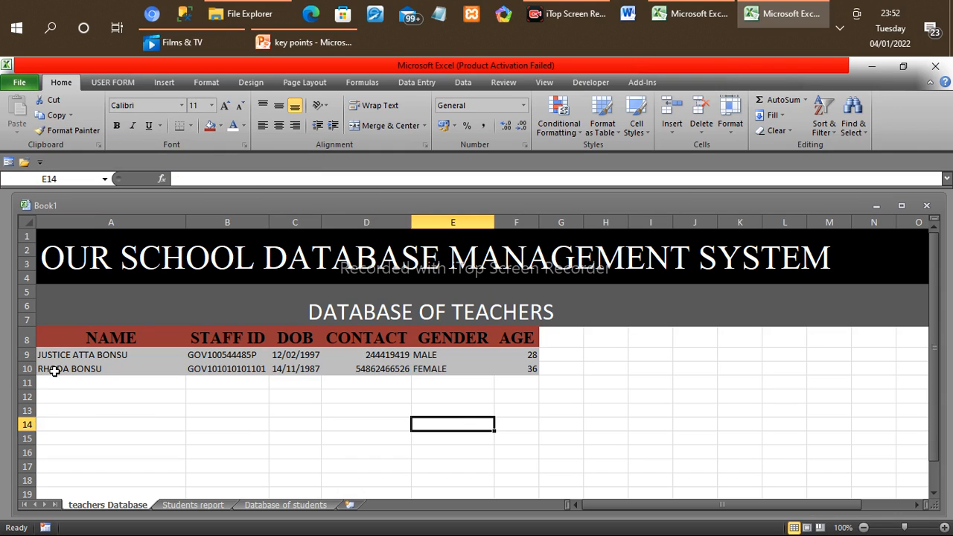
Step: Centre and bold the teacher records in A9:F10 and set their font size to 12
{"action": "left_click_drag", "start_coordinate": [49, 356], "coordinate": [524, 365]}
{"action": "left_click", "coordinate": [279, 126]}
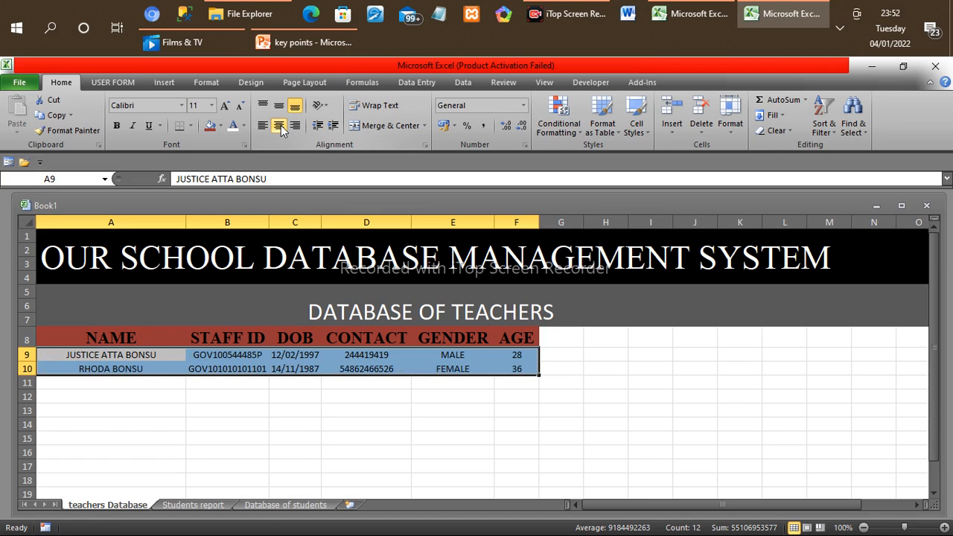
{"action": "left_click", "coordinate": [117, 126]}
{"action": "left_click", "coordinate": [211, 105]}
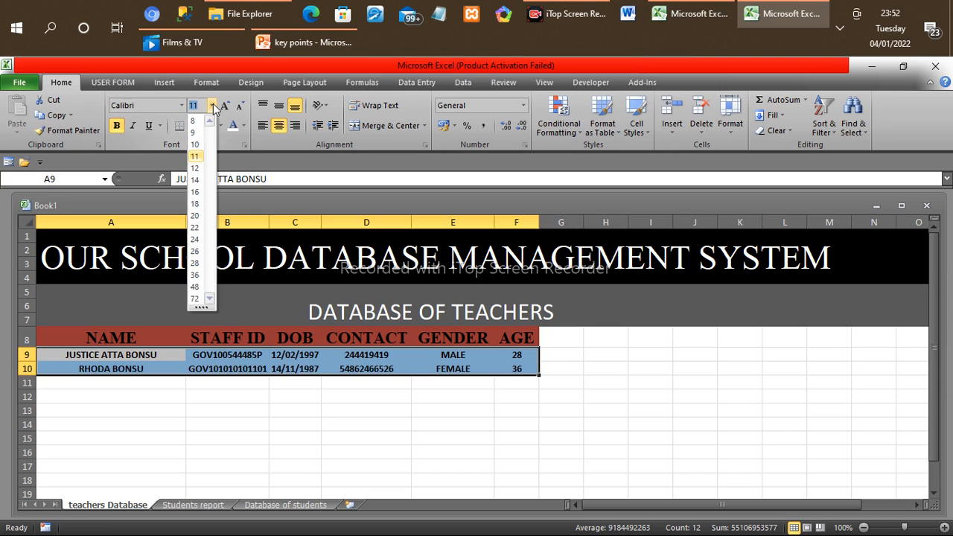
{"action": "left_click", "coordinate": [198, 171]}
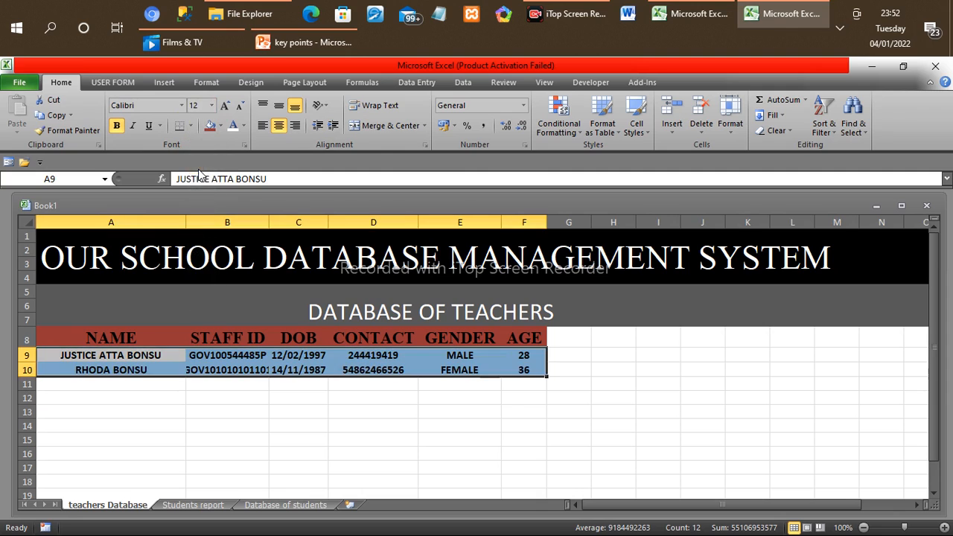
Step: Try the Algerian font on the teacher records in A9:F10, and set it to Agency FB instead
{"action": "left_click", "coordinate": [212, 105]}
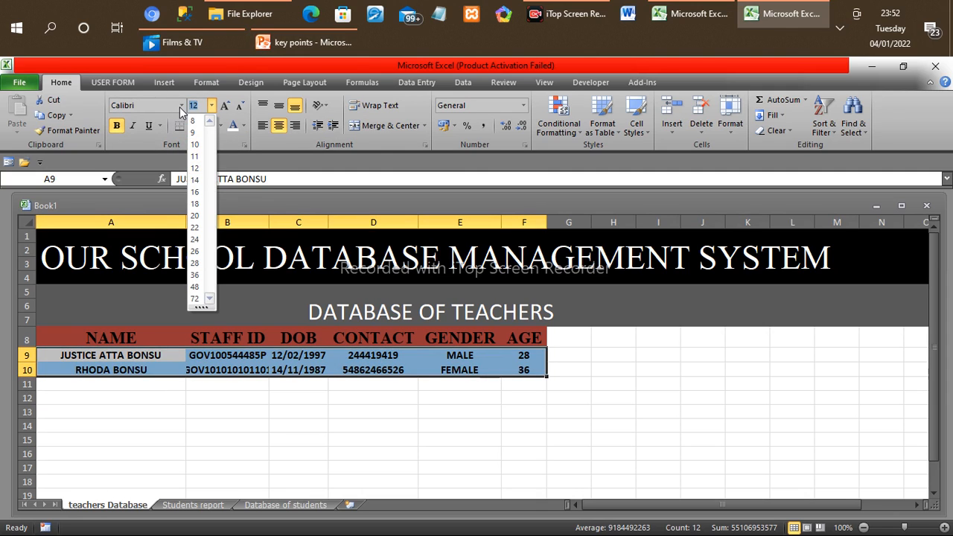
{"action": "left_click", "coordinate": [181, 105]}
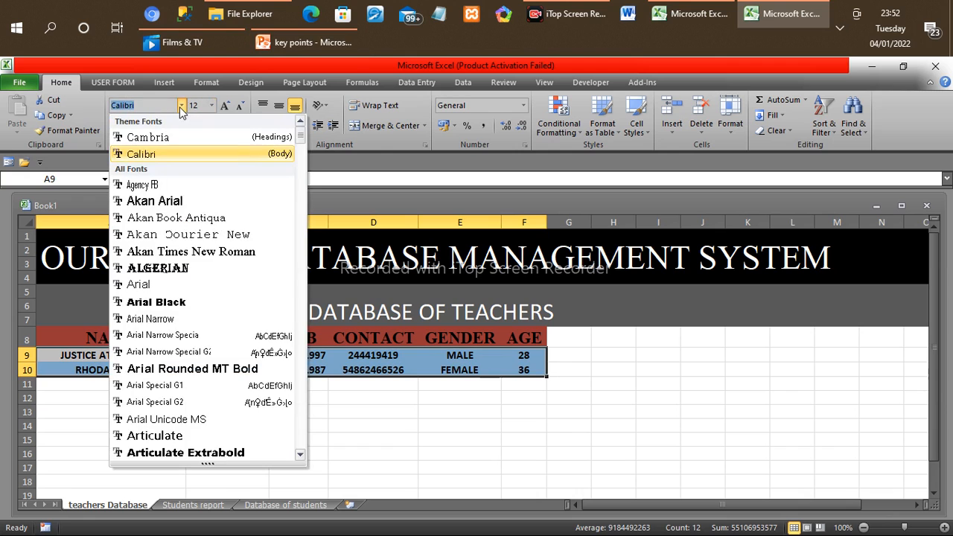
{"action": "left_click", "coordinate": [168, 269]}
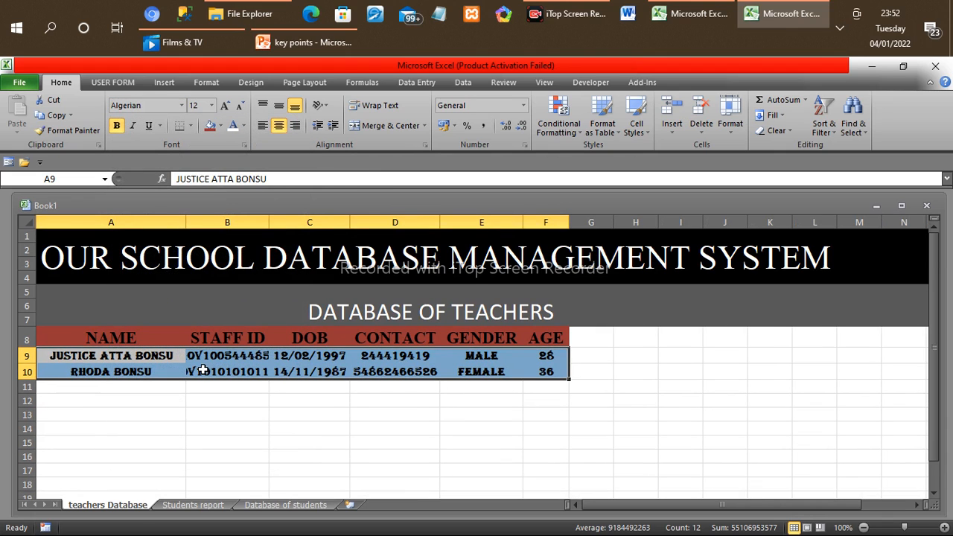
{"action": "left_click", "coordinate": [183, 107]}
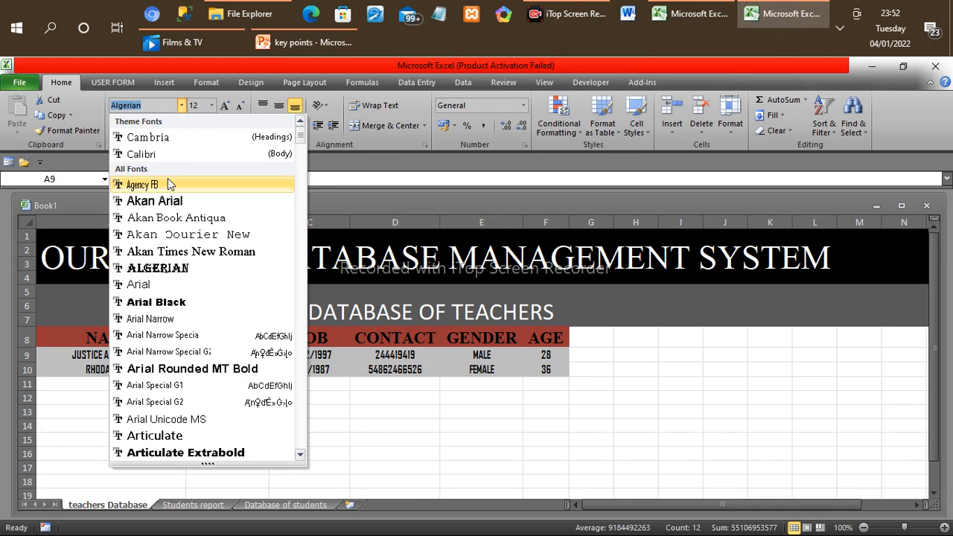
{"action": "left_click", "coordinate": [170, 184]}
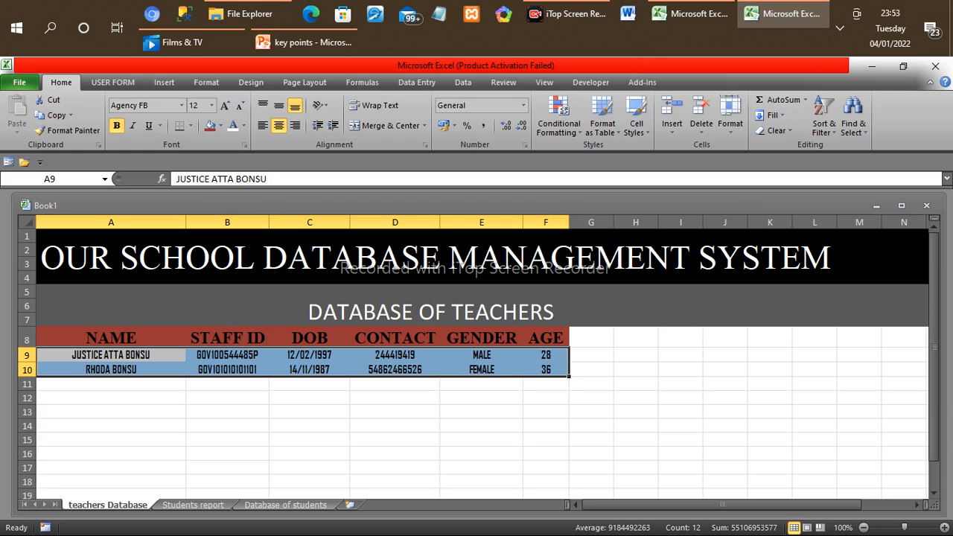
{"action": "left_click", "coordinate": [179, 507]}
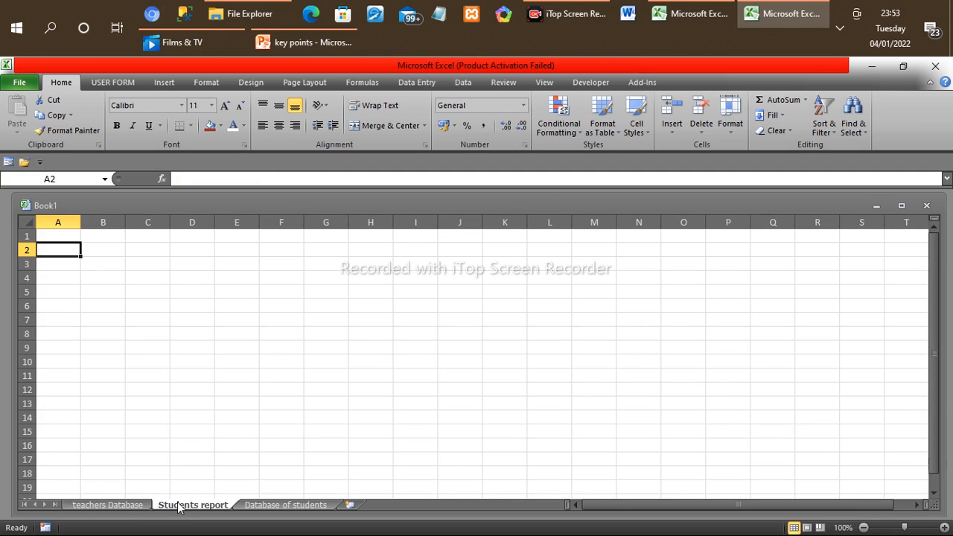
{"action": "left_click", "coordinate": [125, 506]}
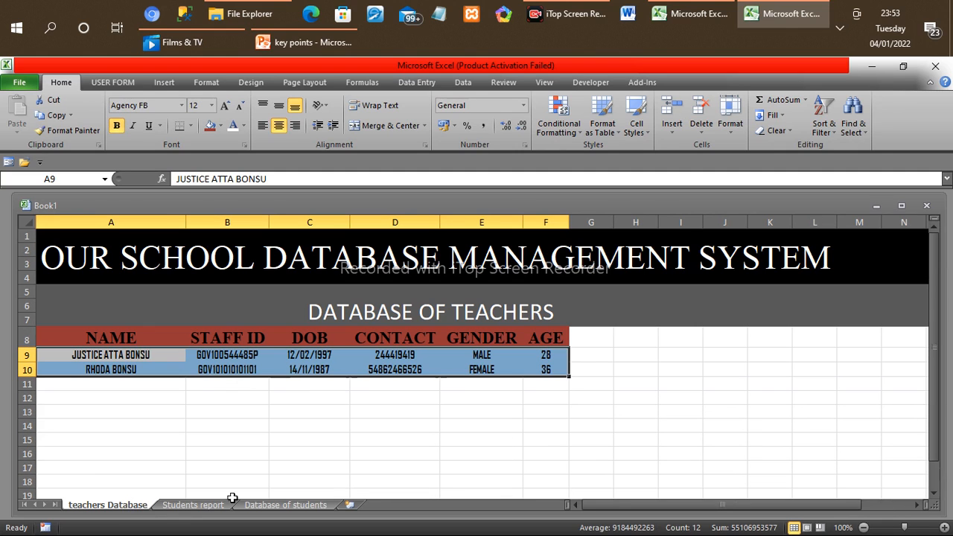
{"action": "left_click", "coordinate": [277, 506]}
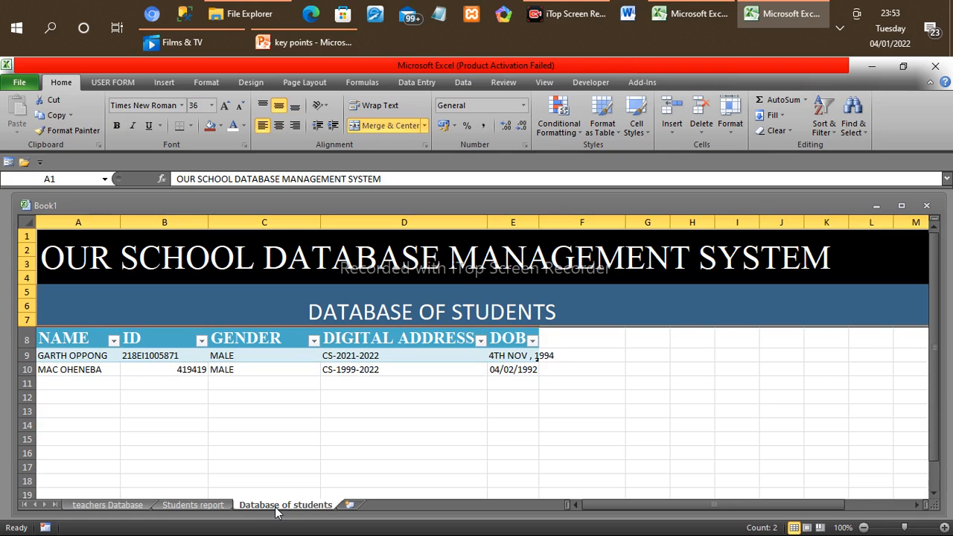
{"action": "left_click", "coordinate": [187, 506]}
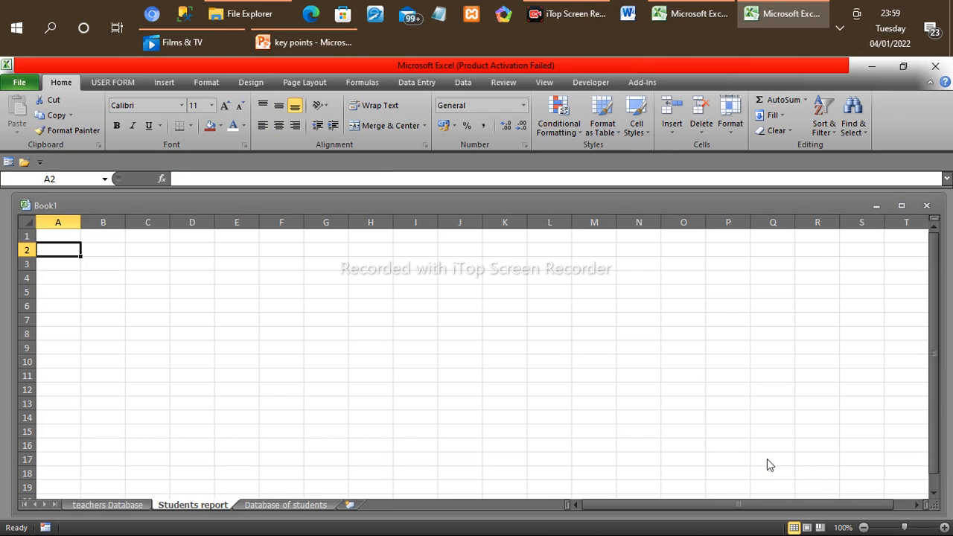
Step: Copy the banner rows 1 to 7 from Database of students into the Students report sheet, with the subtitle STUDENTS ACCESSMENT FIELD
{"action": "left_click", "coordinate": [266, 506]}
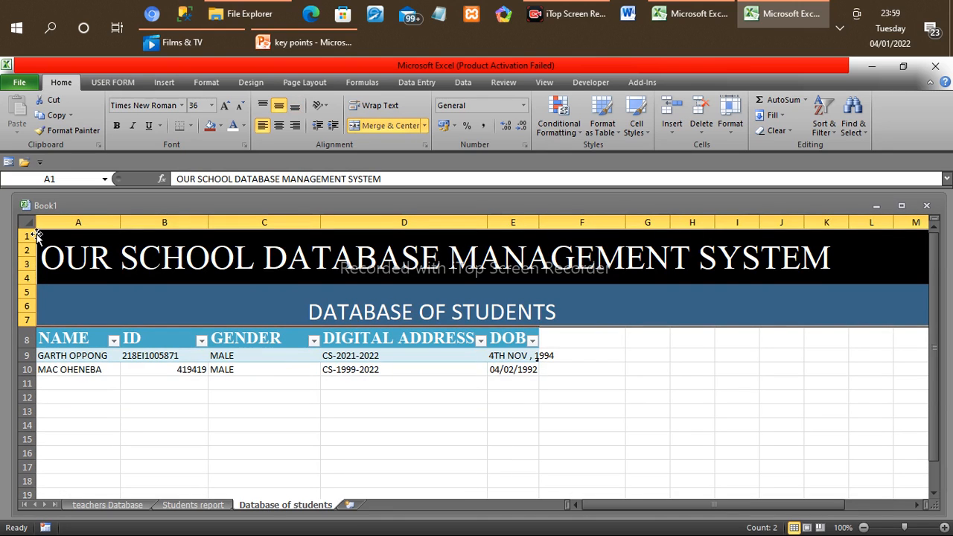
{"action": "left_click", "coordinate": [39, 230]}
{"action": "left_click_drag", "start_coordinate": [389, 281], "coordinate": [923, 317]}
{"action": "key", "text": "ctrl+c"}
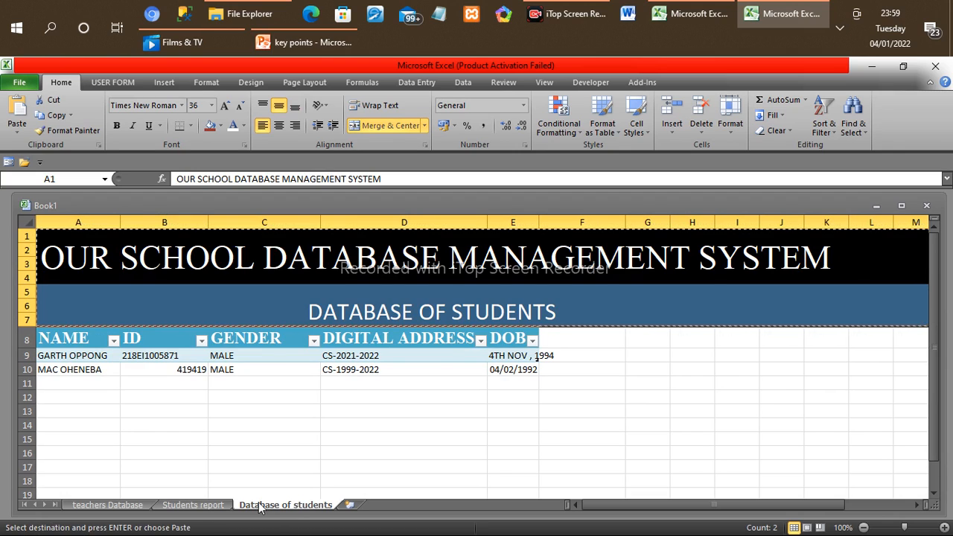
{"action": "left_click", "coordinate": [193, 505]}
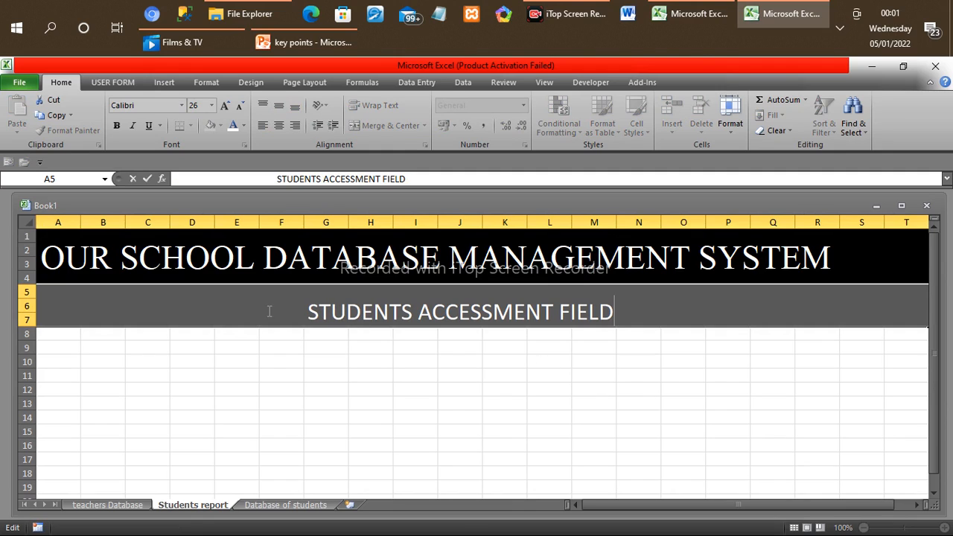
{"action": "left_click", "coordinate": [47, 332]}
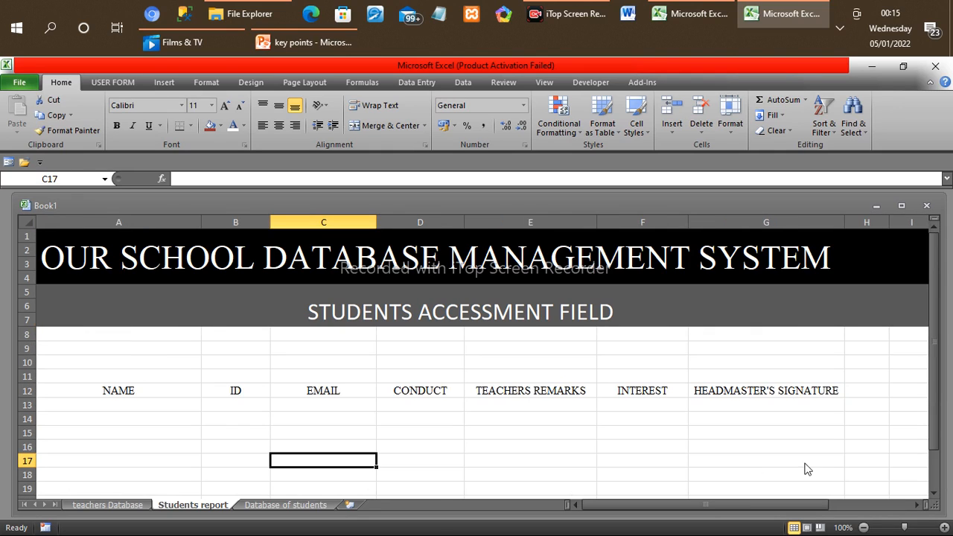
Step: Examine the layout of the Students report headings in rows 12 and 21
{"action": "left_click", "coordinate": [934, 495]}
{"action": "left_click", "coordinate": [935, 496]}
{"action": "left_click", "coordinate": [935, 496]}
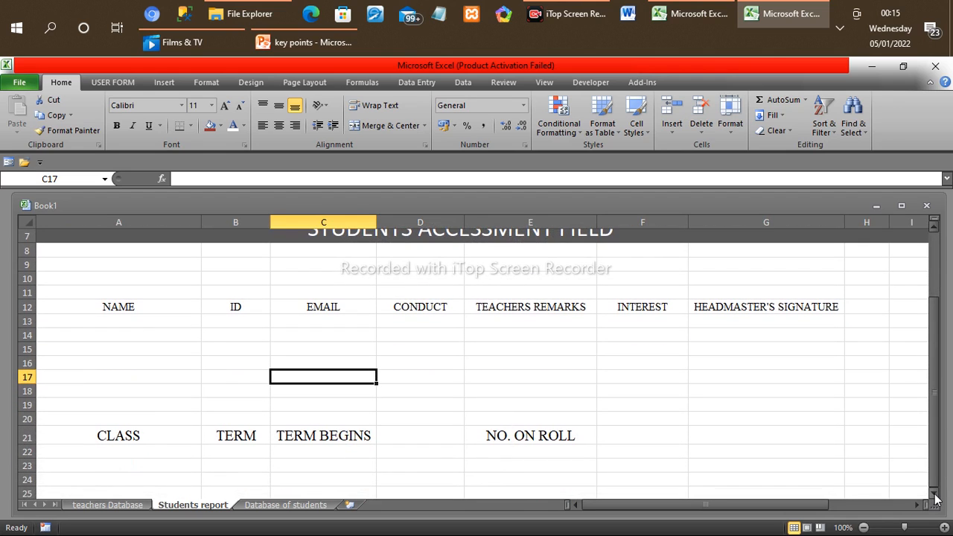
{"action": "left_click", "coordinate": [935, 495]}
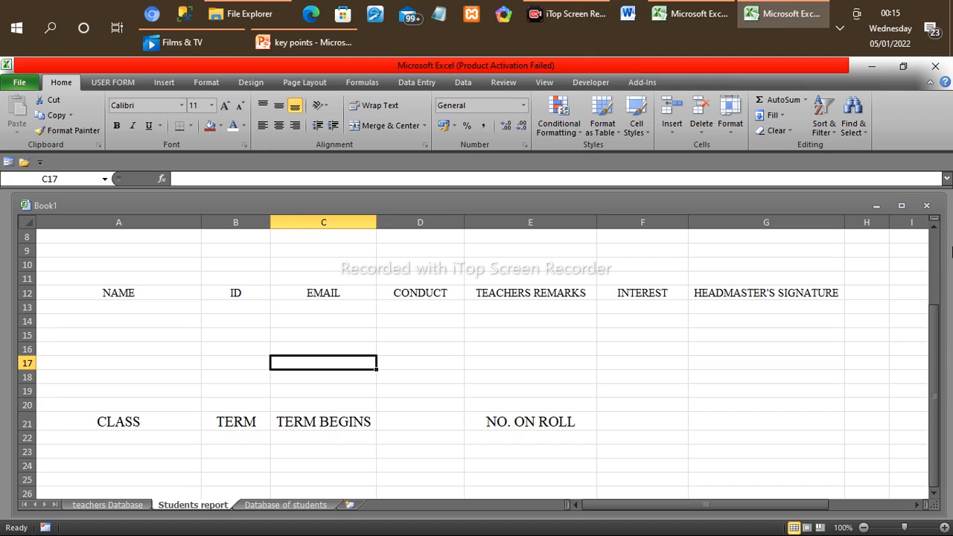
{"action": "left_click", "coordinate": [934, 227]}
{"action": "left_click", "coordinate": [934, 227]}
{"action": "left_click", "coordinate": [935, 227]}
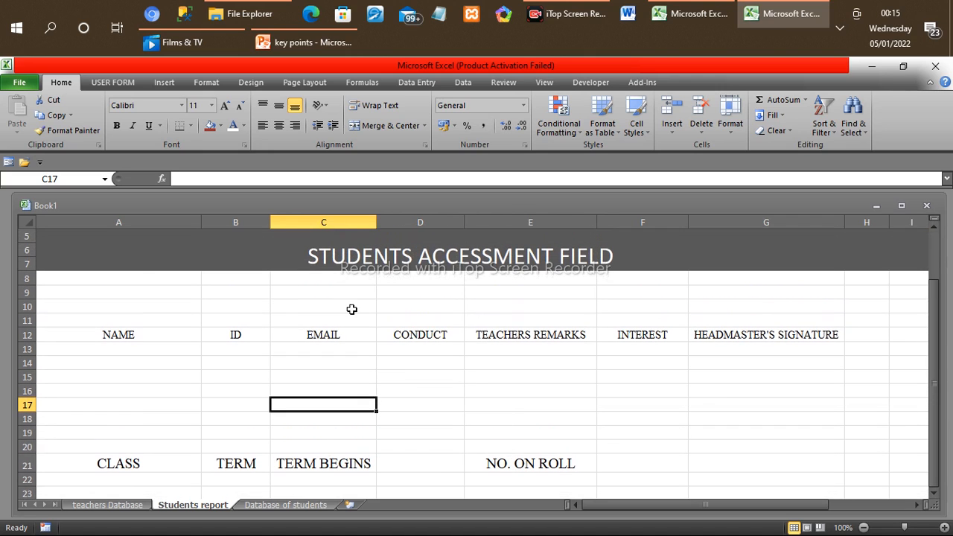
Step: Merge and centre the empty rows 8 to 11 above the headings and enter the title PUPILS REPORT SHEET
{"action": "left_click_drag", "start_coordinate": [46, 276], "coordinate": [909, 319]}
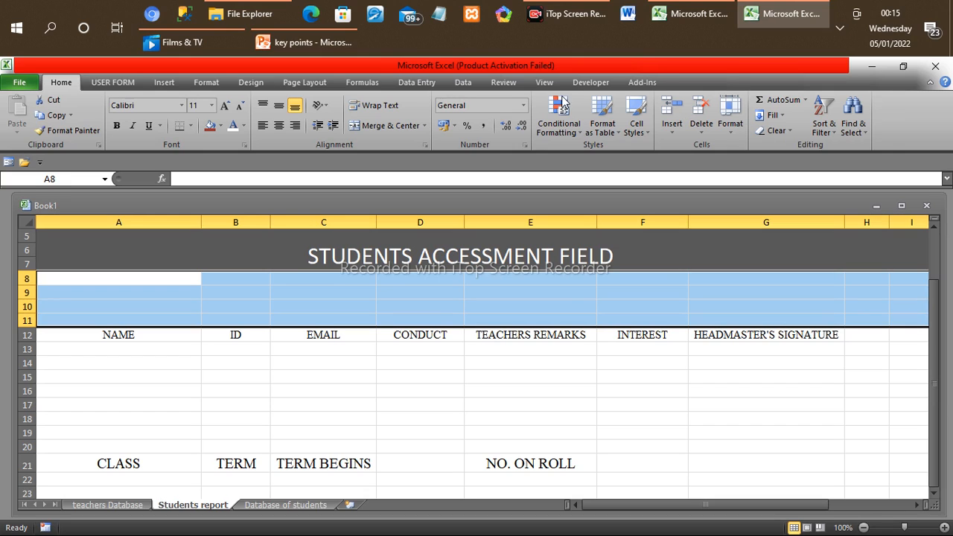
{"action": "left_click", "coordinate": [380, 125]}
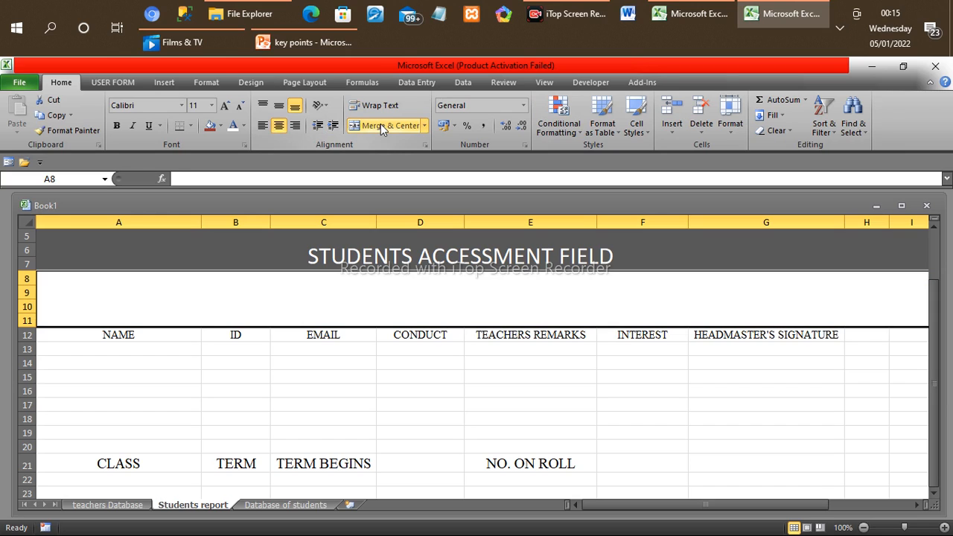
{"action": "type", "text": "PU"}
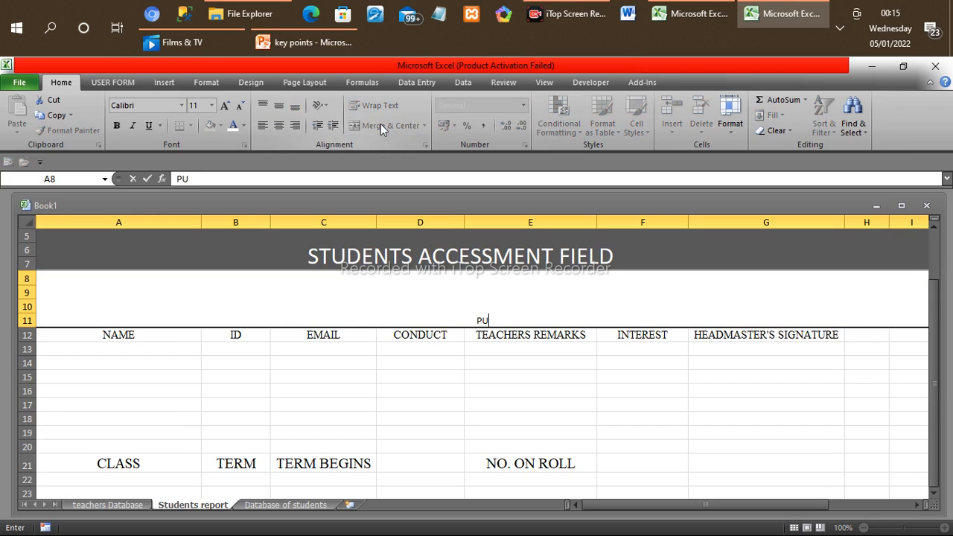
{"action": "type", "text": "PILS REPORT "}
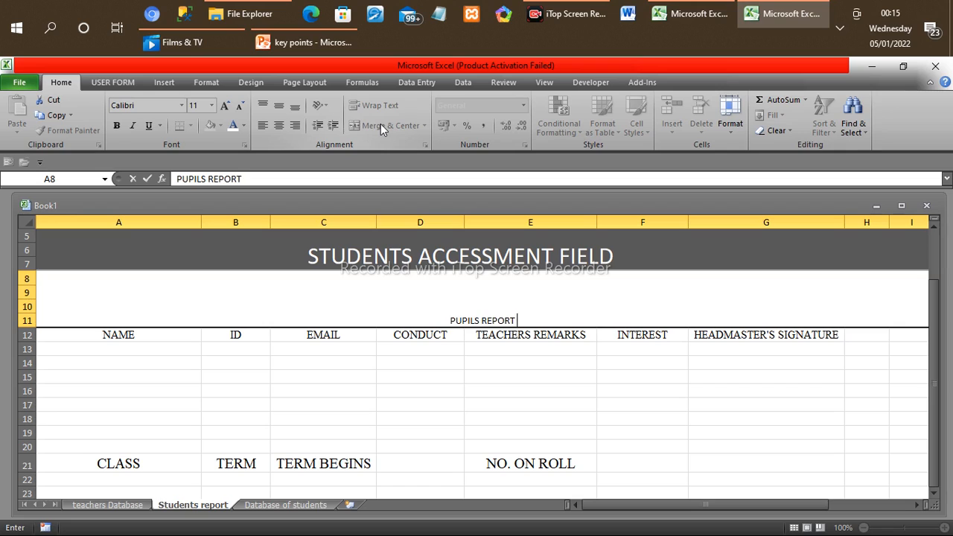
{"action": "type", "text": "SHEE"}
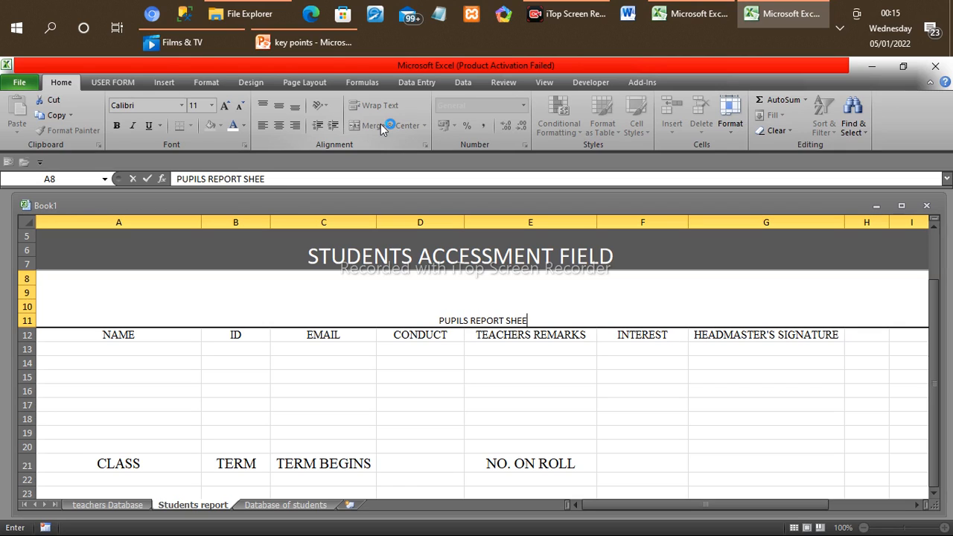
{"action": "type", "text": "T"}
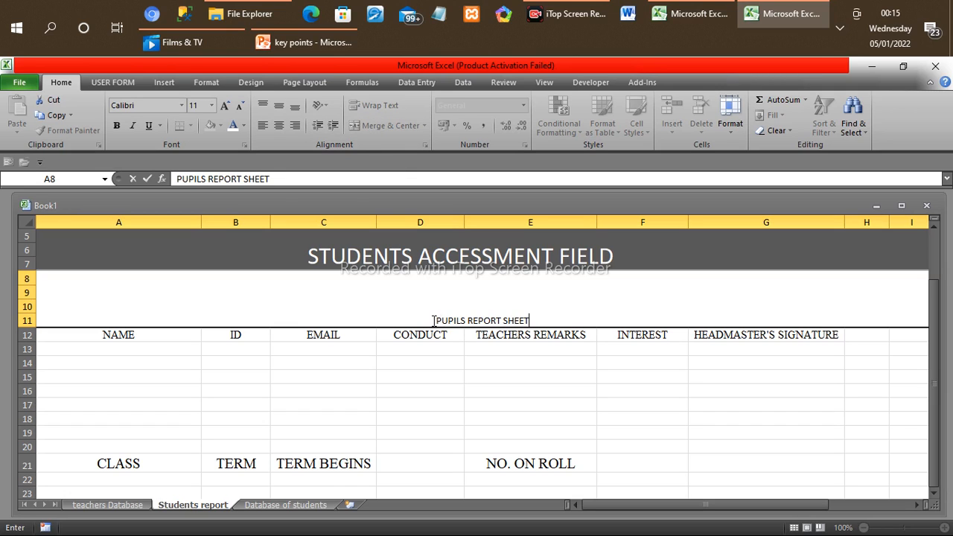
Step: Format the PUPILS REPORT SHEET title in dark red Times New Roman, size 36, on an olive fill
{"action": "left_click_drag", "start_coordinate": [434, 321], "coordinate": [539, 323]}
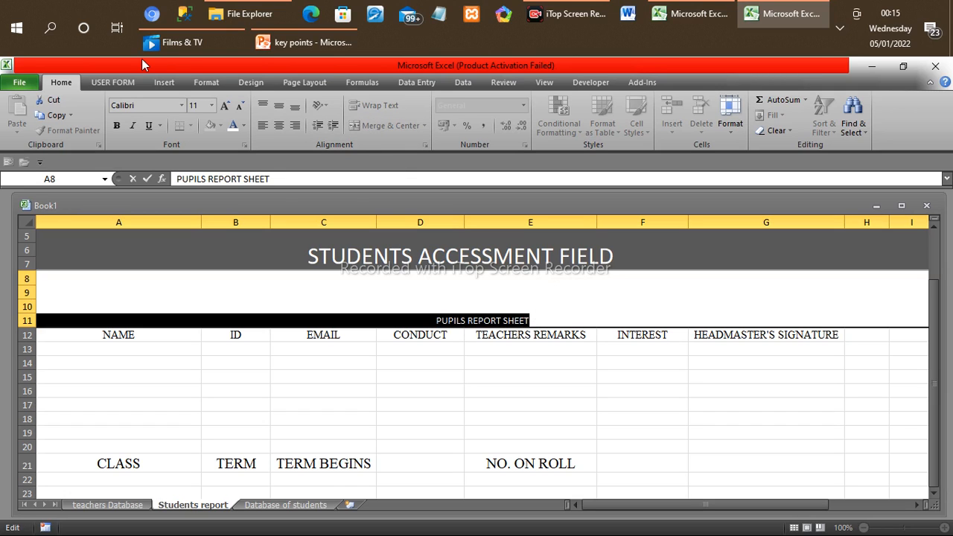
{"action": "left_click", "coordinate": [243, 126]}
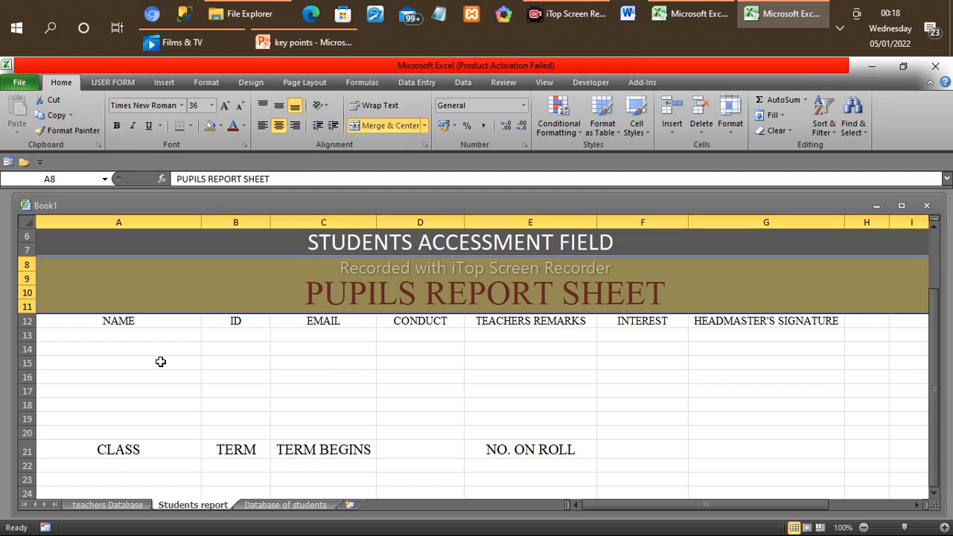
Step: Convert the NAME, ID and EMAIL headings in A12:C12 into a table with headers
{"action": "left_click", "coordinate": [96, 321]}
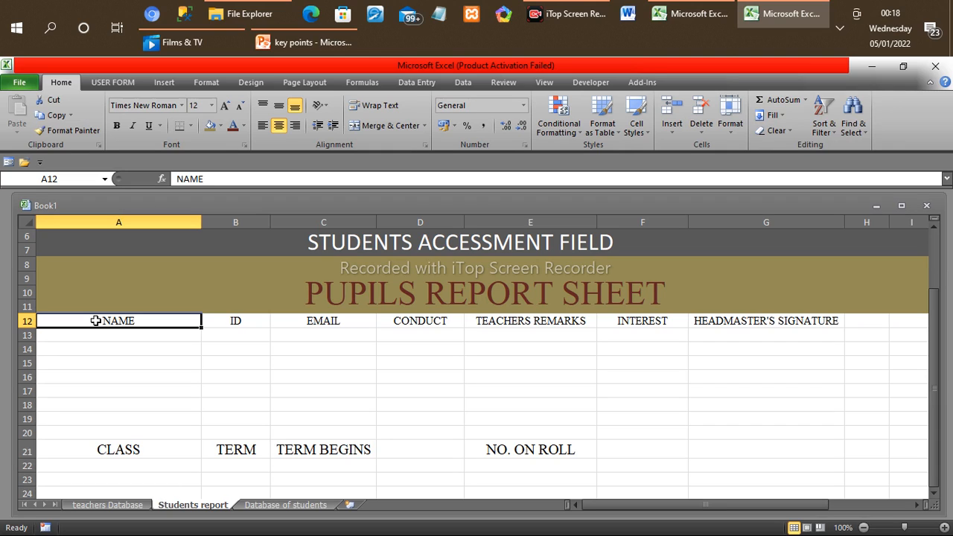
{"action": "left_click_drag", "start_coordinate": [96, 320], "coordinate": [330, 321]}
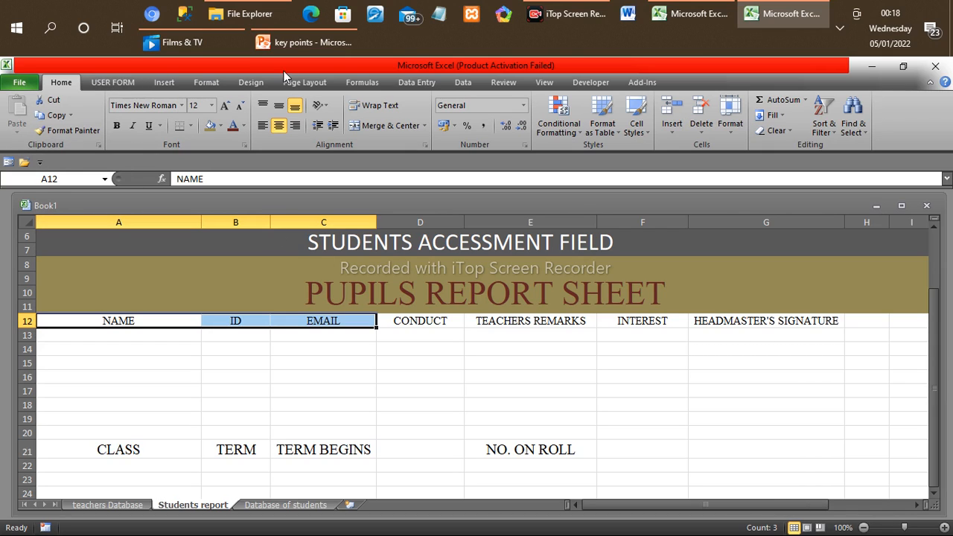
{"action": "left_click", "coordinate": [164, 81]}
{"action": "left_click", "coordinate": [57, 123]}
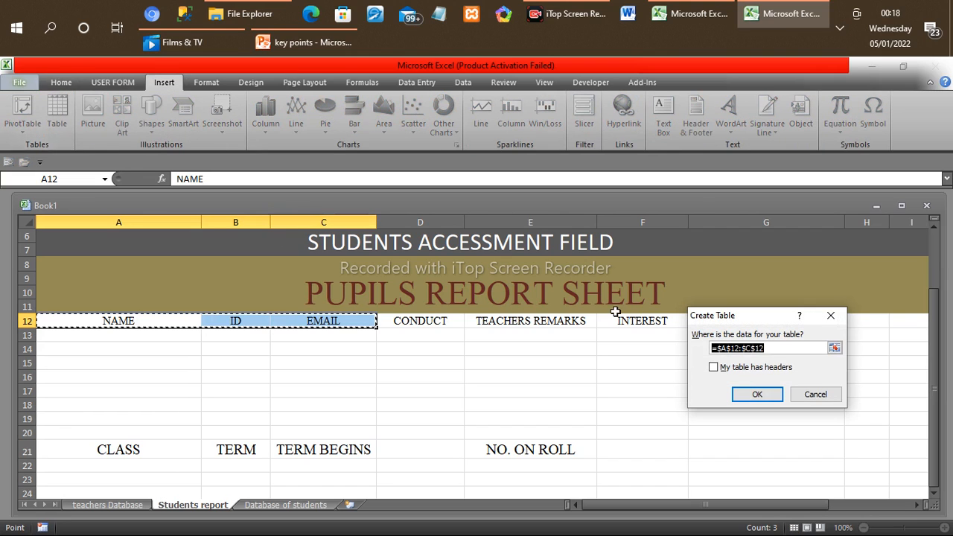
{"action": "left_click", "coordinate": [713, 368]}
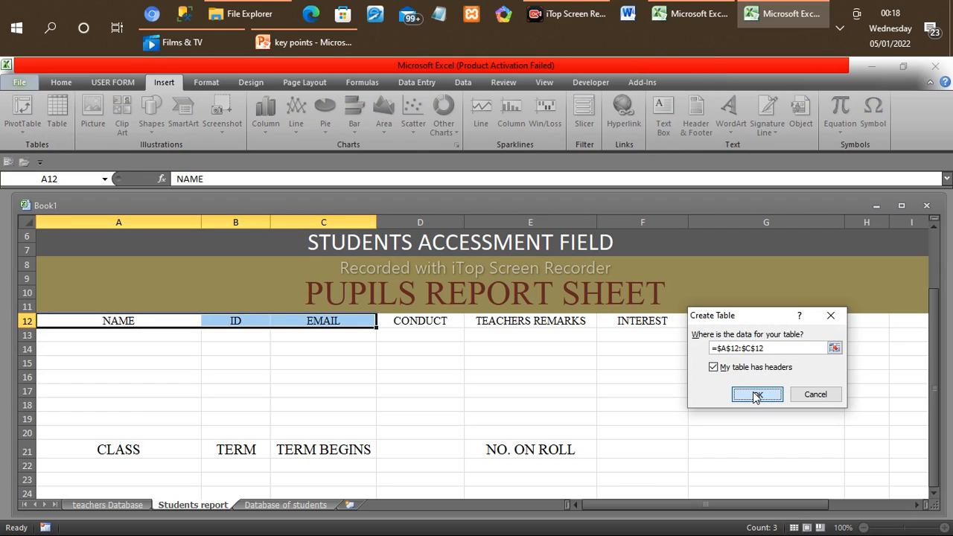
{"action": "left_click", "coordinate": [753, 393]}
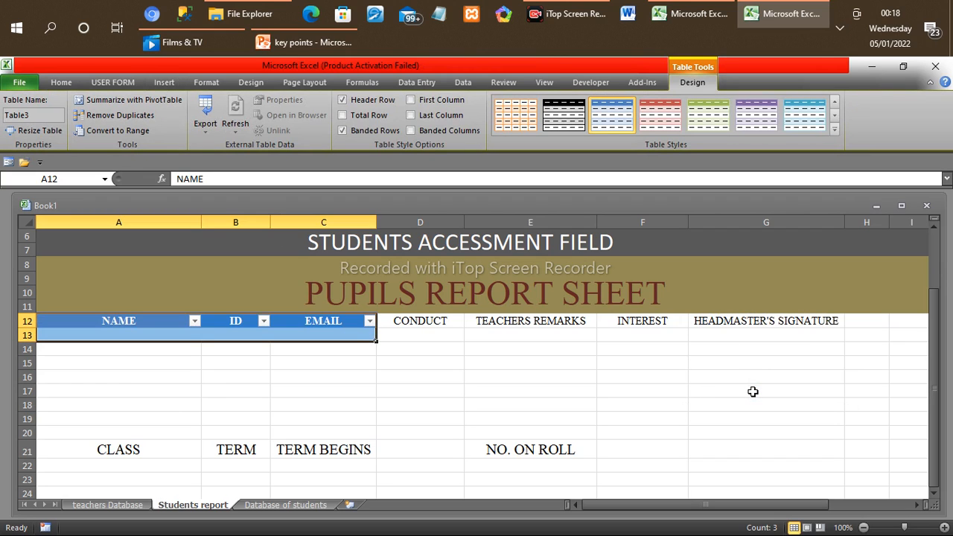
Step: Create a separate table with headers from the CONDUCT heading, using only cell D12 as its range
{"action": "left_click", "coordinate": [424, 320]}
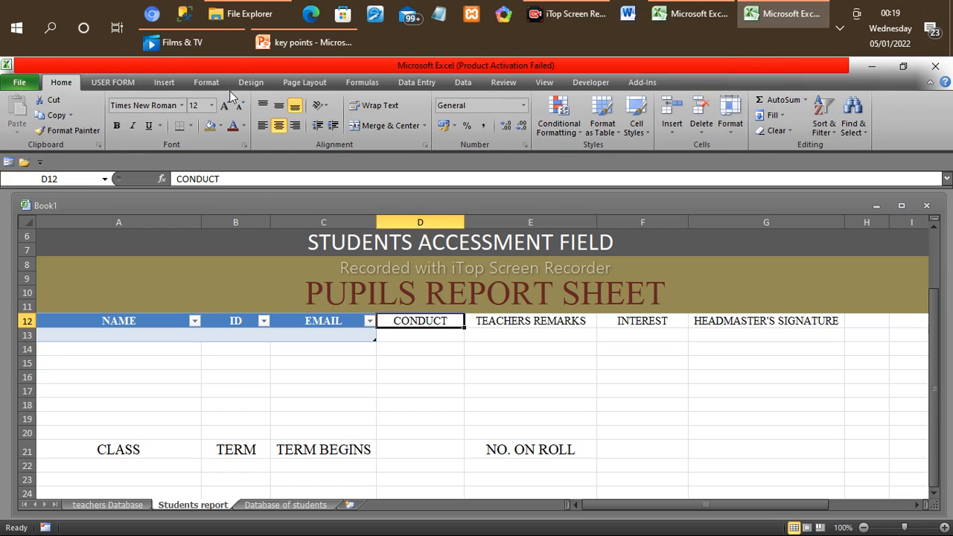
{"action": "left_click", "coordinate": [160, 82]}
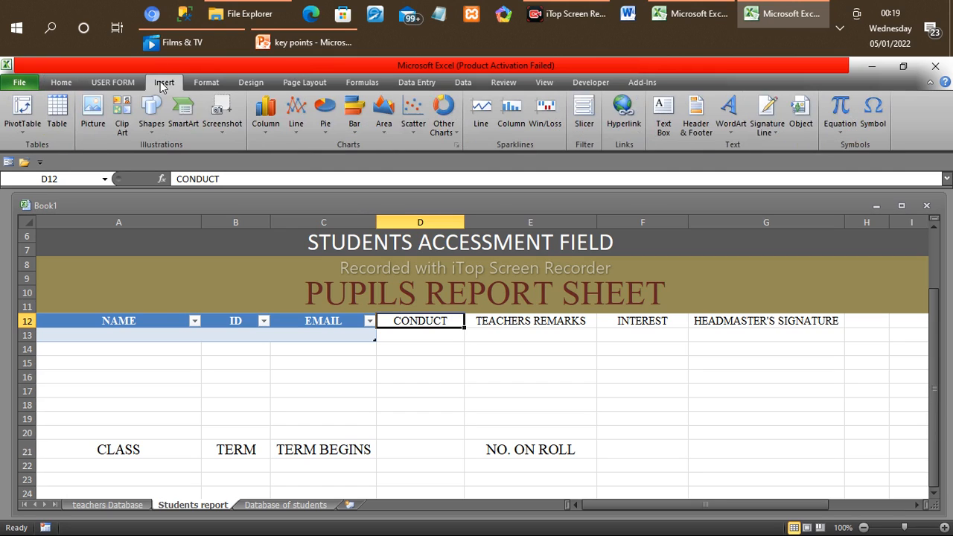
{"action": "left_click", "coordinate": [58, 111]}
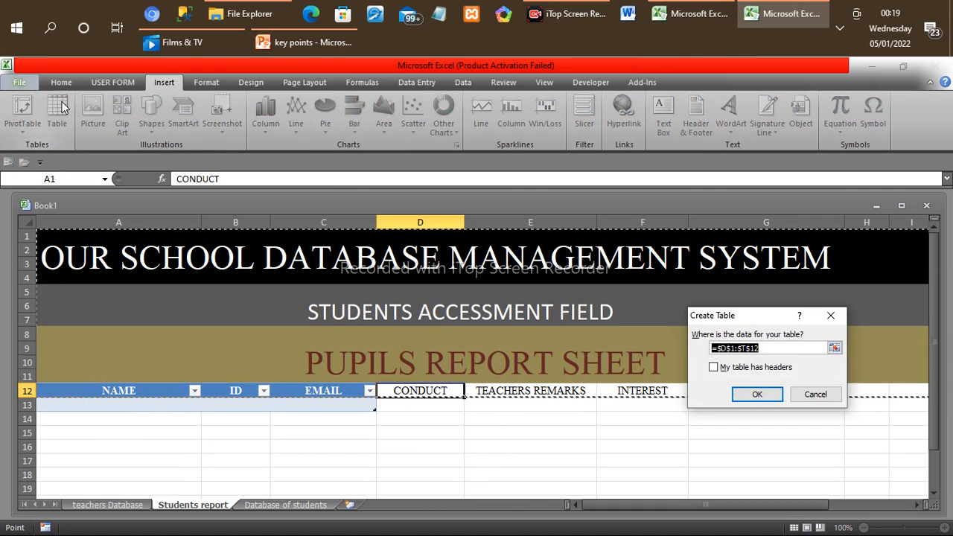
{"action": "left_click", "coordinate": [440, 393]}
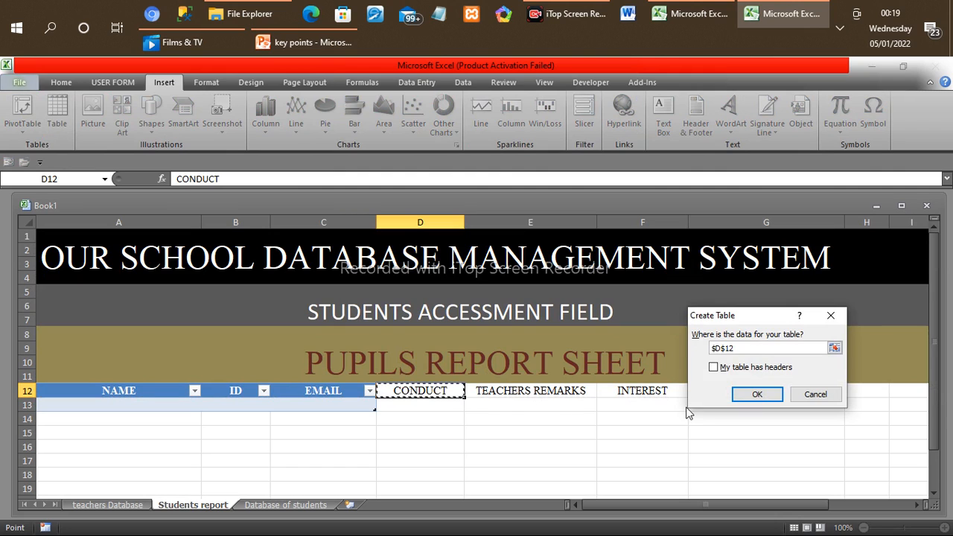
{"action": "left_click", "coordinate": [714, 368]}
{"action": "left_click", "coordinate": [756, 396]}
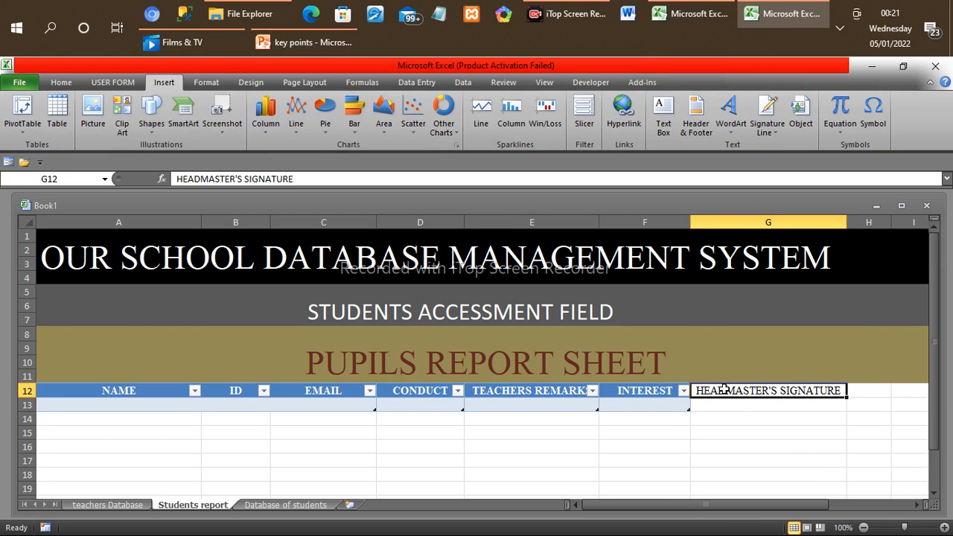
Step: Create a table with headers from the HEADMASTER'S SIGNATURE heading, using only cell G12 as its range
{"action": "left_click", "coordinate": [60, 111]}
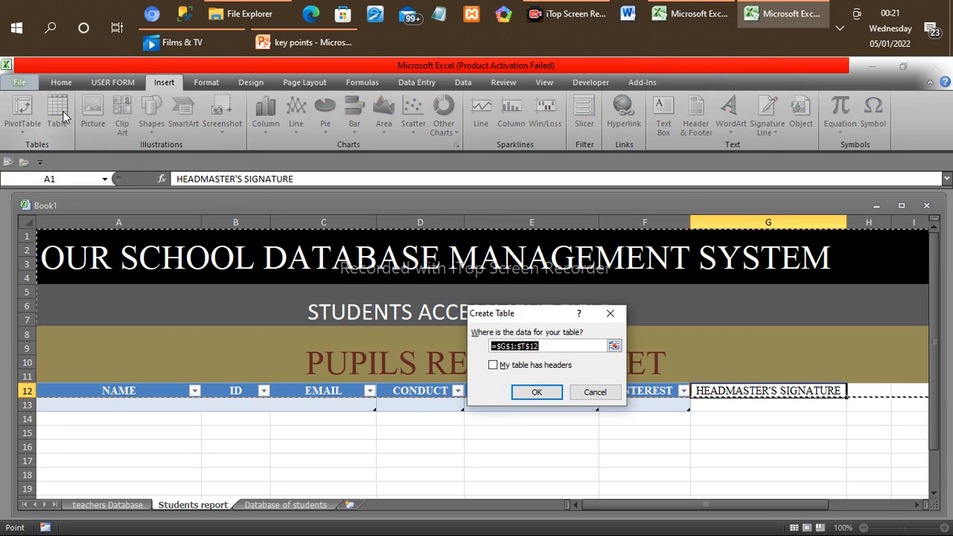
{"action": "left_click", "coordinate": [732, 391]}
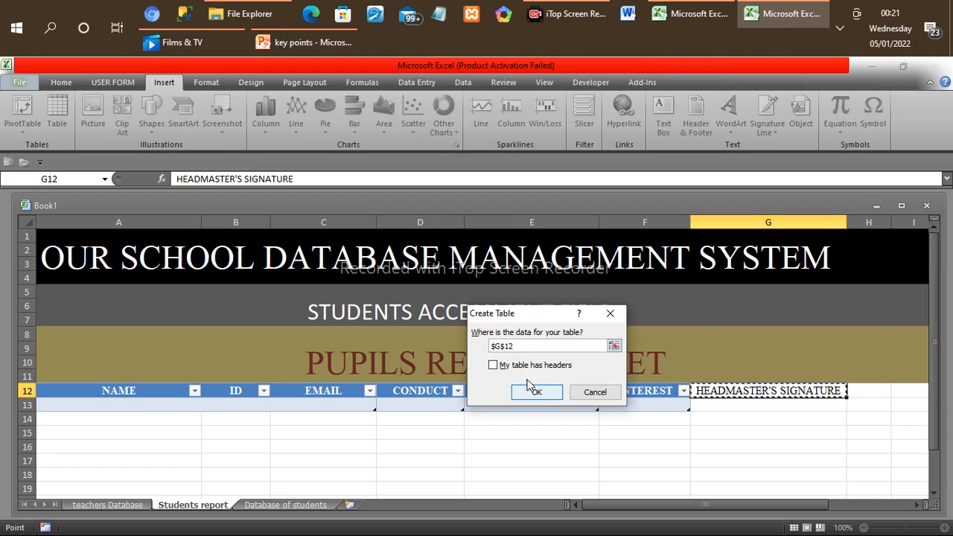
{"action": "left_click", "coordinate": [493, 365]}
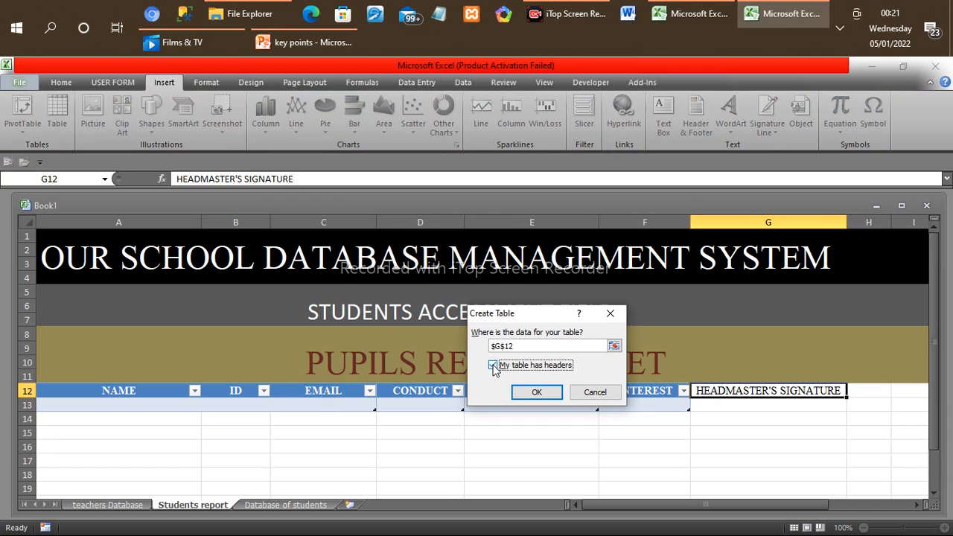
{"action": "left_click", "coordinate": [536, 393]}
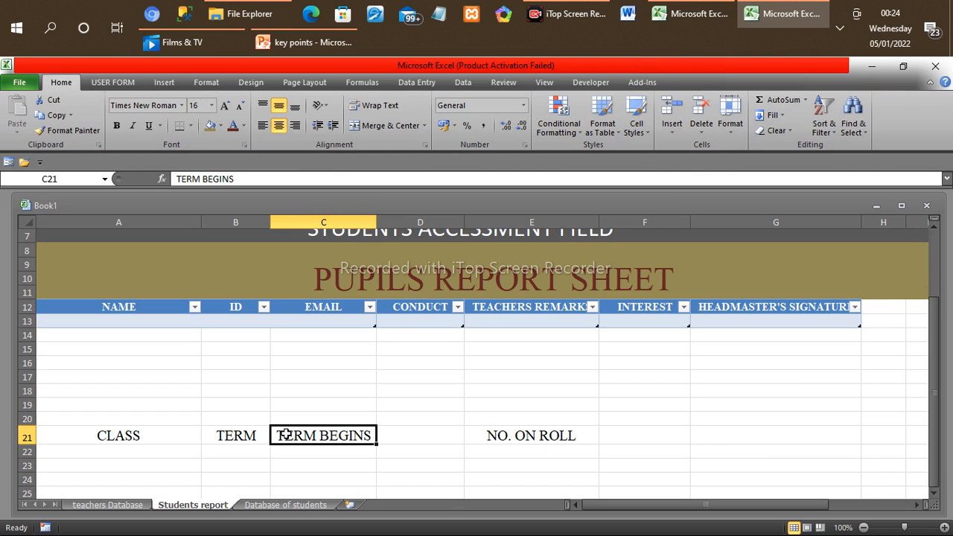
Step: Move the TERM BEGINS heading from C21 to D21 and enter DATE in C21
{"action": "key", "text": "ctrl+c"}
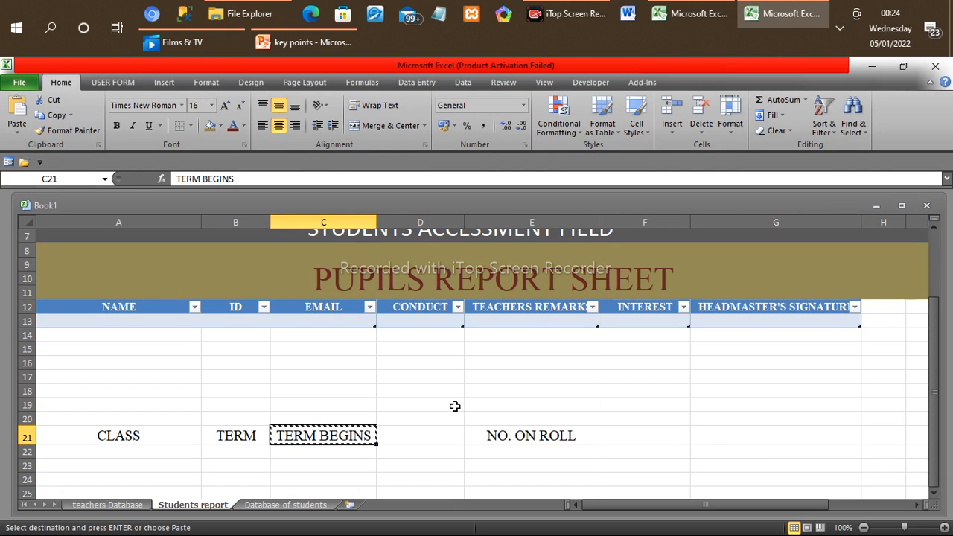
{"action": "left_click", "coordinate": [419, 441]}
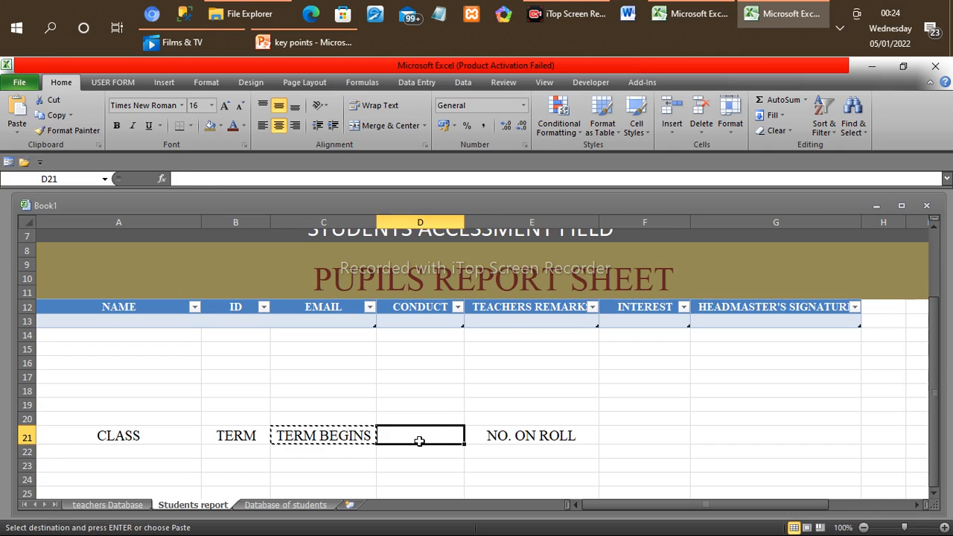
{"action": "key", "text": "ctrl+v"}
{"action": "left_click", "coordinate": [301, 437]}
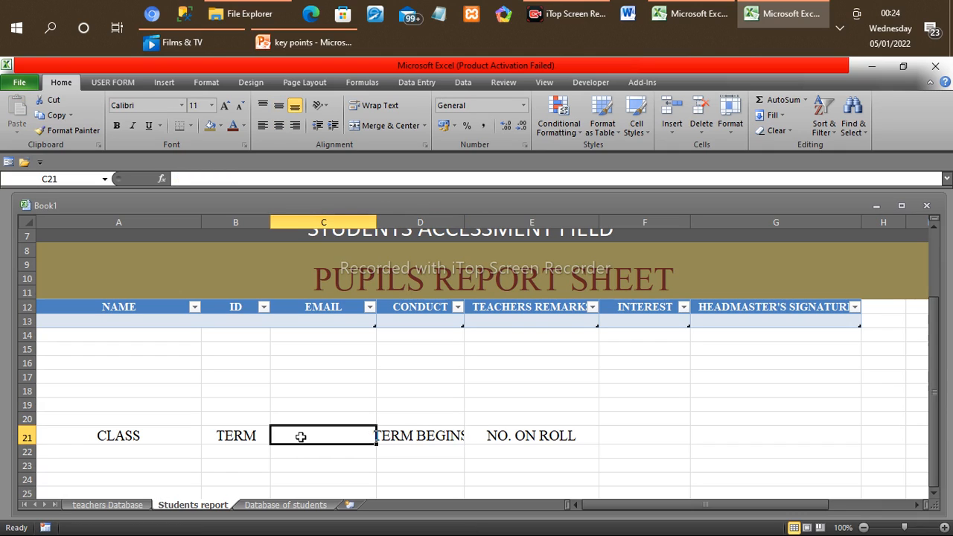
{"action": "type", "text": "D"}
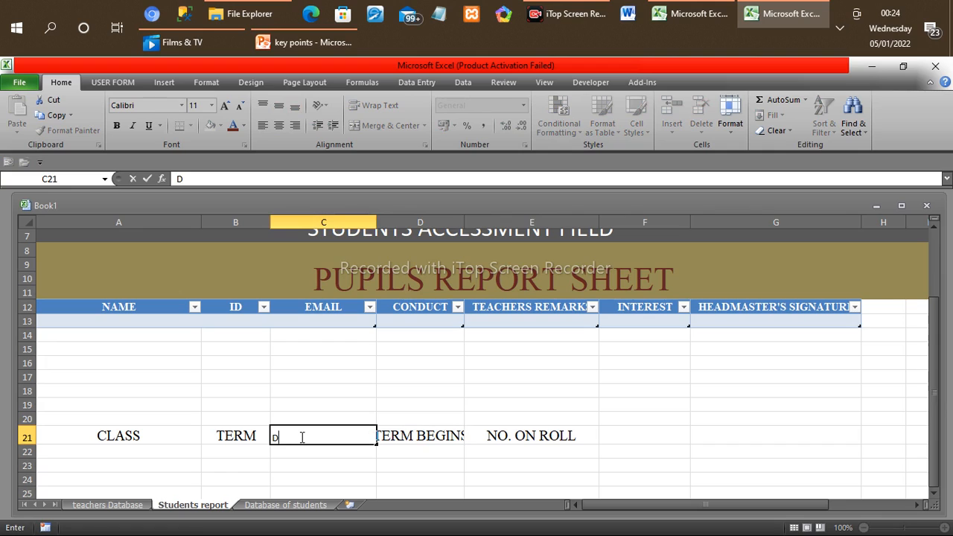
{"action": "type", "text": "ATE"}
Step: Set the headings in A21:E21 to Times New Roman, size 16, and widen column D to fit TERM BEGINS
{"action": "left_click_drag", "start_coordinate": [104, 437], "coordinate": [515, 435]}
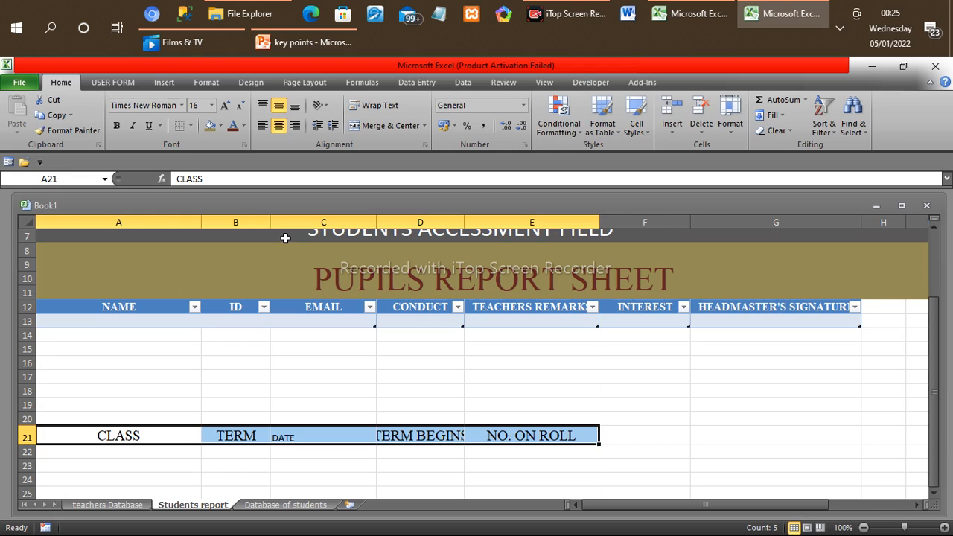
{"action": "left_click", "coordinate": [212, 108]}
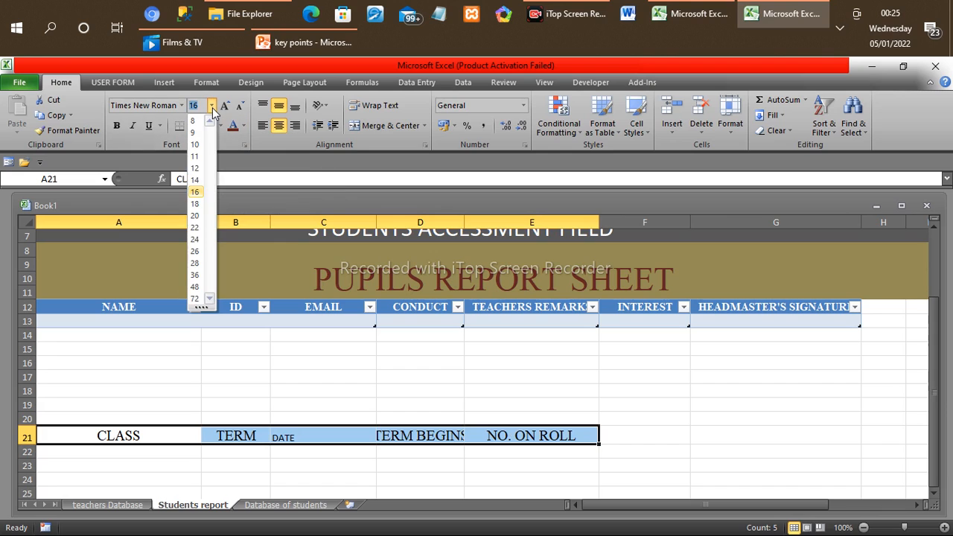
{"action": "left_click", "coordinate": [196, 192]}
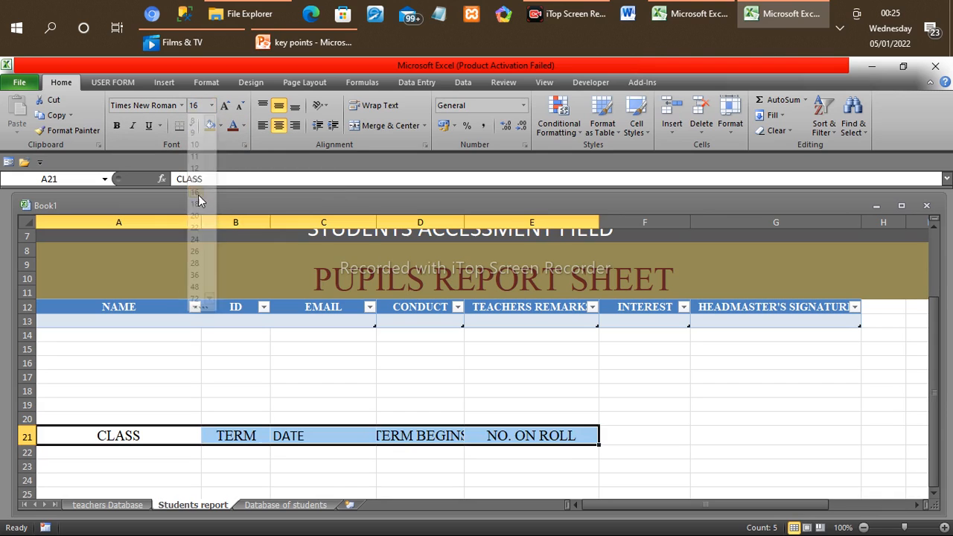
{"action": "left_click", "coordinate": [182, 105]}
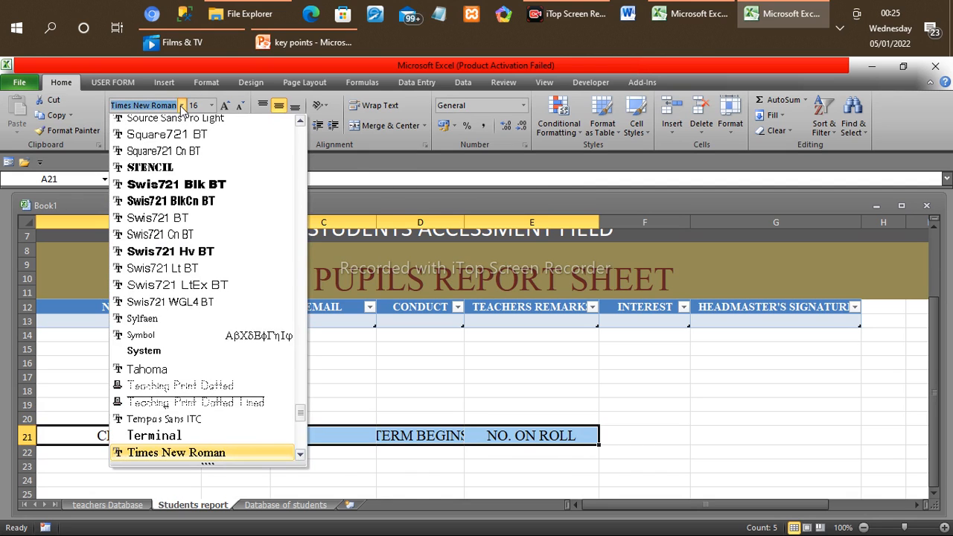
{"action": "left_click", "coordinate": [203, 453]}
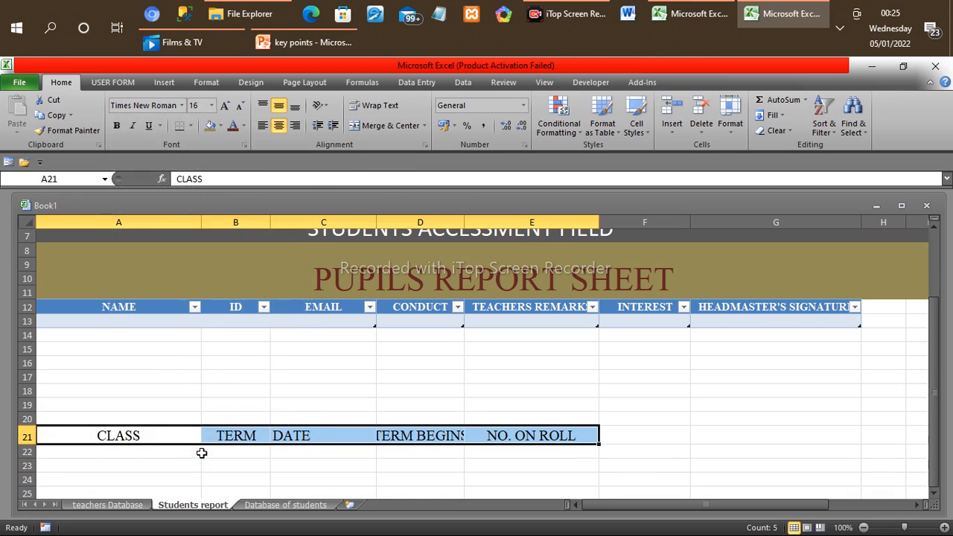
{"action": "left_click", "coordinate": [320, 404]}
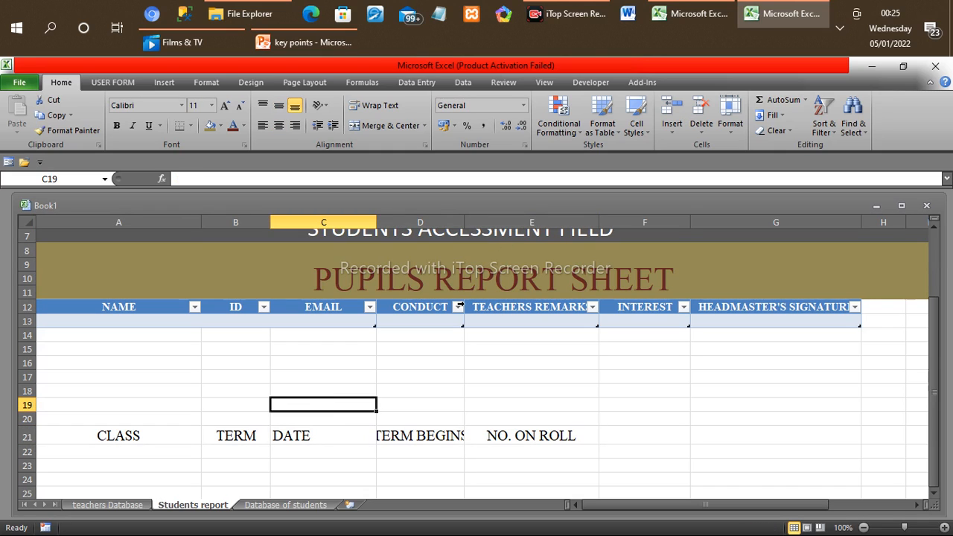
{"action": "left_click_drag", "start_coordinate": [463, 221], "coordinate": [482, 220]}
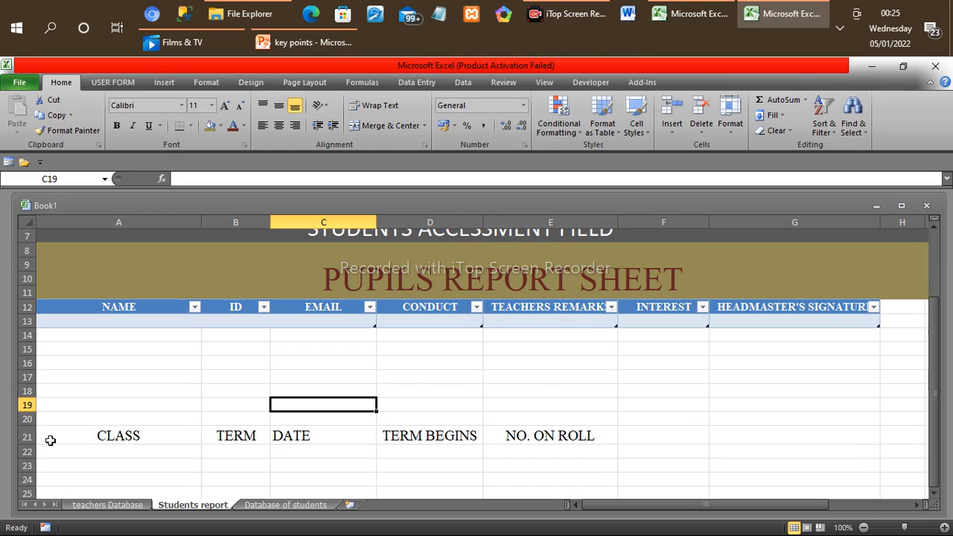
Step: Convert the headings from CLASS to NO. ON ROLL in A21:E21 into a table with headers
{"action": "left_click_drag", "start_coordinate": [47, 440], "coordinate": [612, 438]}
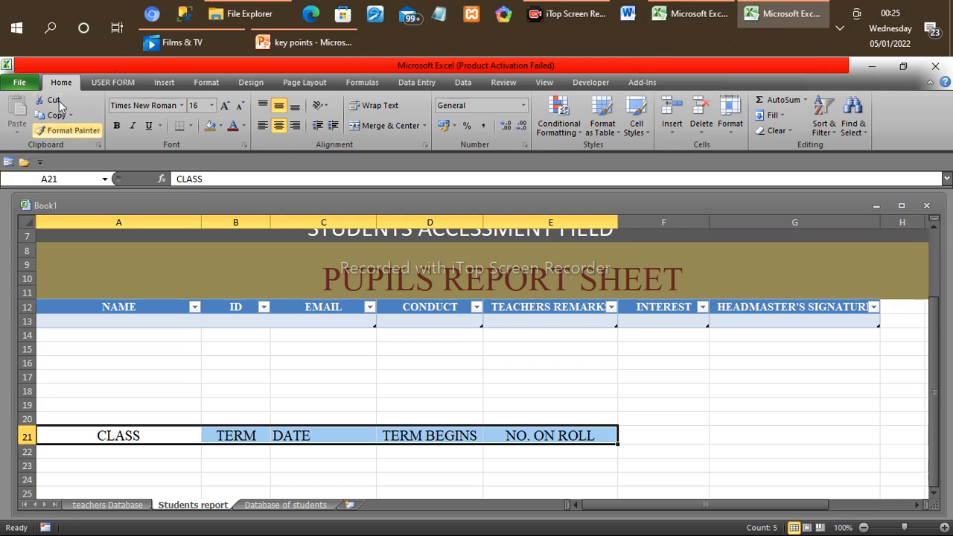
{"action": "left_click", "coordinate": [163, 82]}
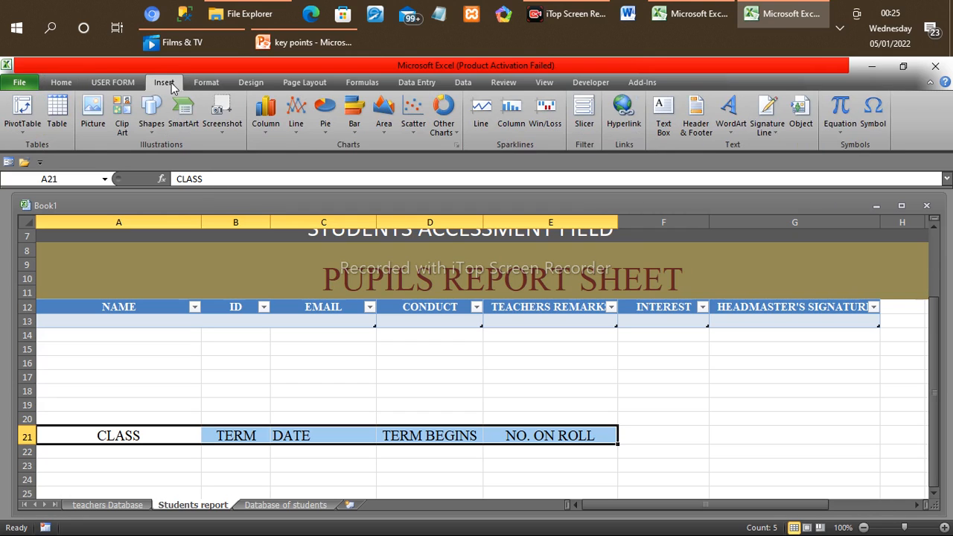
{"action": "left_click", "coordinate": [56, 112]}
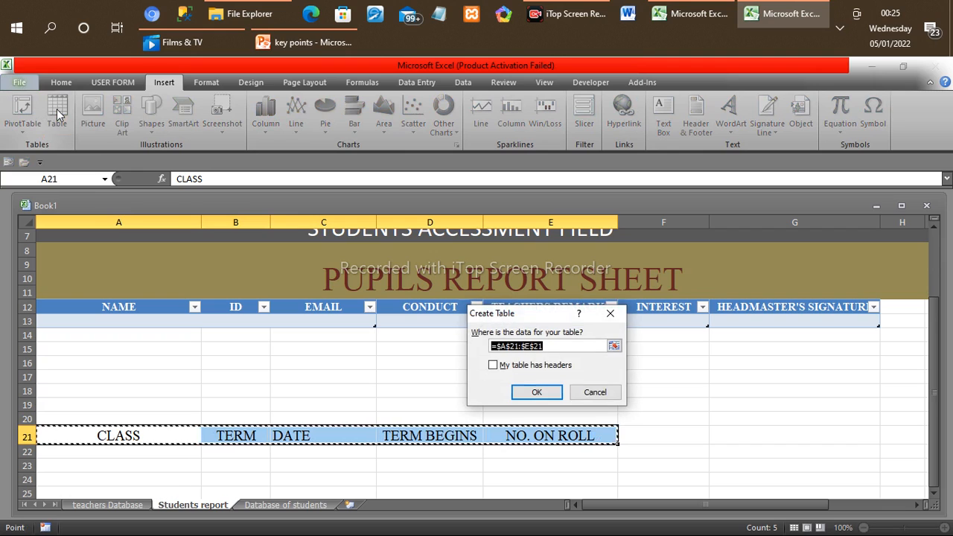
{"action": "left_click", "coordinate": [494, 365]}
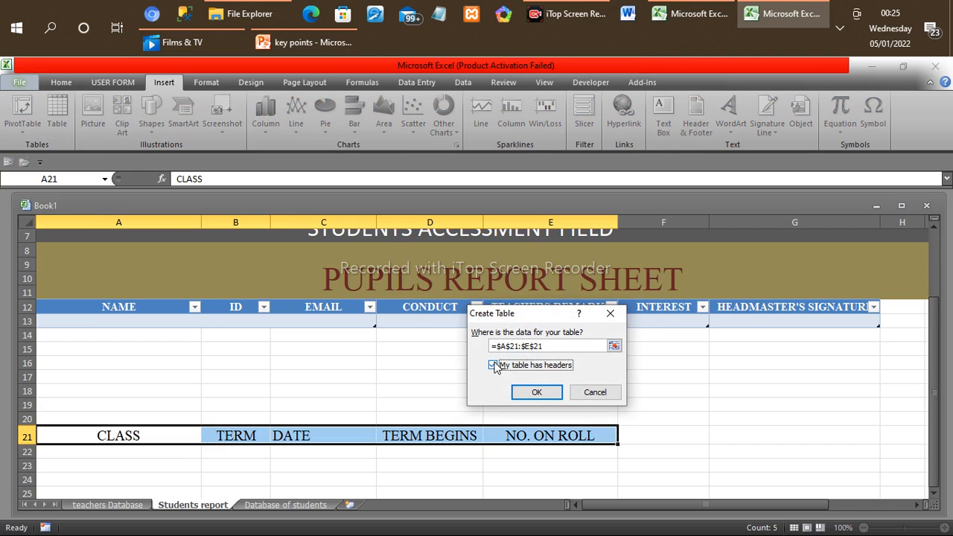
{"action": "left_click", "coordinate": [537, 393]}
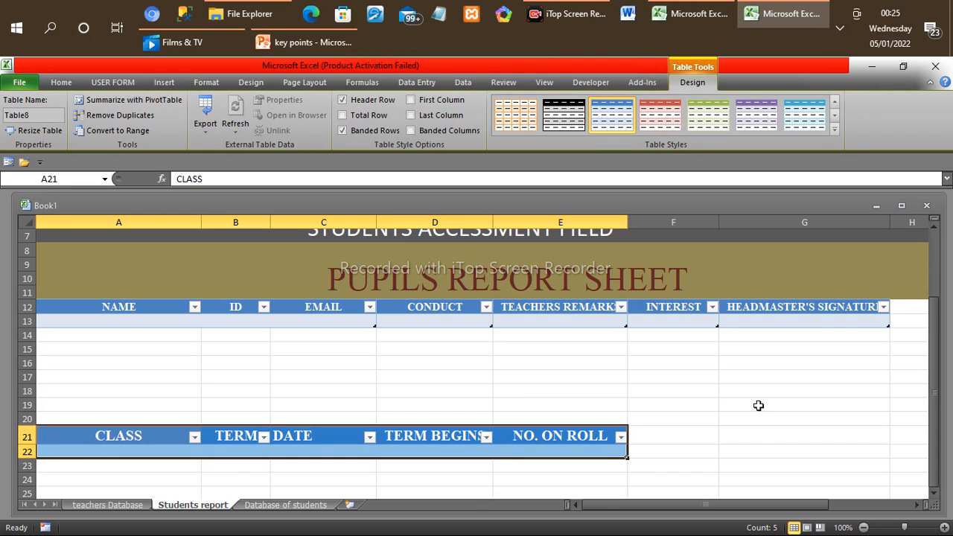
{"action": "scroll", "coordinate": [770, 467], "scroll_direction": "down", "scroll_amount": 2}
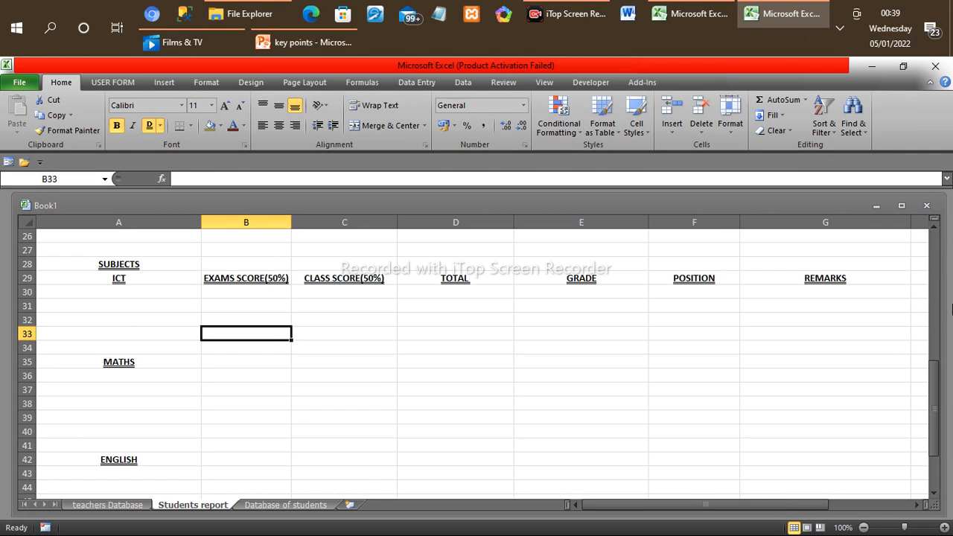
{"action": "left_click", "coordinate": [935, 248]}
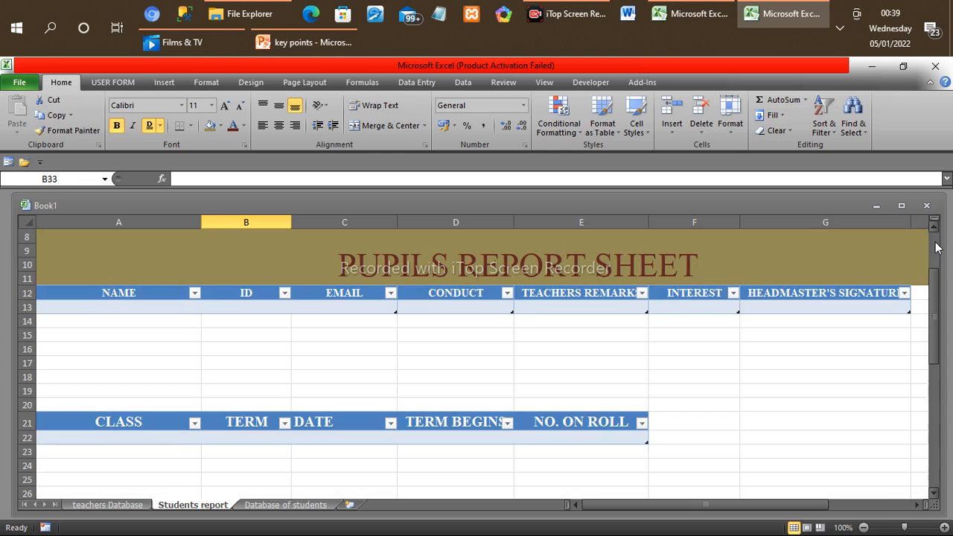
{"action": "left_click", "coordinate": [935, 395]}
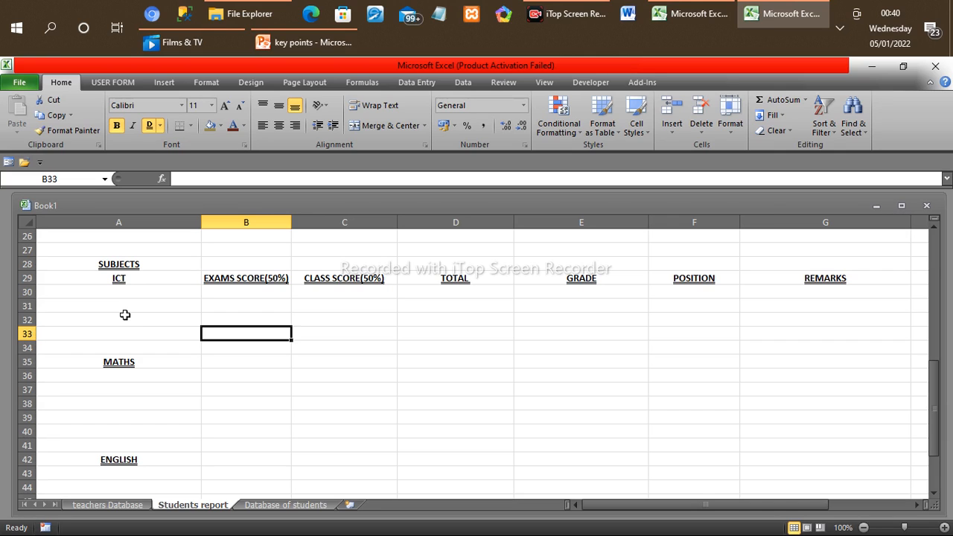
Step: Create a table with headers from the ICT heading, using only cell A29 as its range
{"action": "left_click", "coordinate": [120, 280]}
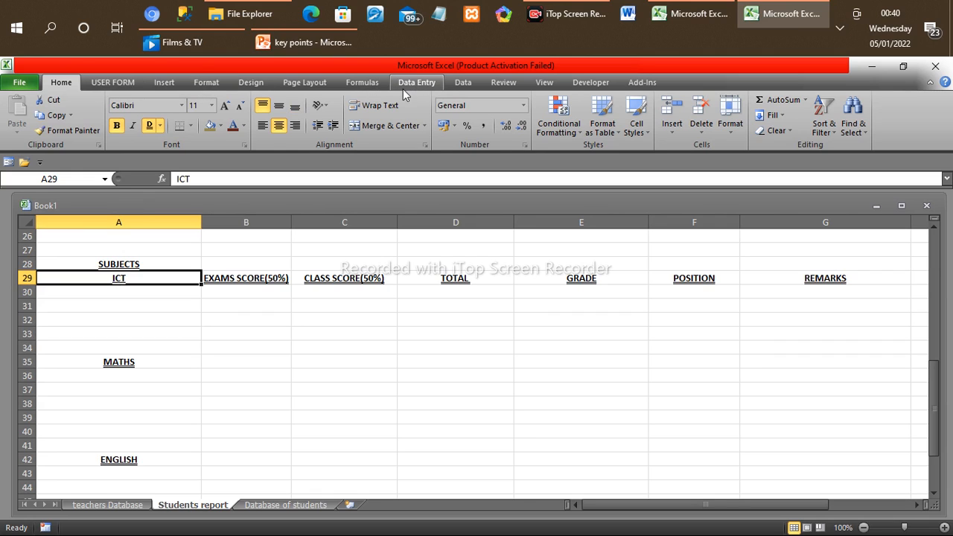
{"action": "left_click", "coordinate": [160, 82]}
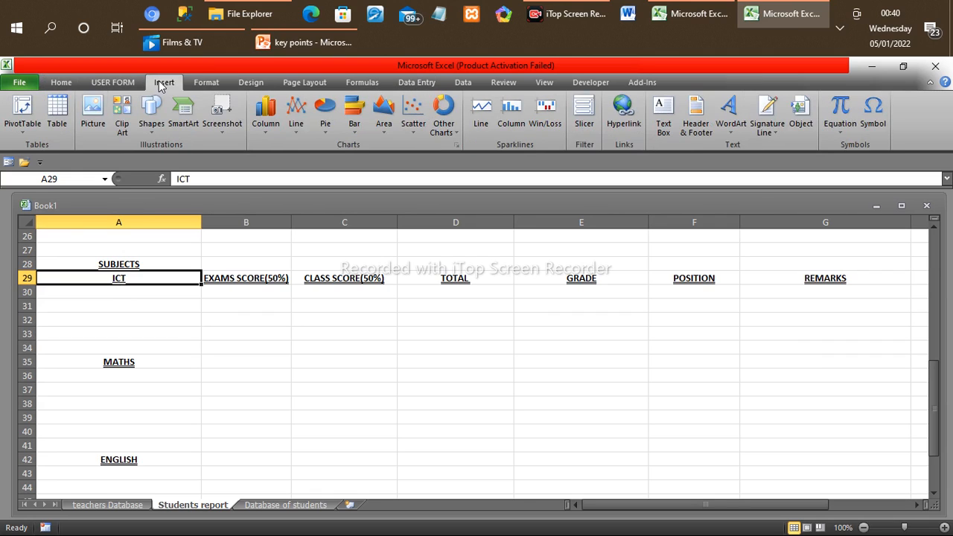
{"action": "left_click", "coordinate": [55, 114]}
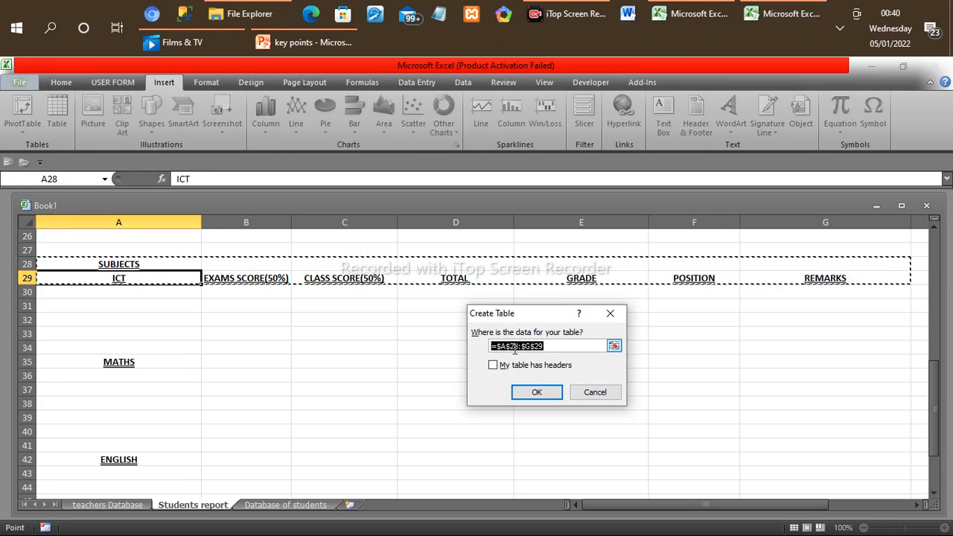
{"action": "left_click", "coordinate": [153, 278]}
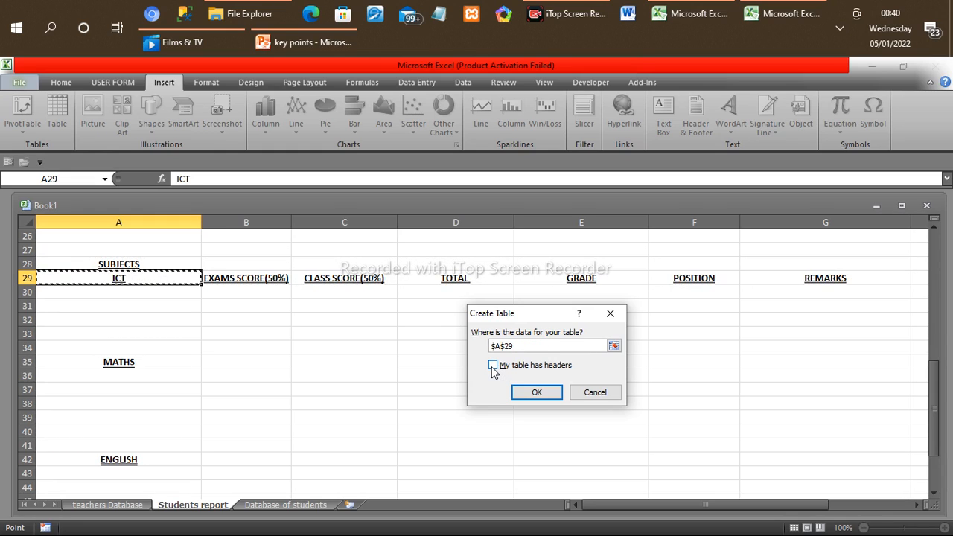
{"action": "left_click", "coordinate": [493, 366]}
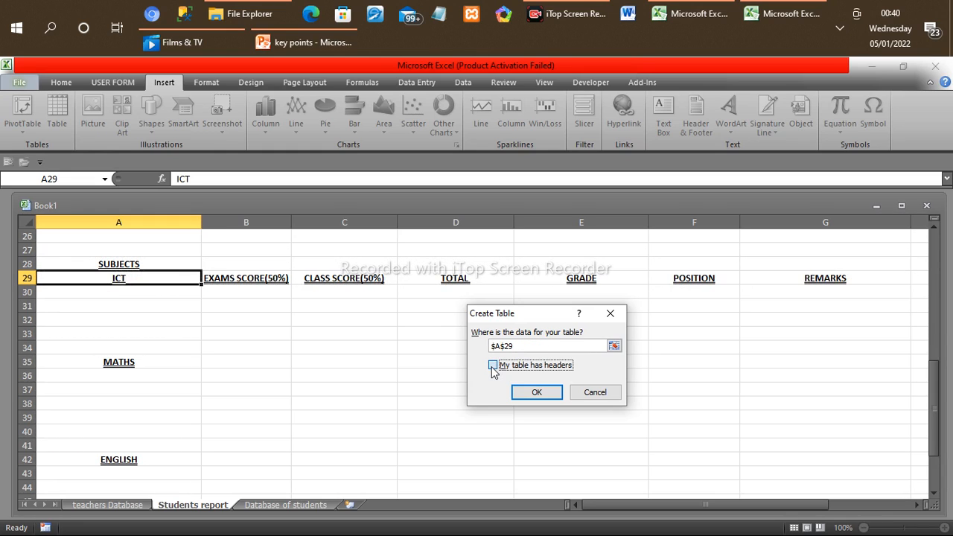
{"action": "left_click", "coordinate": [536, 392]}
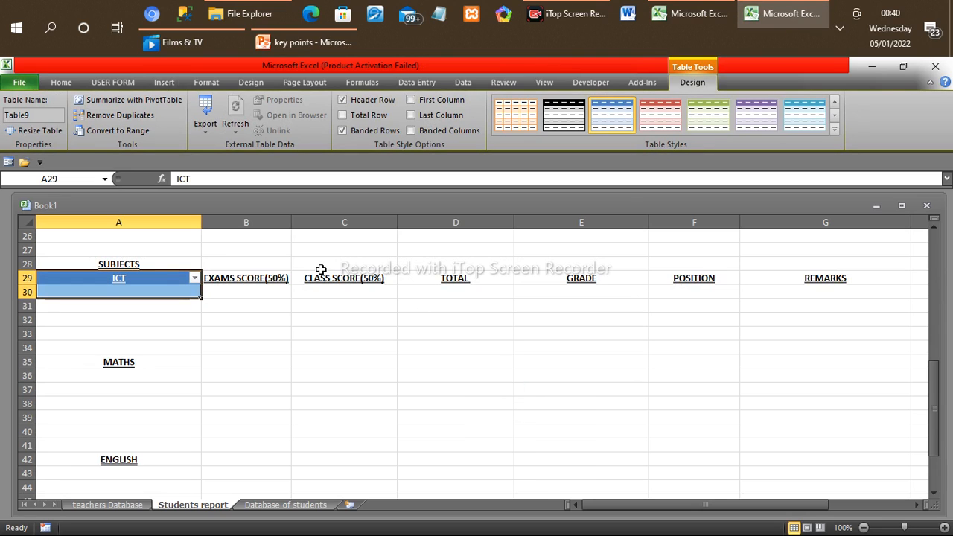
{"action": "left_click", "coordinate": [280, 277]}
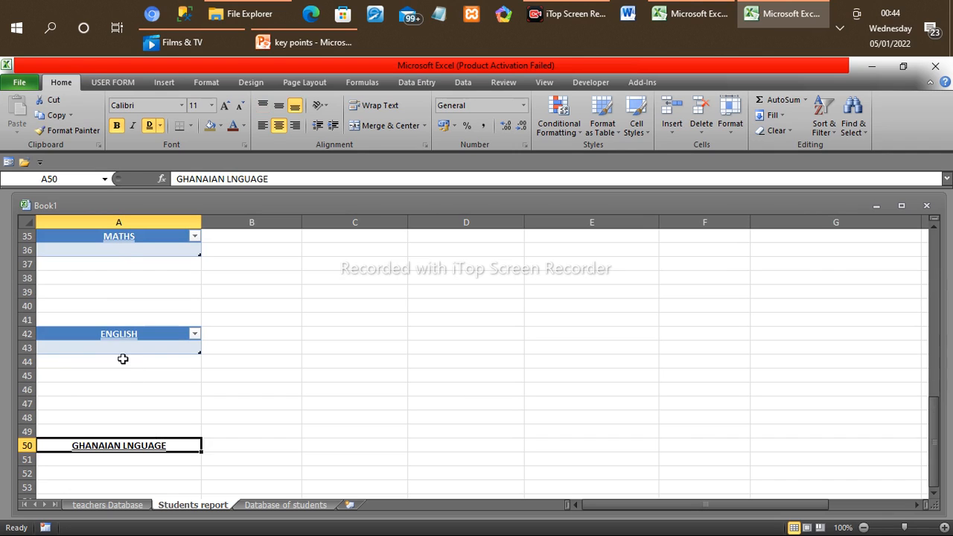
Step: Create a table with headers from the GHANAIAN LNGUAGE heading in A50
{"action": "left_click", "coordinate": [168, 83]}
{"action": "left_click", "coordinate": [53, 115]}
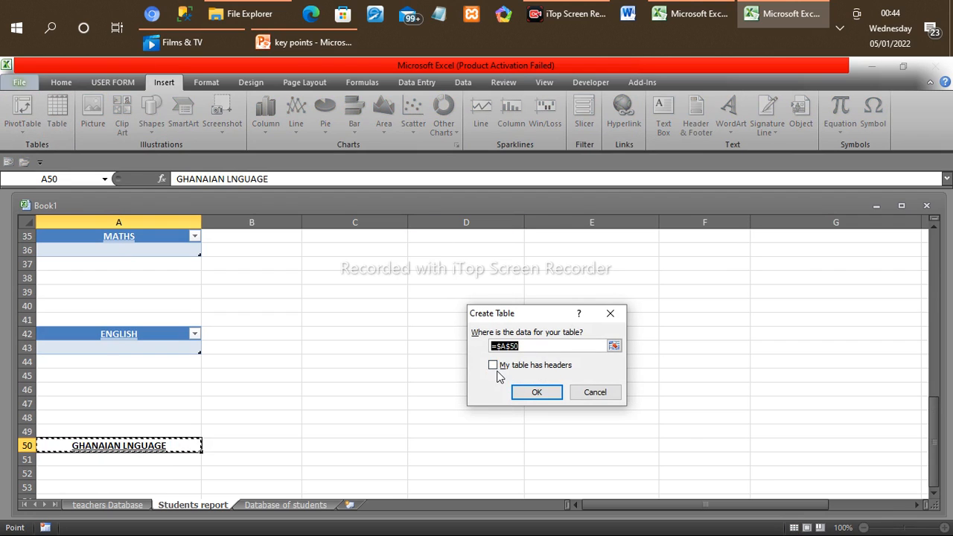
{"action": "left_click", "coordinate": [493, 365]}
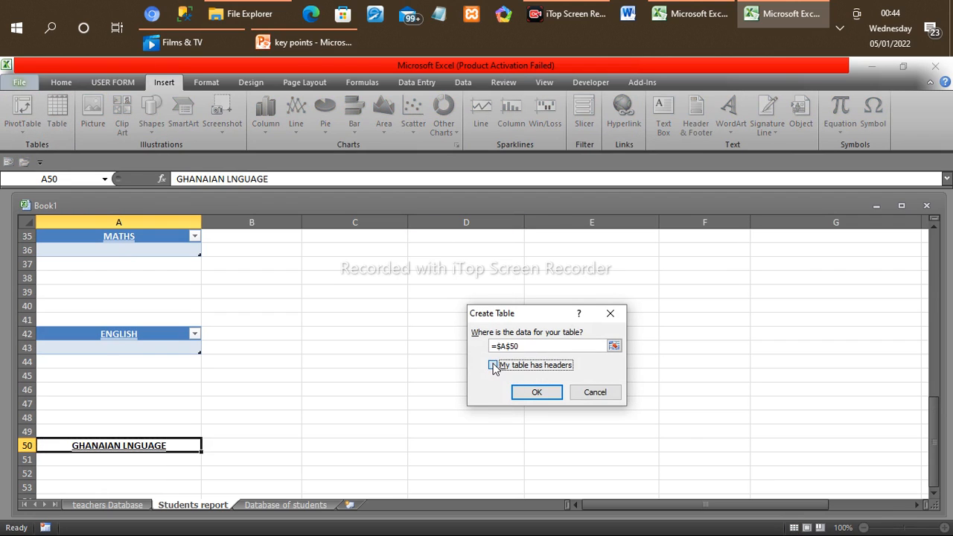
{"action": "left_click", "coordinate": [536, 394]}
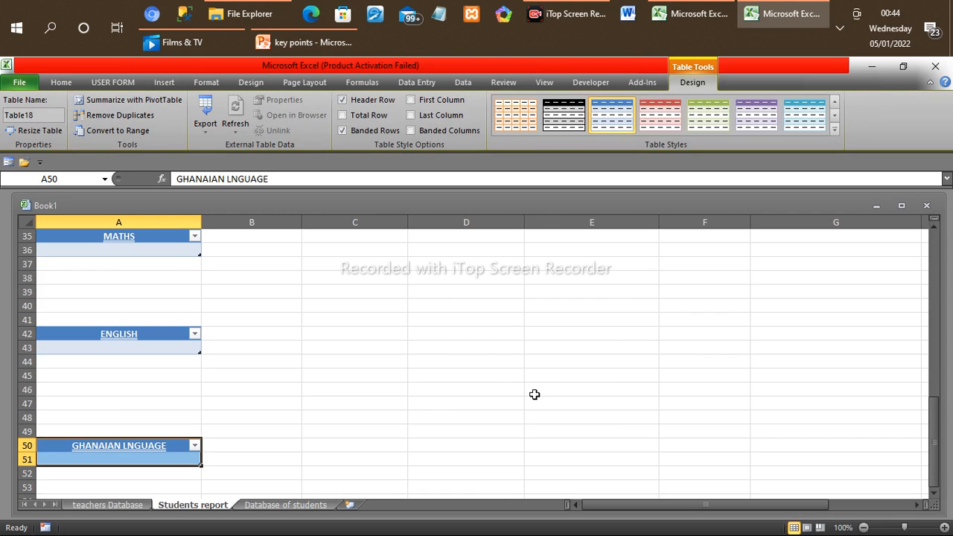
Step: Apply the orange bordered light style to the ICT table and the black medium style with banded rows to the EXAMS SCORE(50%) table
{"action": "left_click", "coordinate": [937, 271]}
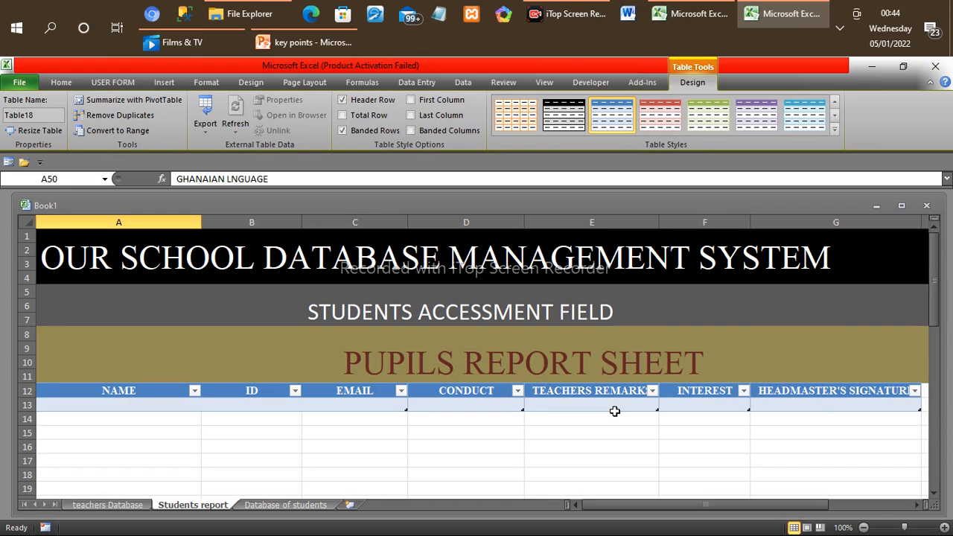
{"action": "left_click", "coordinate": [936, 381]}
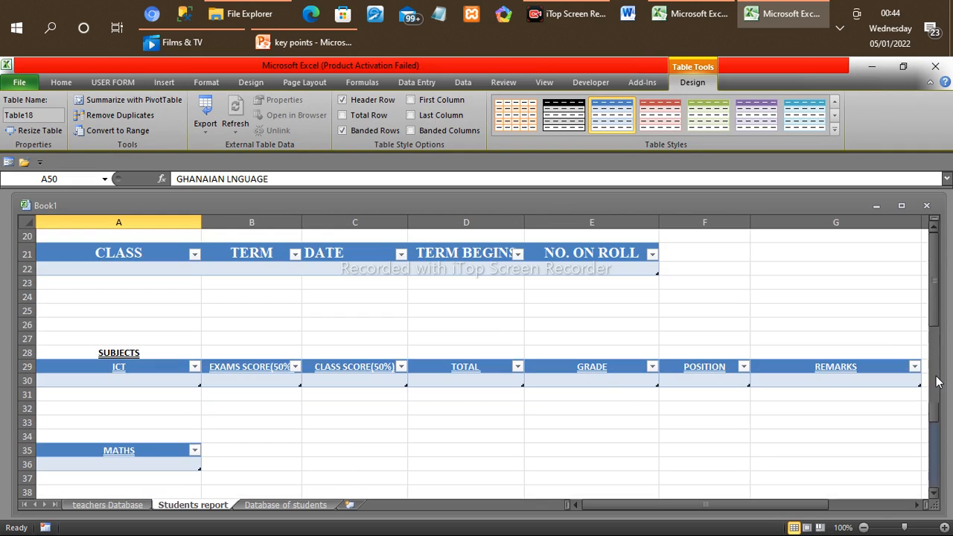
{"action": "left_click", "coordinate": [937, 436]}
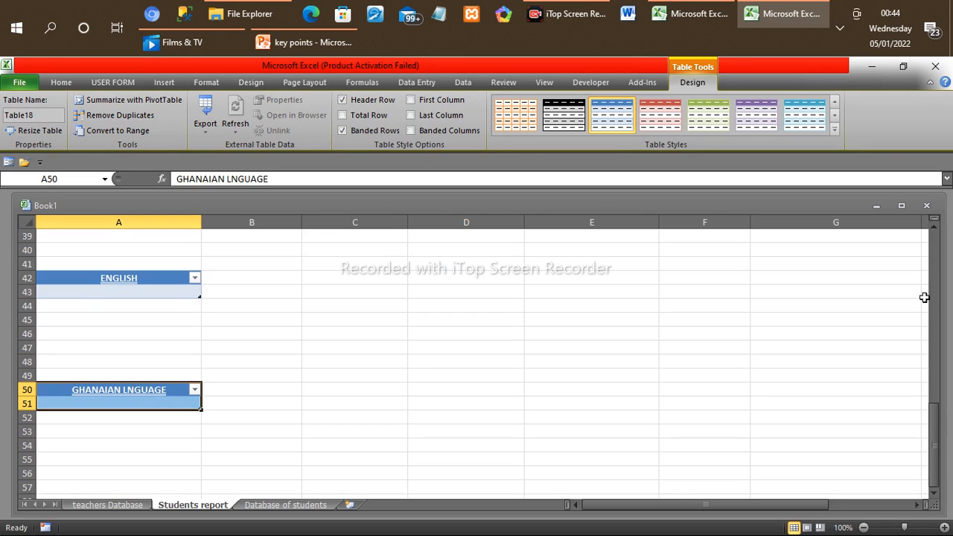
{"action": "left_click", "coordinate": [934, 249]}
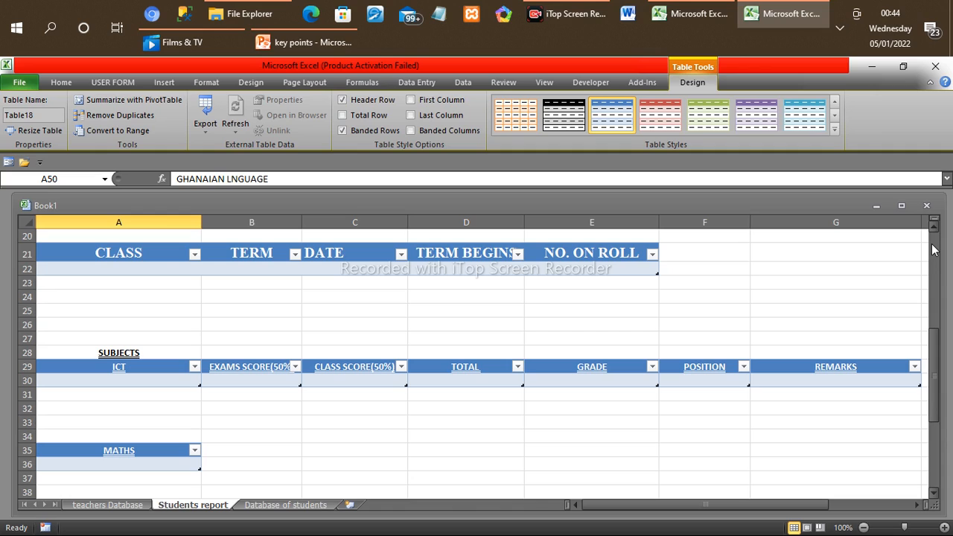
{"action": "left_click", "coordinate": [141, 367]}
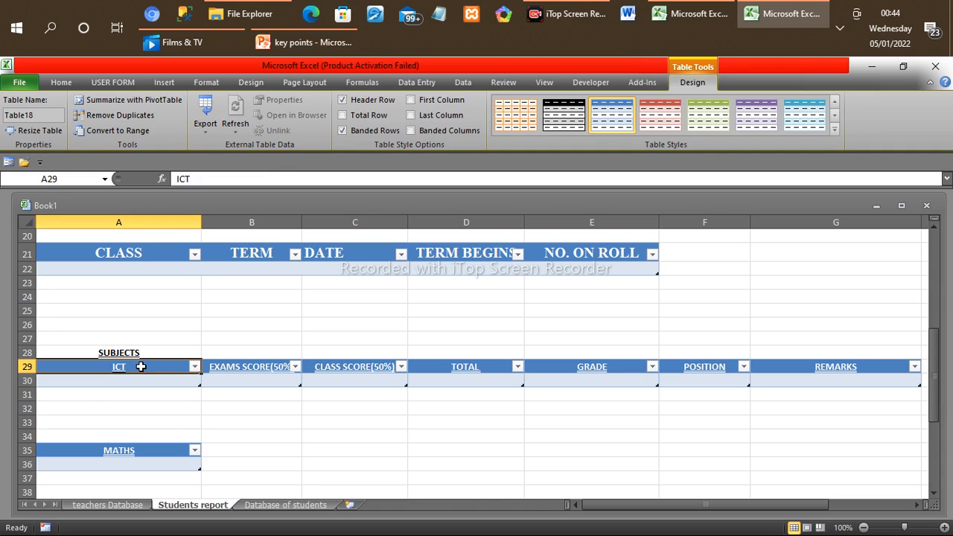
{"action": "left_click", "coordinate": [516, 125]}
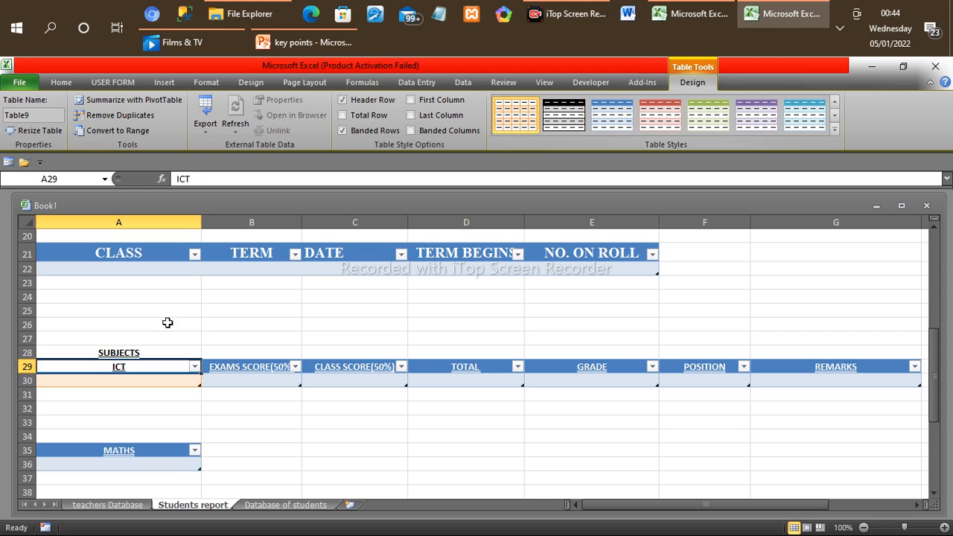
{"action": "left_click", "coordinate": [235, 369]}
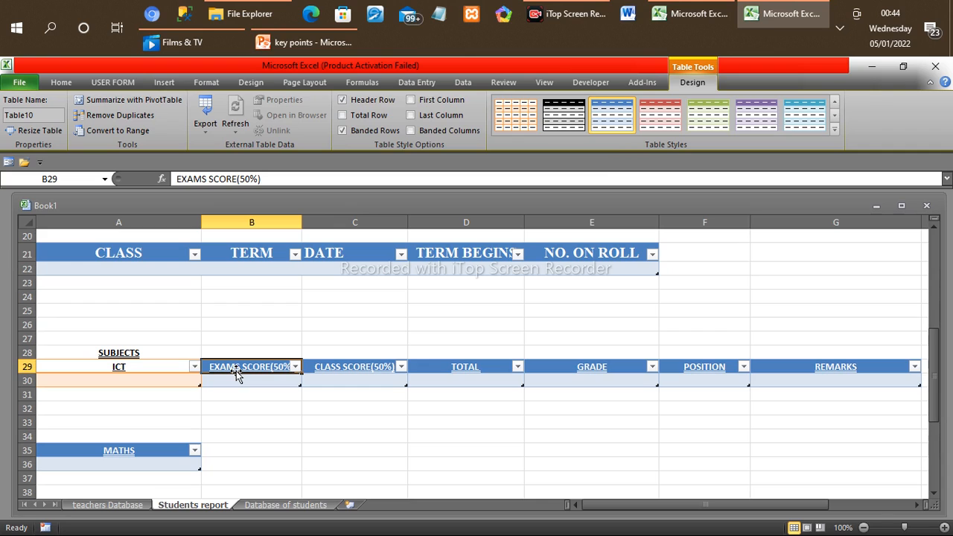
{"action": "left_click", "coordinate": [580, 122]}
Step: Apply the red medium table style to the TOTAL table and the green medium style to the GRADE table in row 29
{"action": "left_click", "coordinate": [362, 366]}
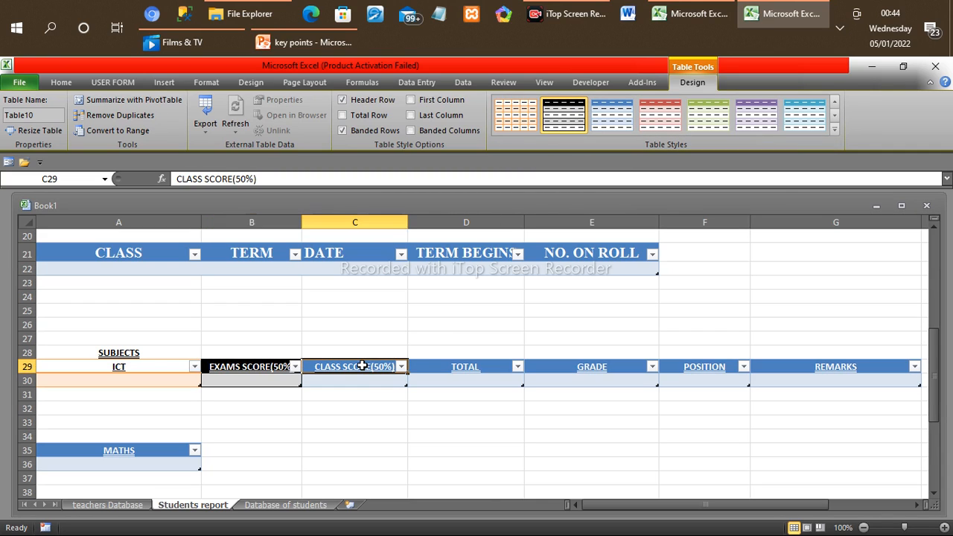
{"action": "left_click", "coordinate": [147, 372]}
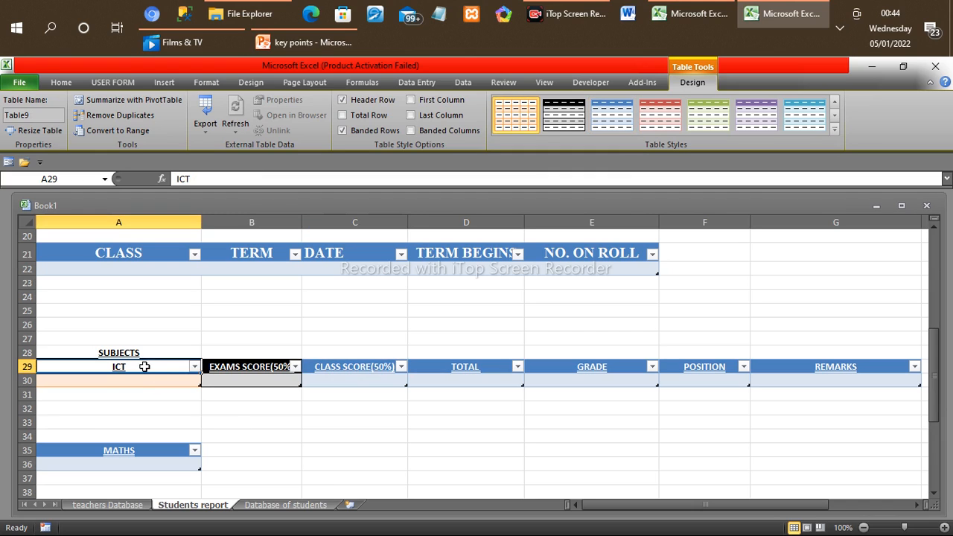
{"action": "left_click", "coordinate": [351, 368]}
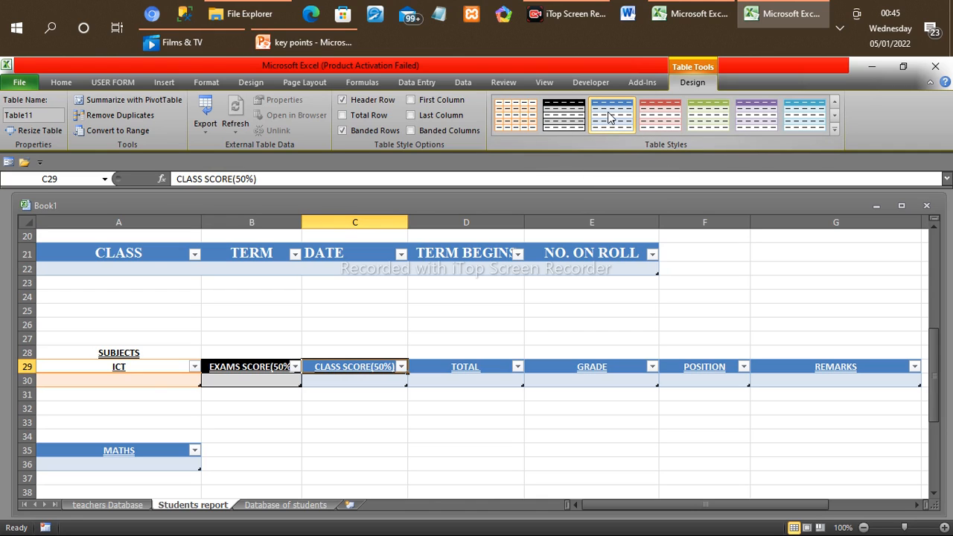
{"action": "left_click", "coordinate": [452, 365]}
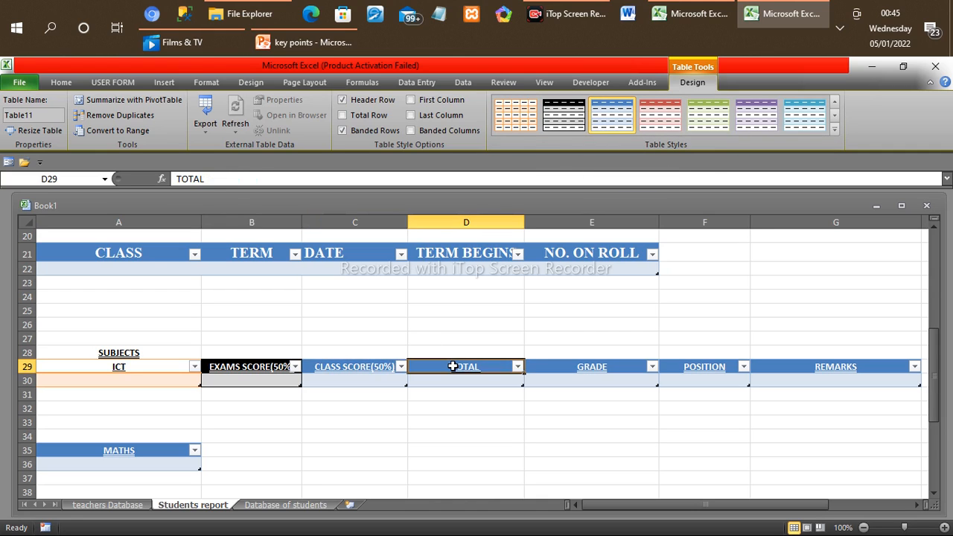
{"action": "left_click", "coordinate": [658, 112]}
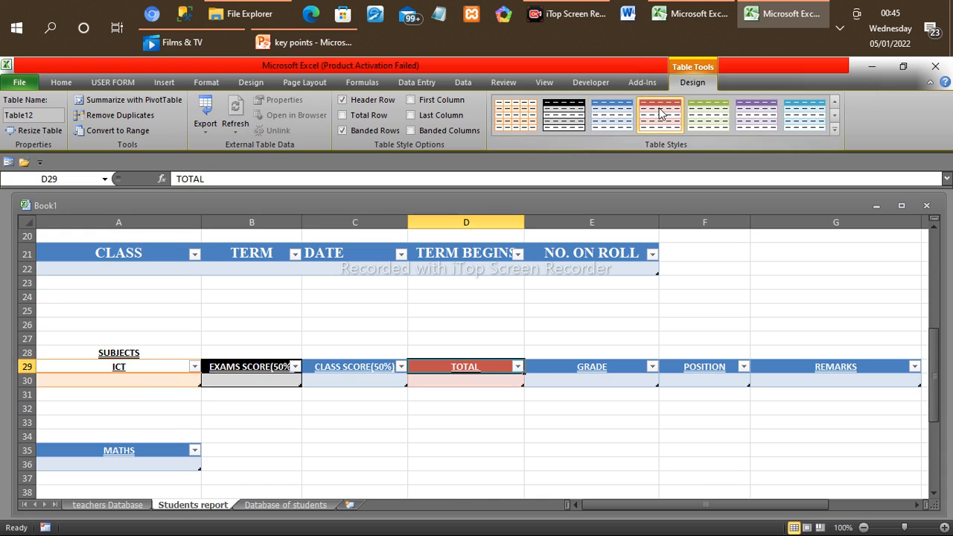
{"action": "left_click", "coordinate": [597, 366]}
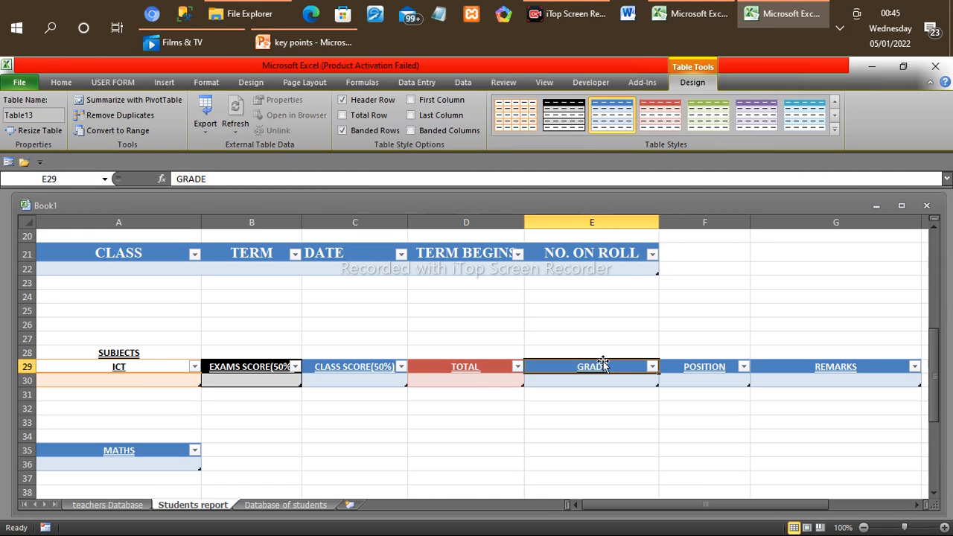
{"action": "left_click", "coordinate": [698, 129]}
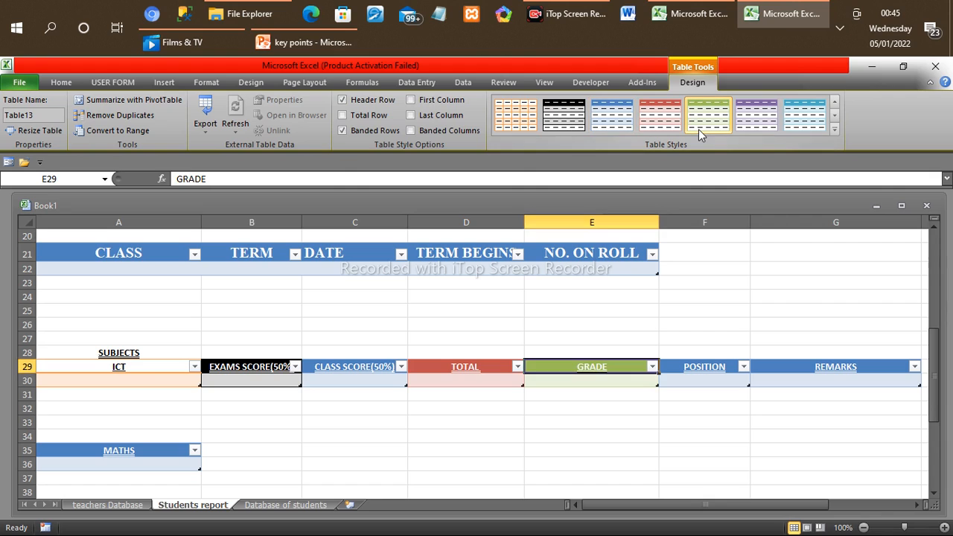
Step: Apply the purple Table Style Medium 5 to the POSITION table and the aqua medium style to the REMARKS table
{"action": "left_click", "coordinate": [700, 370]}
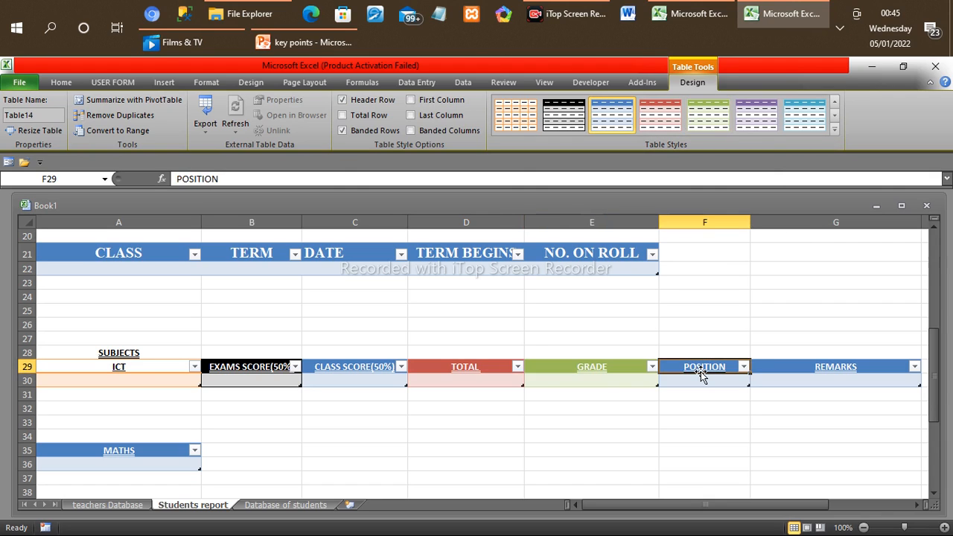
{"action": "left_click", "coordinate": [765, 123]}
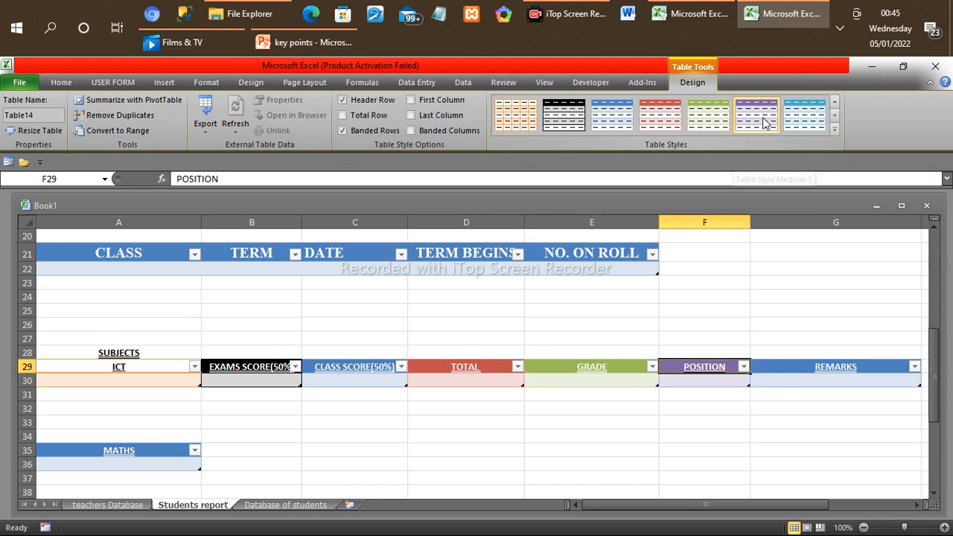
{"action": "left_click", "coordinate": [835, 367]}
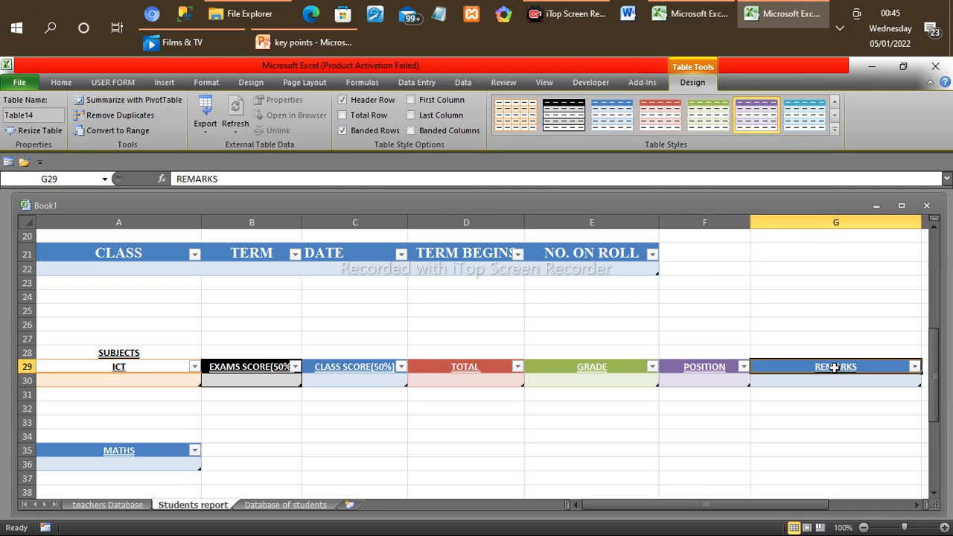
{"action": "left_click", "coordinate": [816, 116]}
Step: Apply the grey medium table style with black gridlines to the MATHS table in A35
{"action": "left_click", "coordinate": [834, 130]}
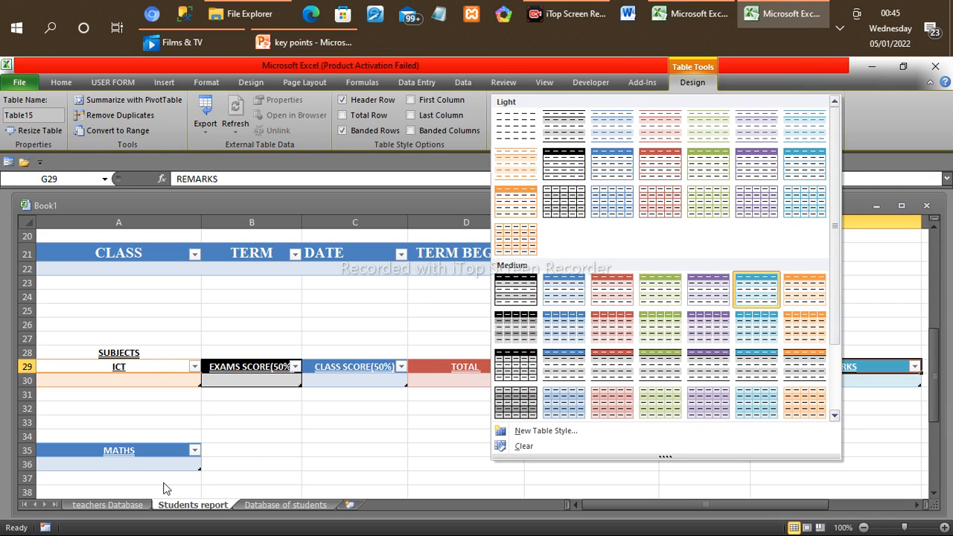
{"action": "left_click", "coordinate": [150, 451]}
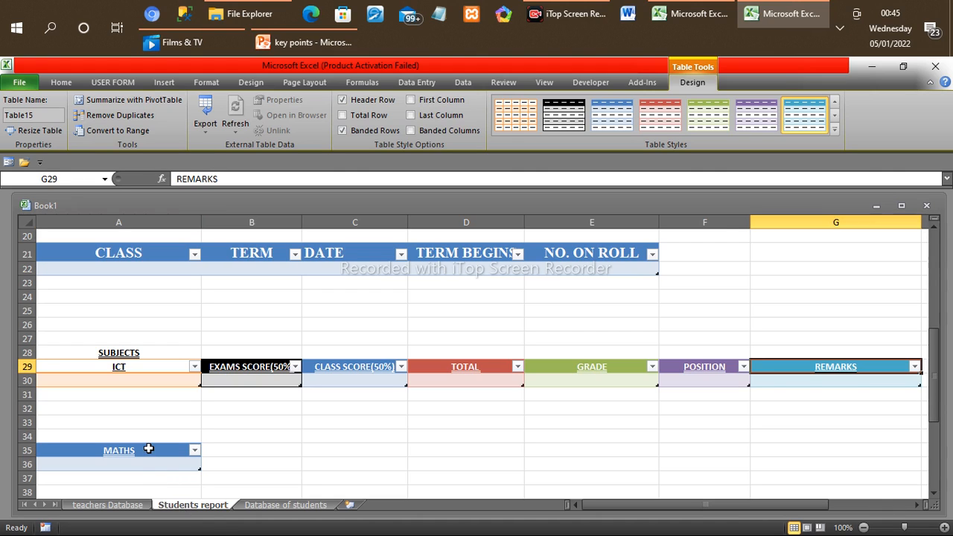
{"action": "left_click", "coordinate": [149, 448]}
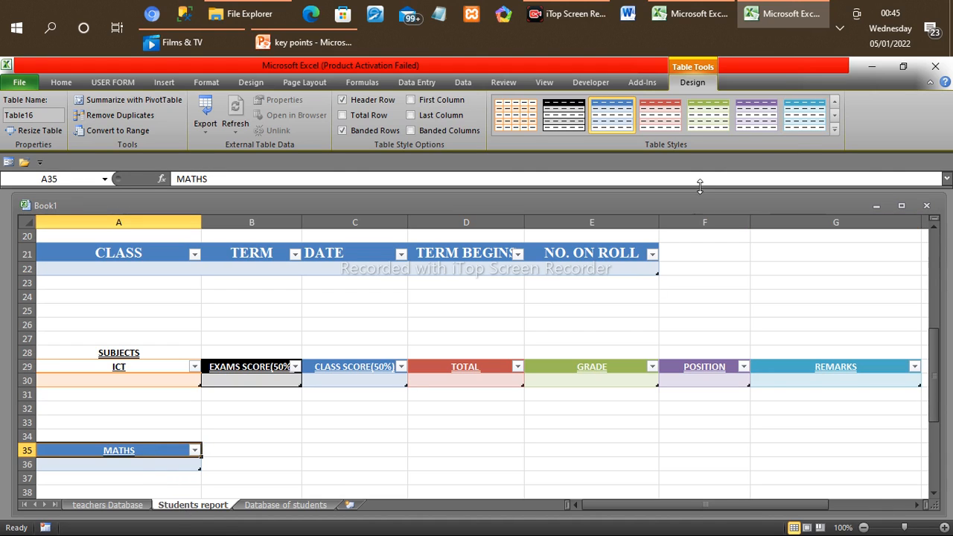
{"action": "left_click", "coordinate": [834, 131]}
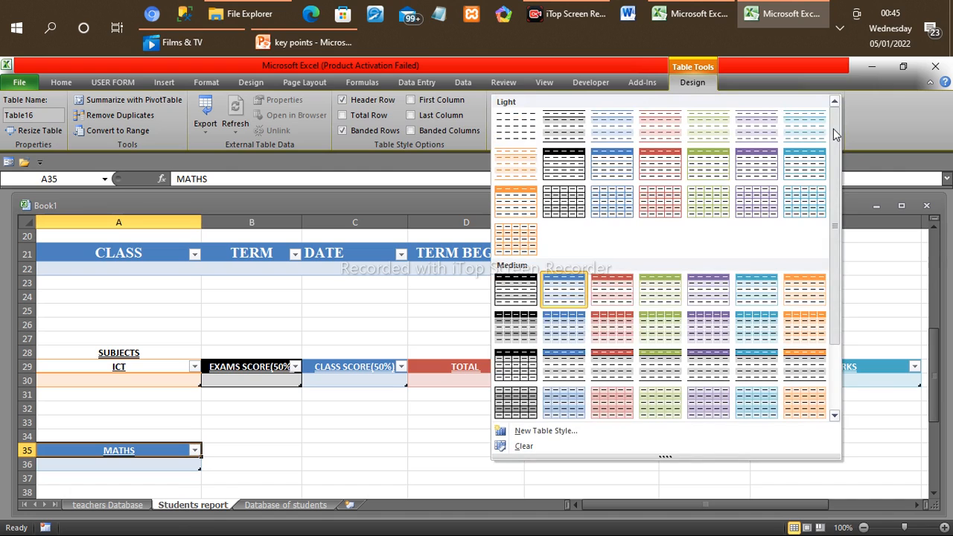
{"action": "left_click", "coordinate": [512, 401]}
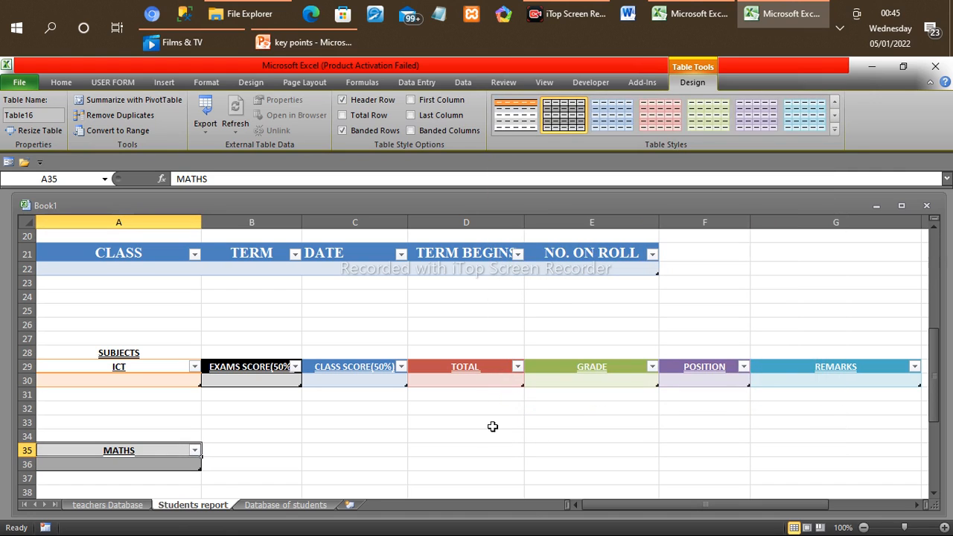
Step: Apply the light green medium table style with gridlines to the ENGLISH table in A42
{"action": "left_click", "coordinate": [937, 437]}
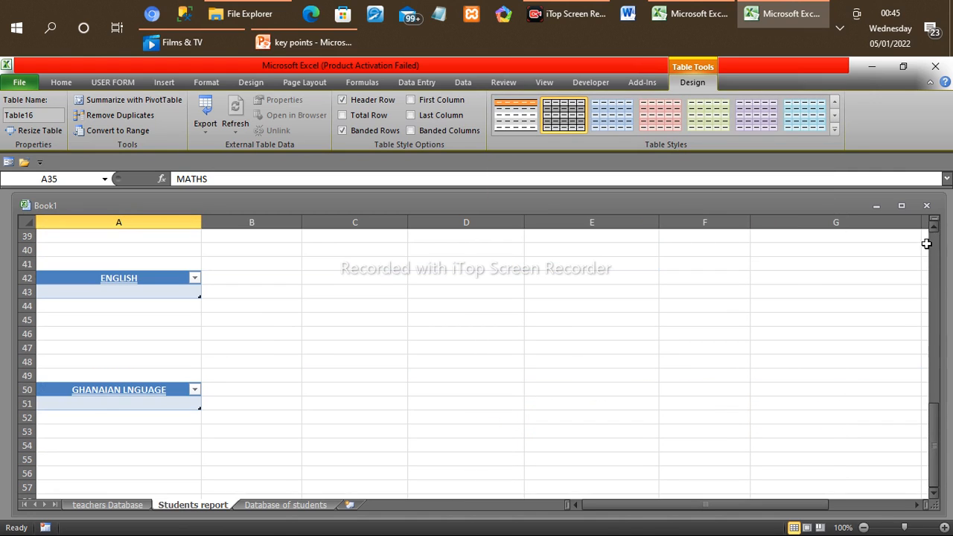
{"action": "scroll", "coordinate": [936, 235], "scroll_direction": "up", "scroll_amount": 2}
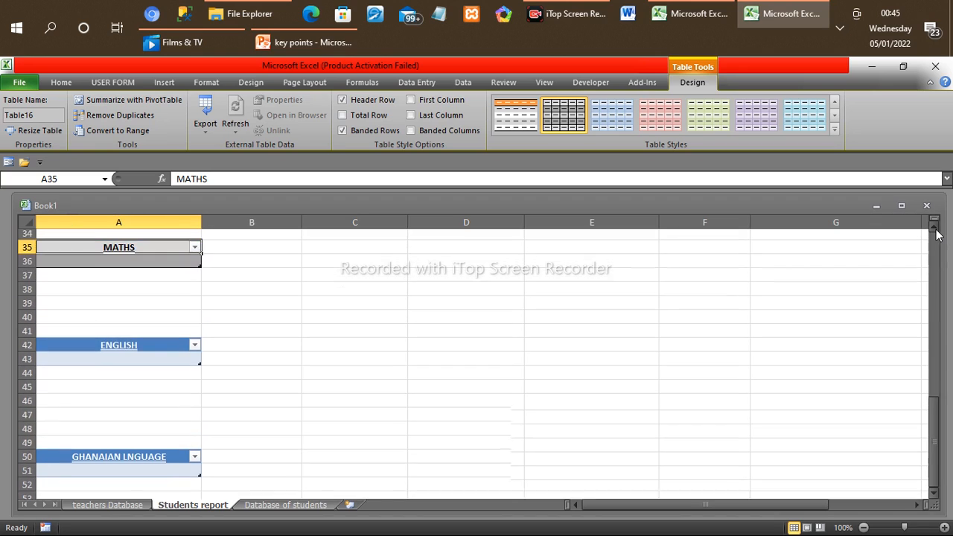
{"action": "left_click", "coordinate": [130, 363]}
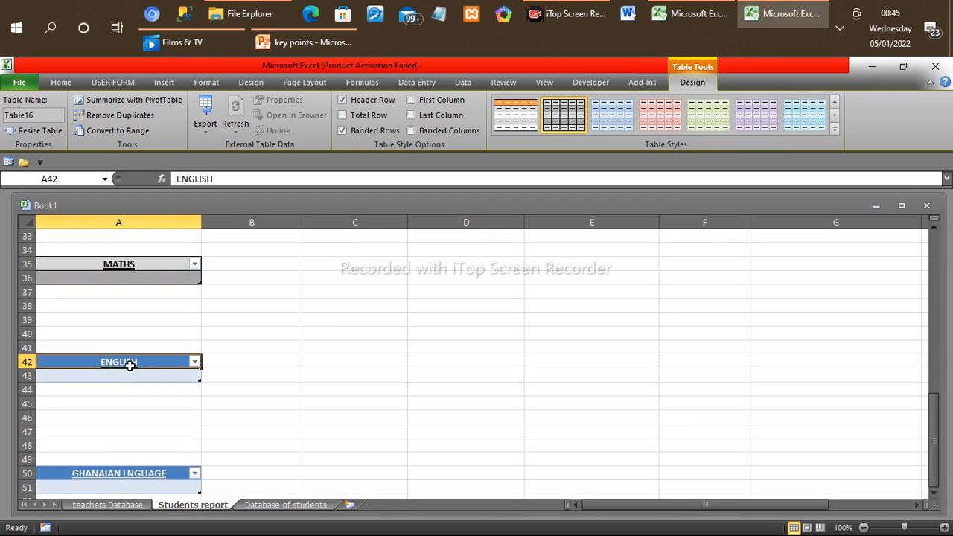
{"action": "left_click", "coordinate": [833, 129]}
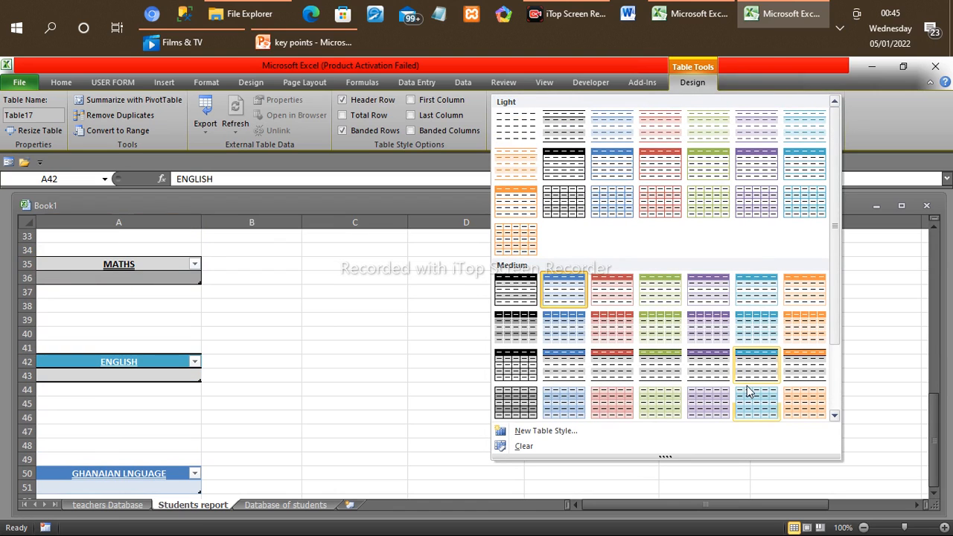
{"action": "left_click", "coordinate": [659, 409]}
Step: Apply the medium table style with black header and grey rows to the GHANAIAN LNGUAGE table in A50
{"action": "left_click", "coordinate": [168, 474]}
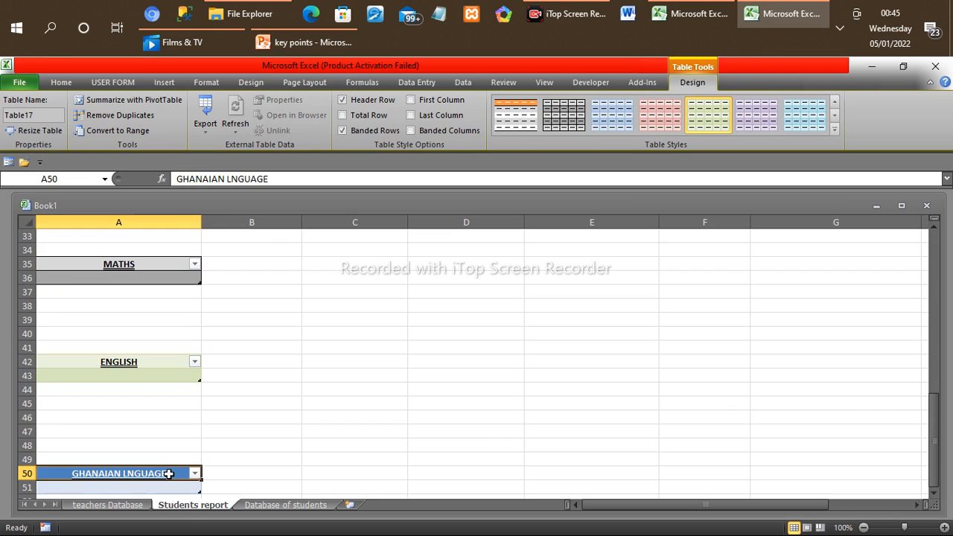
{"action": "left_click", "coordinate": [834, 130]}
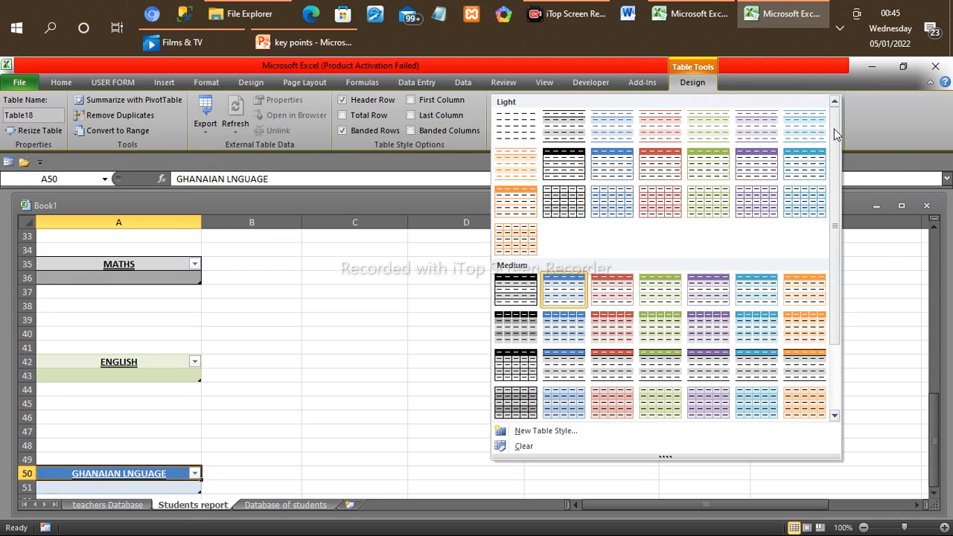
{"action": "left_click", "coordinate": [511, 325]}
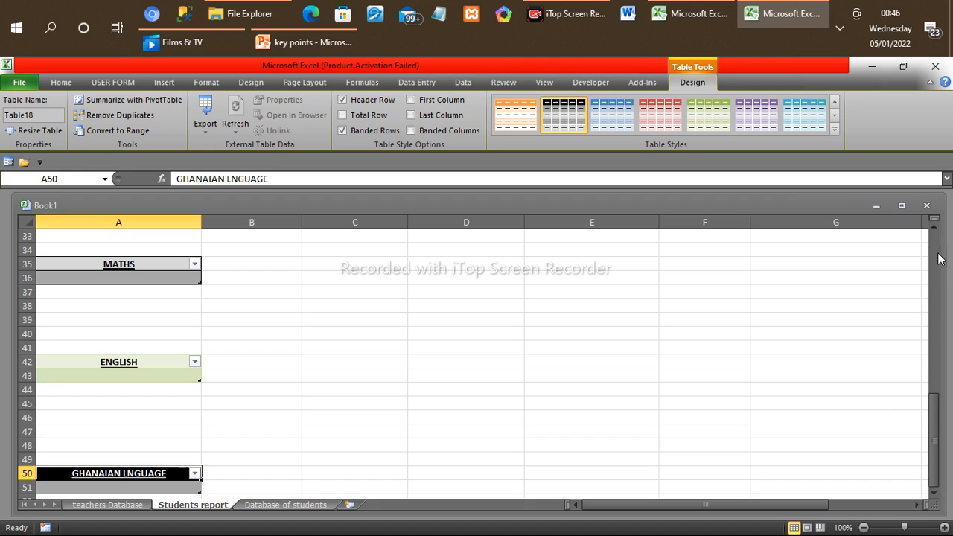
Step: Apply the black medium table style with banded rows to the NAME, ID and EMAIL table in row 12
{"action": "scroll", "coordinate": [938, 259], "scroll_direction": "up", "scroll_amount": 10}
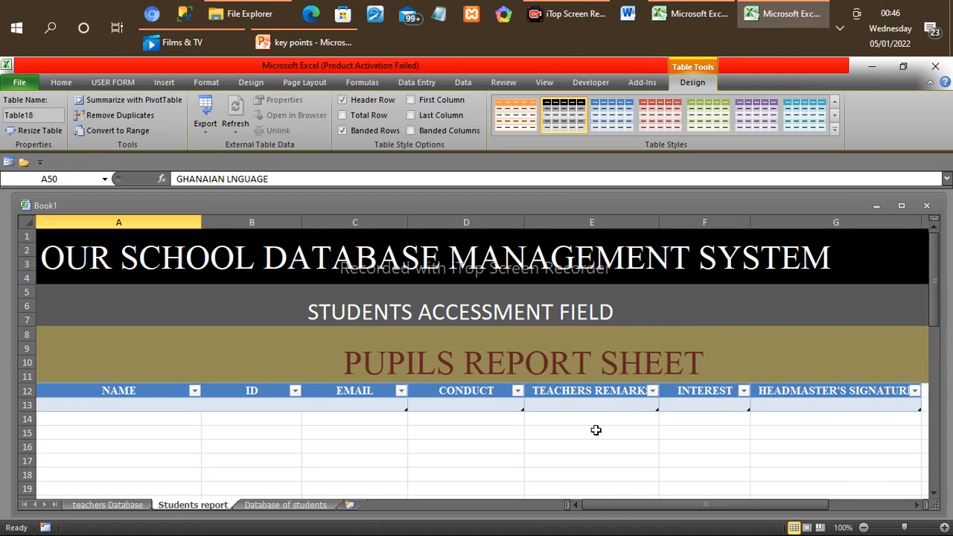
{"action": "left_click", "coordinate": [124, 390]}
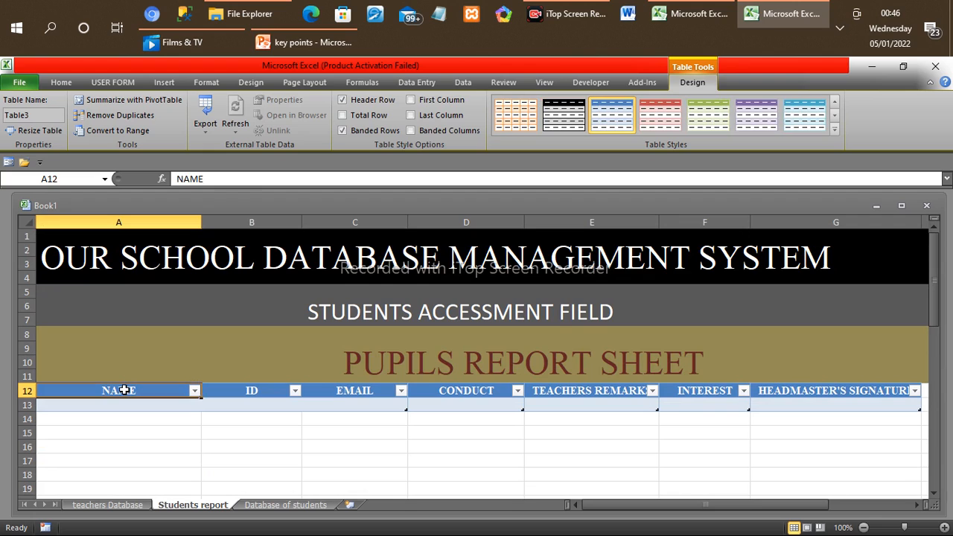
{"action": "left_click", "coordinate": [507, 125]}
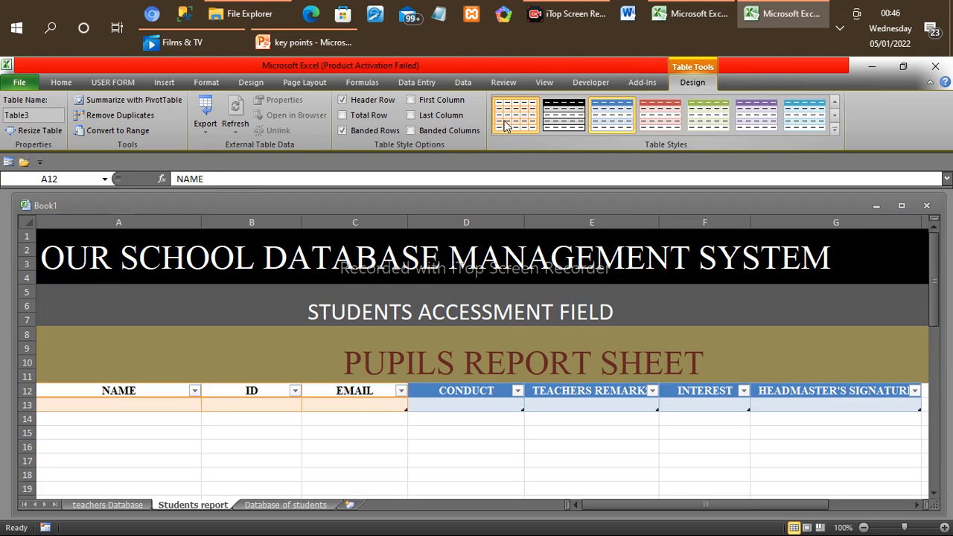
{"action": "left_click", "coordinate": [267, 404]}
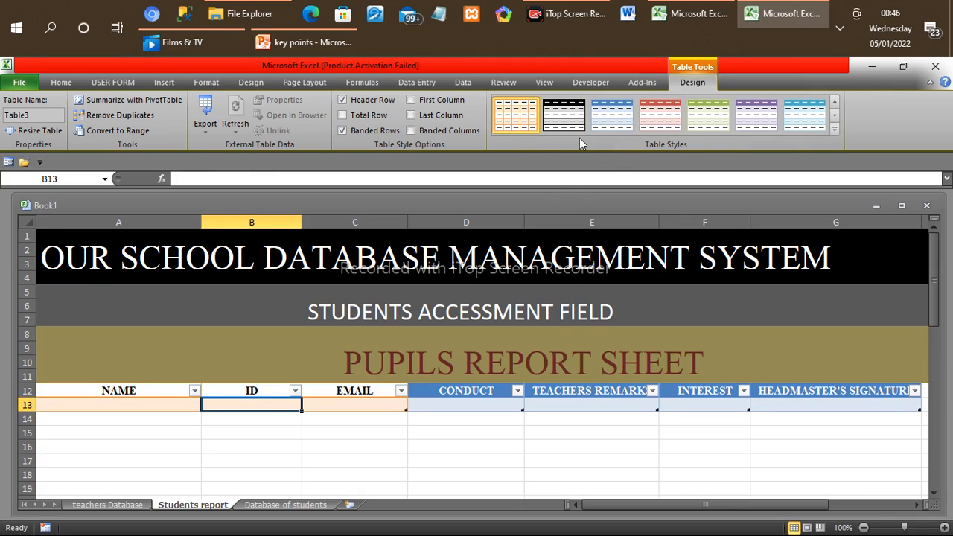
{"action": "left_click", "coordinate": [573, 115]}
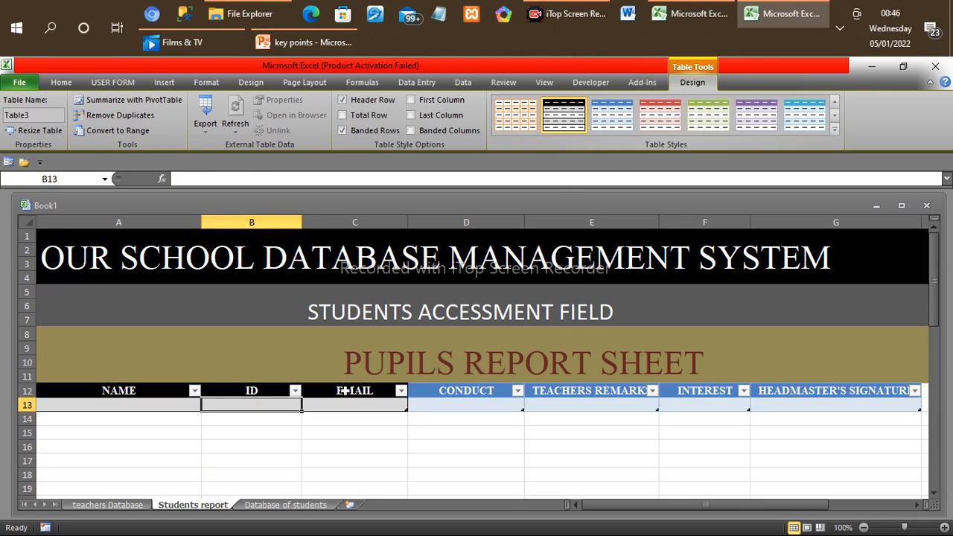
Step: Apply the red medium table style to the CONDUCT, TEACHERS REMARKS, INTEREST and HEADMASTER'S SIGNATURE tables in row 12
{"action": "left_click", "coordinate": [481, 391]}
{"action": "left_click_drag", "start_coordinate": [481, 391], "coordinate": [687, 394]}
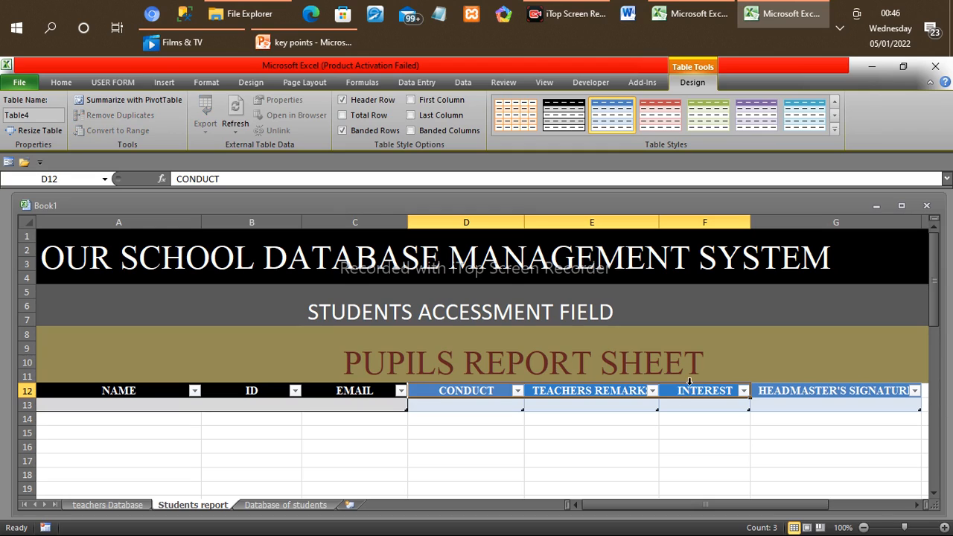
{"action": "left_click", "coordinate": [662, 111]}
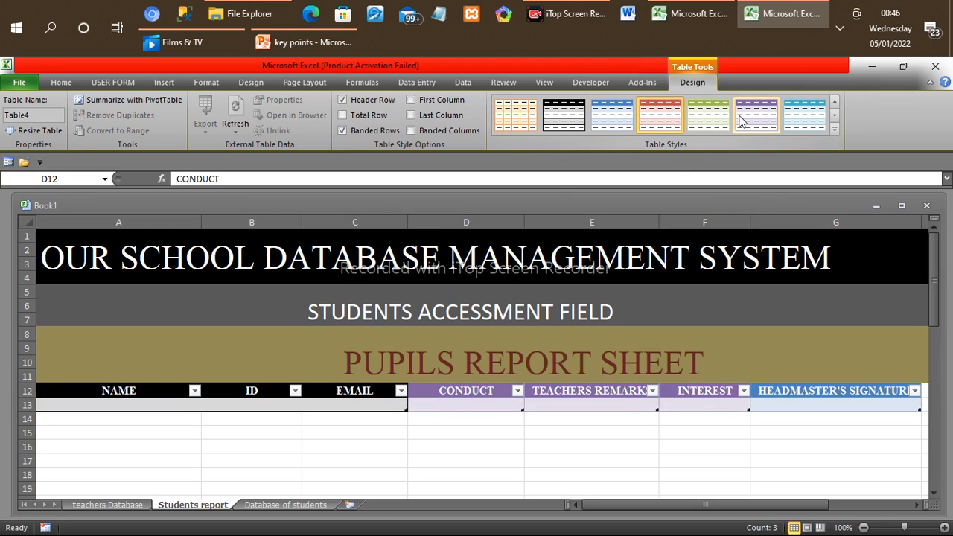
{"action": "left_click", "coordinate": [776, 396]}
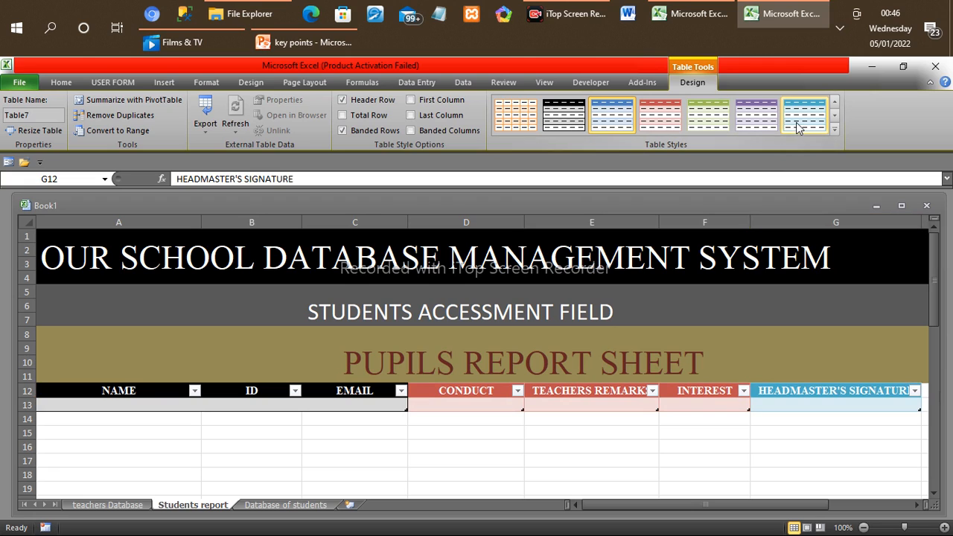
{"action": "left_click", "coordinate": [657, 124]}
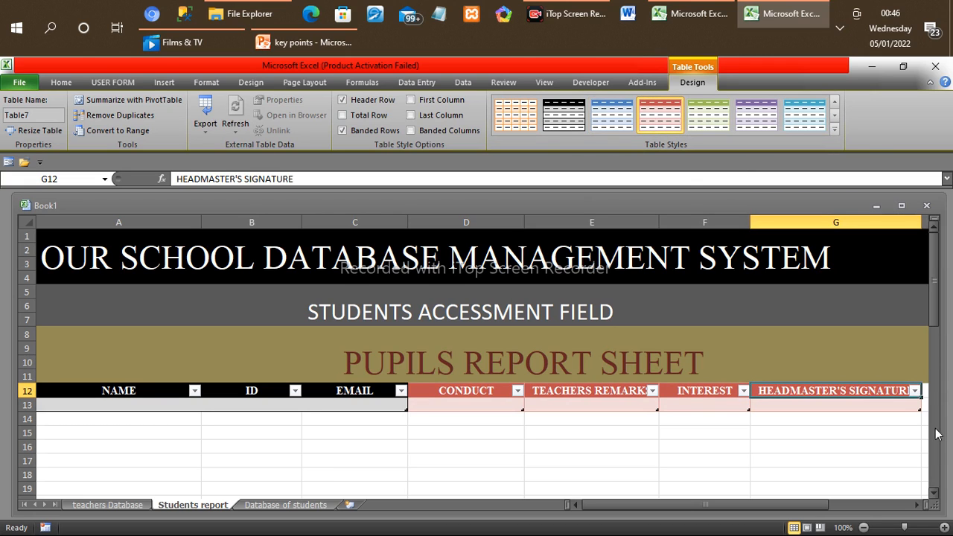
Step: Apply the red light table style with gridlines to the CLASS to NO. ON ROLL table in row 21
{"action": "left_click", "coordinate": [933, 493]}
{"action": "left_click", "coordinate": [934, 494]}
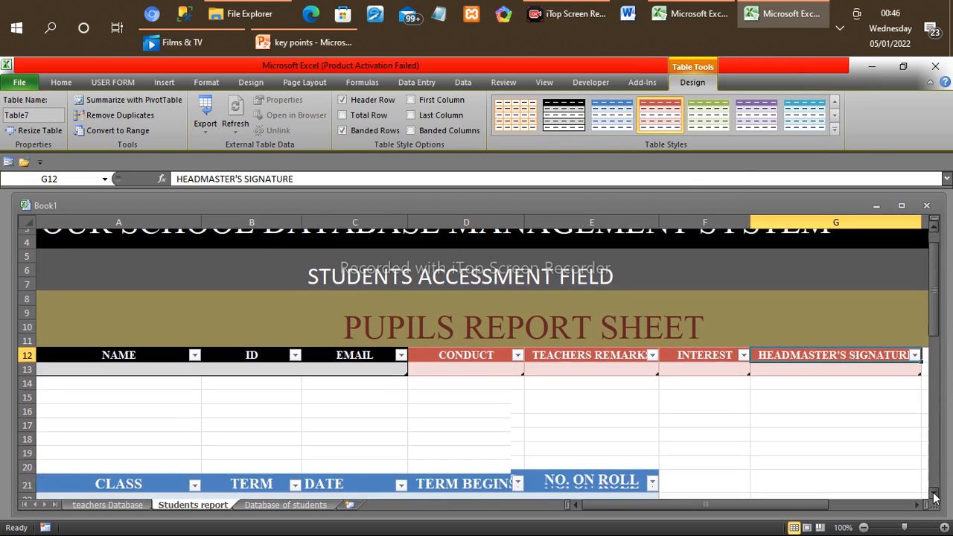
{"action": "left_click", "coordinate": [933, 495]}
{"action": "left_click", "coordinate": [934, 494]}
{"action": "left_click", "coordinate": [934, 494]}
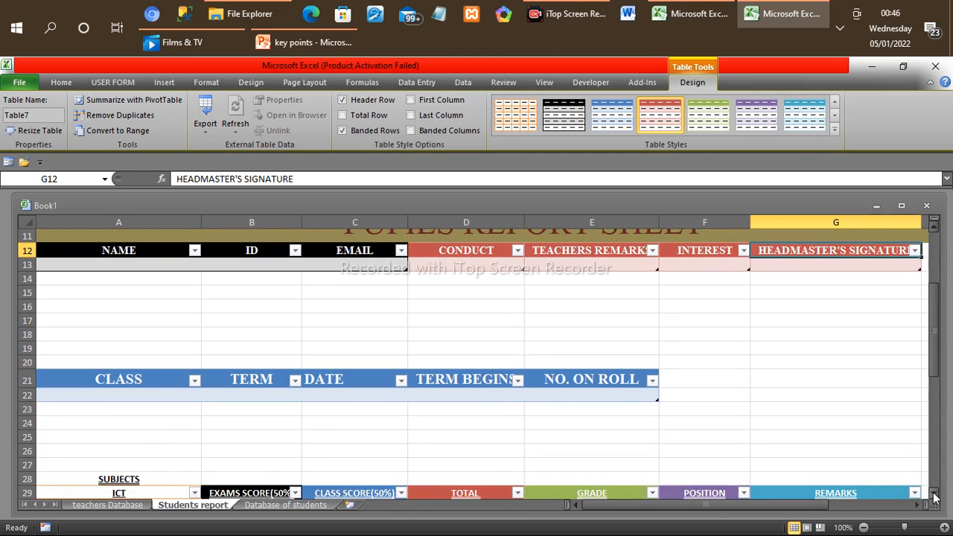
{"action": "left_click", "coordinate": [935, 498]}
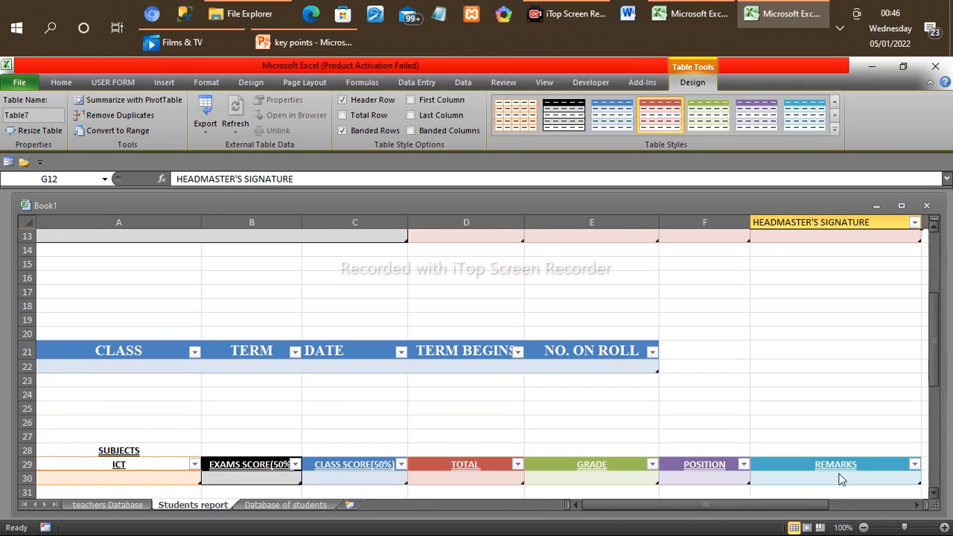
{"action": "left_click", "coordinate": [84, 348]}
{"action": "left_click_drag", "start_coordinate": [84, 349], "coordinate": [636, 362]}
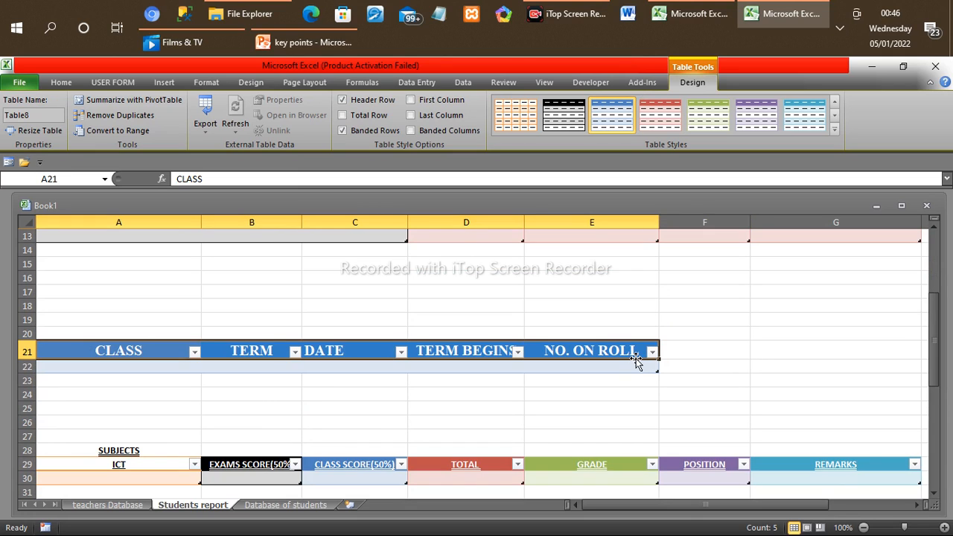
{"action": "left_click", "coordinate": [835, 131]}
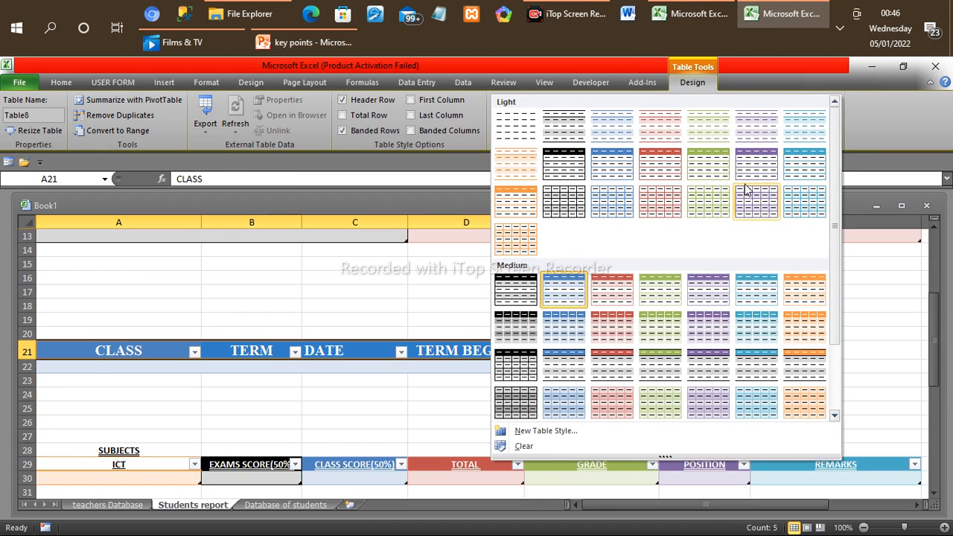
{"action": "left_click", "coordinate": [712, 201]}
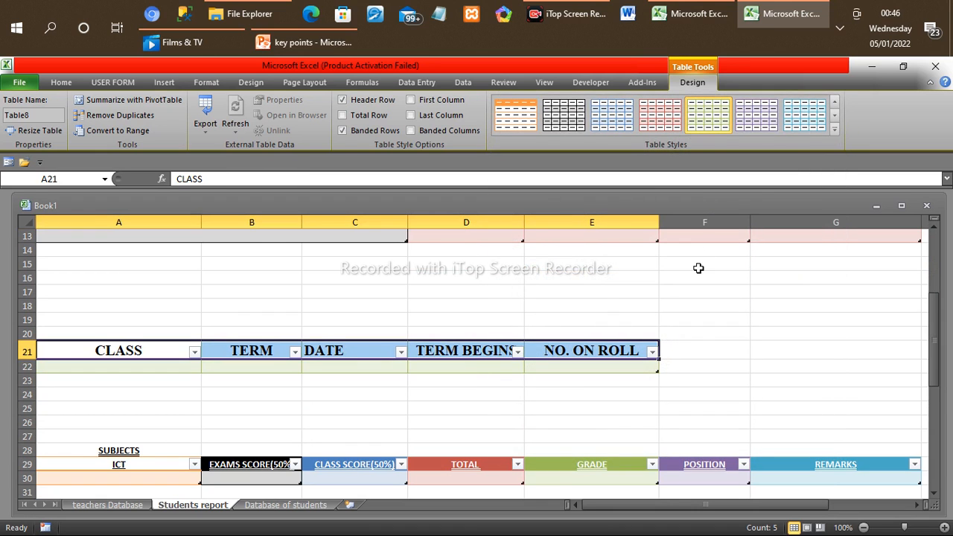
{"action": "left_click", "coordinate": [670, 113]}
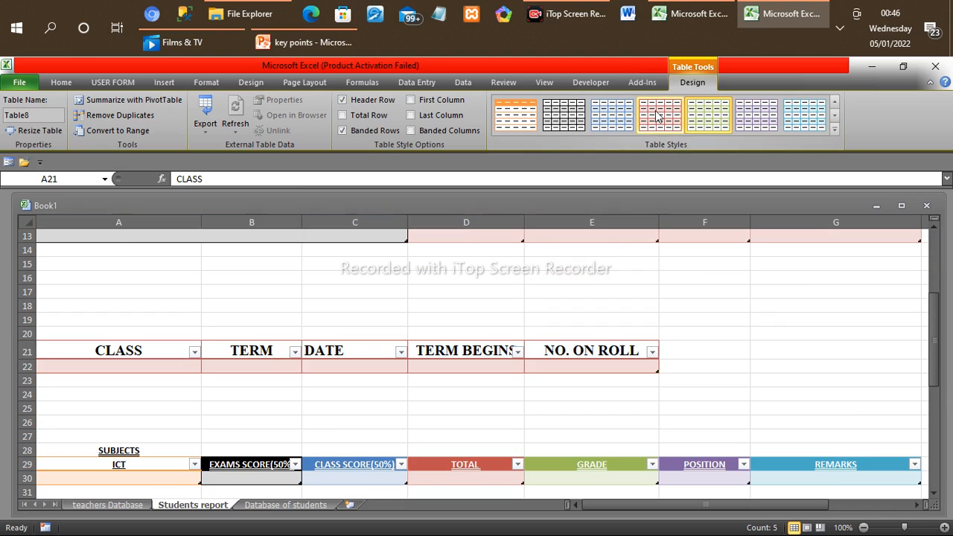
{"action": "left_click", "coordinate": [672, 335]}
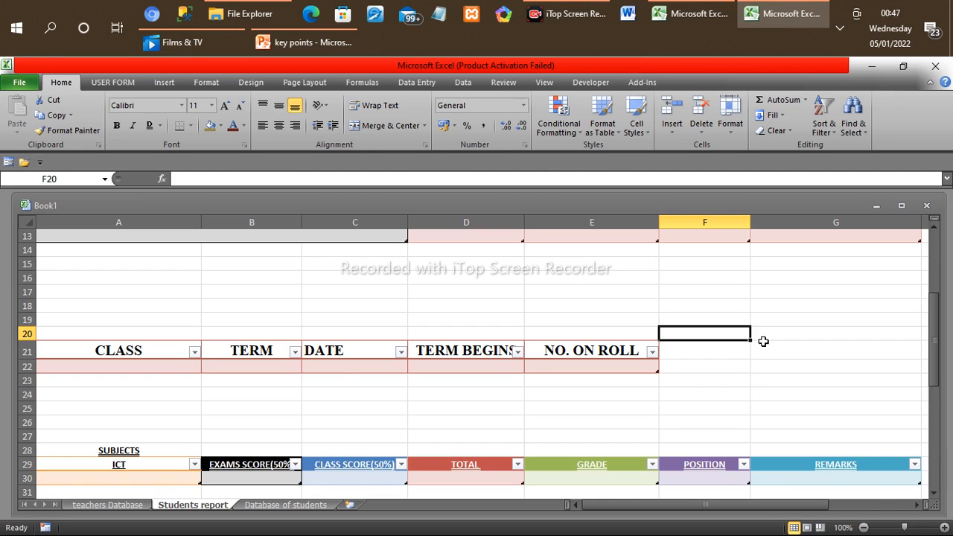
Step: Open the data entry form for the NAME, ID and EMAIL table in row 12
{"action": "left_click", "coordinate": [938, 413]}
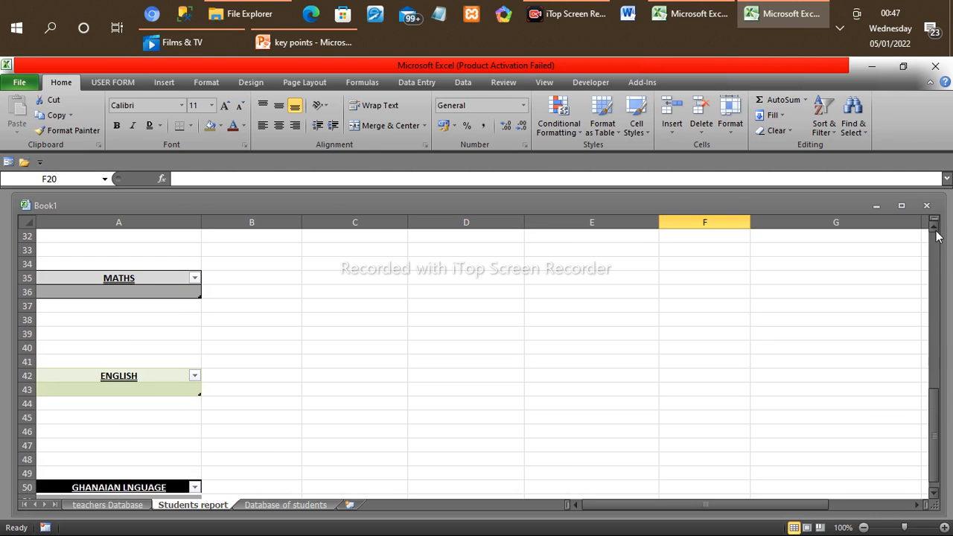
{"action": "scroll", "coordinate": [936, 232], "scroll_direction": "up", "scroll_amount": 3}
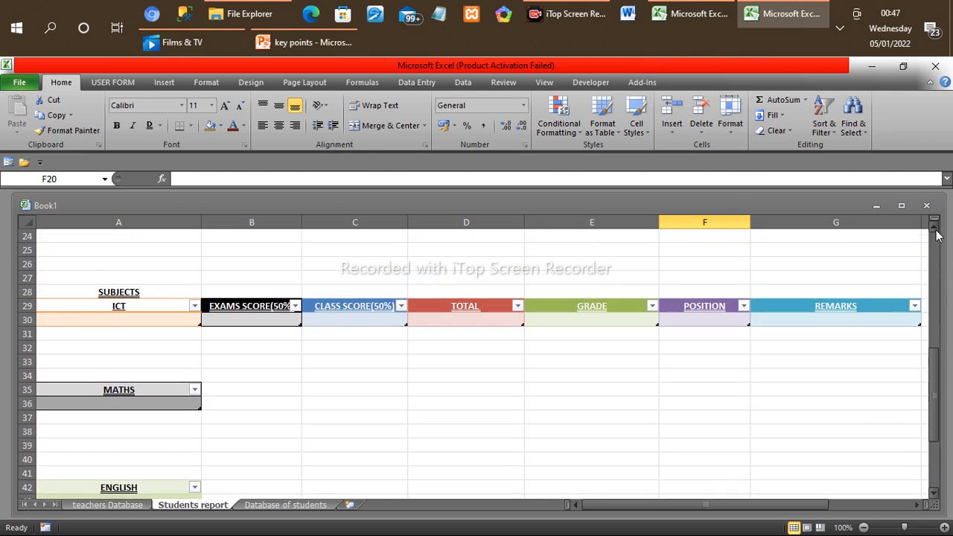
{"action": "left_click", "coordinate": [935, 228]}
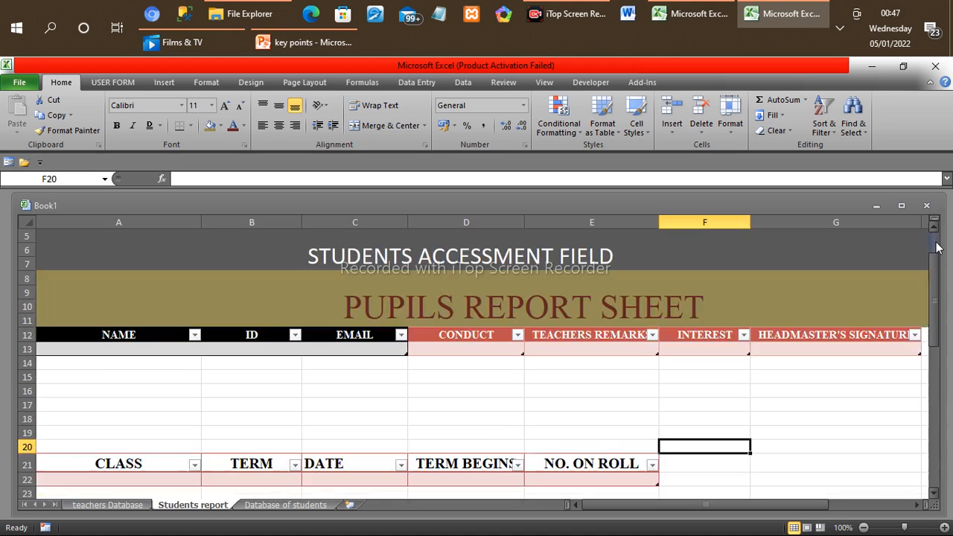
{"action": "left_click", "coordinate": [937, 249]}
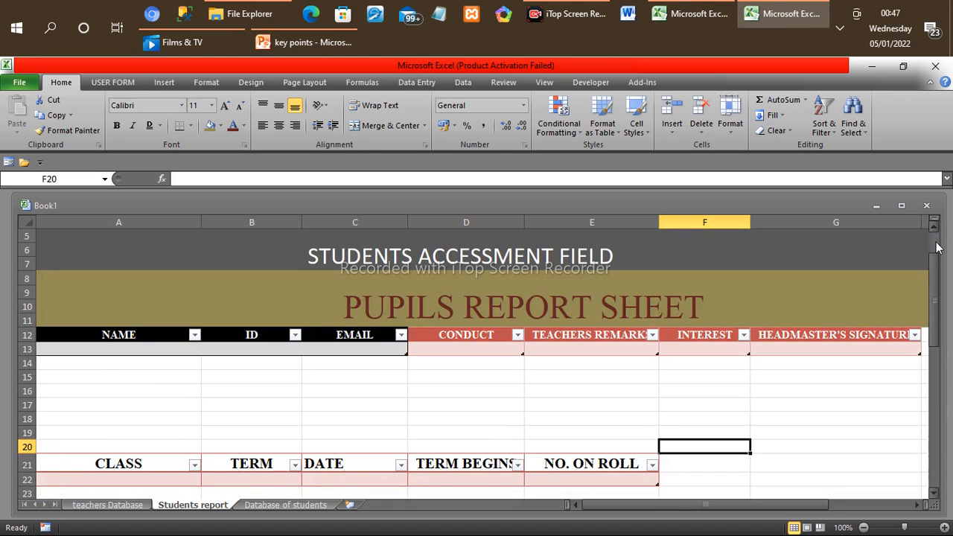
{"action": "left_click", "coordinate": [143, 335]}
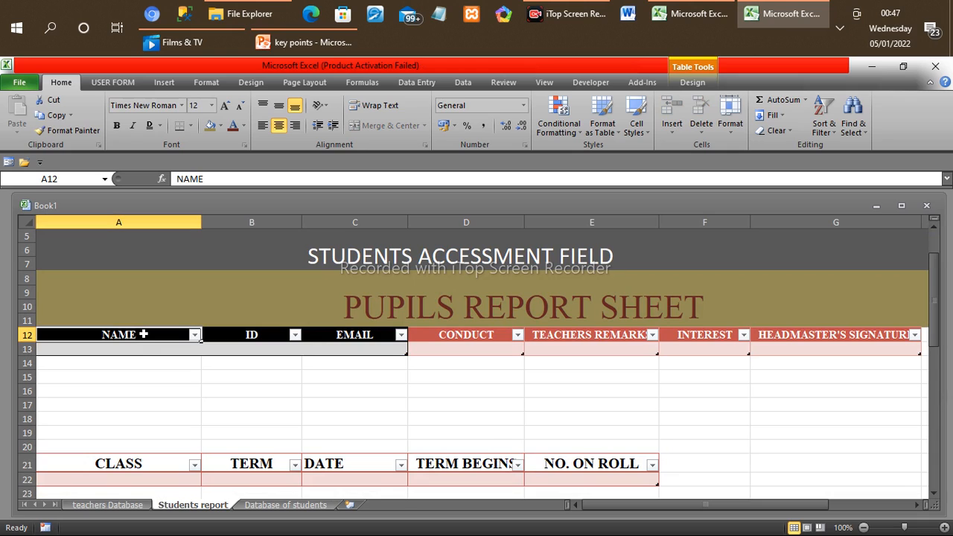
{"action": "left_click", "coordinate": [8, 161]}
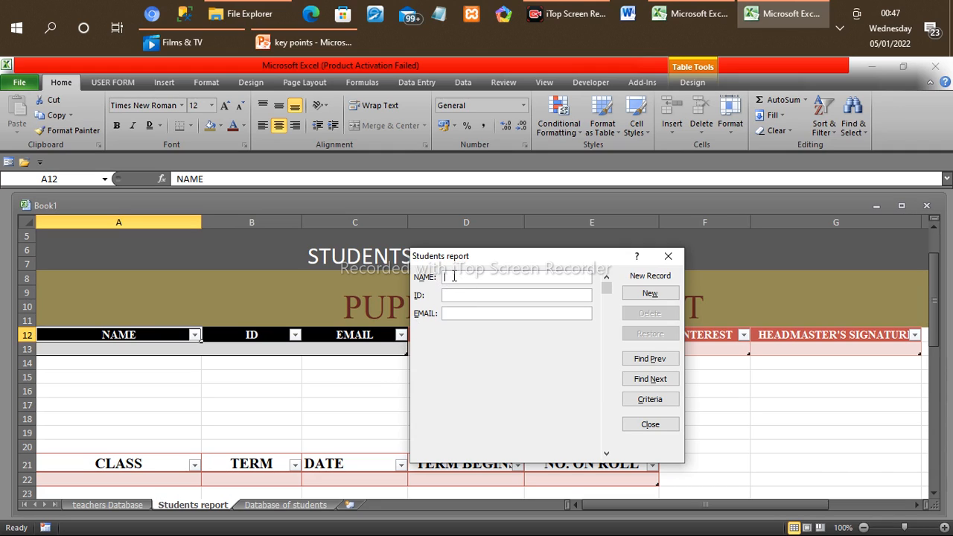
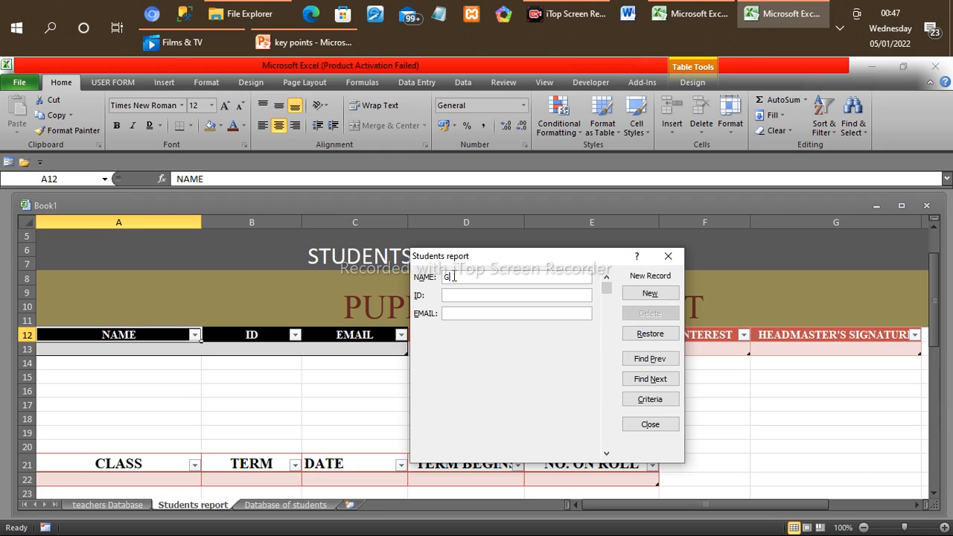
Step: Enter the first student's full name and ID in the new record
{"action": "key", "text": "BackSpace"}
{"action": "key", "text": "BackSpace"}
{"action": "left_click", "coordinate": [446, 295]}
{"action": "type", "text": "123"}
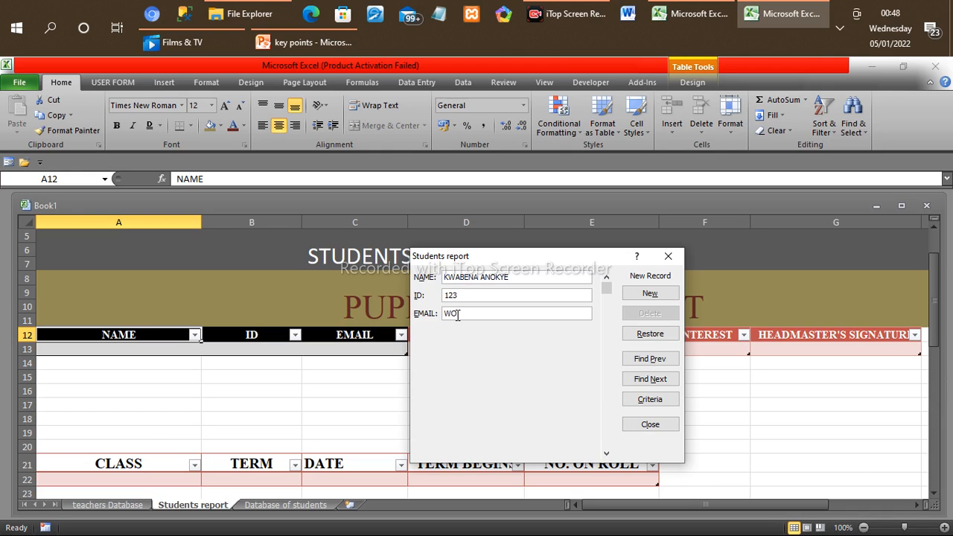
Step: Enter the student's e-mail address and add the record to the table
{"action": "type", "text": "@GMAIL.COM"}
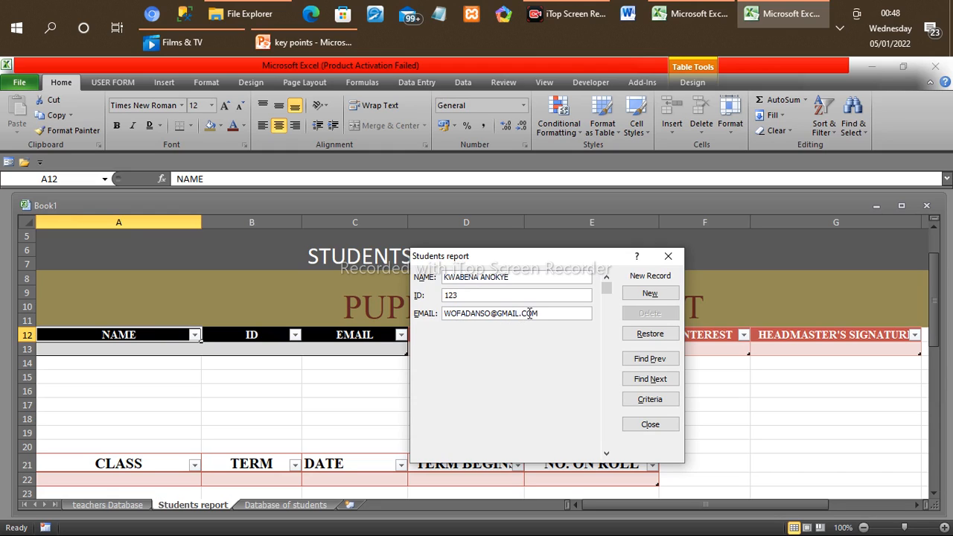
{"action": "left_click", "coordinate": [649, 295]}
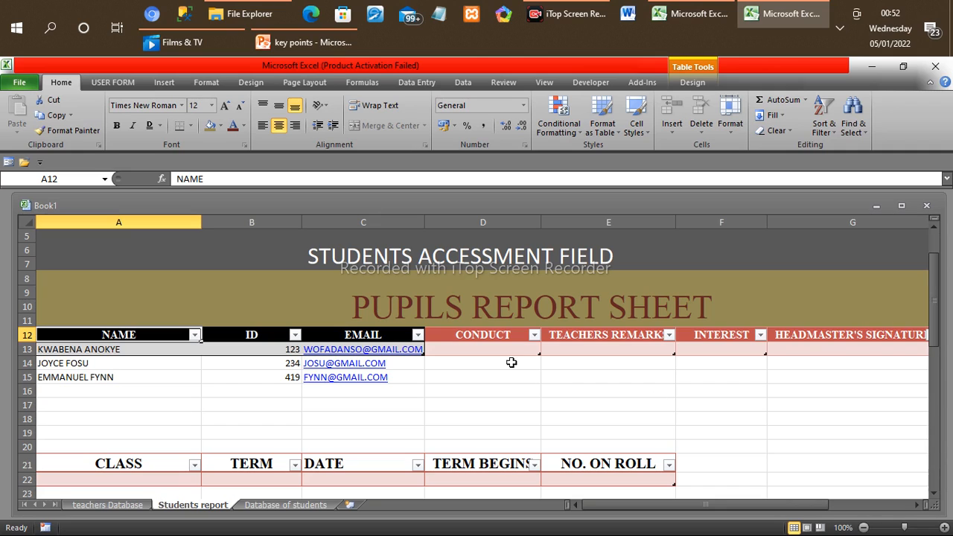
Step: Try to enter OBEDIENT as a new record in the CONDUCT column's data entry form
{"action": "left_click", "coordinate": [488, 338]}
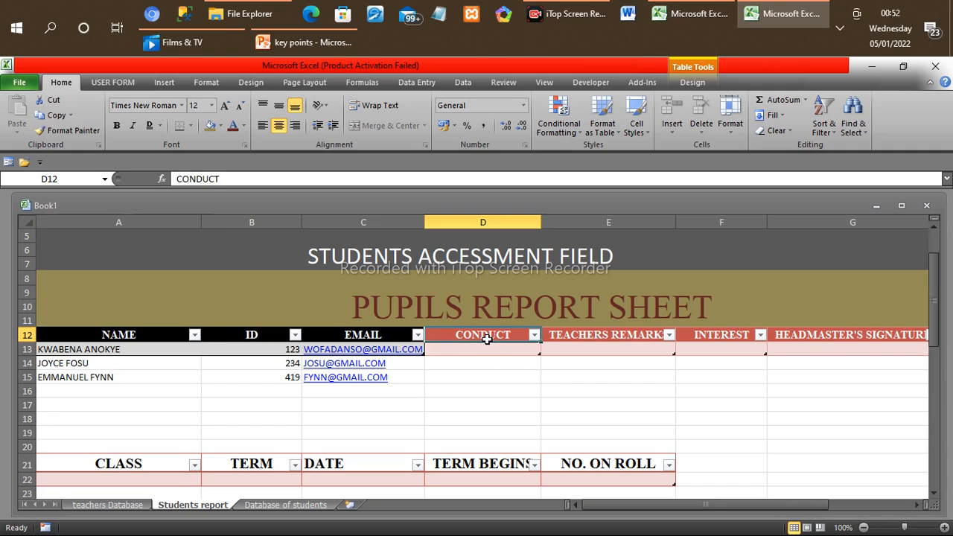
{"action": "left_click", "coordinate": [609, 336]}
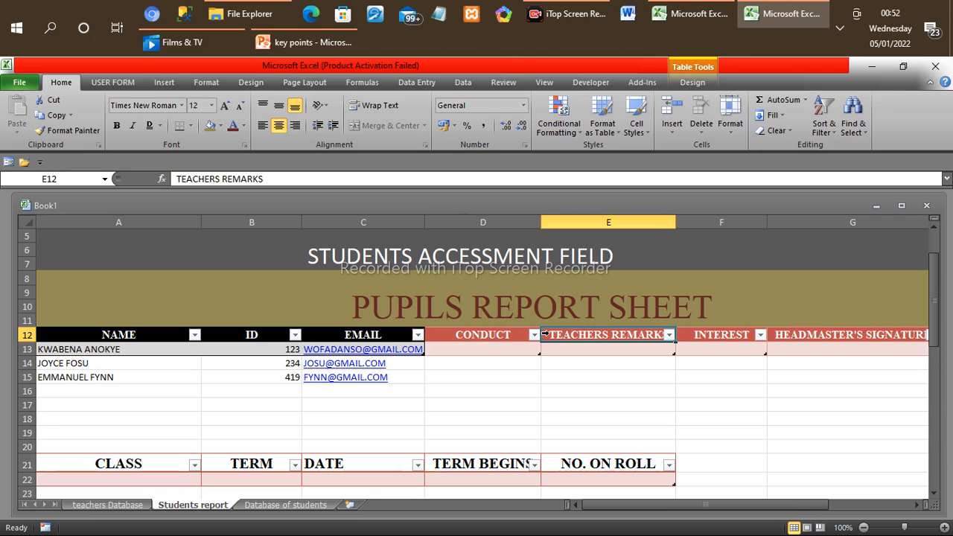
{"action": "left_click", "coordinate": [494, 338]}
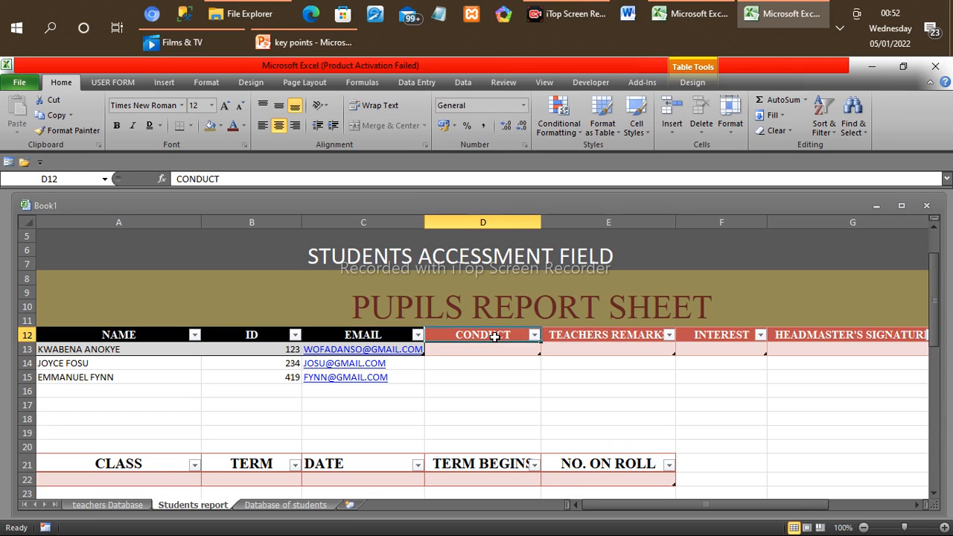
{"action": "left_click", "coordinate": [8, 164]}
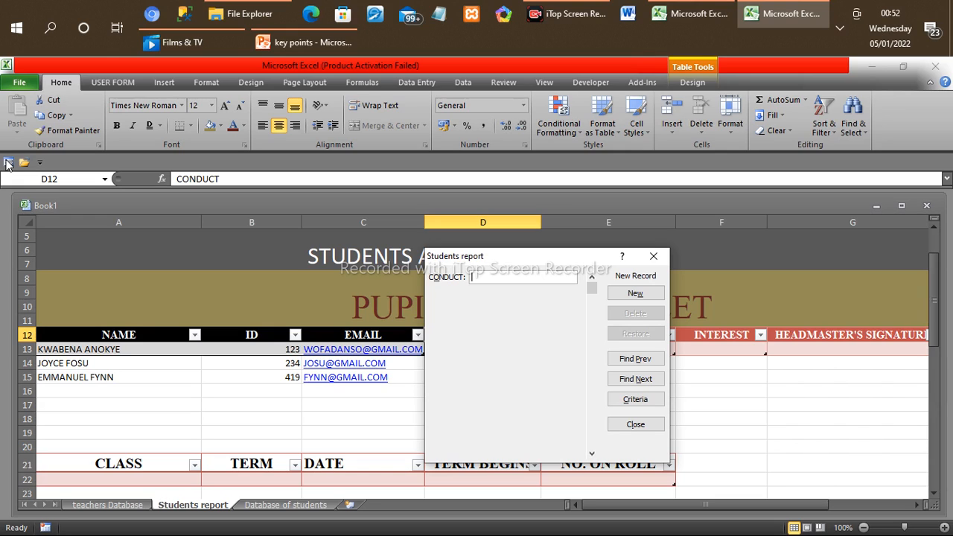
{"action": "type", "text": "O"}
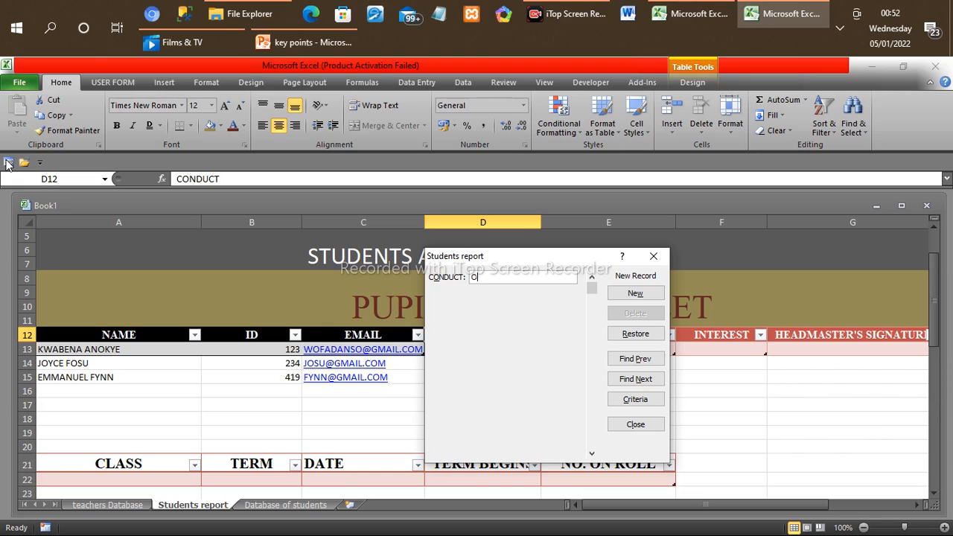
{"action": "type", "text": "D"}
{"action": "type", "text": "E"}
{"action": "type", "text": "DIR"}
{"action": "key", "text": "BackSpace"}
{"action": "key", "text": "BackSpace"}
{"action": "key", "text": "BackSpace"}
{"action": "key", "text": "BackSpace"}
{"action": "key", "text": "BackSpace"}
{"action": "type", "text": "BEDIENT"}
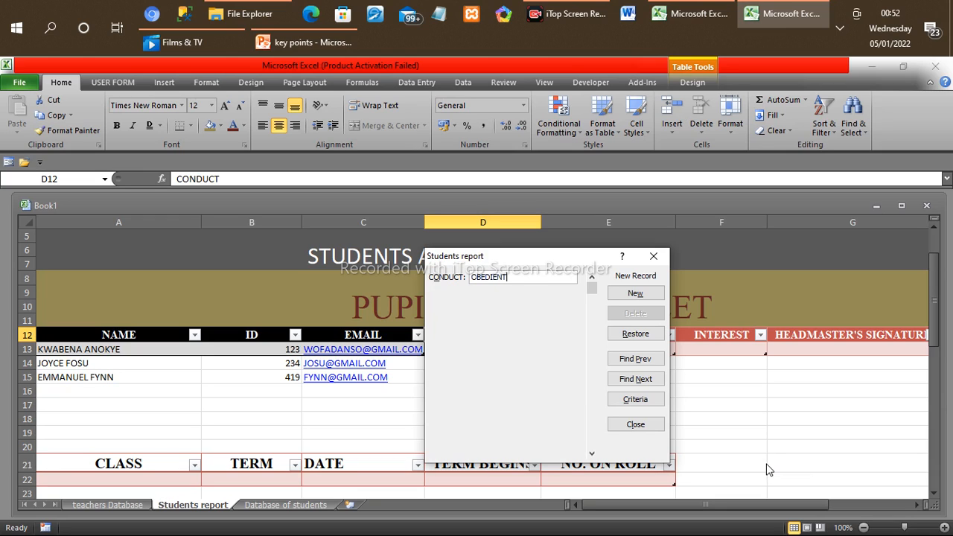
{"action": "left_click", "coordinate": [654, 257]}
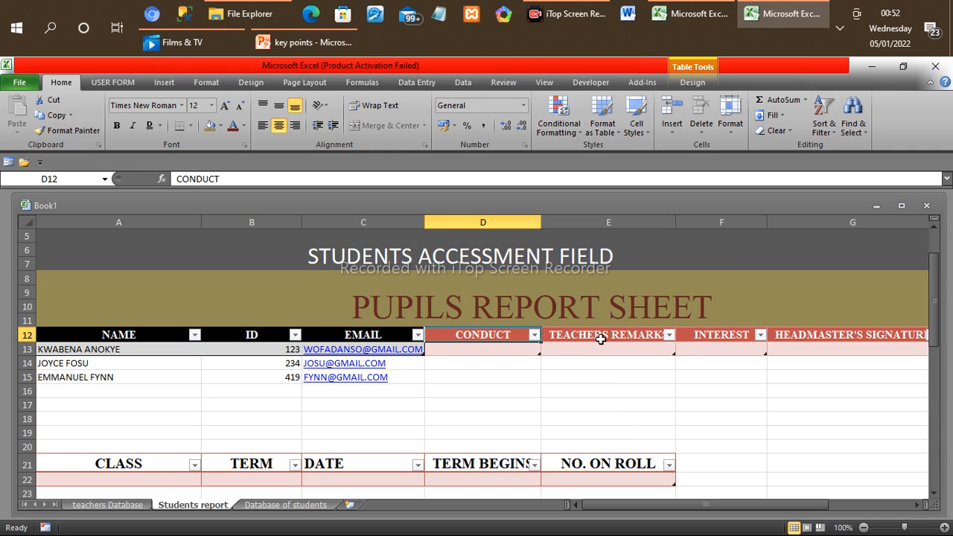
Step: Try to enter a remark starting with MORE ROOM in the TEACHERS REMARKS column's data entry form
{"action": "left_click", "coordinate": [511, 351]}
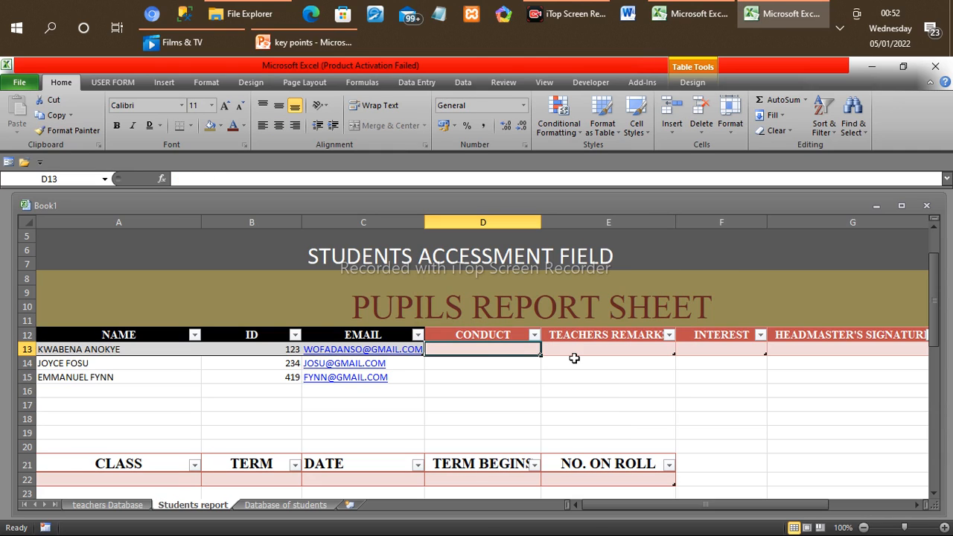
{"action": "left_click", "coordinate": [577, 335]}
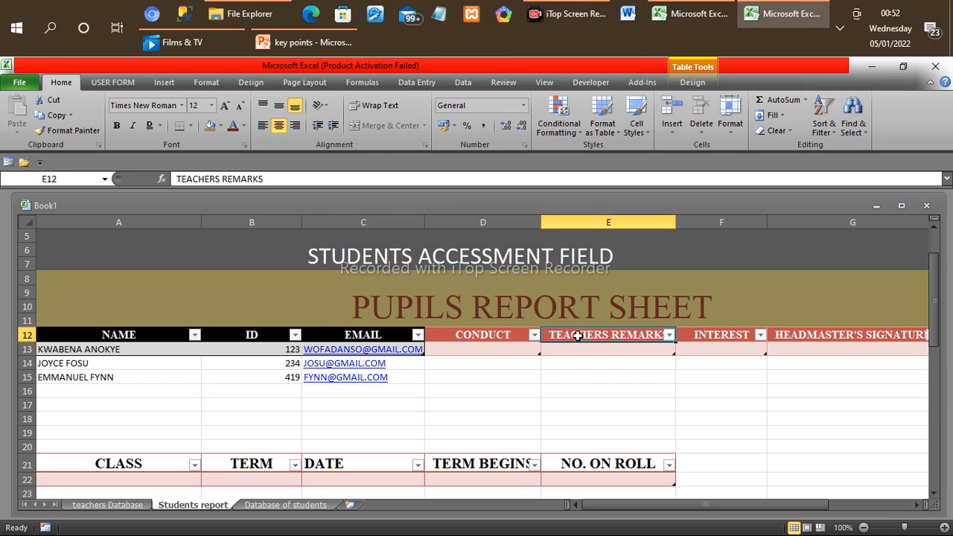
{"action": "left_click", "coordinate": [7, 163]}
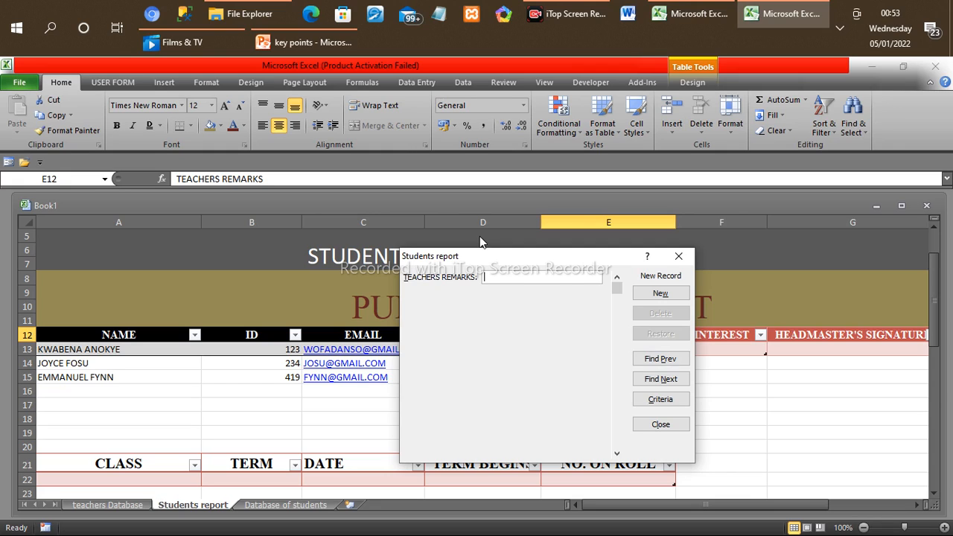
{"action": "type", "text": "MORE"}
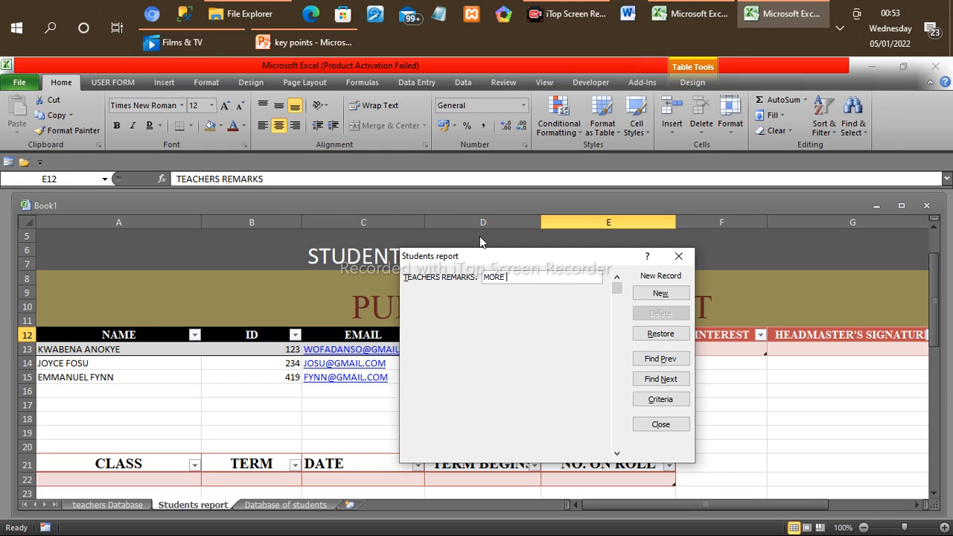
{"action": "type", "text": " ROOM FO"}
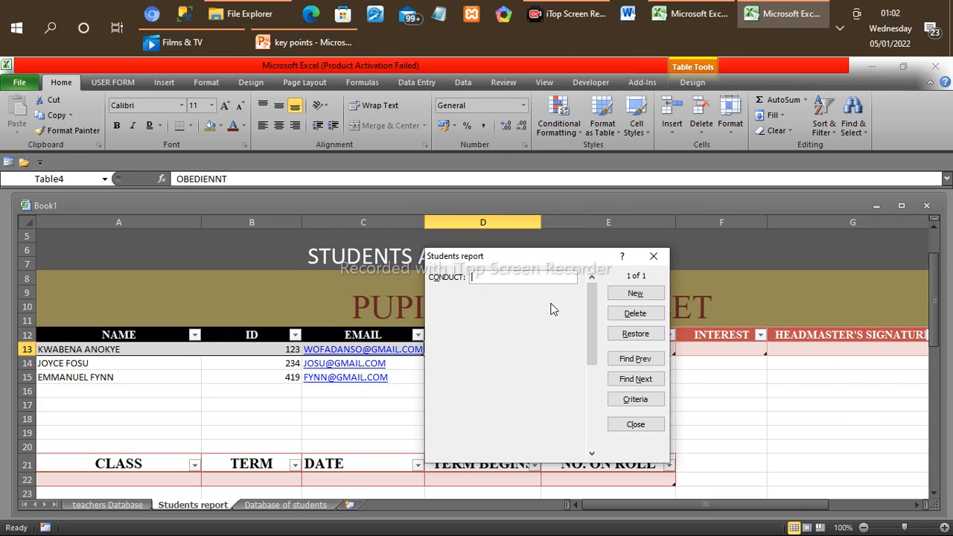
Step: Enter OBEDIENT as the first CONDUCT record in the data entry form and move on to a new record
{"action": "type", "text": "OBEDIENT"}
{"action": "left_click", "coordinate": [635, 294]}
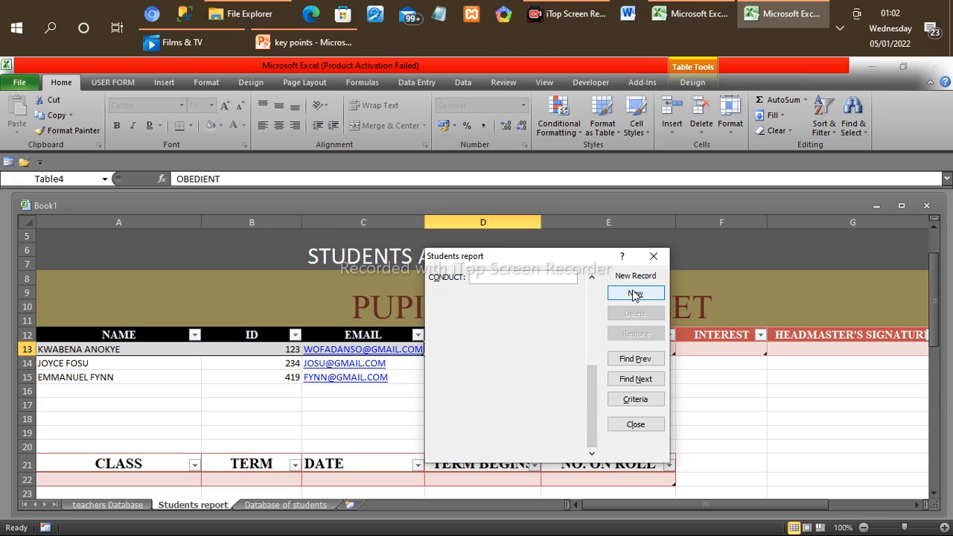
Step: Add GOOD as the second CONDUCT record and close the data entry form
{"action": "type", "text": "GOO"}
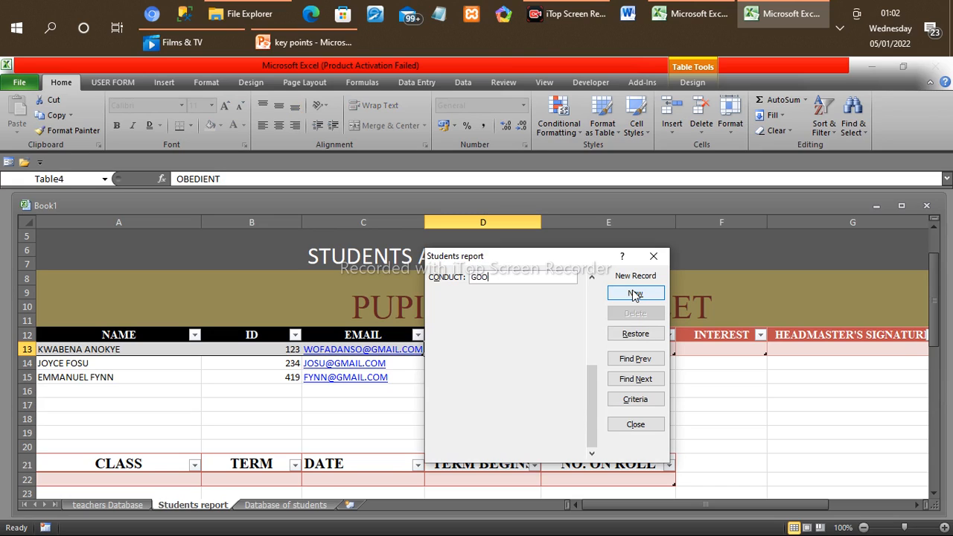
{"action": "type", "text": "D"}
{"action": "left_click", "coordinate": [633, 294]}
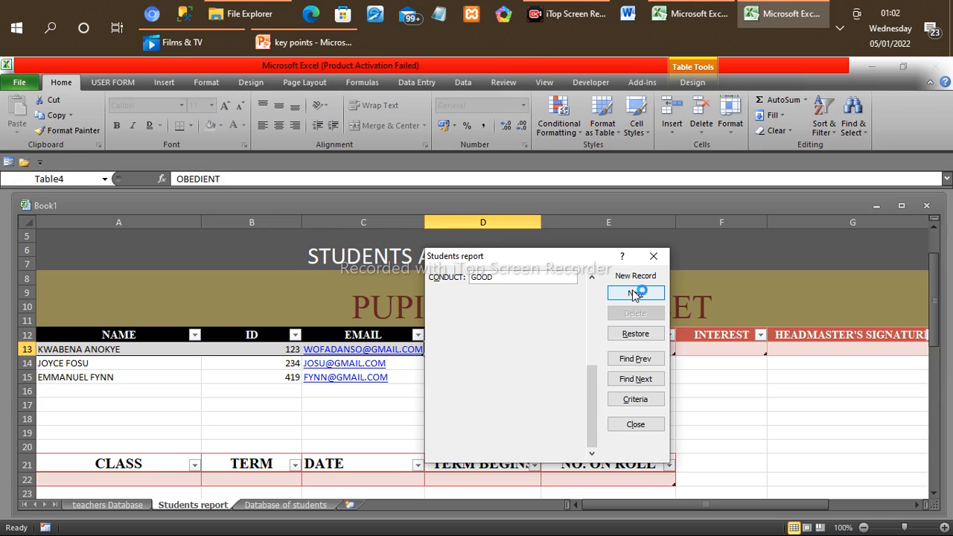
{"action": "left_click", "coordinate": [653, 258]}
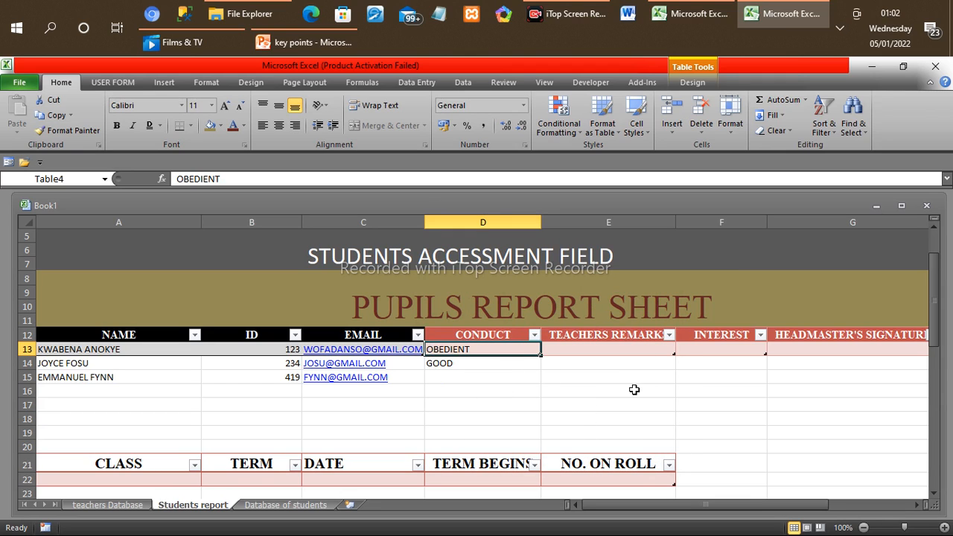
Step: Add the records KGPPLOLOGO and KGHLHLL;F; to the TEACHERS REMARKS column through its data entry form
{"action": "left_click", "coordinate": [601, 334]}
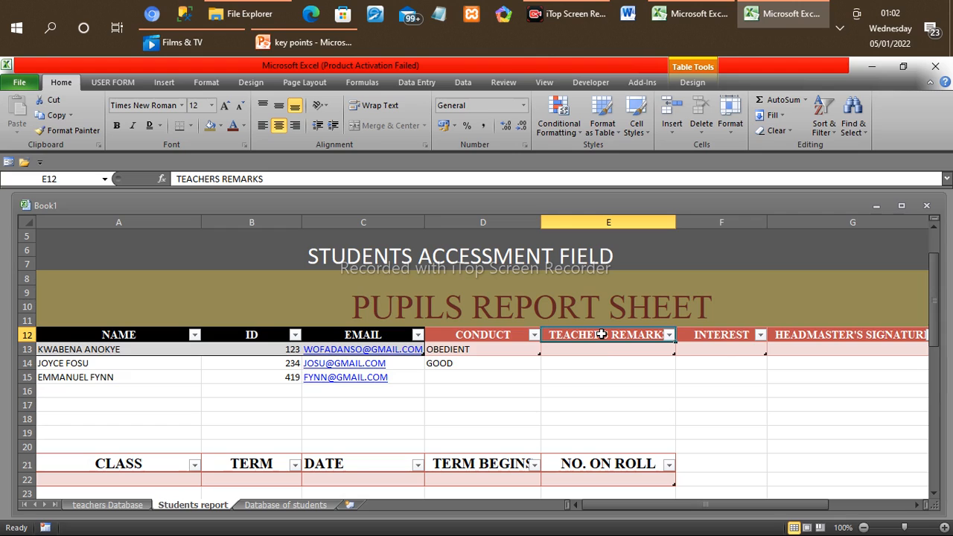
{"action": "left_click", "coordinate": [8, 163]}
{"action": "type", "text": "KGP"}
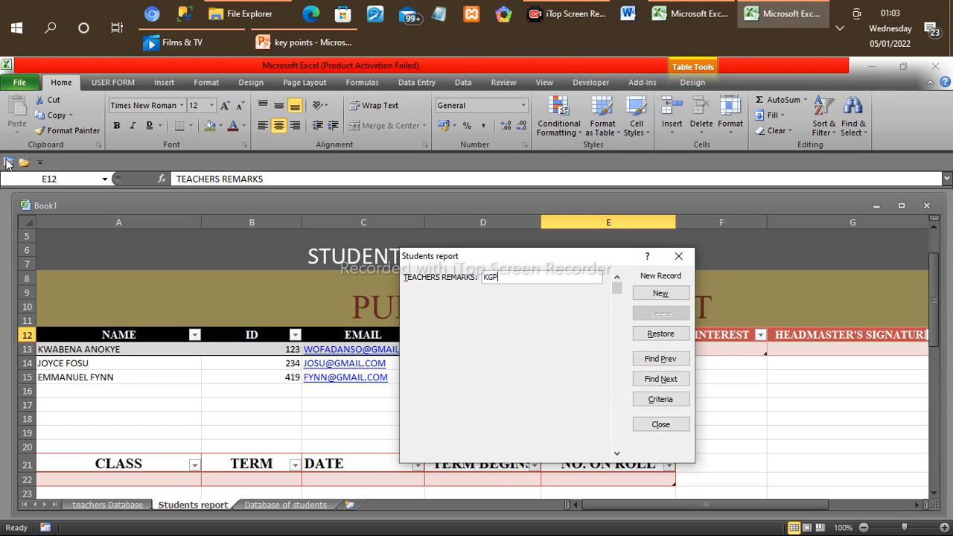
{"action": "type", "text": "PLOLOGO"}
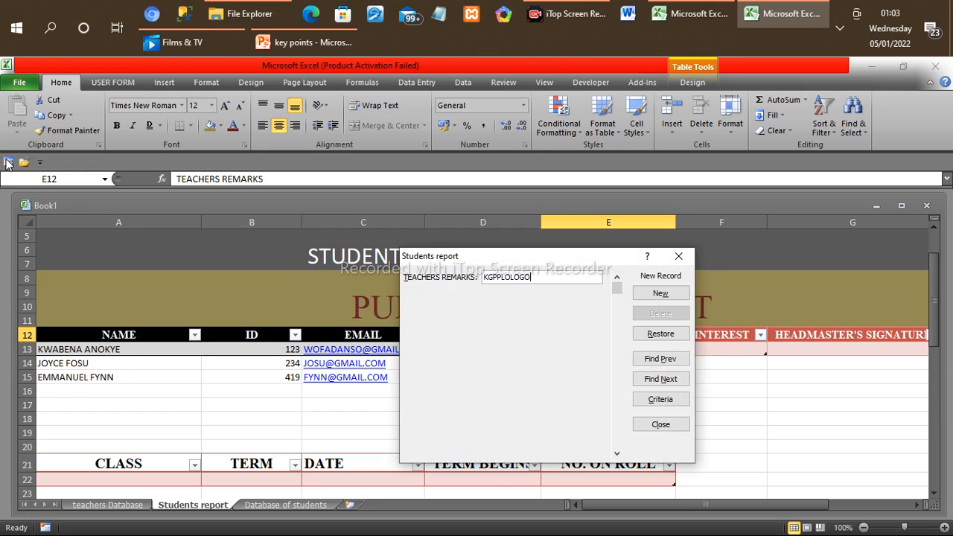
{"action": "left_click", "coordinate": [660, 293]}
{"action": "type", "text": "KGHLHLL;F;"}
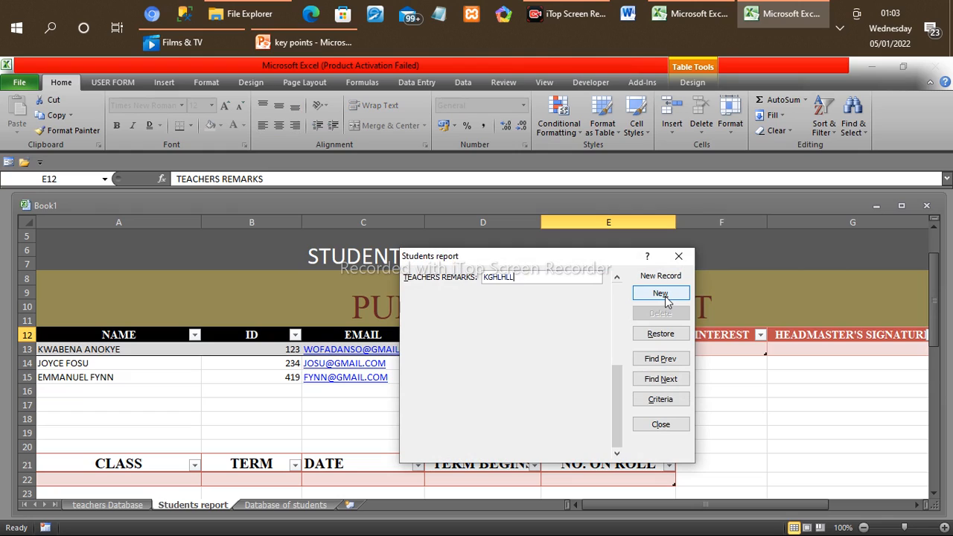
{"action": "left_click", "coordinate": [660, 293]}
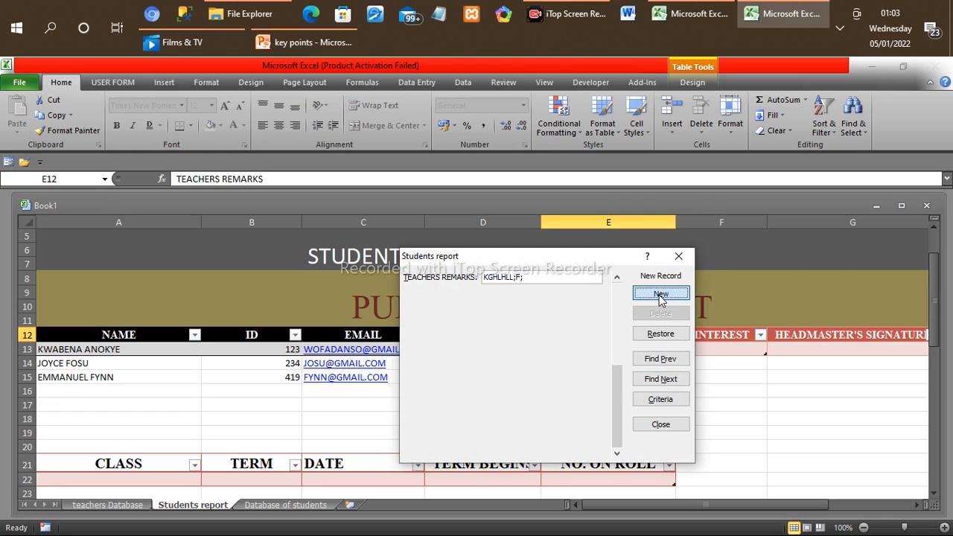
{"action": "left_click", "coordinate": [684, 260]}
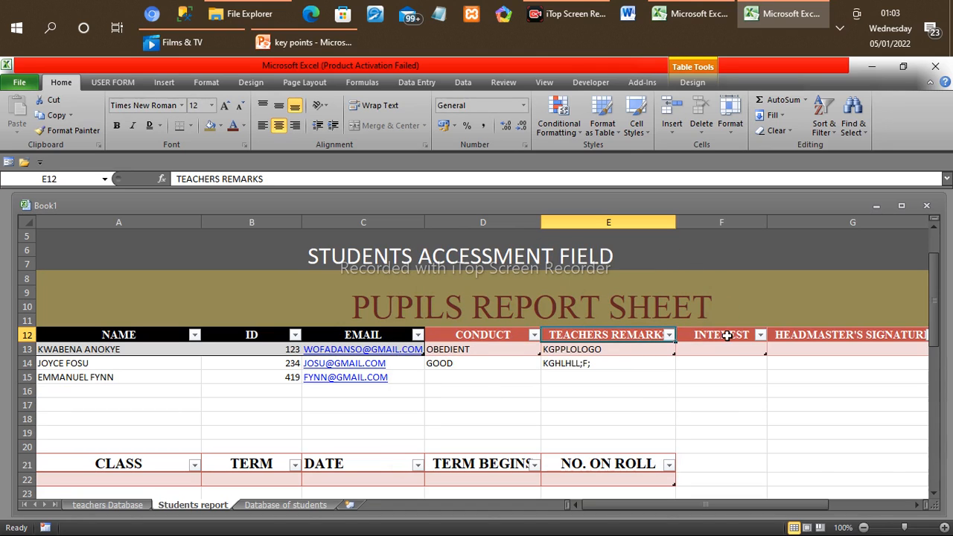
Step: Add the records FOOT BALL and VKKVKKV to the INTEREST column through its data entry form
{"action": "left_click", "coordinate": [718, 337]}
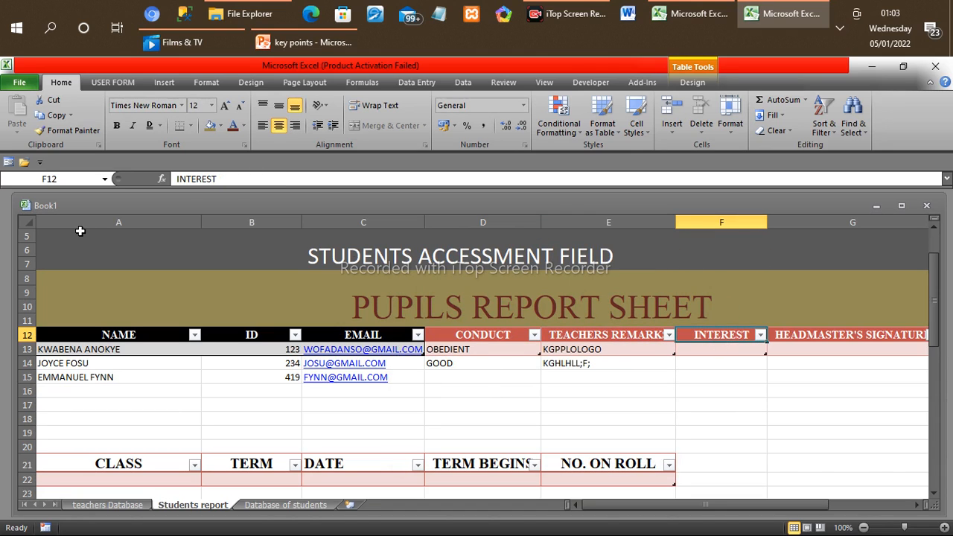
{"action": "left_click", "coordinate": [10, 164]}
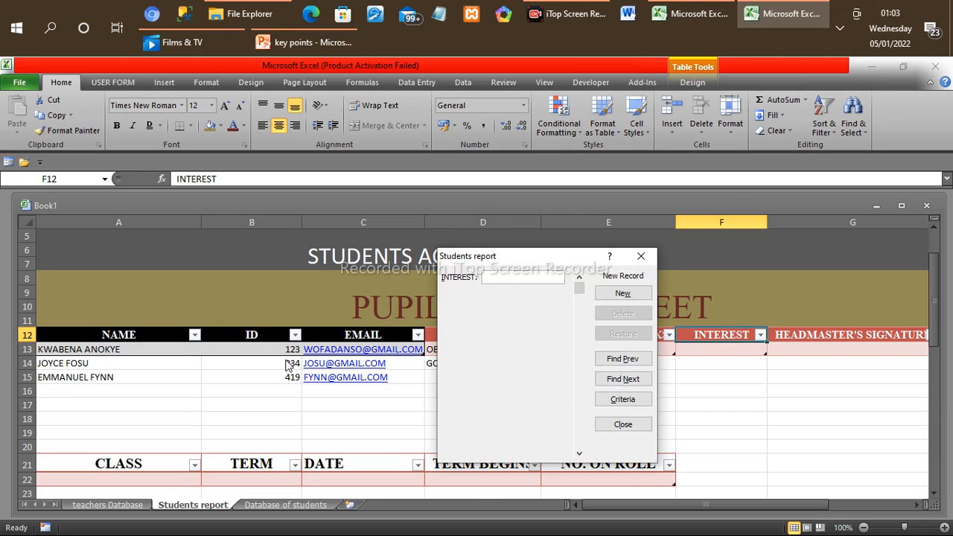
{"action": "type", "text": "FOO"}
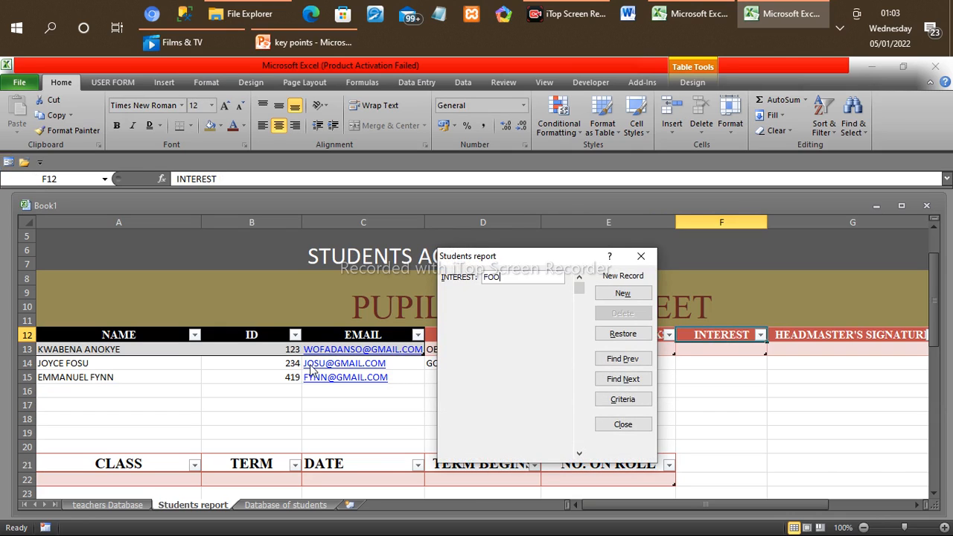
{"action": "type", "text": "T BALL"}
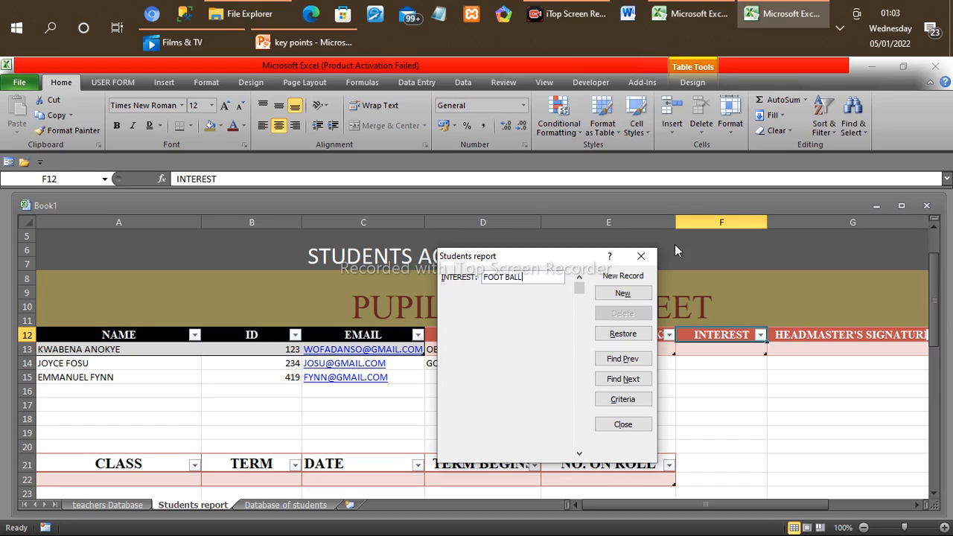
{"action": "left_click", "coordinate": [632, 292]}
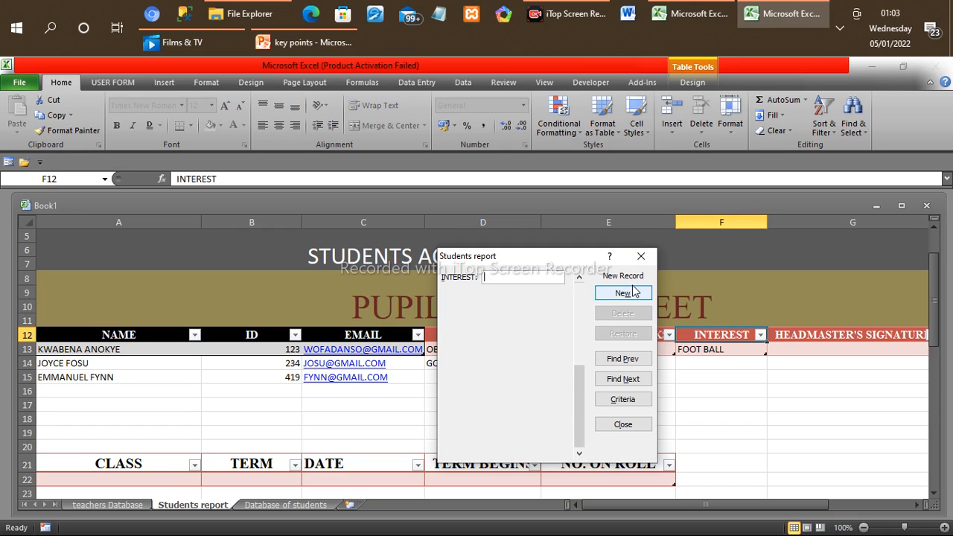
{"action": "type", "text": "VKKVKKV"}
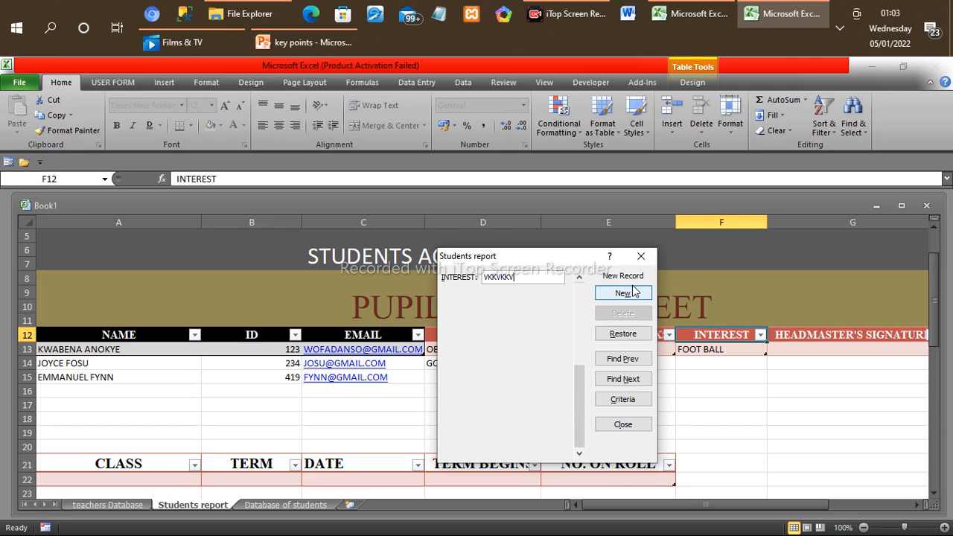
{"action": "left_click", "coordinate": [633, 297]}
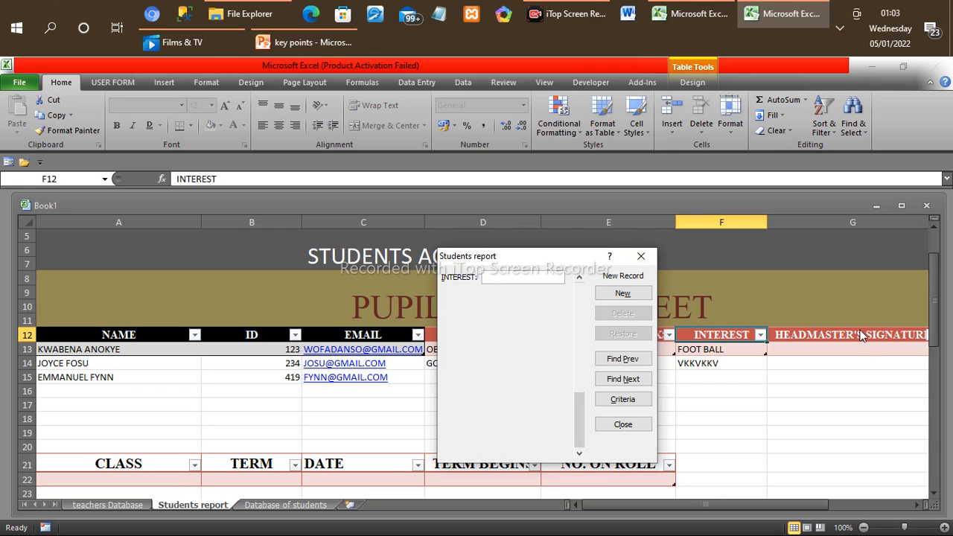
{"action": "left_click", "coordinate": [641, 256]}
Step: Add the record AAA to the HEADMASTER'S SIGNATURE column through its data entry form
{"action": "left_click", "coordinate": [801, 336]}
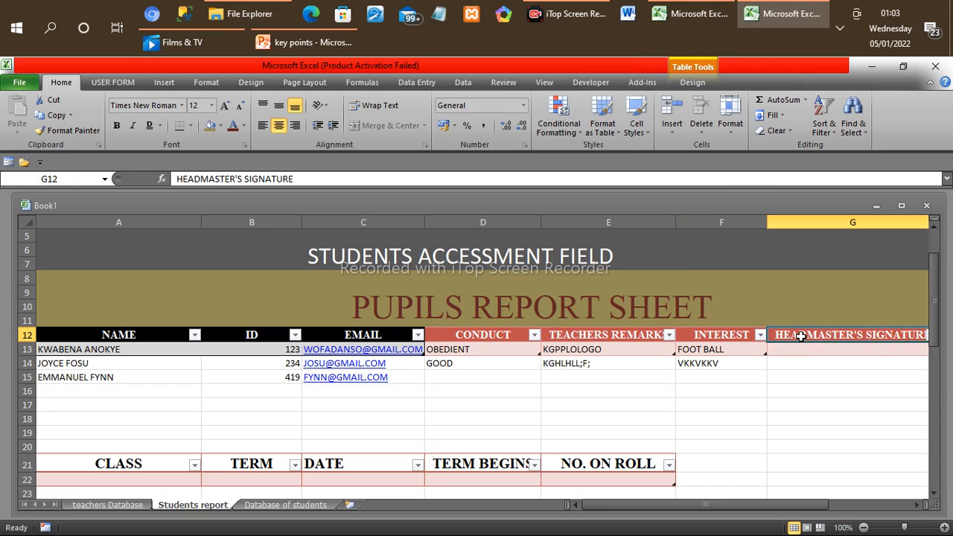
{"action": "left_click", "coordinate": [8, 161]}
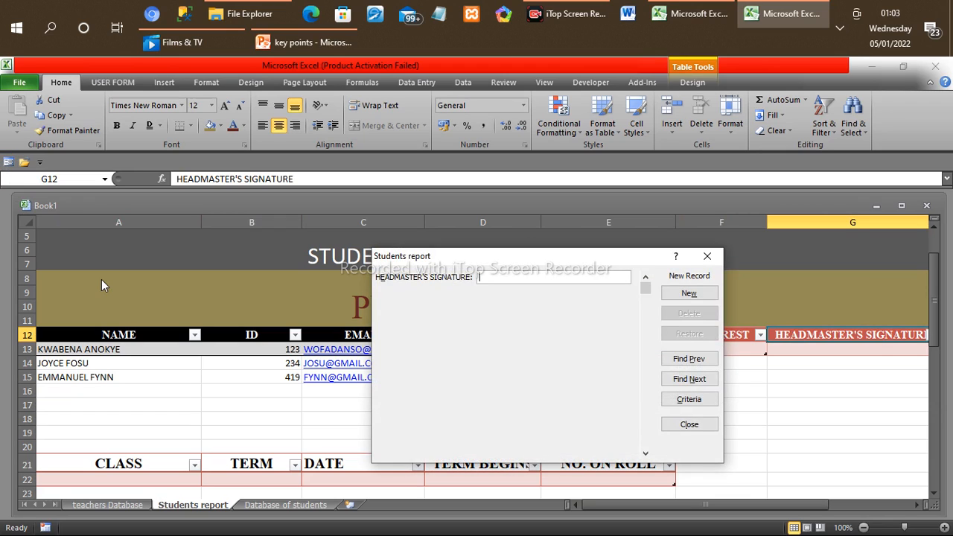
{"action": "key", "text": "Escape"}
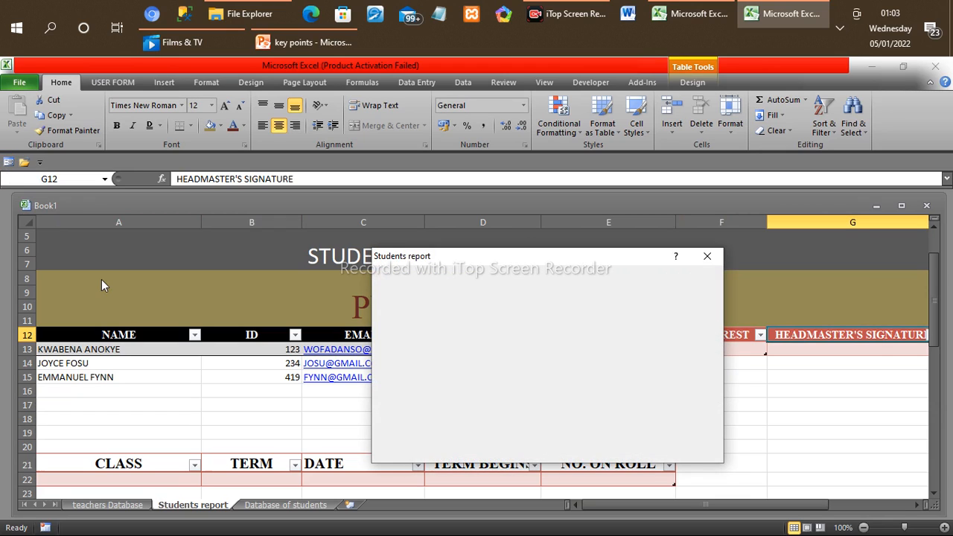
{"action": "type", "text": "AAA"}
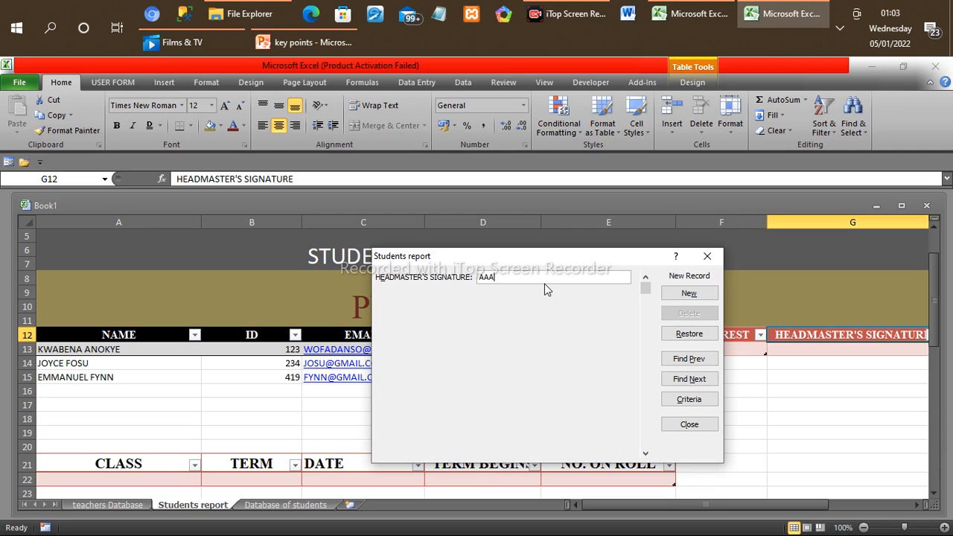
{"action": "left_click", "coordinate": [693, 294]}
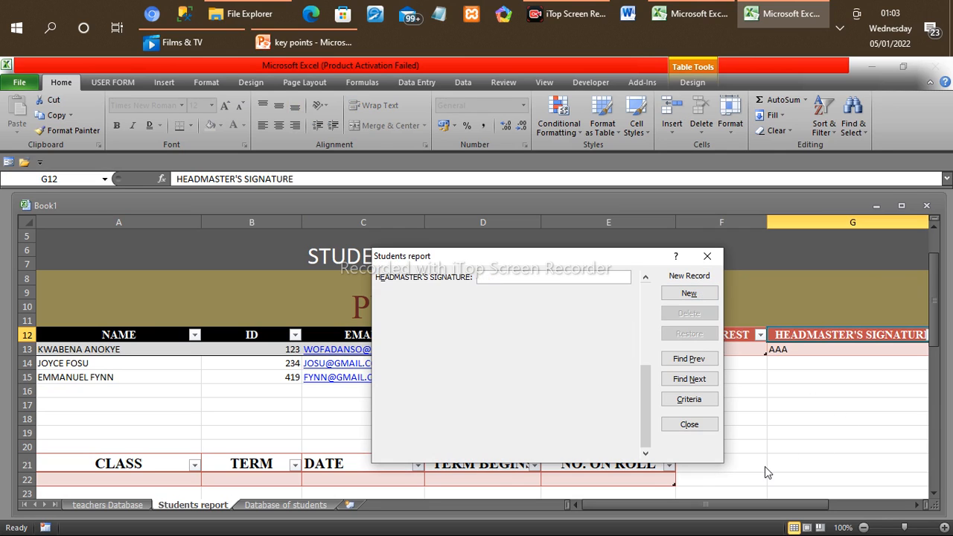
{"action": "left_click", "coordinate": [706, 256]}
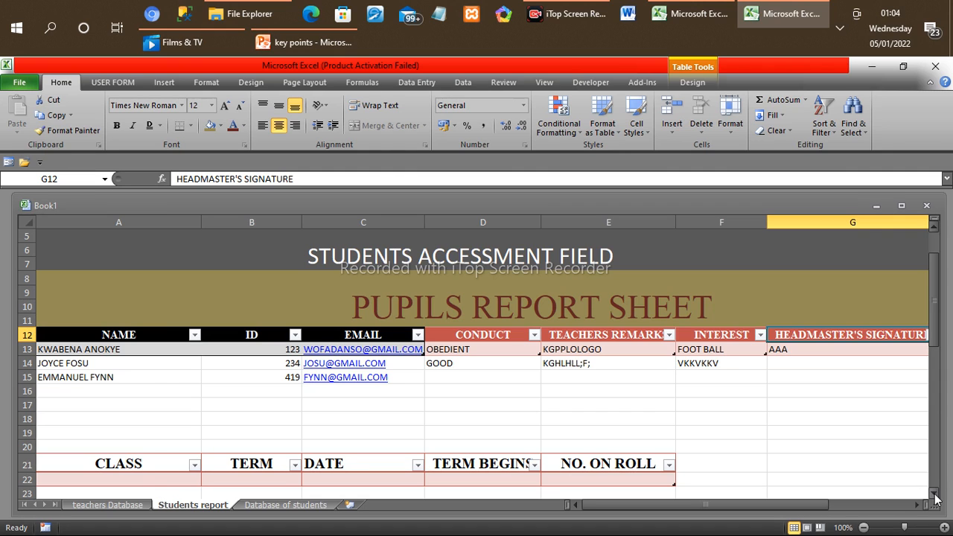
Step: Start a new record in the CLASS table's data entry form with class JSHC1 and term 3
{"action": "scroll", "coordinate": [924, 487], "scroll_direction": "down", "scroll_amount": 2}
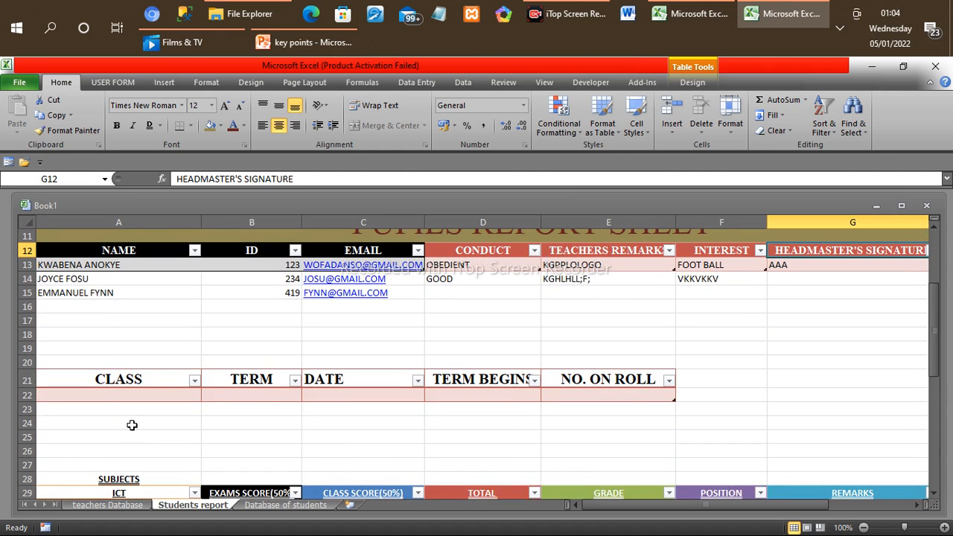
{"action": "left_click", "coordinate": [110, 389]}
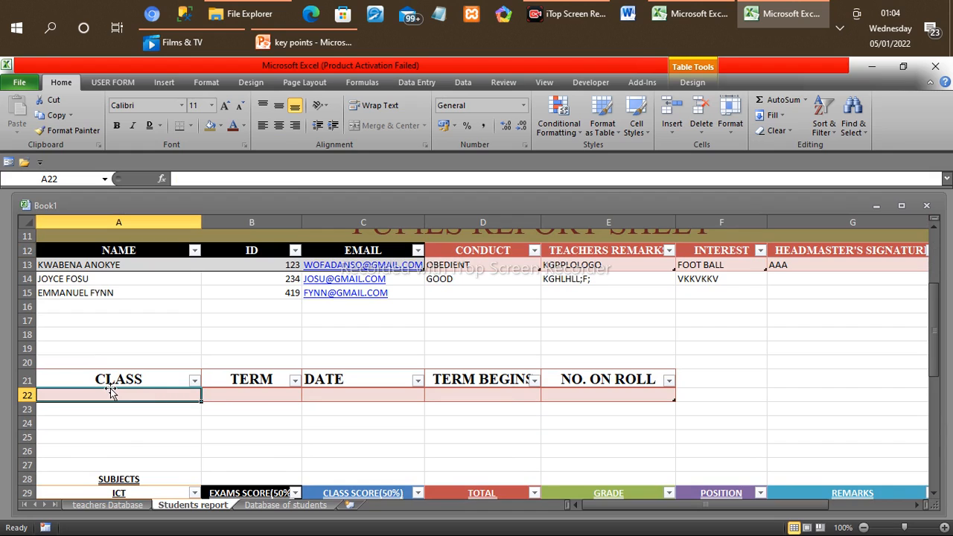
{"action": "left_click", "coordinate": [9, 162]}
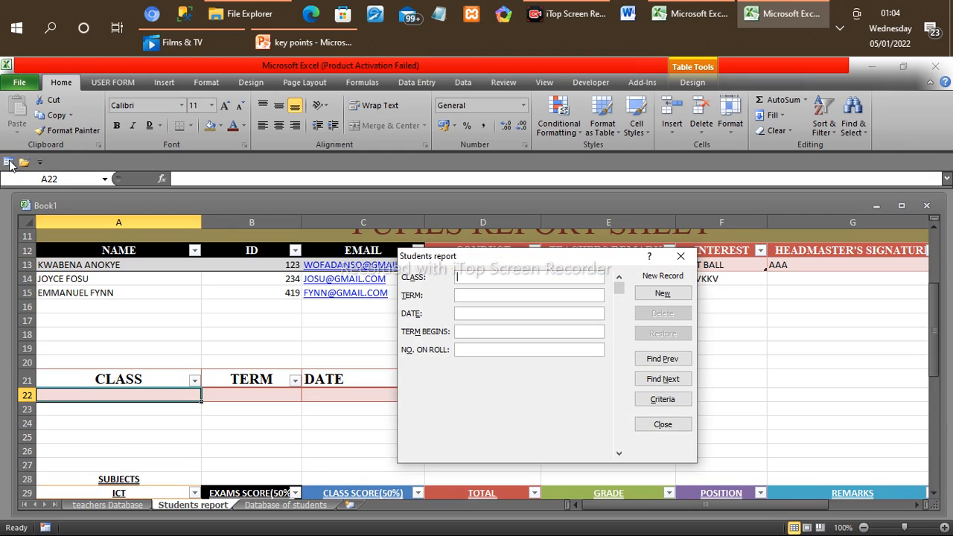
{"action": "type", "text": "JS"}
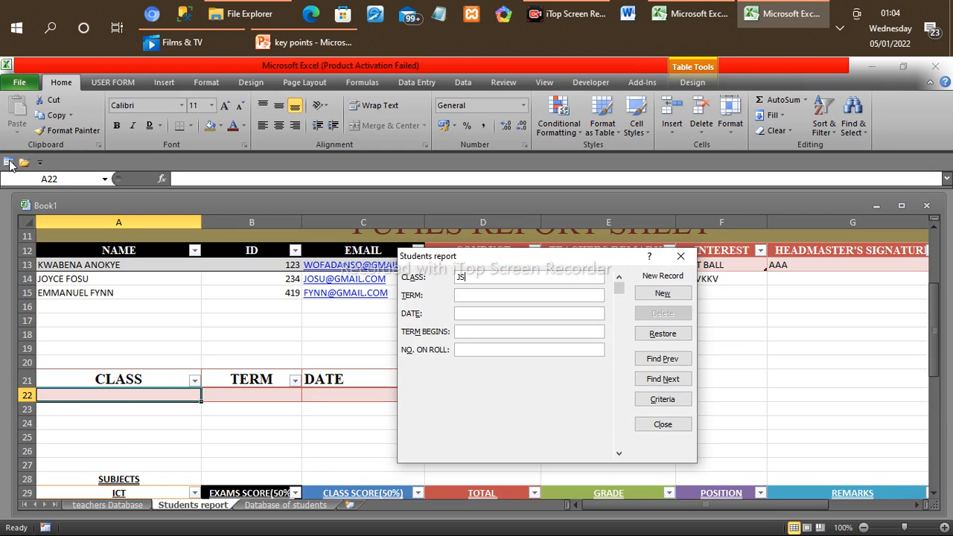
{"action": "type", "text": "H"}
{"action": "type", "text": "C"}
{"action": "type", "text": "1"}
{"action": "type", "text": "3"}
Step: Complete the class record with date 4/02/2022, term begins 8/02/2022 and 80 on roll, add it and close the form
{"action": "left_click", "coordinate": [468, 313]}
{"action": "type", "text": "4/"}
{"action": "type", "text": "02"}
{"action": "type", "text": "/"}
{"action": "type", "text": "2022"}
{"action": "type", "text": "8"}
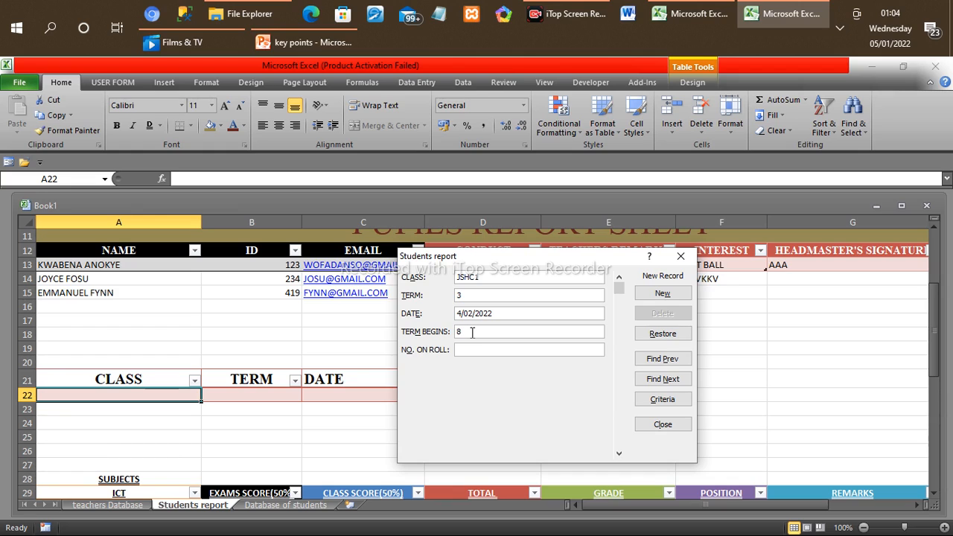
{"action": "type", "text": "/"}
{"action": "type", "text": "02"}
{"action": "type", "text": "/2022"}
{"action": "type", "text": "80"}
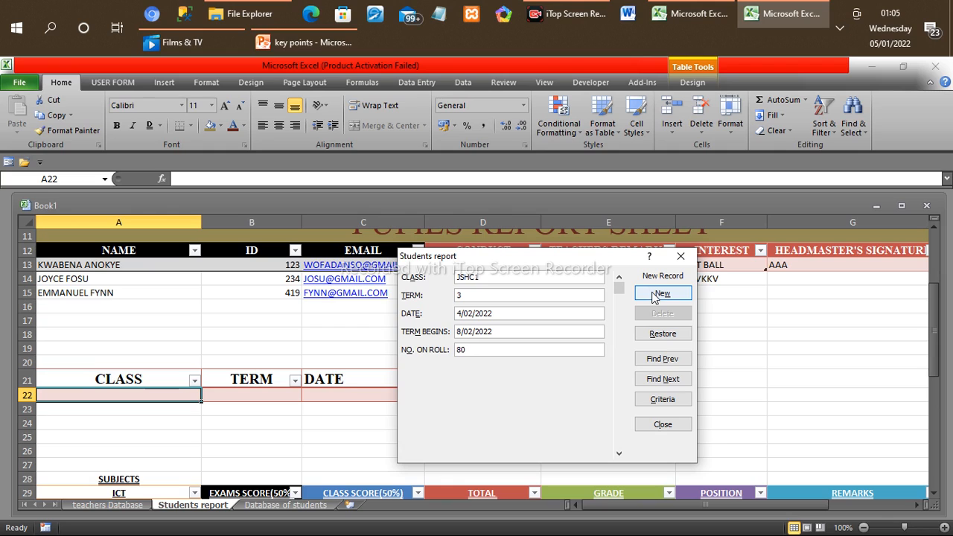
{"action": "left_click", "coordinate": [662, 294]}
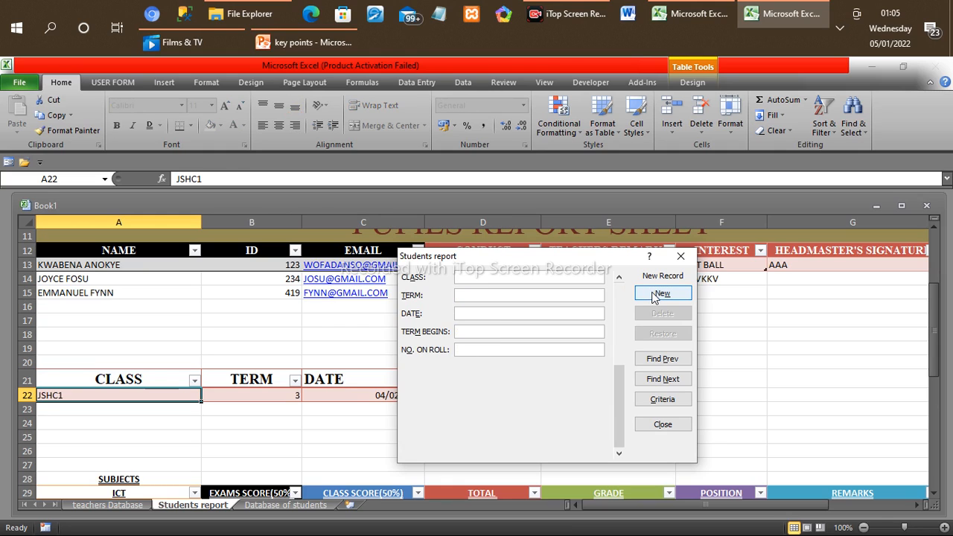
{"action": "left_click", "coordinate": [681, 257]}
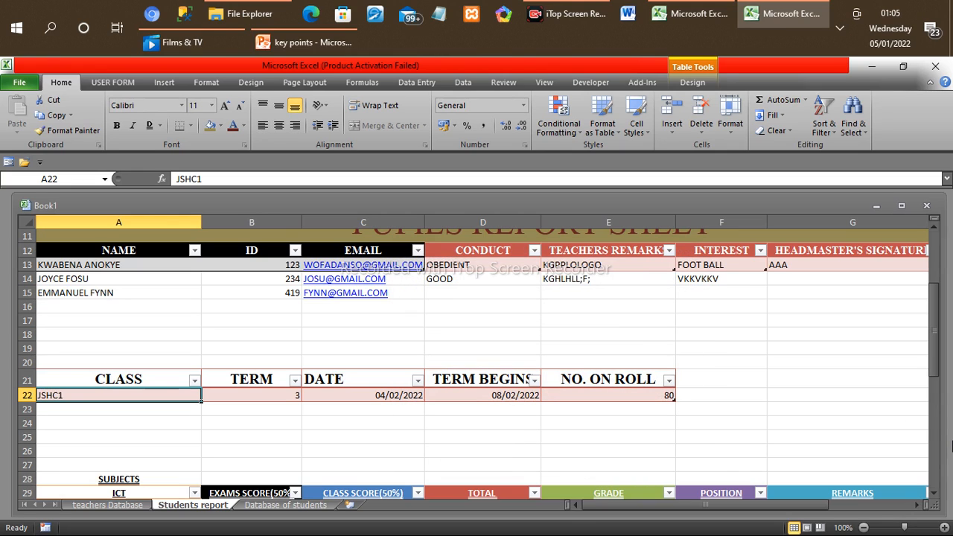
Step: Add the records 52, 12 and 00 to the ICT column through its data entry form
{"action": "left_click", "coordinate": [936, 494]}
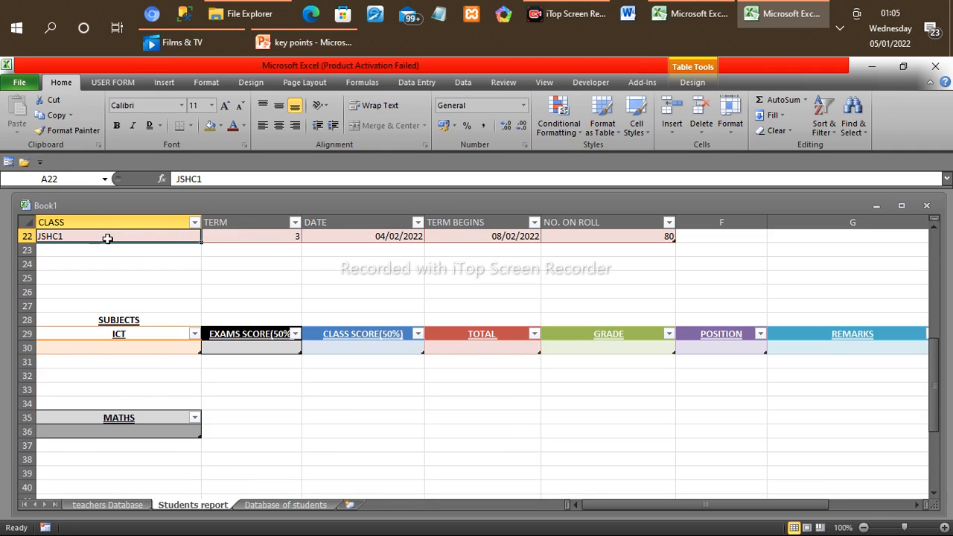
{"action": "left_click", "coordinate": [124, 344]}
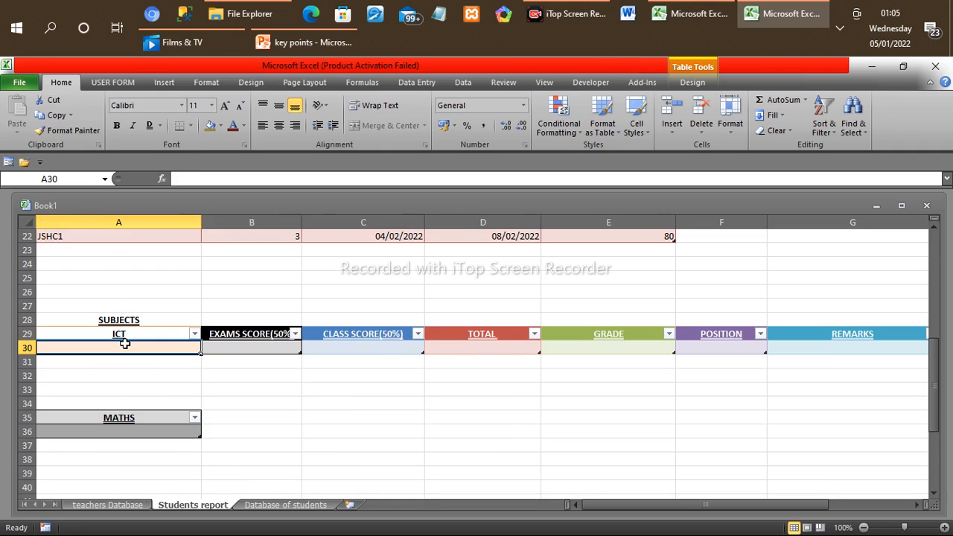
{"action": "left_click", "coordinate": [8, 164]}
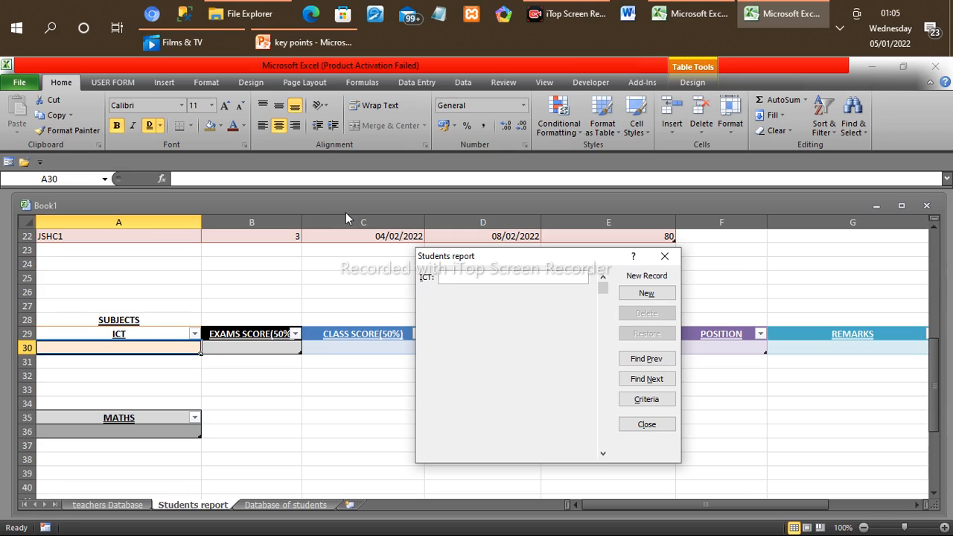
{"action": "type", "text": "52"}
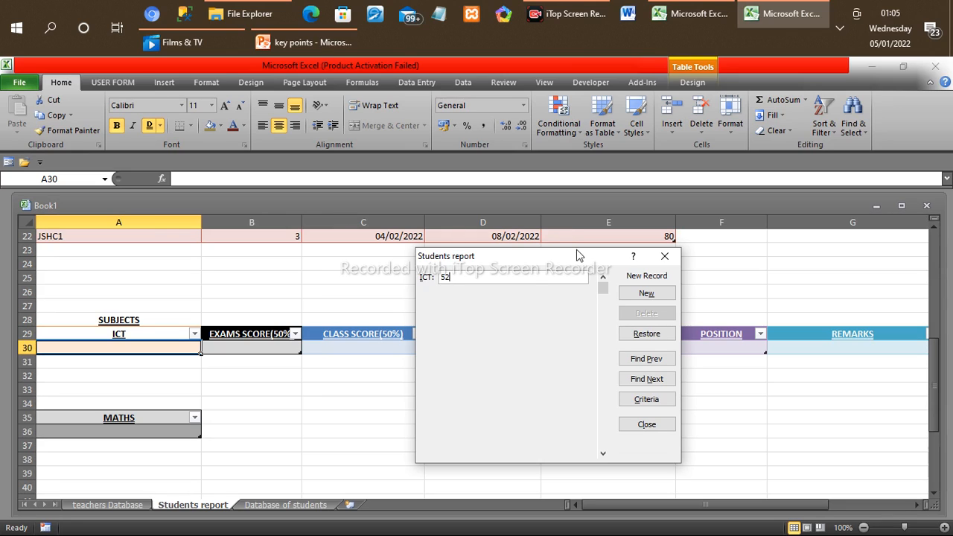
{"action": "left_click", "coordinate": [638, 295]}
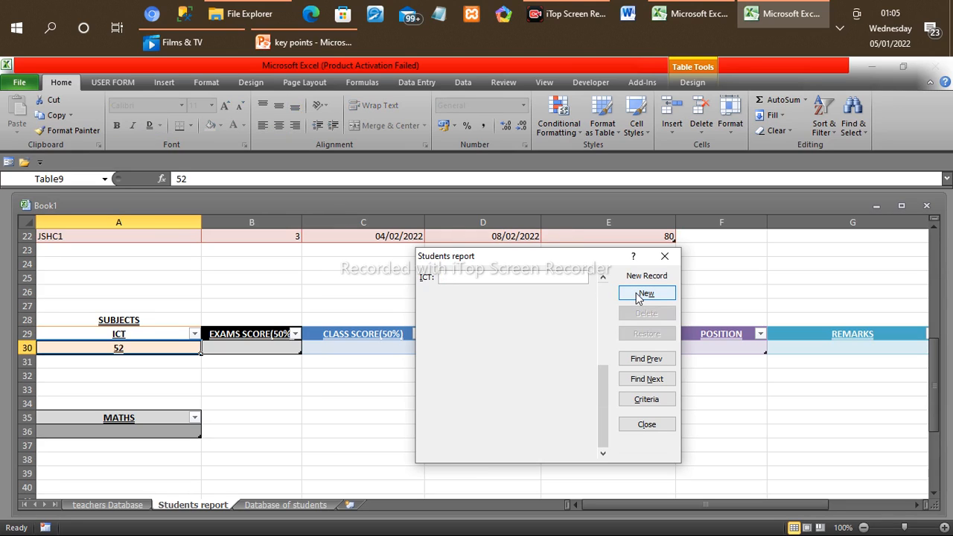
{"action": "type", "text": "12"}
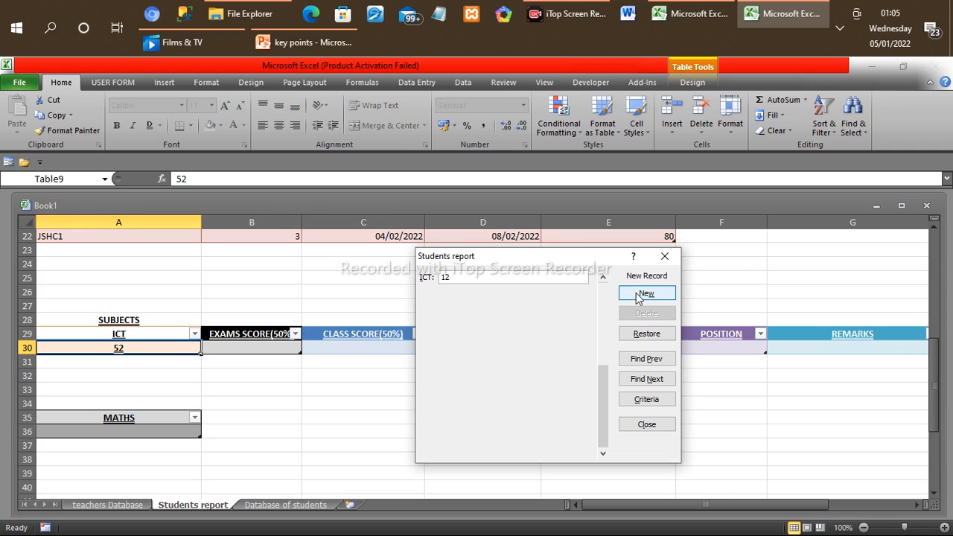
{"action": "left_click", "coordinate": [643, 293]}
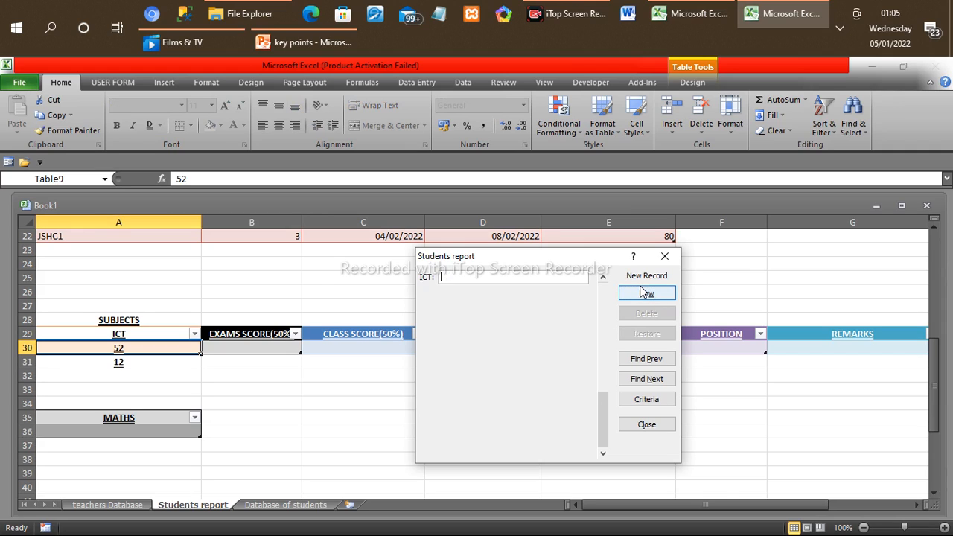
{"action": "type", "text": "00"}
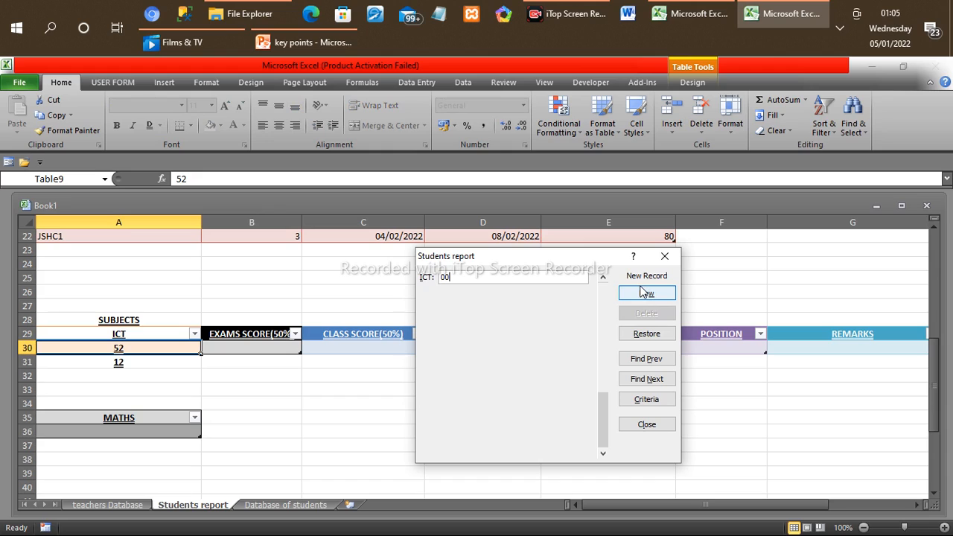
{"action": "left_click", "coordinate": [644, 293]}
{"action": "left_click", "coordinate": [643, 295]}
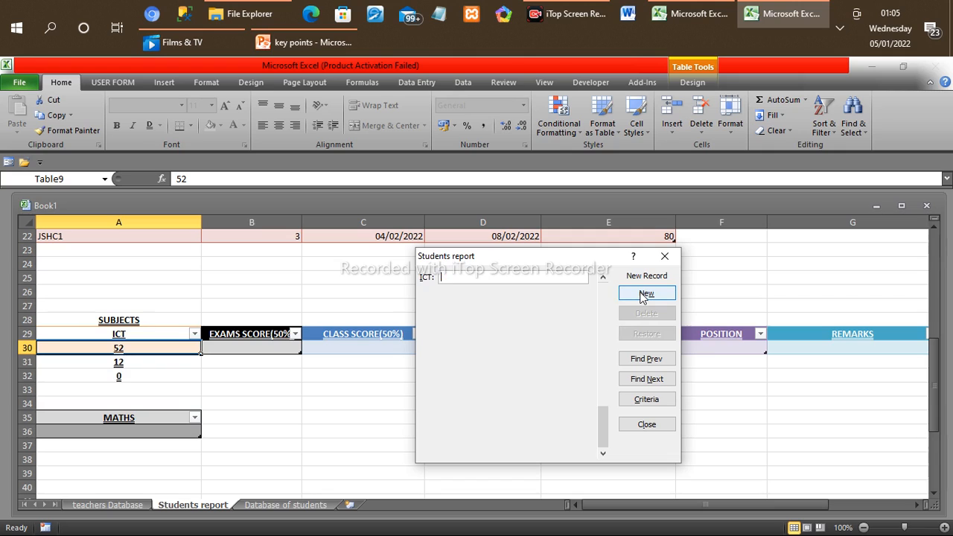
Step: Add 22 and 36 as further ICT records and close the data entry form
{"action": "type", "text": "2"}
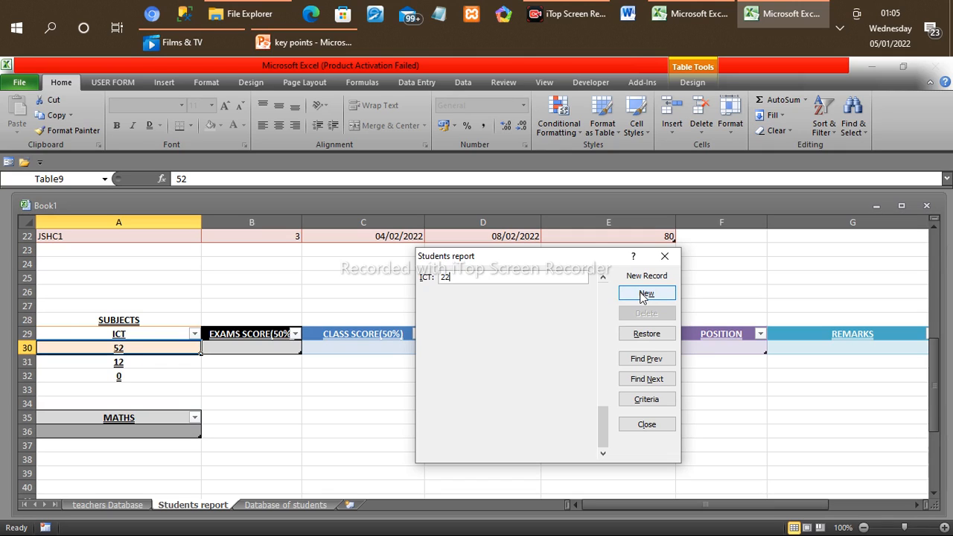
{"action": "type", "text": "2"}
{"action": "left_click", "coordinate": [654, 295]}
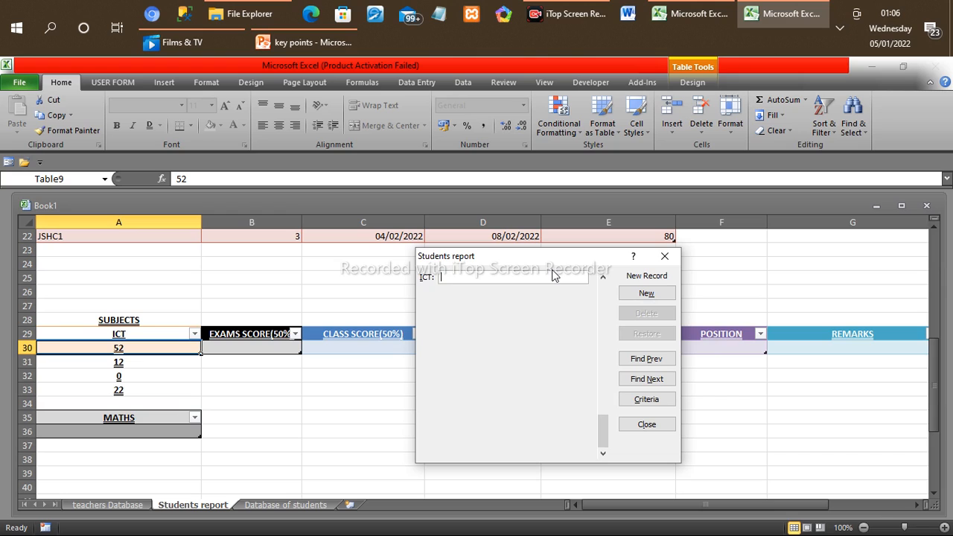
{"action": "type", "text": "36"}
{"action": "left_click", "coordinate": [650, 295]}
{"action": "key", "text": "Return"}
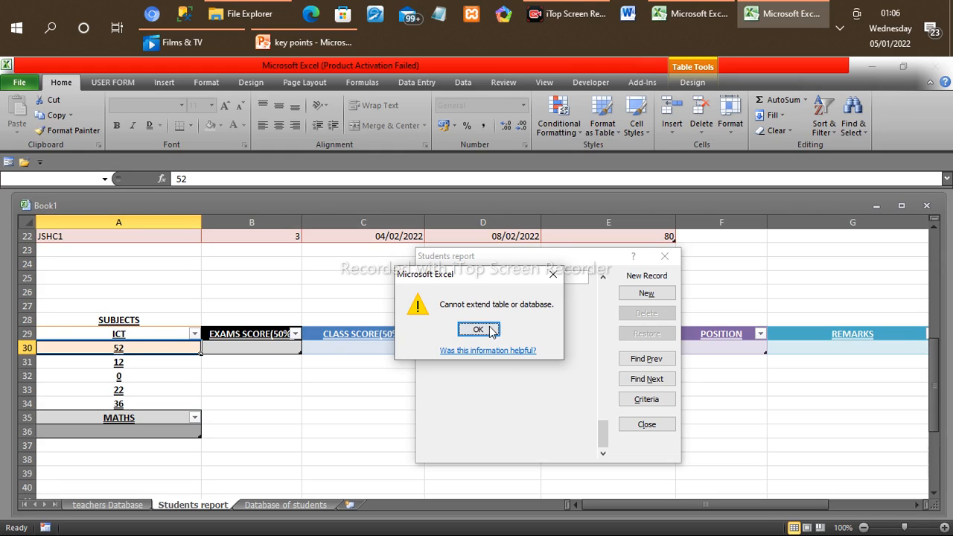
{"action": "left_click", "coordinate": [553, 274]}
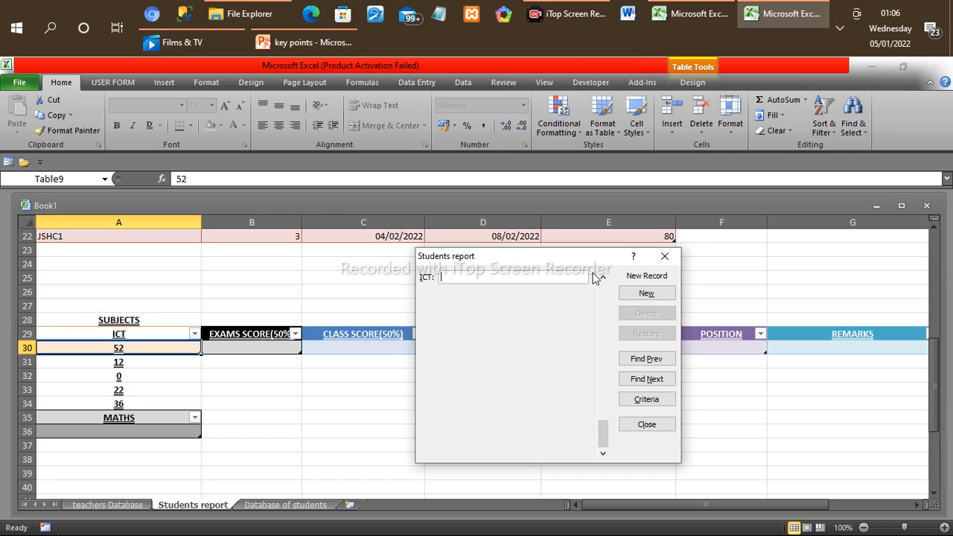
{"action": "left_click", "coordinate": [665, 256]}
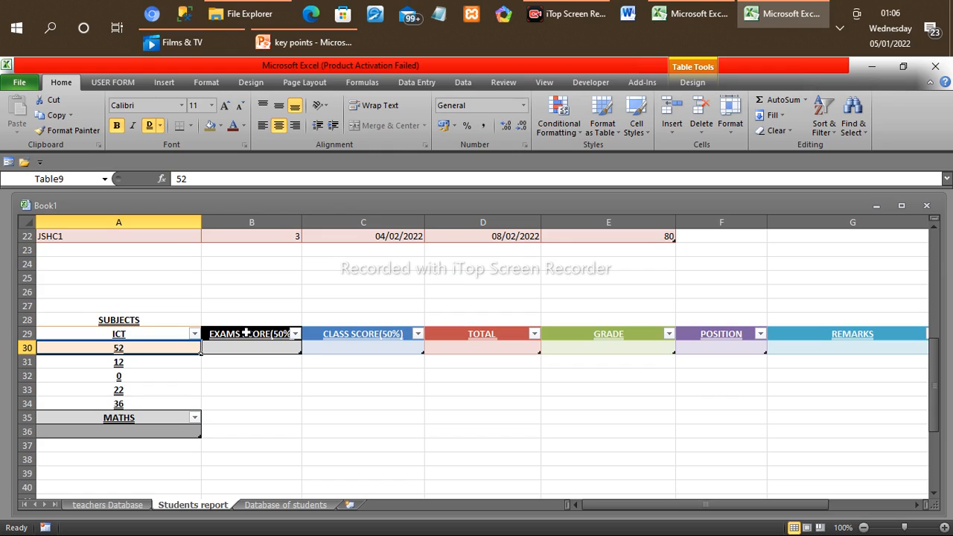
Step: Add the records 12 and 11 to the EXAMS SCORE(50%) column through its data entry form
{"action": "left_click", "coordinate": [245, 333]}
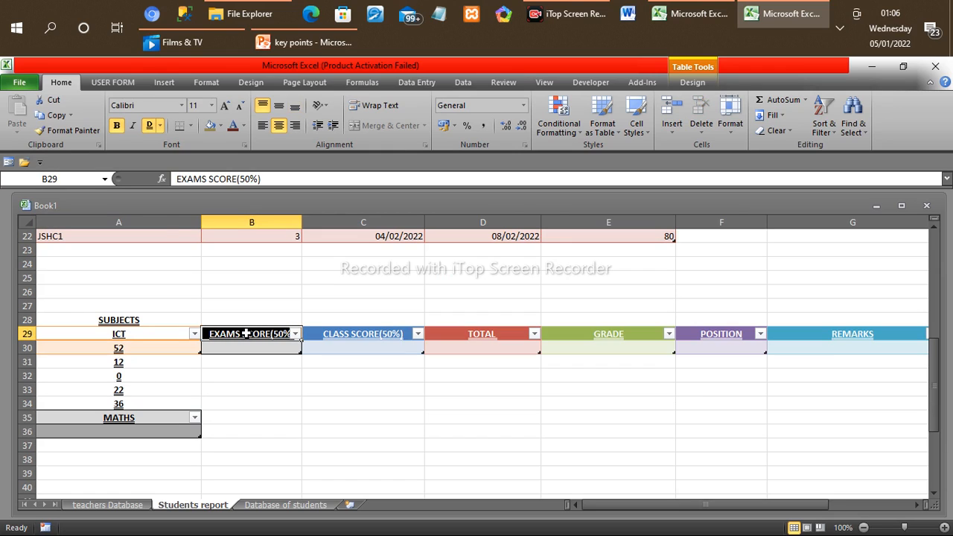
{"action": "left_click", "coordinate": [8, 164]}
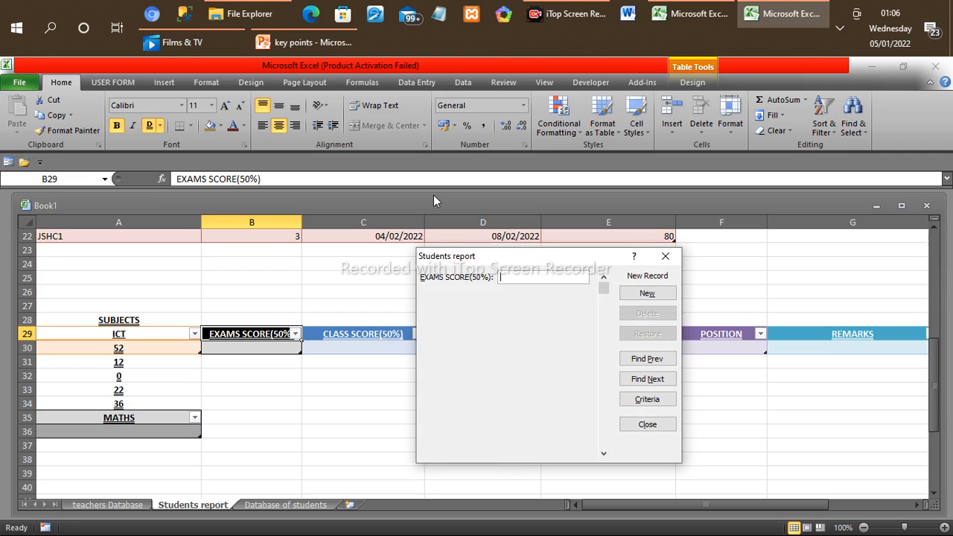
{"action": "type", "text": "12"}
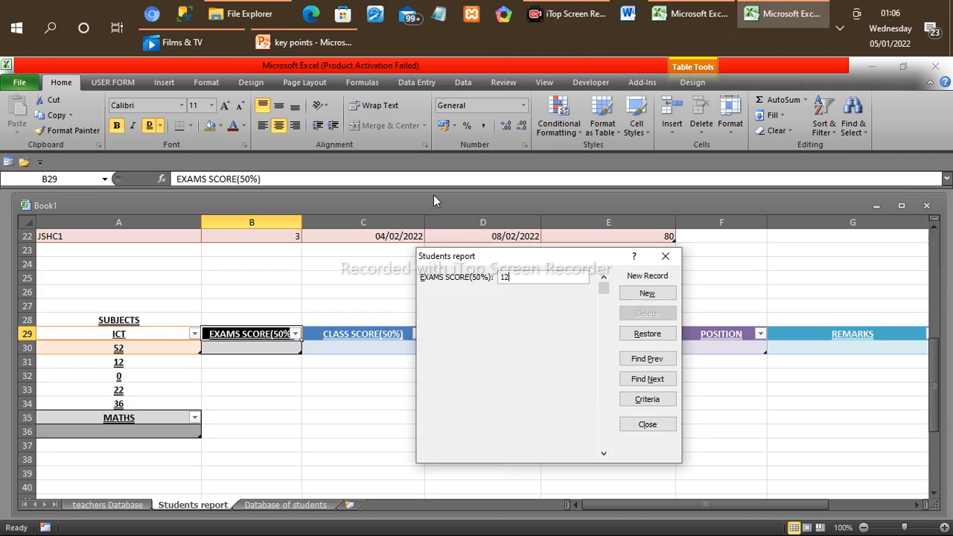
{"action": "left_click", "coordinate": [647, 294]}
{"action": "type", "text": "111"}
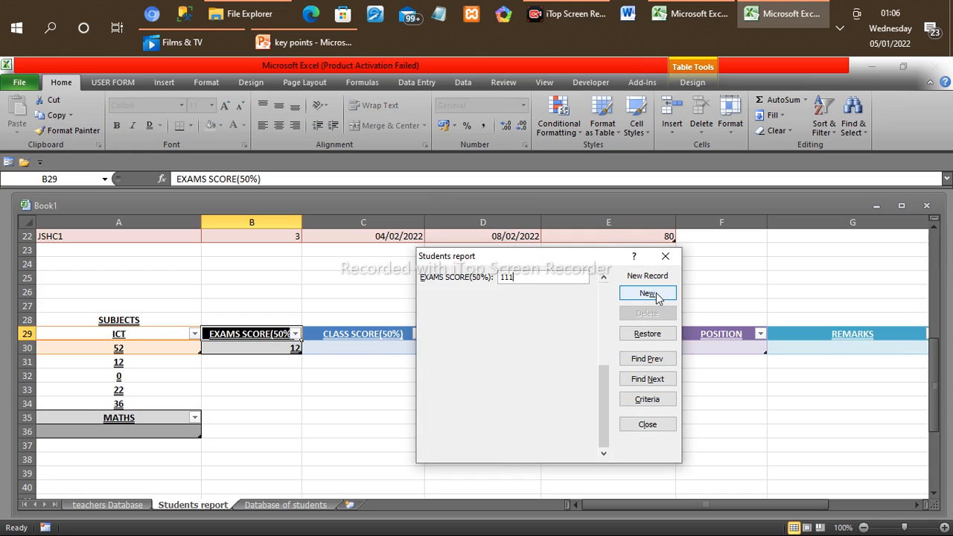
{"action": "key", "text": "BackSpace"}
{"action": "left_click", "coordinate": [647, 293]}
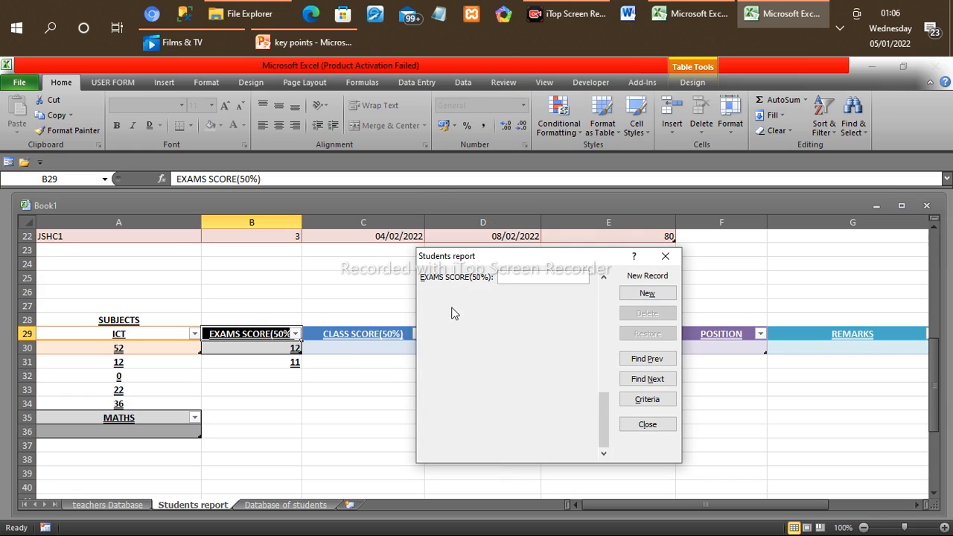
{"action": "left_click", "coordinate": [666, 253]}
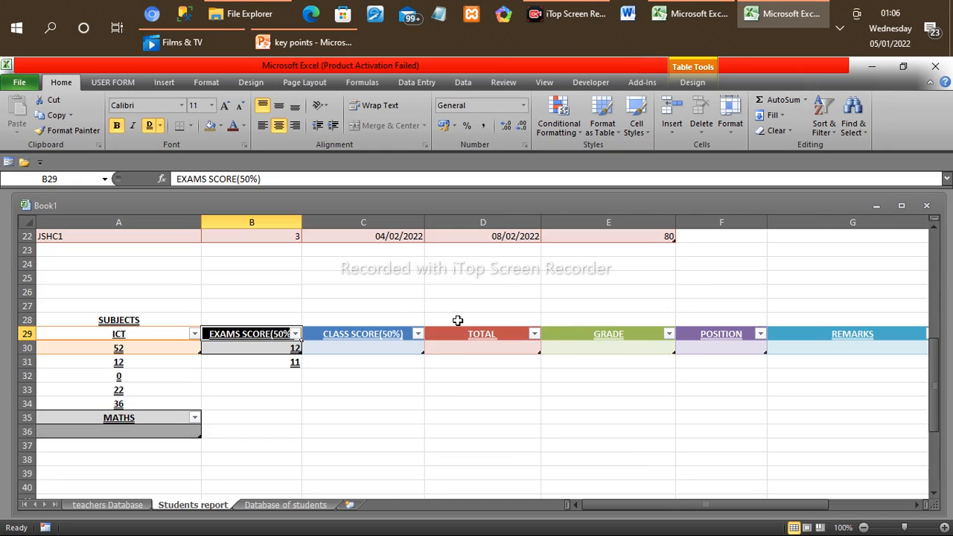
Step: Add the record 12 to the CLASS SCORE(50%) column through its data entry form
{"action": "left_click", "coordinate": [358, 353]}
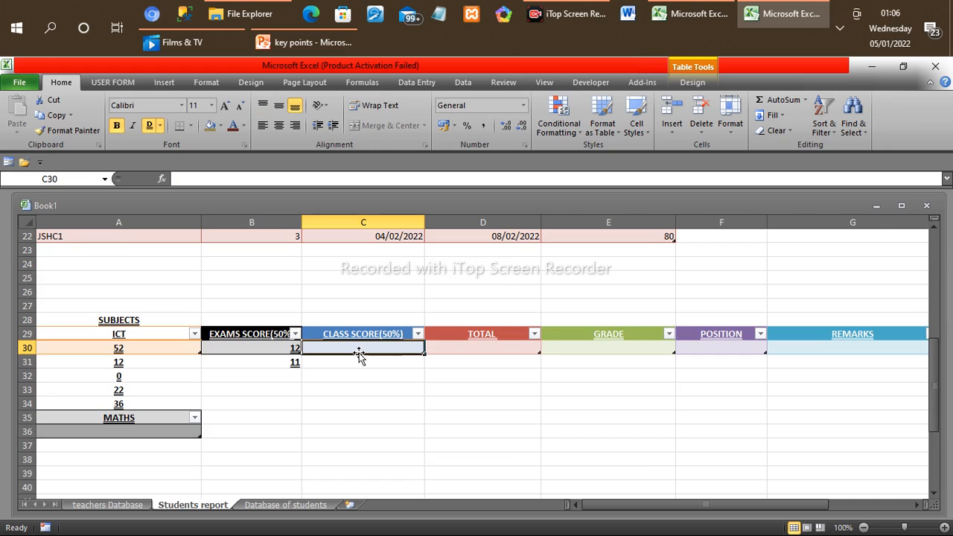
{"action": "left_click", "coordinate": [9, 162]}
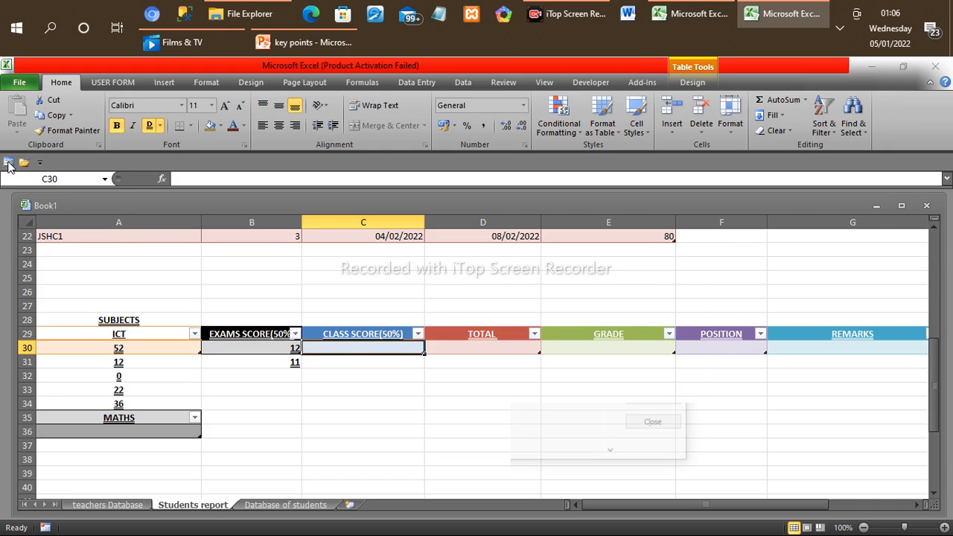
{"action": "type", "text": "12"}
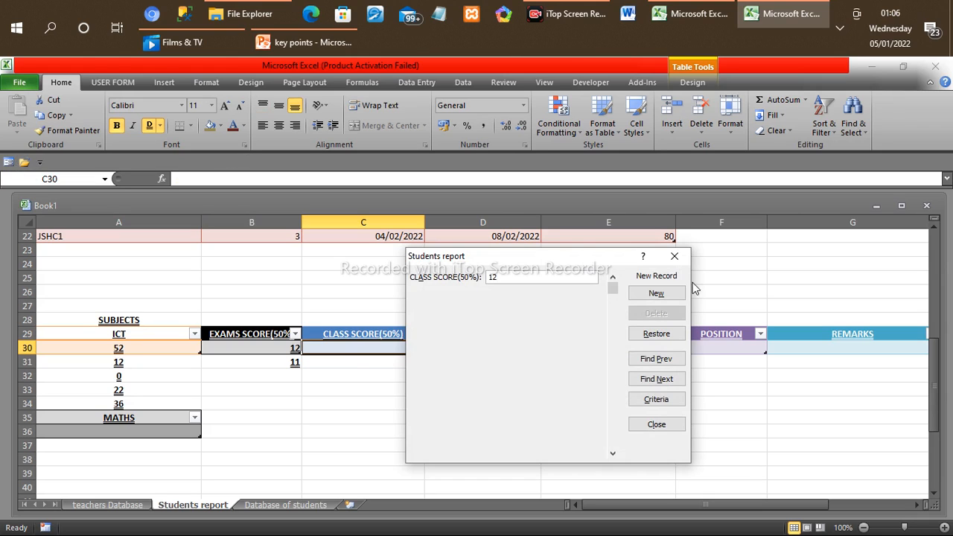
{"action": "left_click", "coordinate": [669, 292]}
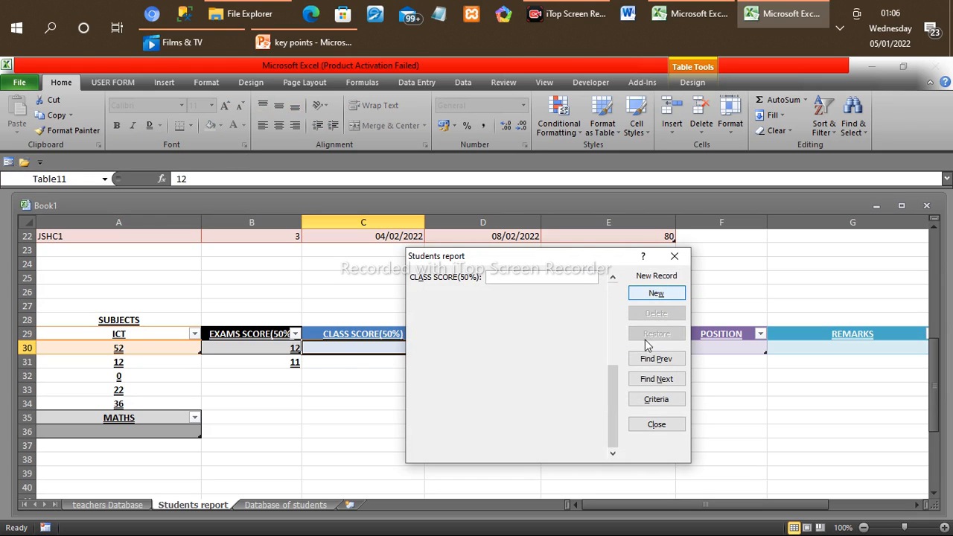
{"action": "left_click", "coordinate": [645, 425]}
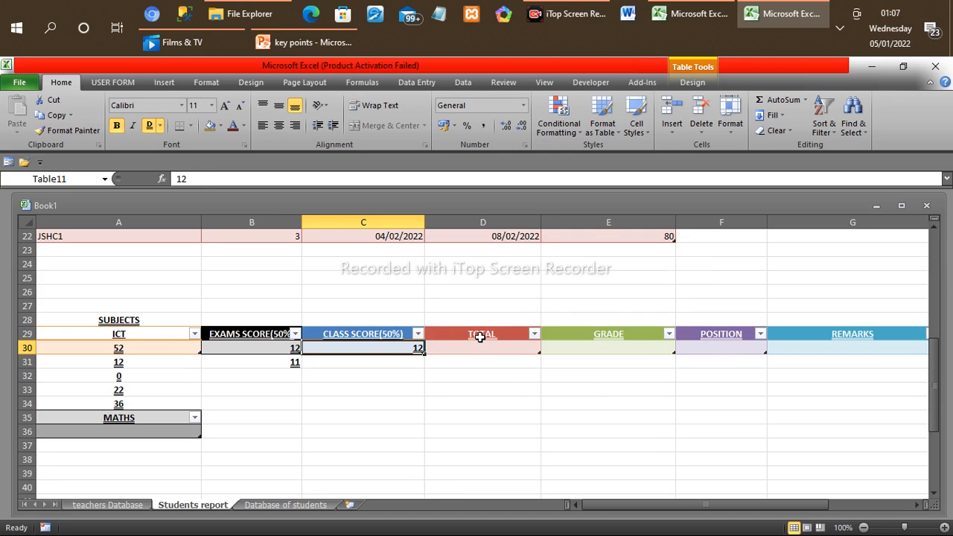
{"action": "left_click", "coordinate": [480, 336]}
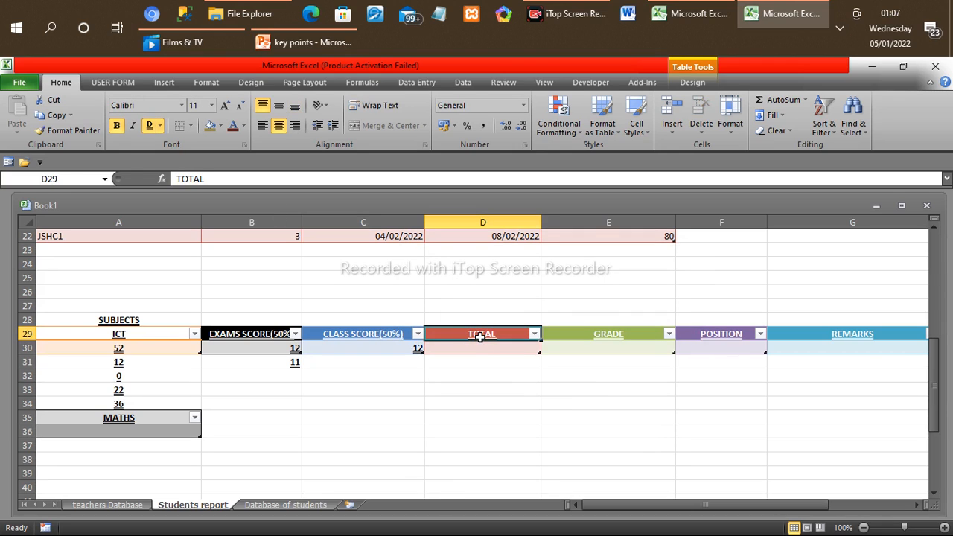
{"action": "left_click", "coordinate": [7, 162]}
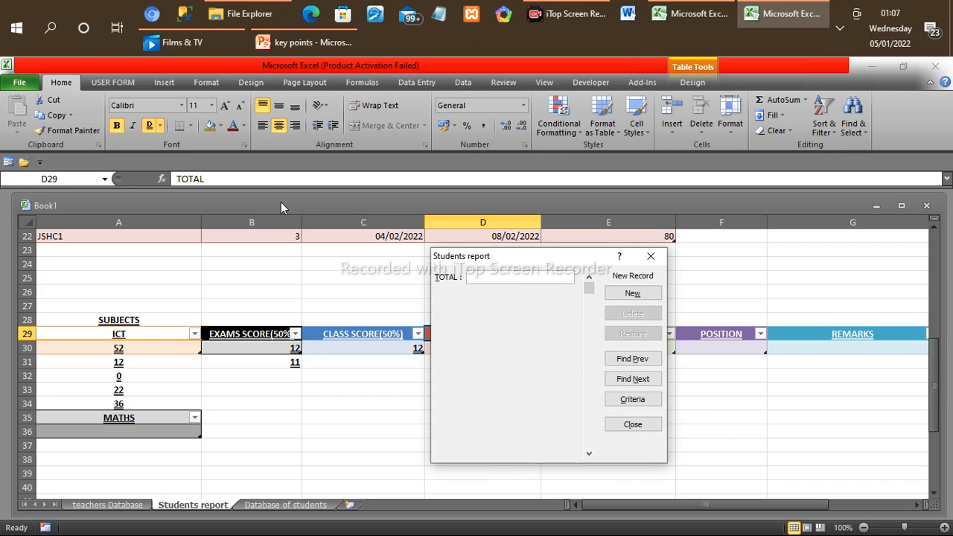
{"action": "type", "text": "214"}
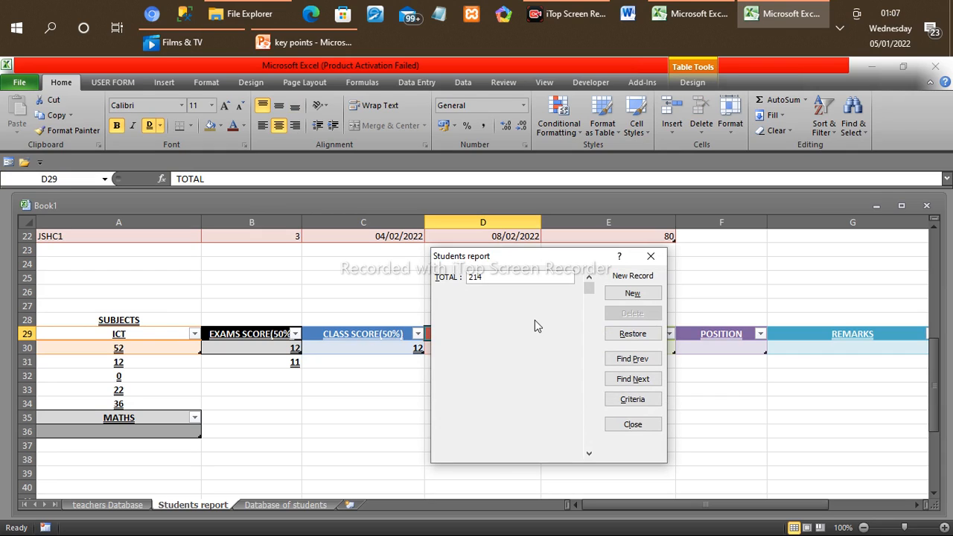
{"action": "key", "text": "BackSpace"}
{"action": "key", "text": "BackSpace"}
{"action": "key", "text": "Left"}
{"action": "key", "text": "Left"}
{"action": "key", "text": "Right"}
{"action": "key", "text": "Left"}
{"action": "left_click", "coordinate": [652, 257]}
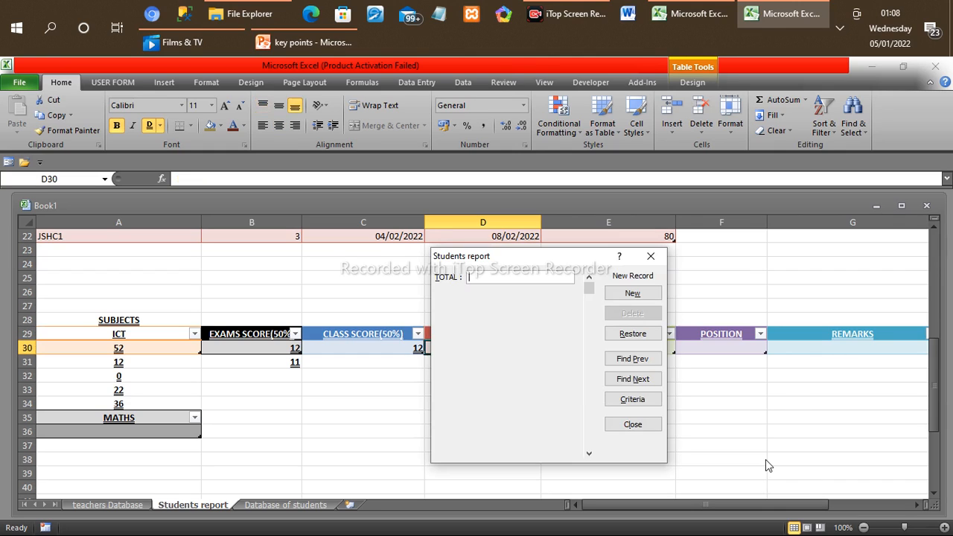
Step: Add the record 24 to the TOTAL column through its data entry form and close the form
{"action": "type", "text": "24"}
{"action": "left_click", "coordinate": [633, 294]}
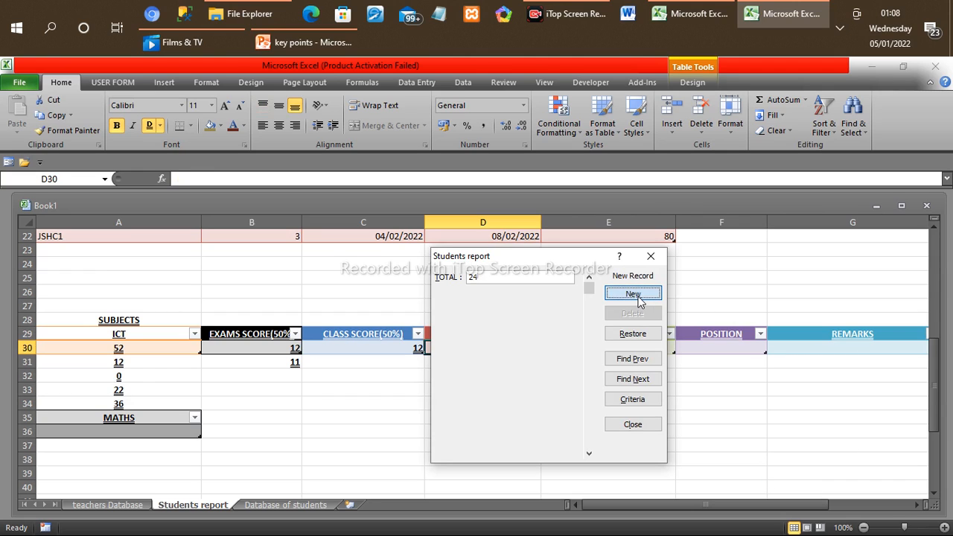
{"action": "left_click", "coordinate": [654, 255]}
Step: Try to add the record F to the GRADE column through its data entry form
{"action": "left_click", "coordinate": [607, 335]}
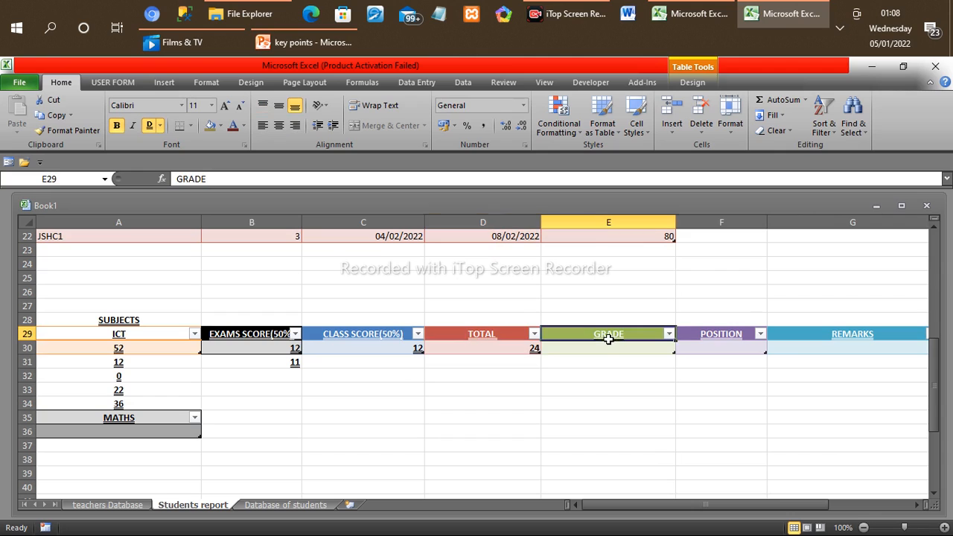
{"action": "left_click", "coordinate": [9, 163]}
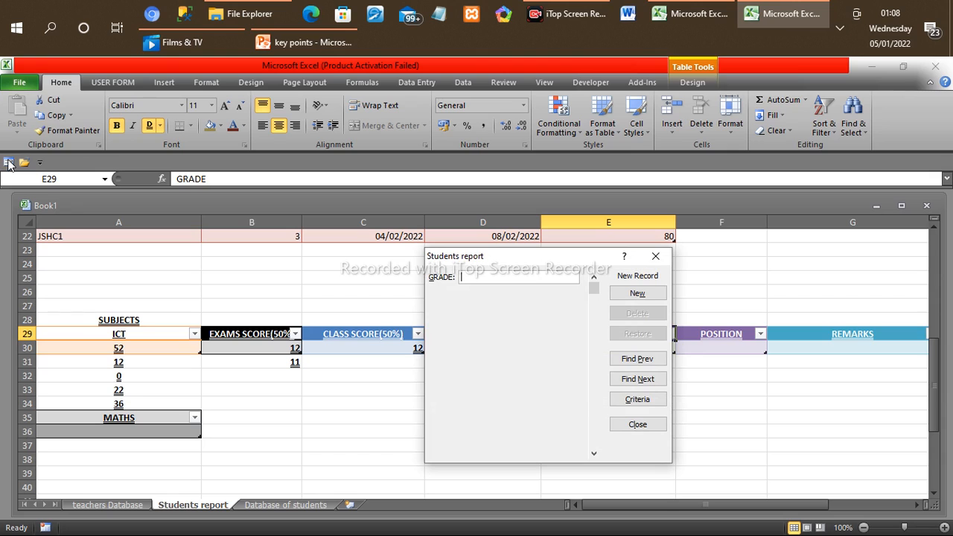
{"action": "type", "text": "F"}
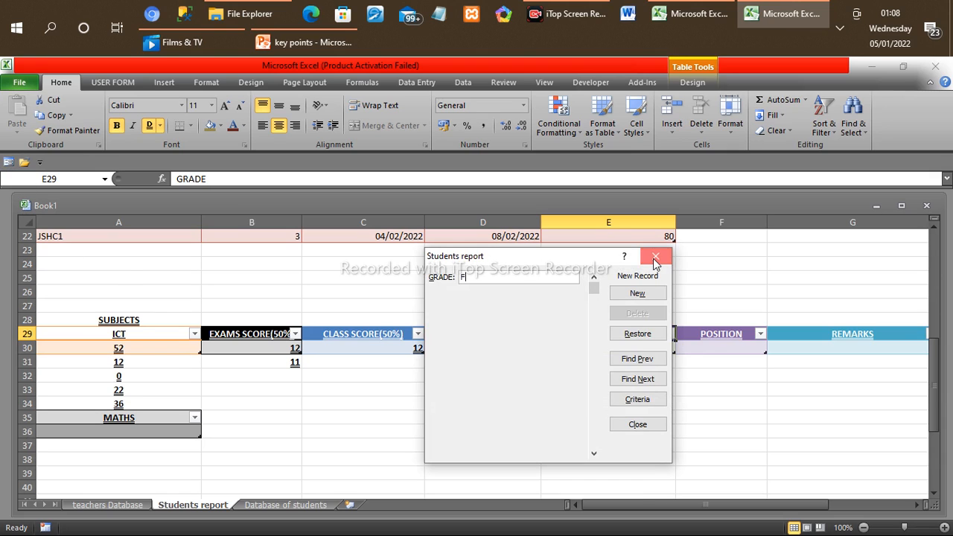
{"action": "left_click", "coordinate": [655, 256]}
Step: Enter 38 directly in the empty cell below the POSITION header
{"action": "left_click", "coordinate": [699, 349]}
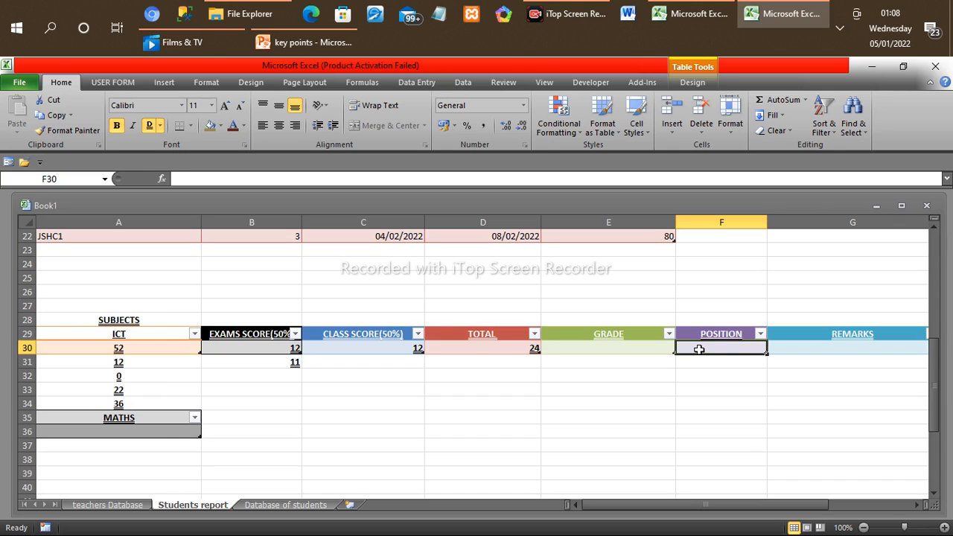
{"action": "type", "text": "38"}
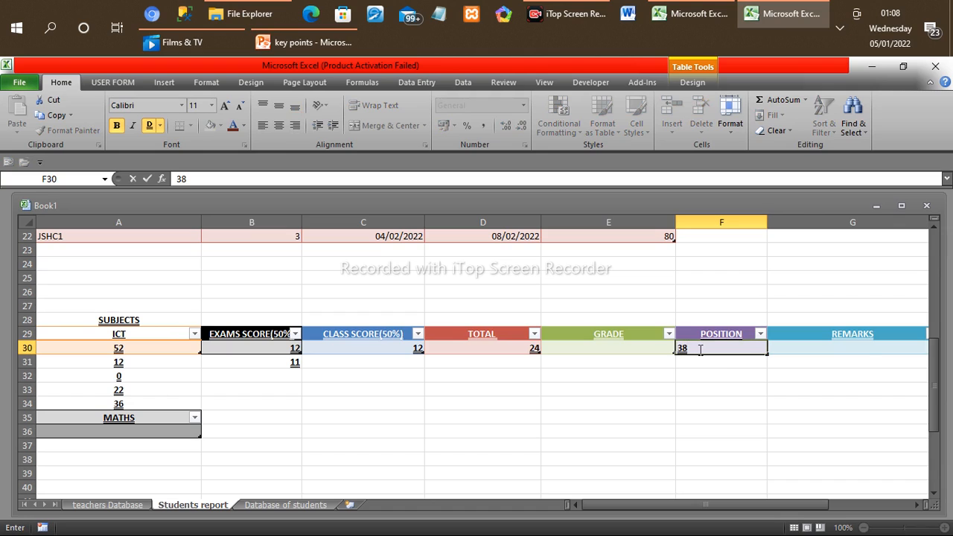
{"action": "left_click", "coordinate": [843, 355]}
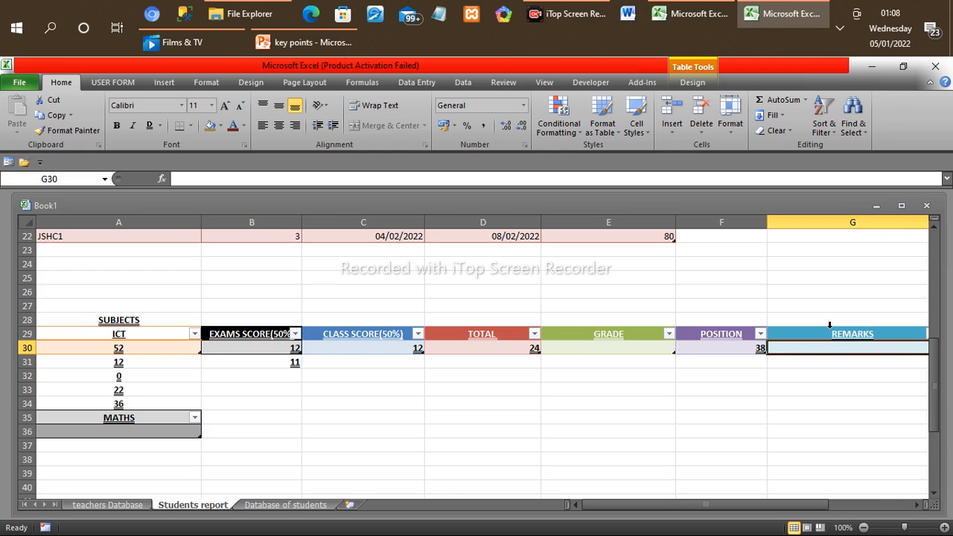
Step: Add the record CAN DO BETTER to the REMARKS column through its data entry form and close the form
{"action": "left_click", "coordinate": [809, 332]}
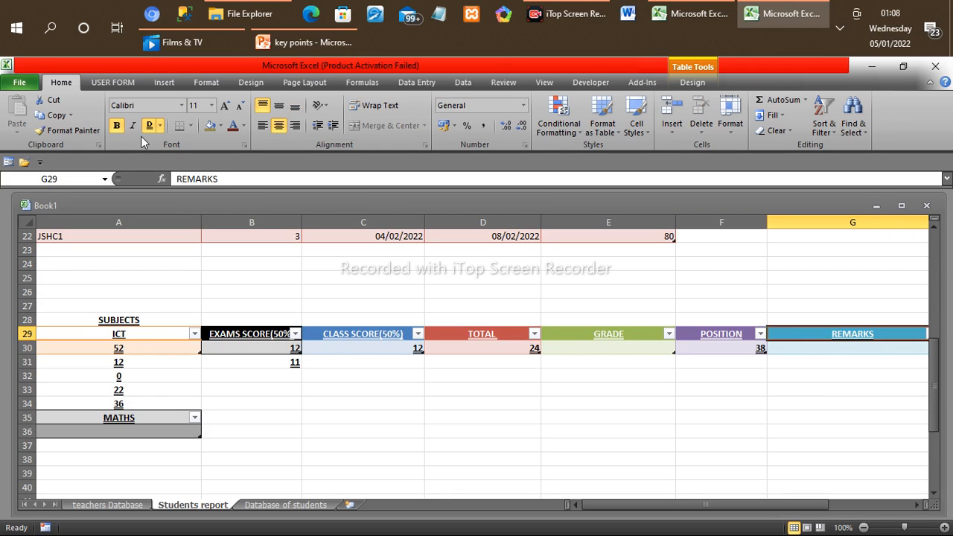
{"action": "left_click", "coordinate": [9, 162]}
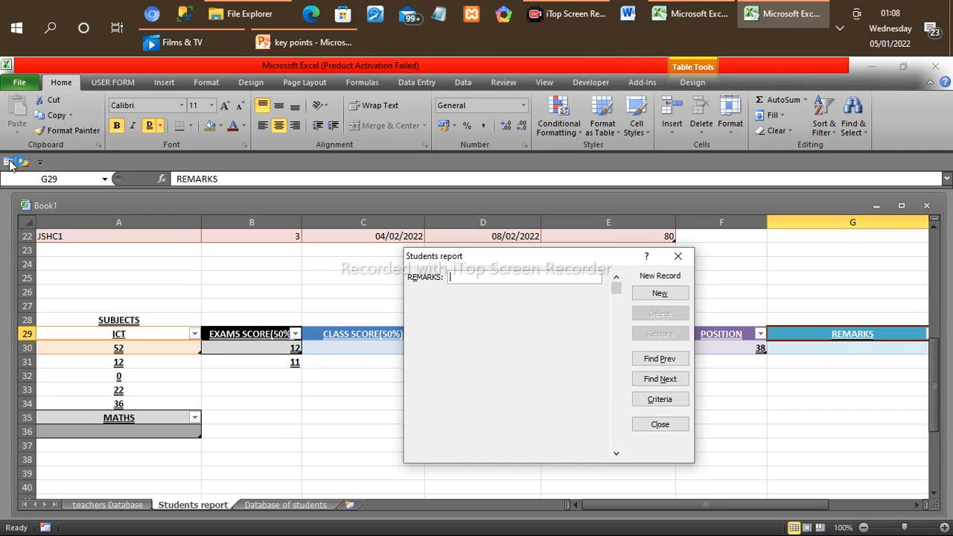
{"action": "type", "text": "CAN "}
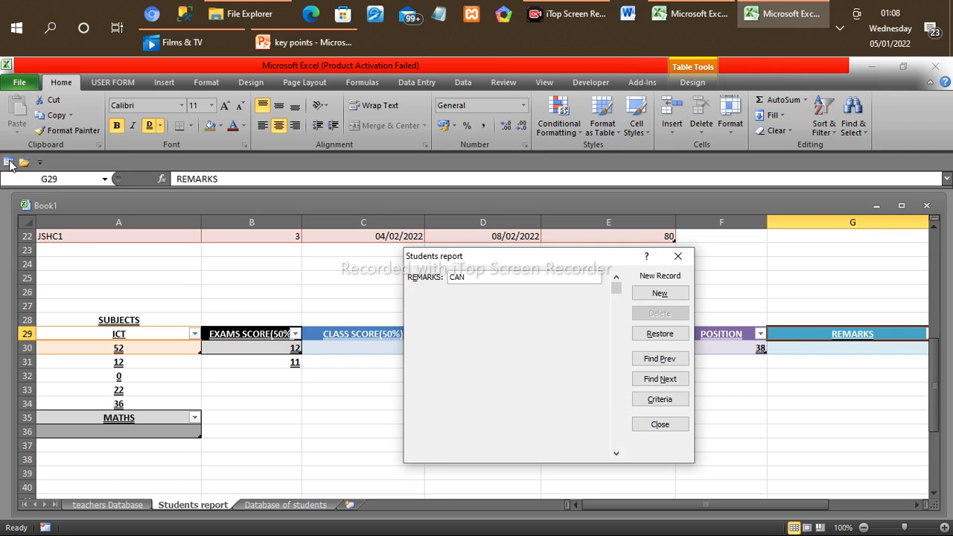
{"action": "type", "text": "DO BETE"}
{"action": "key", "text": "BackSpace"}
{"action": "type", "text": "RE"}
{"action": "key", "text": "BackSpace"}
{"action": "key", "text": "BackSpace"}
{"action": "type", "text": "TER"}
{"action": "left_click", "coordinate": [658, 295]}
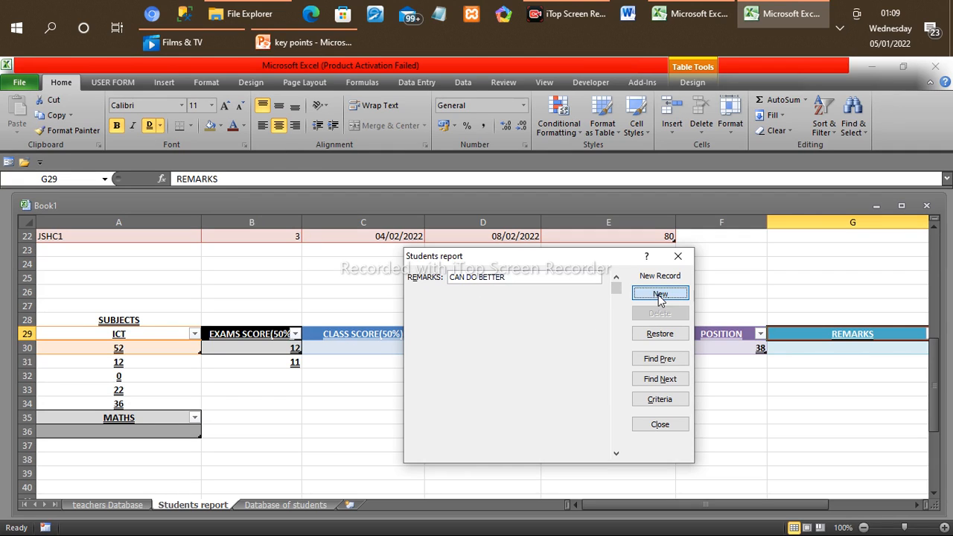
{"action": "left_click", "coordinate": [659, 424]}
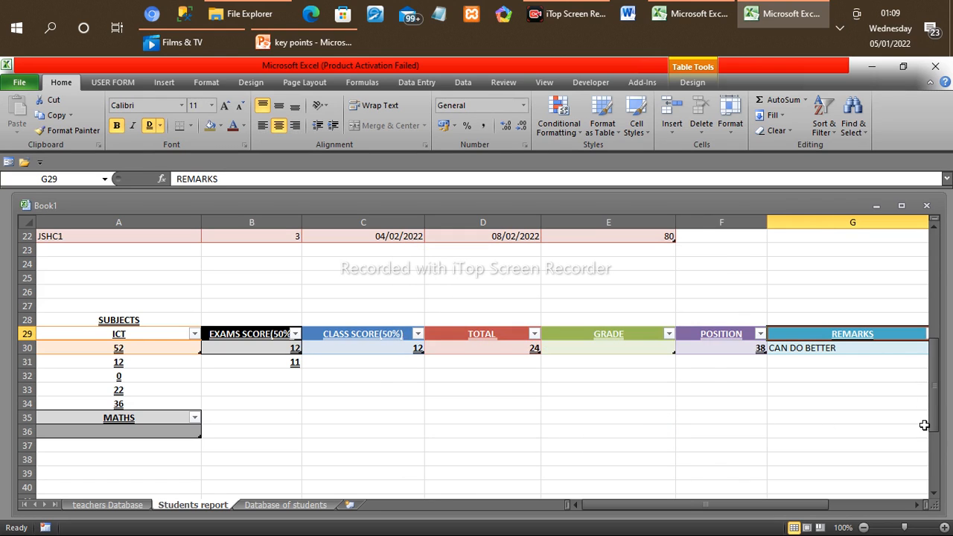
Step: Review the remaining subject tables and upper part of the students report, as well as the teachers and students database sheets
{"action": "left_click", "coordinate": [933, 493]}
{"action": "left_click", "coordinate": [934, 495]}
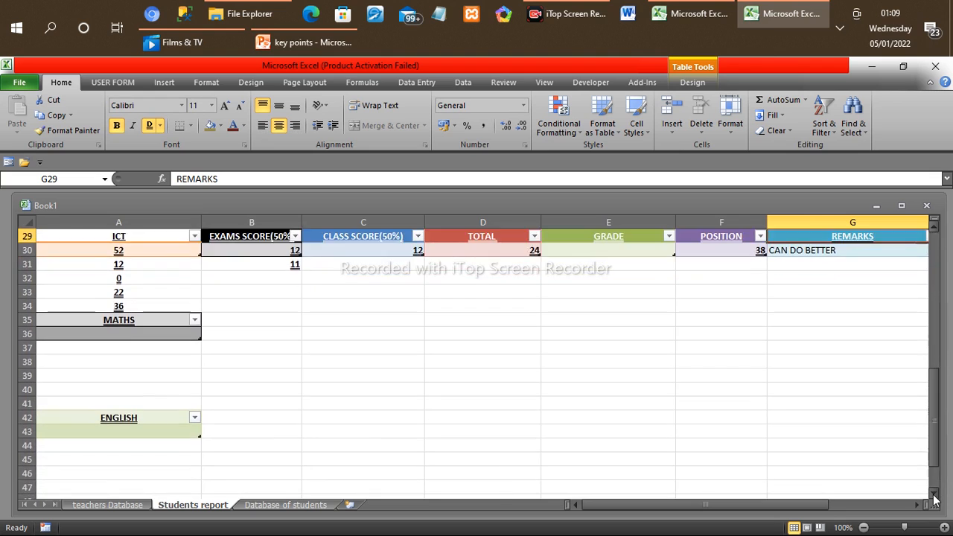
{"action": "left_click", "coordinate": [934, 494]}
{"action": "left_click", "coordinate": [933, 494]}
{"action": "left_click", "coordinate": [934, 495]}
{"action": "left_click", "coordinate": [933, 495]}
{"action": "left_click", "coordinate": [934, 494]}
{"action": "left_click", "coordinate": [934, 494]}
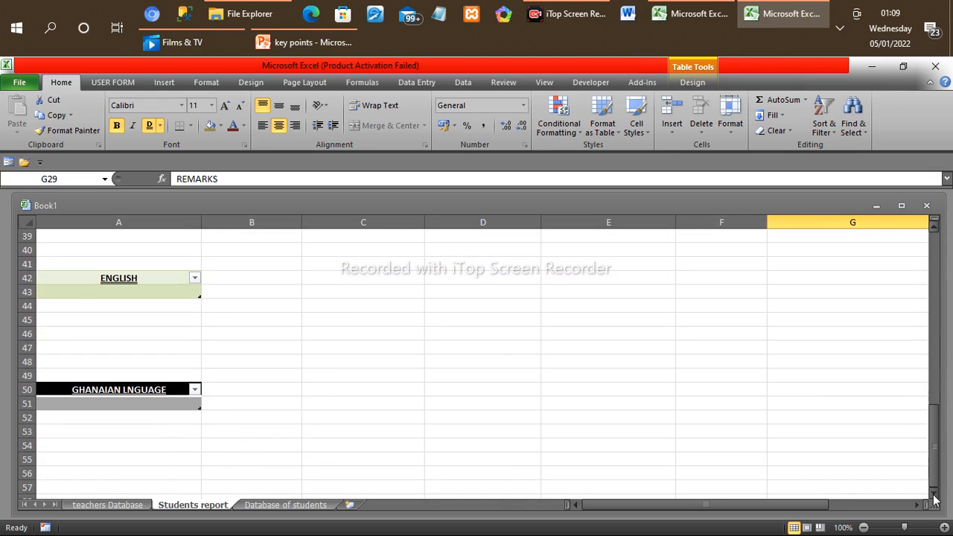
{"action": "left_click", "coordinate": [934, 494]}
{"action": "left_click", "coordinate": [933, 494]}
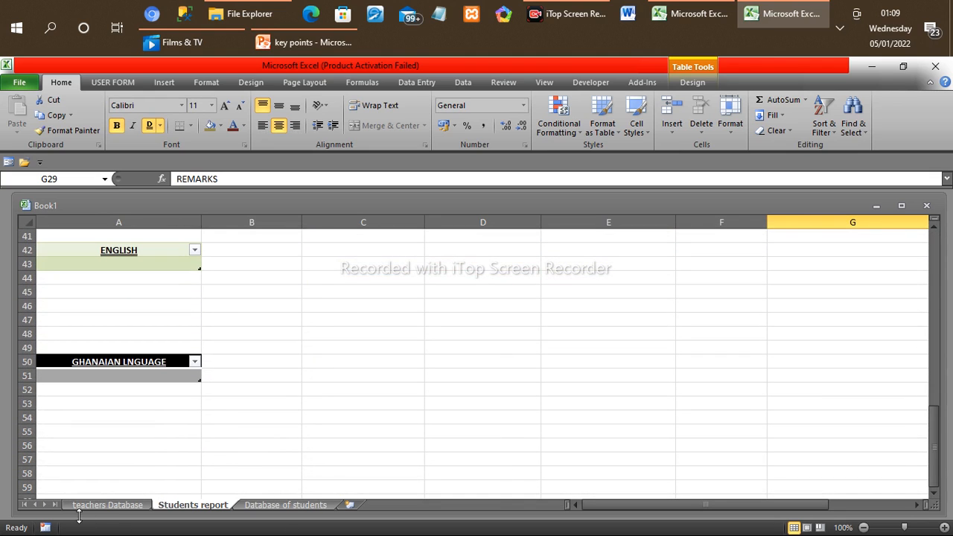
{"action": "left_click", "coordinate": [108, 505]}
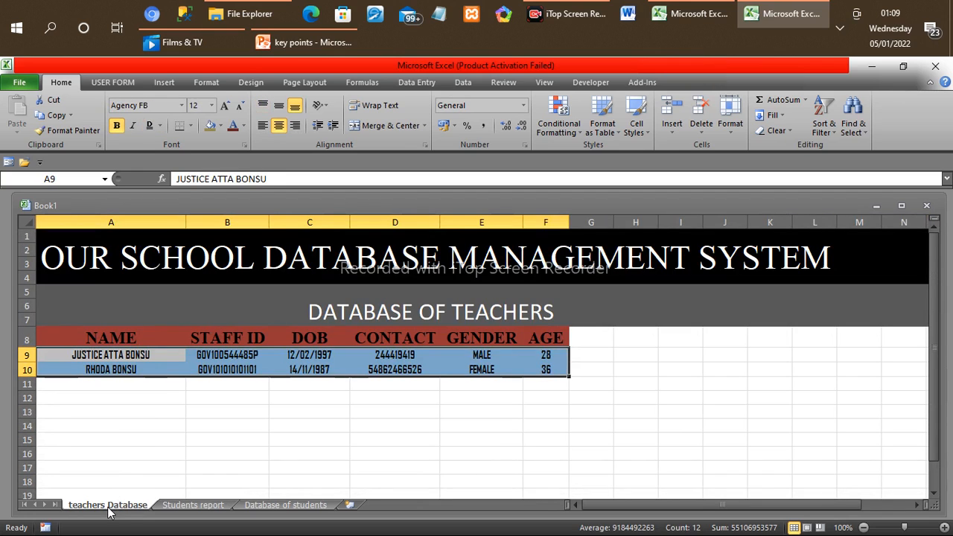
{"action": "left_click", "coordinate": [185, 507]}
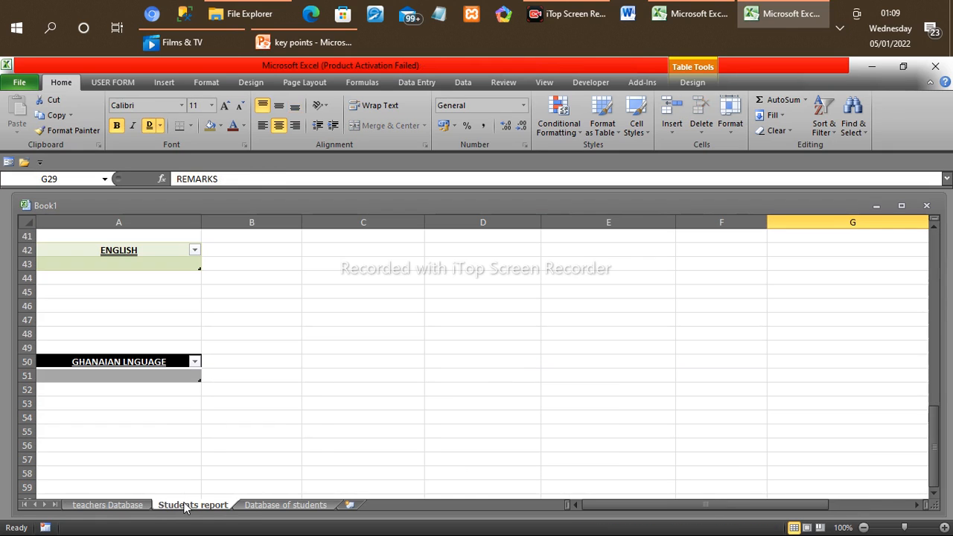
{"action": "left_click", "coordinate": [934, 258]}
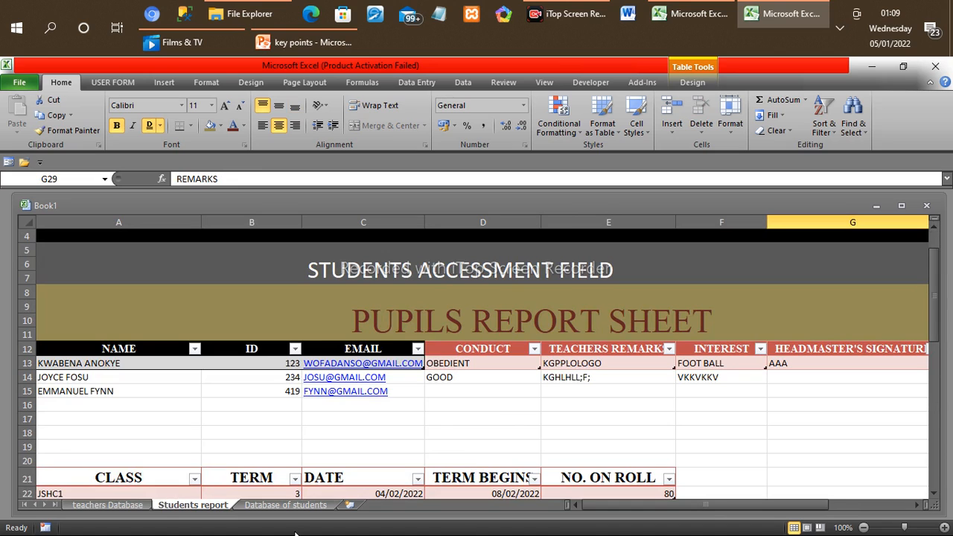
{"action": "left_click", "coordinate": [291, 496]}
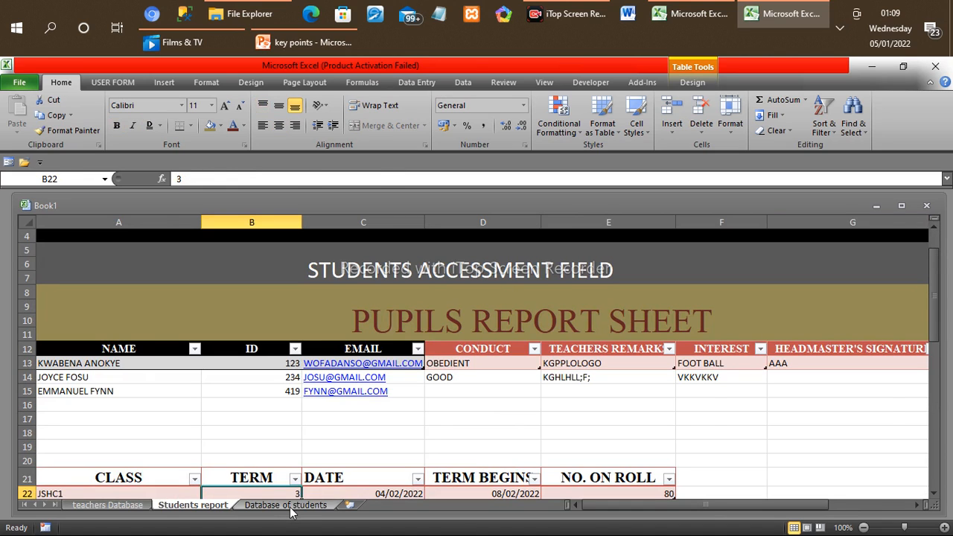
{"action": "left_click", "coordinate": [291, 507]}
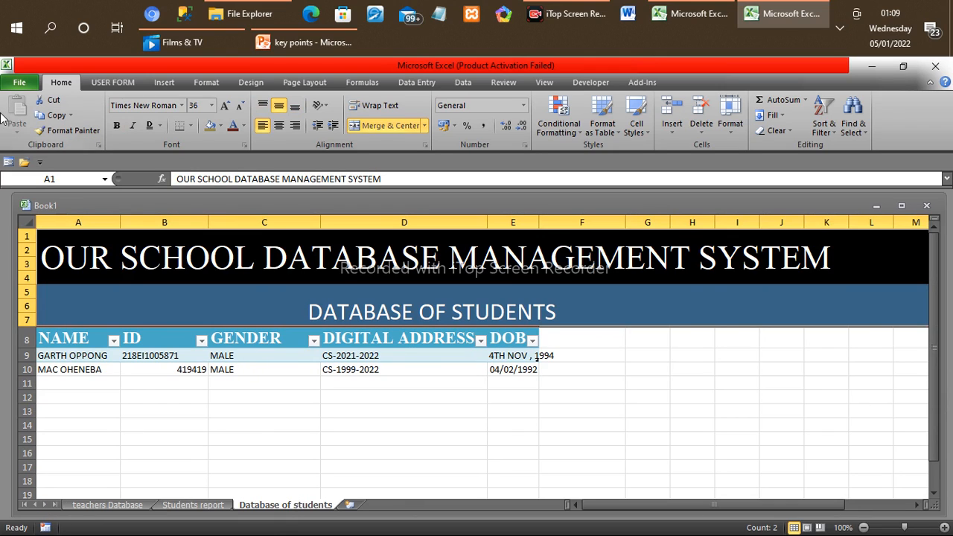
Step: Save the workbook in the Documents folder as an Excel Workbook named SCHOOL MANAGEMENT SYSTEM
{"action": "left_click", "coordinate": [26, 84]}
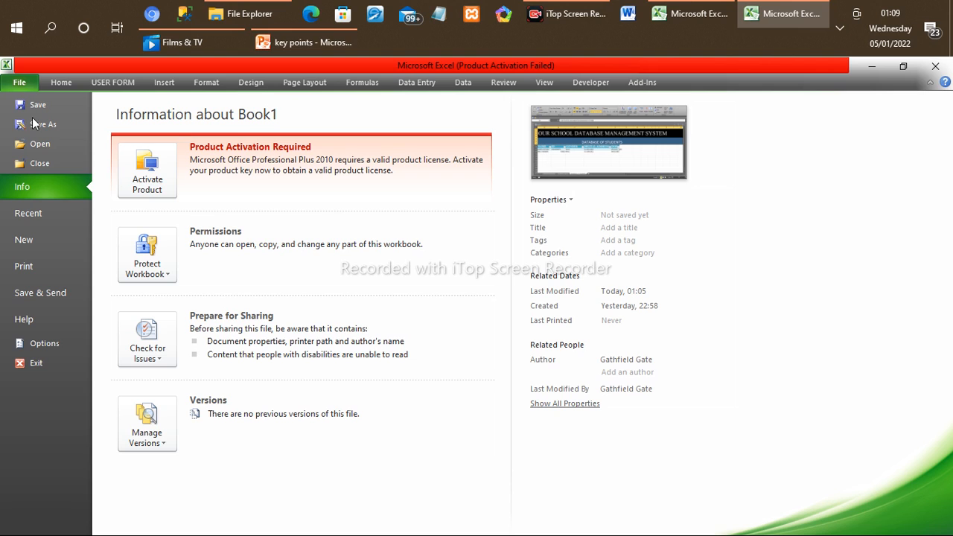
{"action": "left_click", "coordinate": [33, 120]}
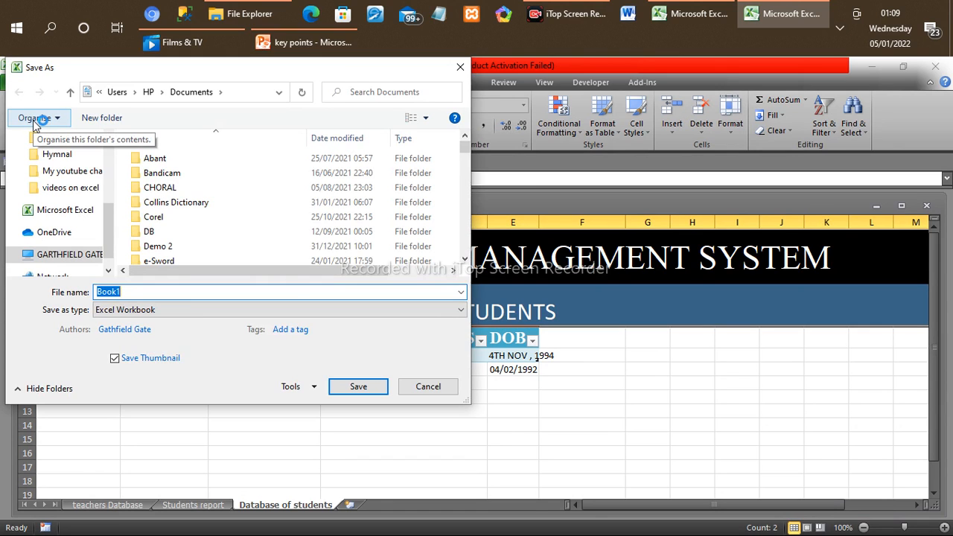
{"action": "type", "text": "STU"}
{"action": "key", "text": "BackSpace"}
{"action": "key", "text": "BackSpace"}
{"action": "key", "text": "BackSpace"}
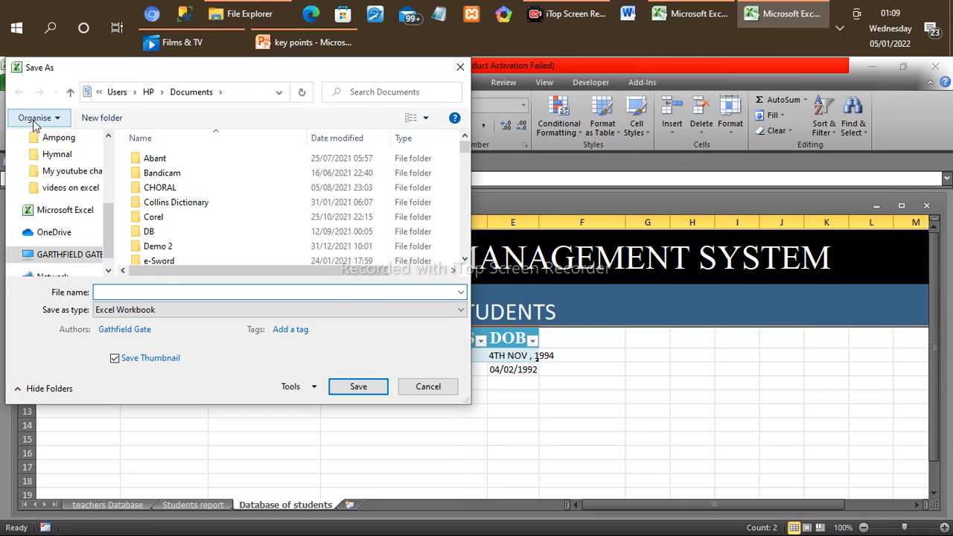
{"action": "type", "text": "SCHOOL MANA"}
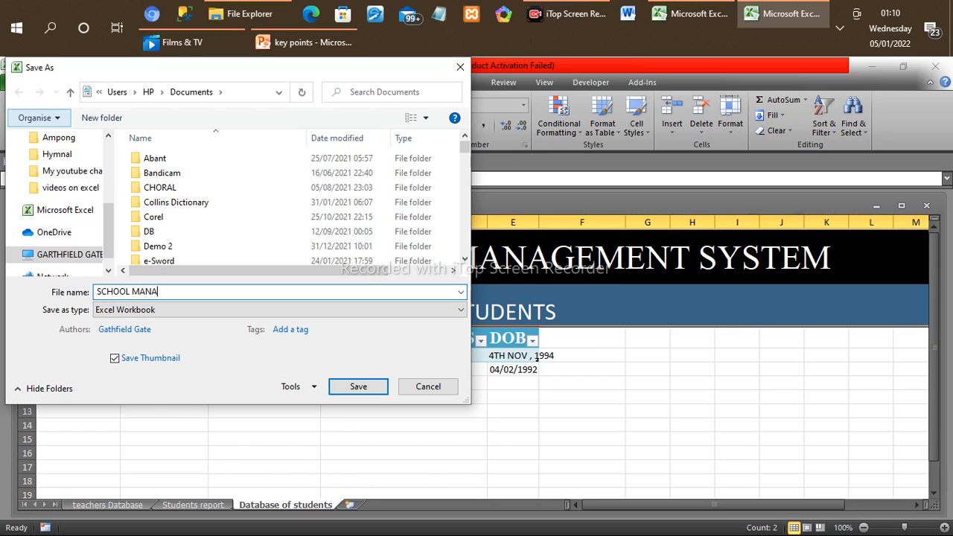
{"action": "type", "text": "GEMENT SYSTEM"}
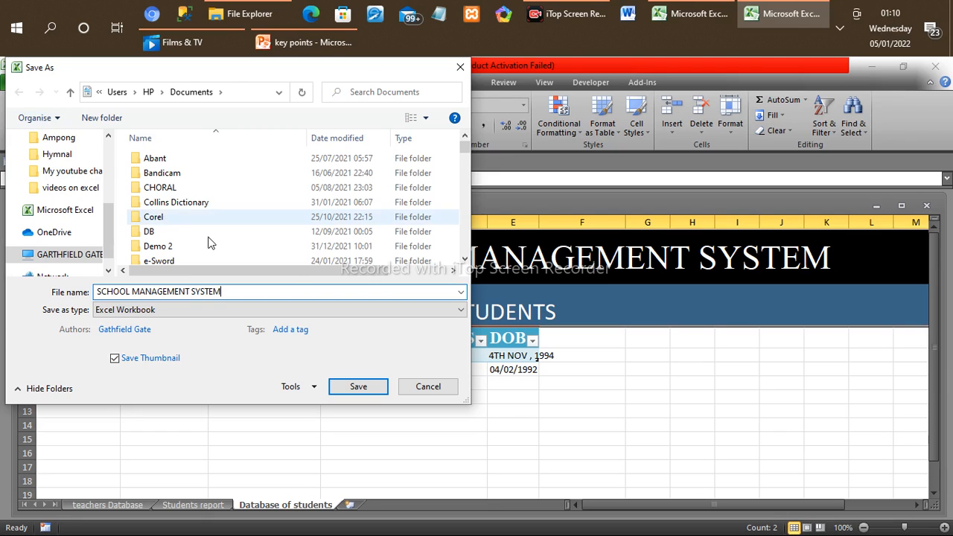
{"action": "left_click", "coordinate": [358, 387]}
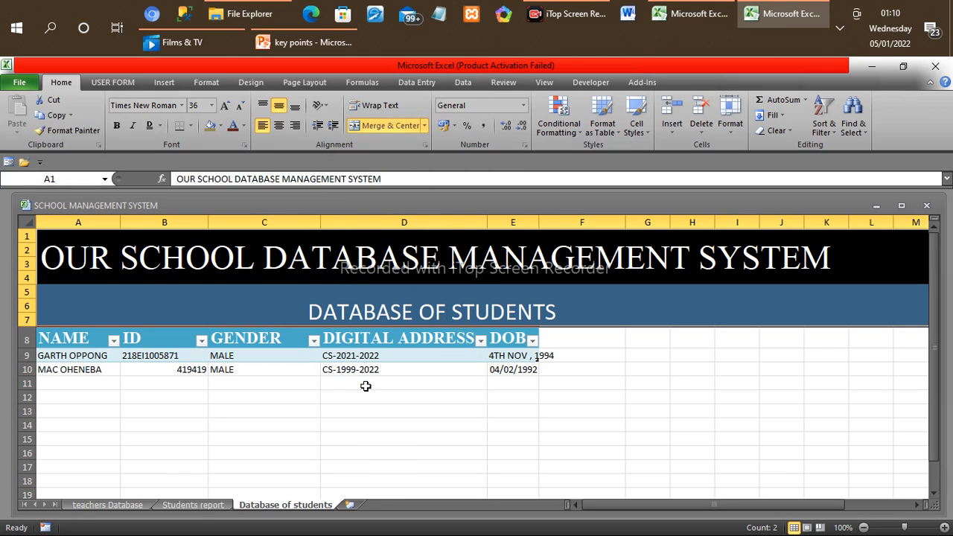